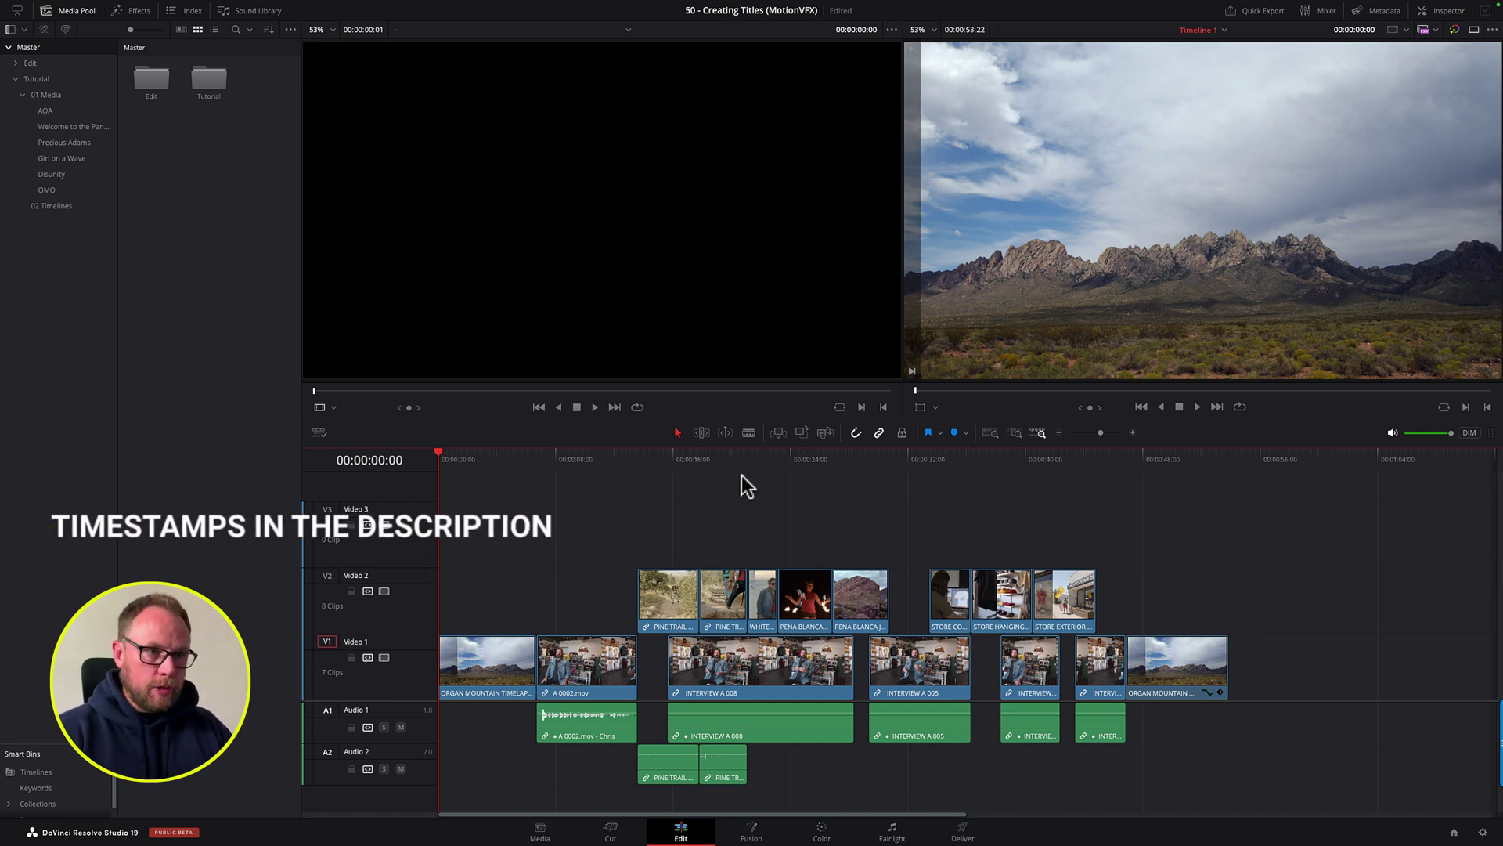
Step: Park the playhead at the interview clip's start, around 00:00:07:07, after a brief playback preview
left_click(567, 98)
left_click(614, 522)
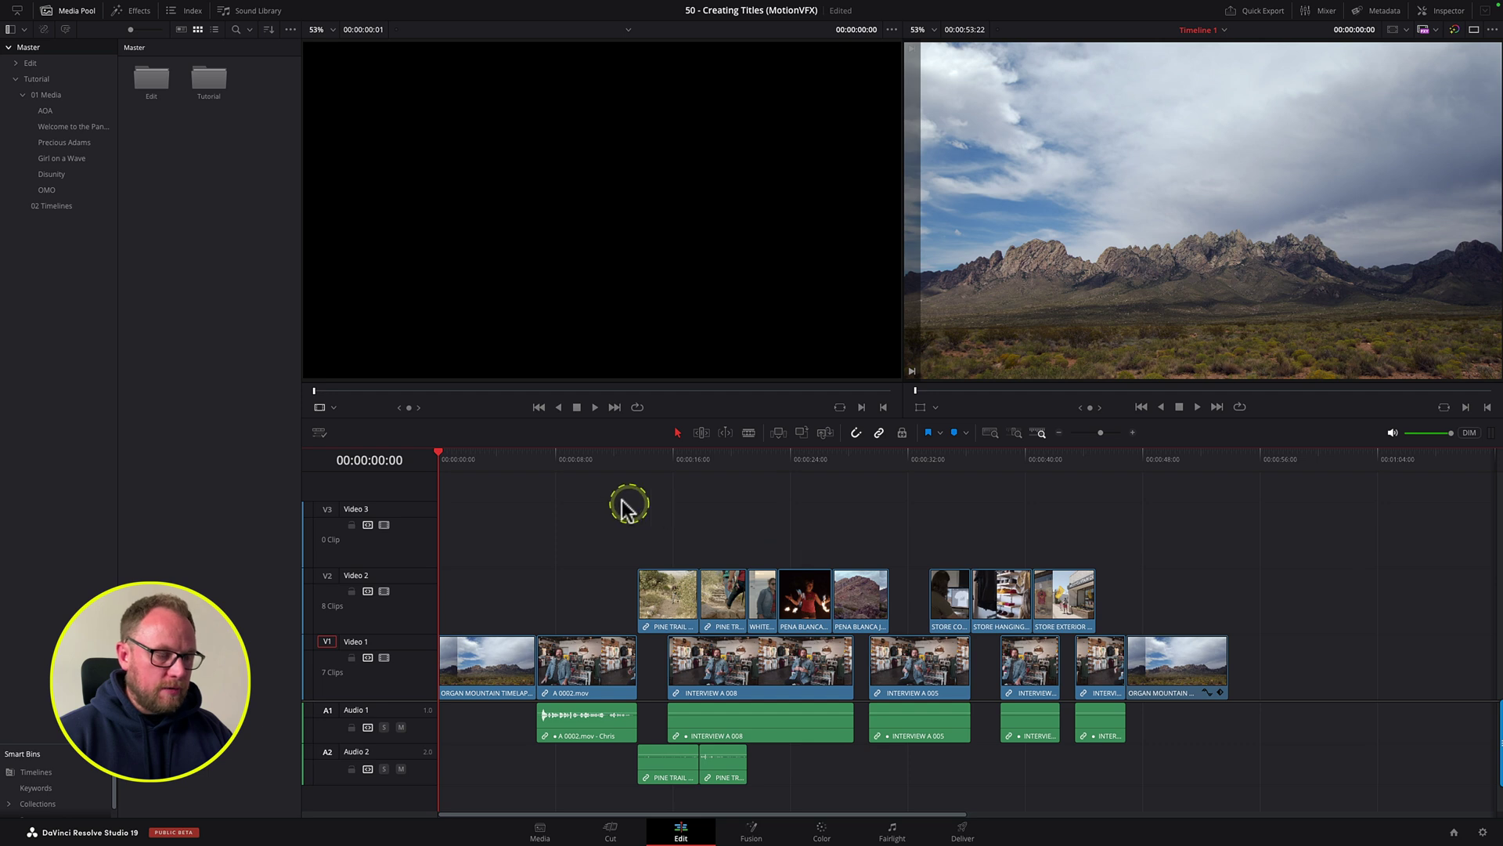
left_click(543, 460)
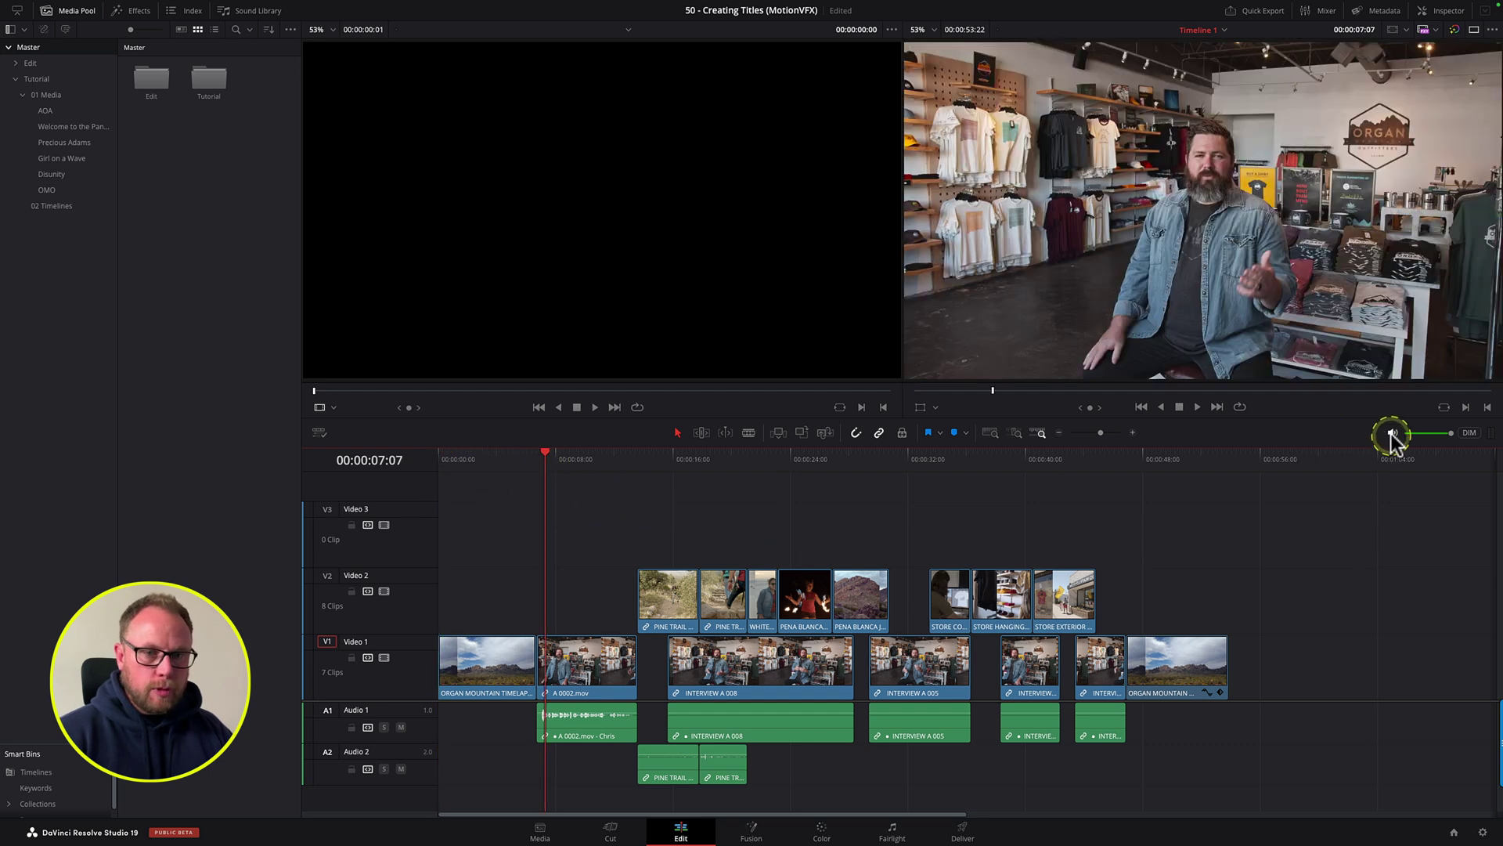
key("space")
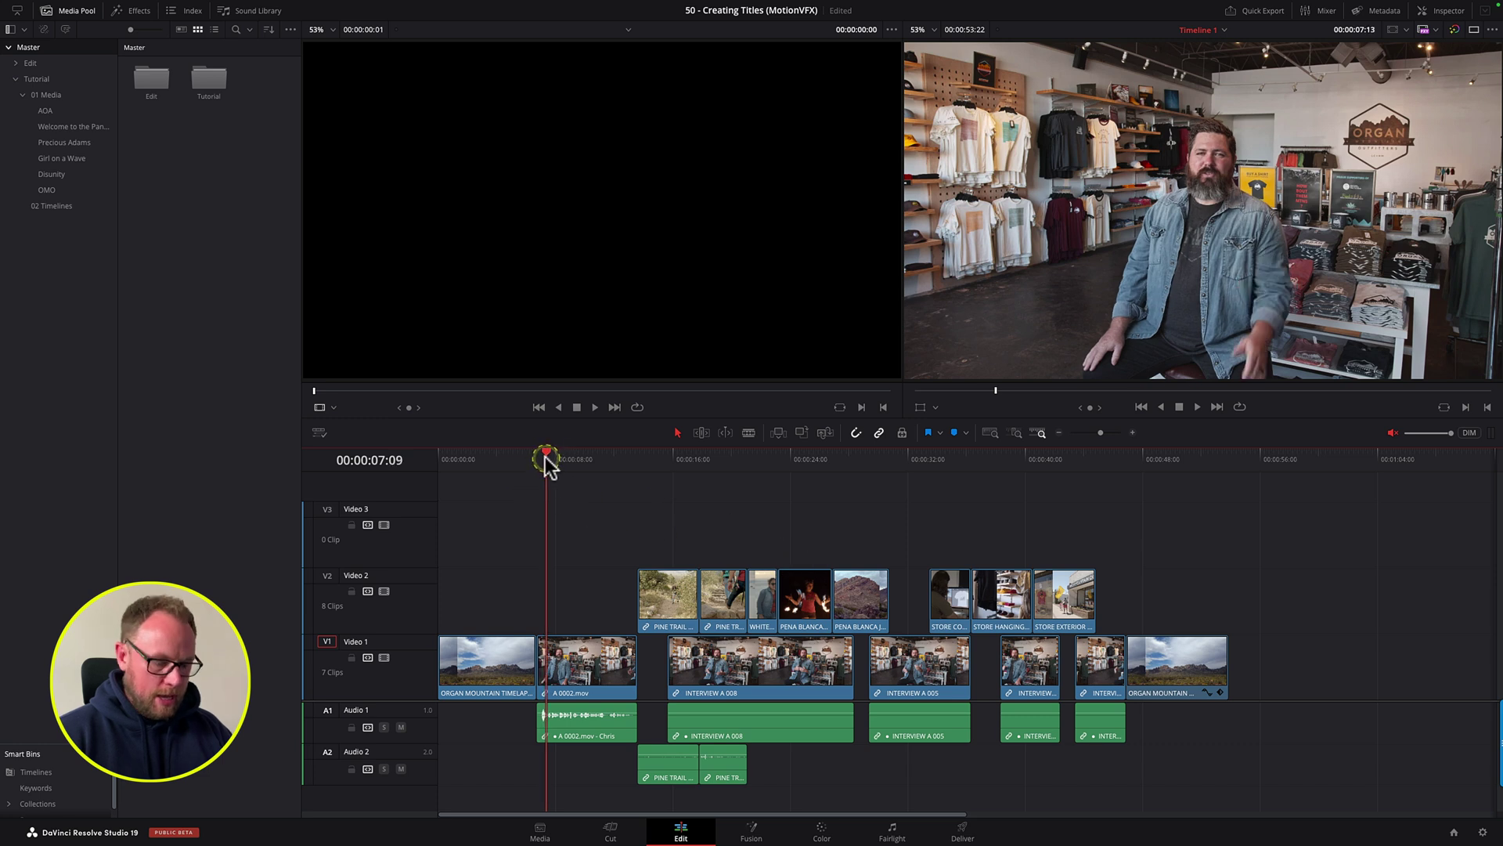
left_click_drag(586, 455, 537, 459)
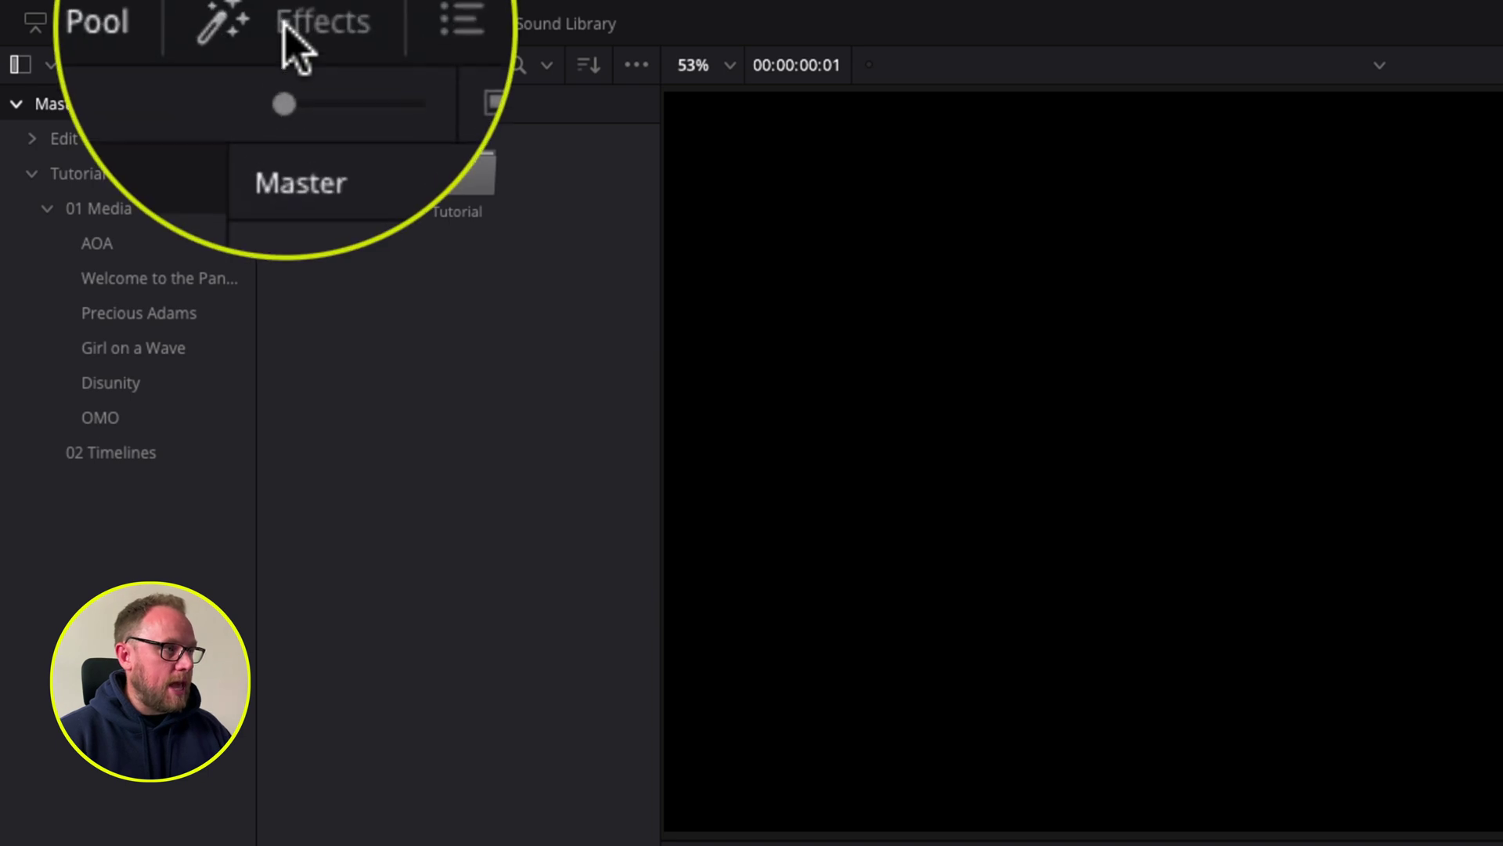
Step: Show the Effects library's Titles category with the Media Pool hidden
left_click(291, 23)
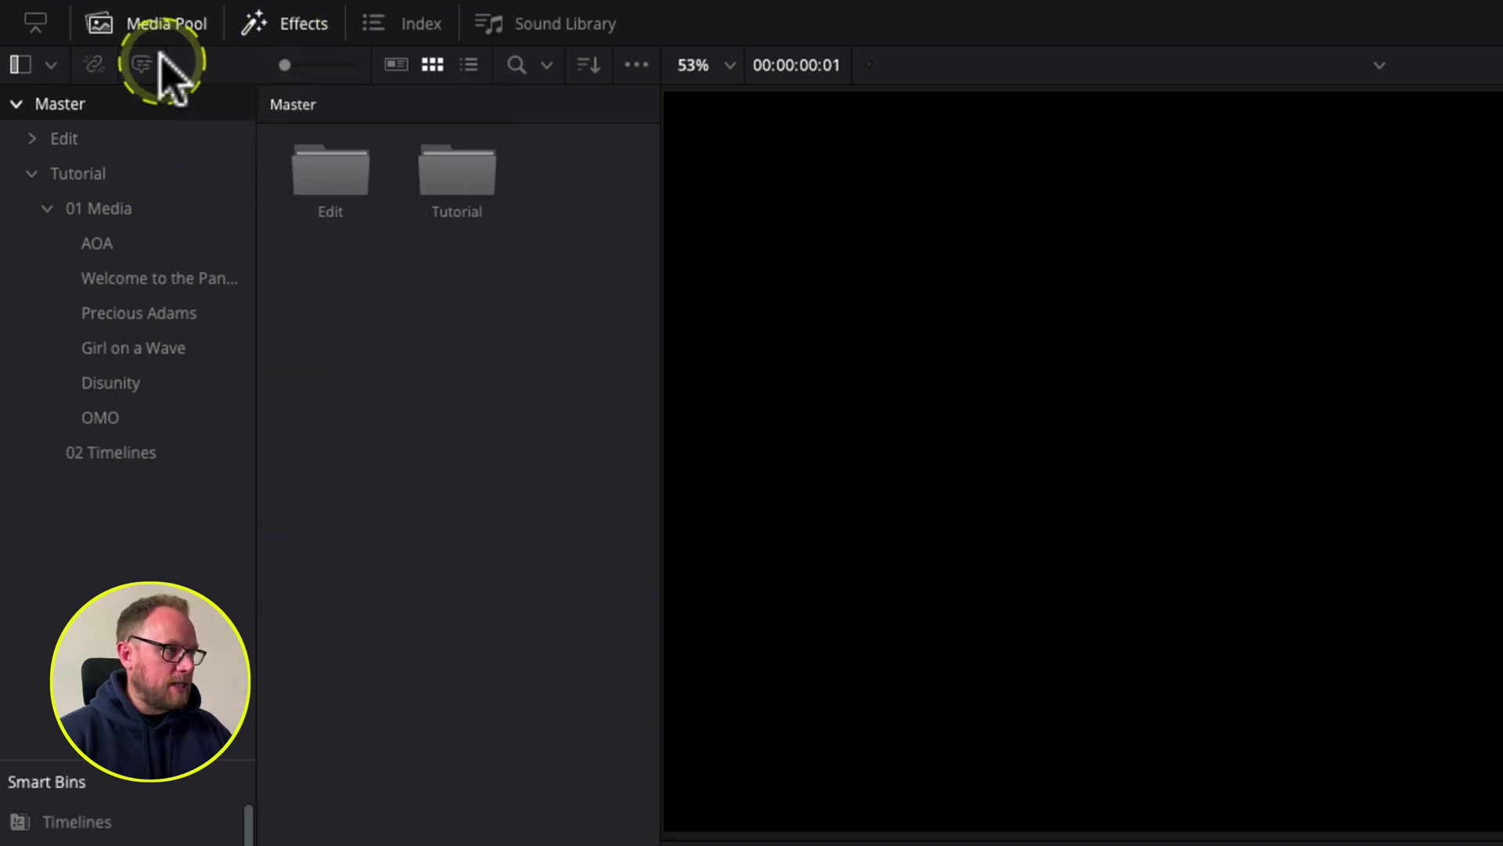
left_click(157, 25)
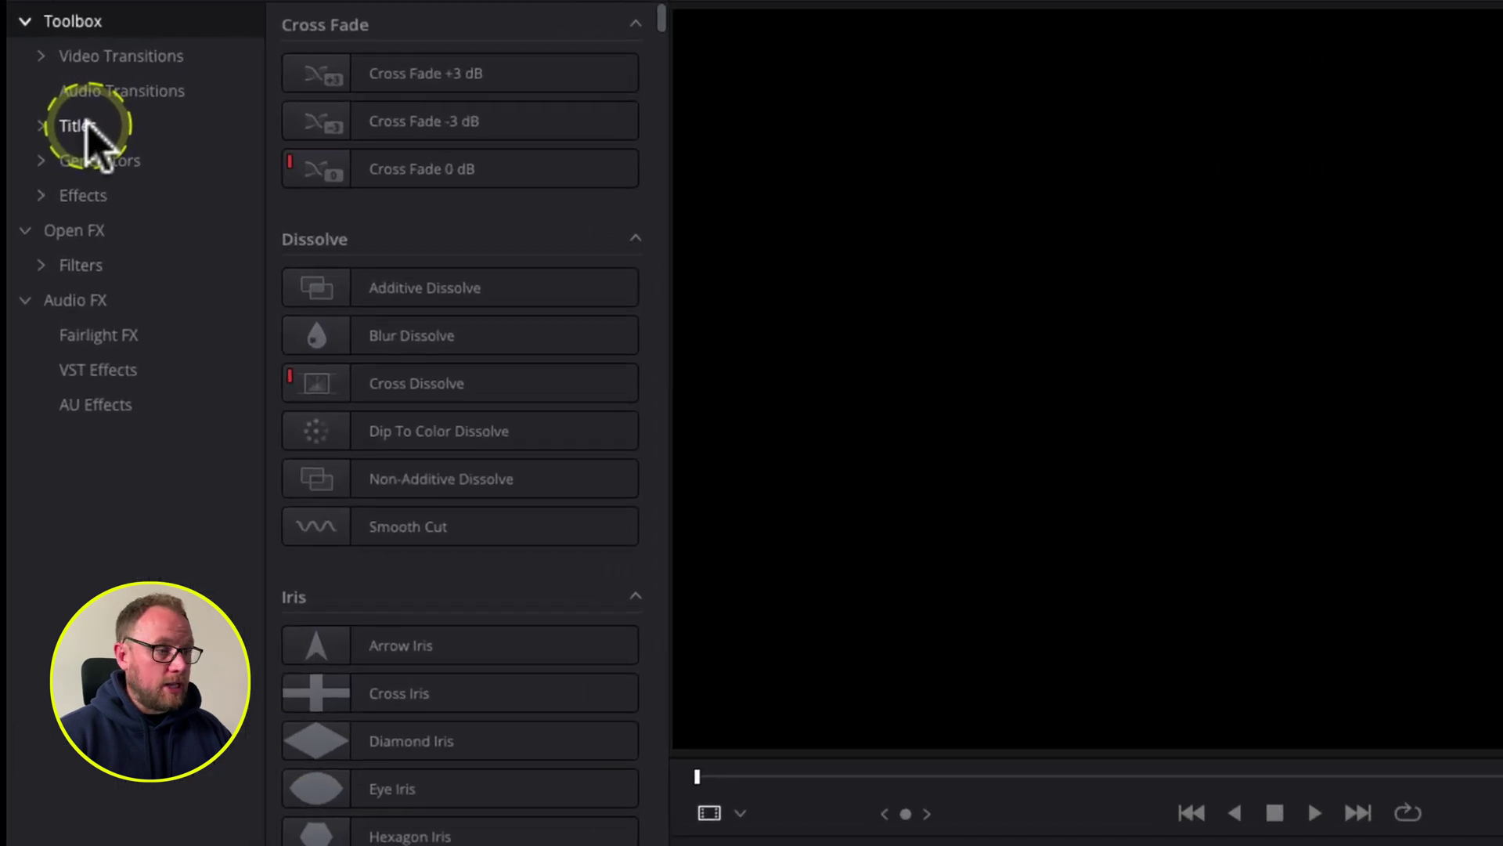
left_click(76, 126)
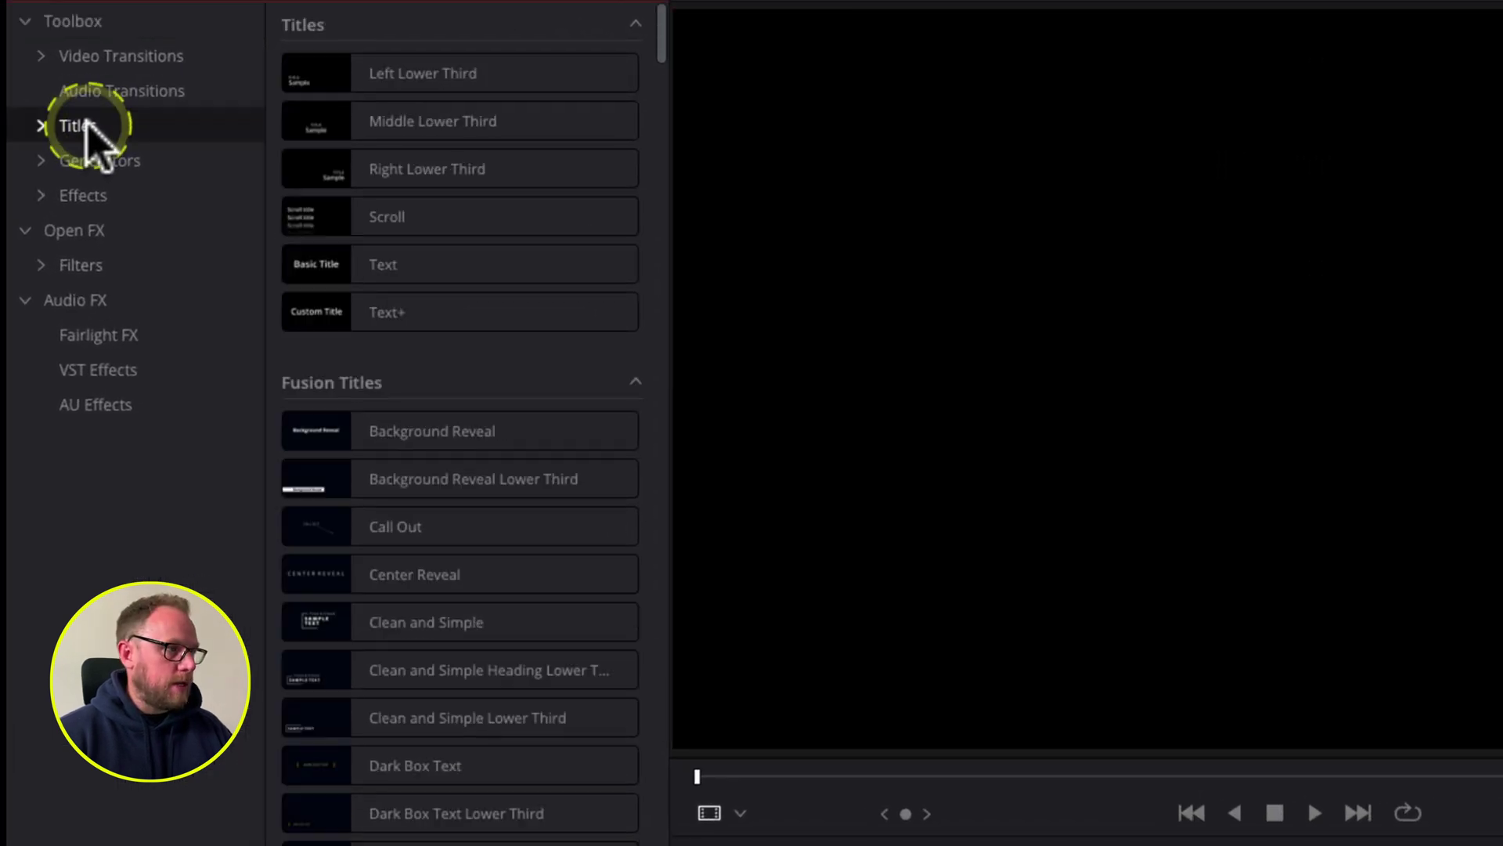
mouse_move(286, 28)
left_mouse_down()
mouse_move(611, 1)
mouse_move(666, 243)
mouse_move(653, 343)
mouse_move(377, 357)
mouse_move(248, 344)
mouse_move(258, 6)
left_mouse_up()
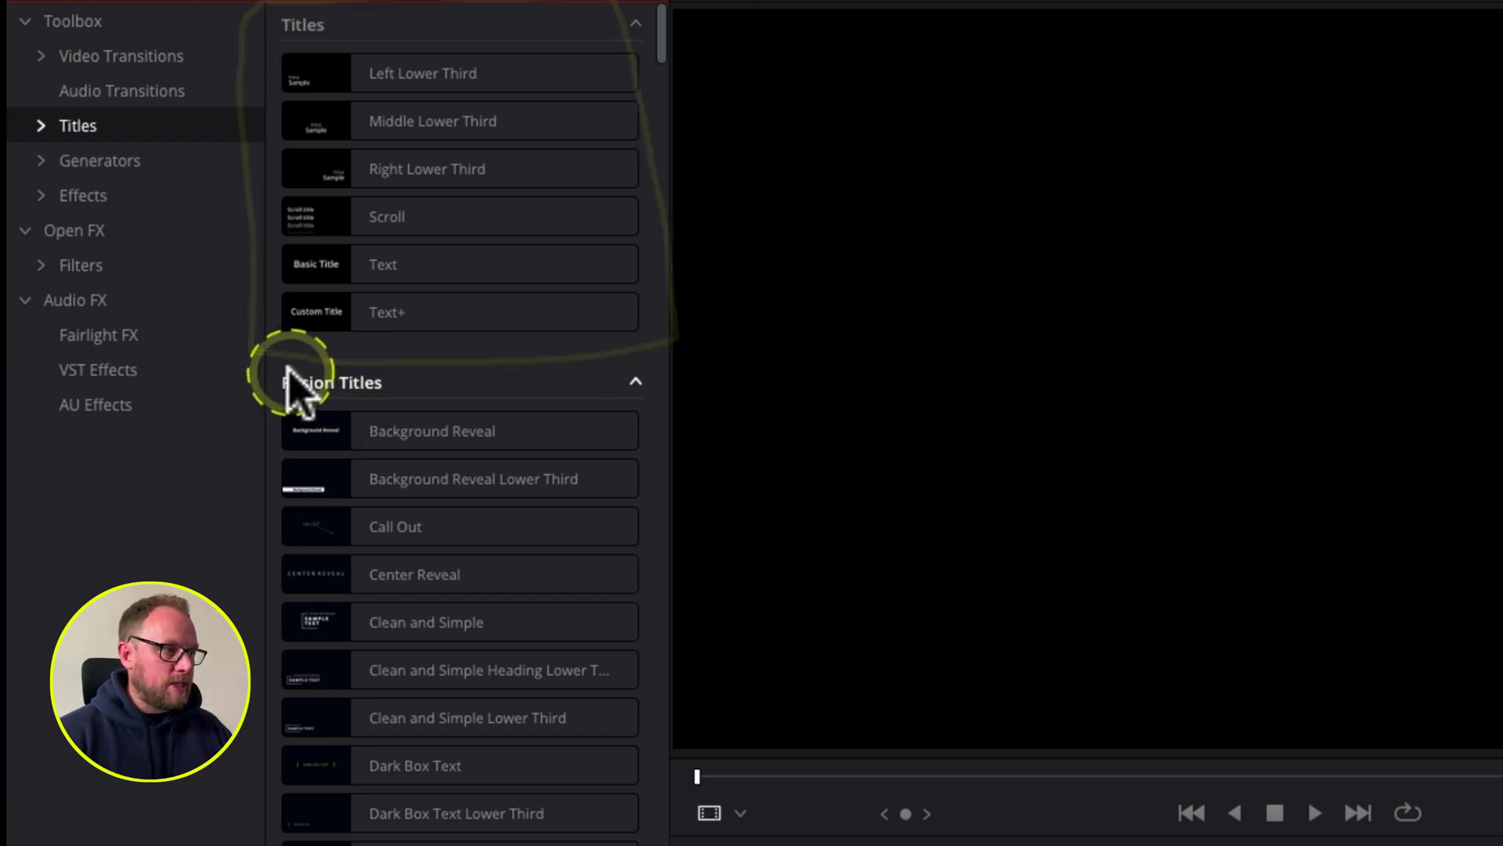
Step: Browse the Fusion Titles such as Clean and Simple and Background Reveal
left_click(342, 622)
left_click(274, 395)
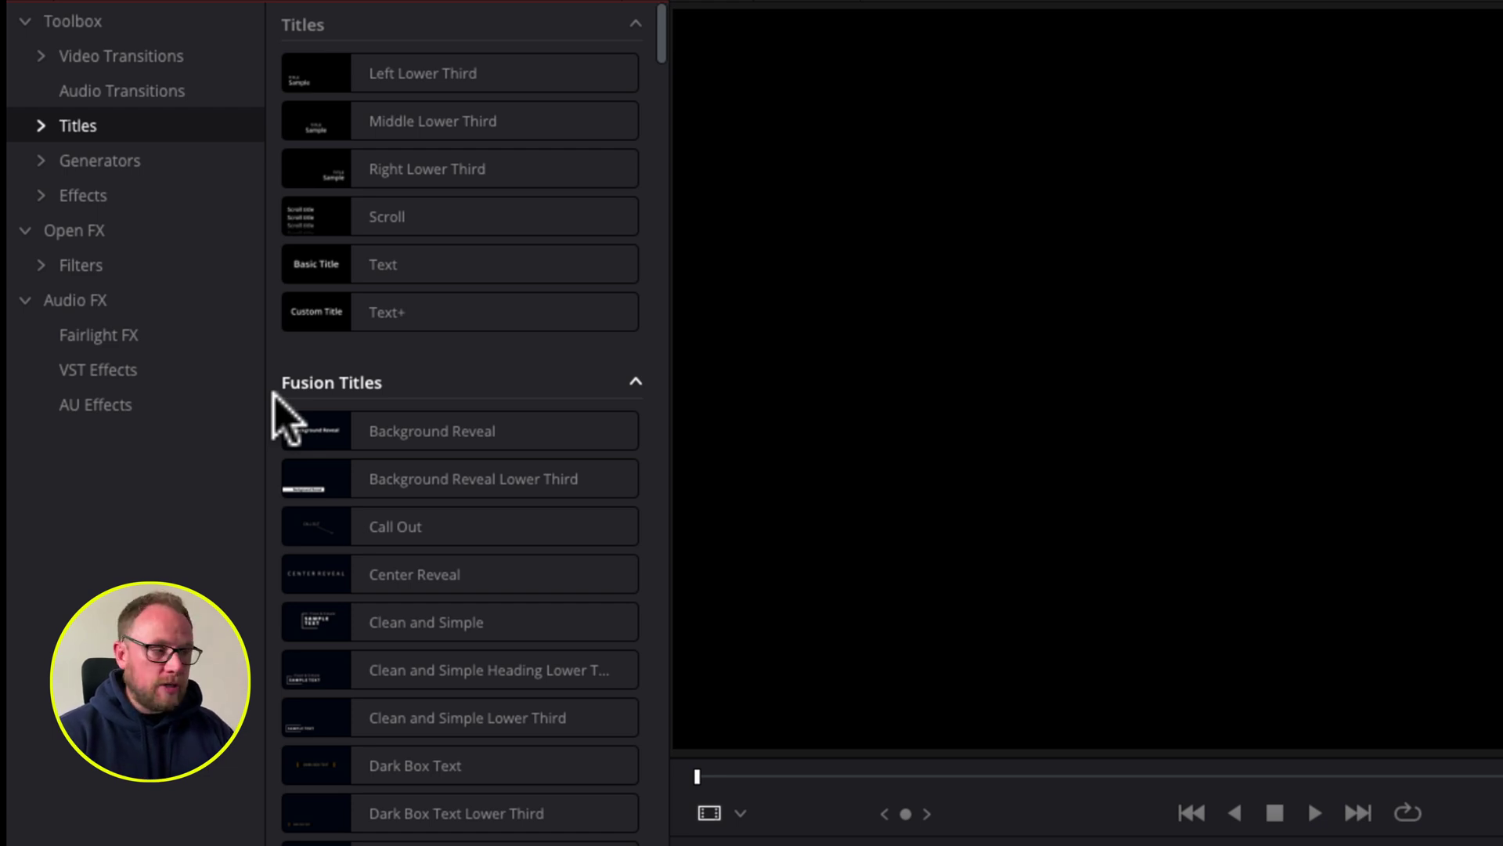
left_click(353, 419)
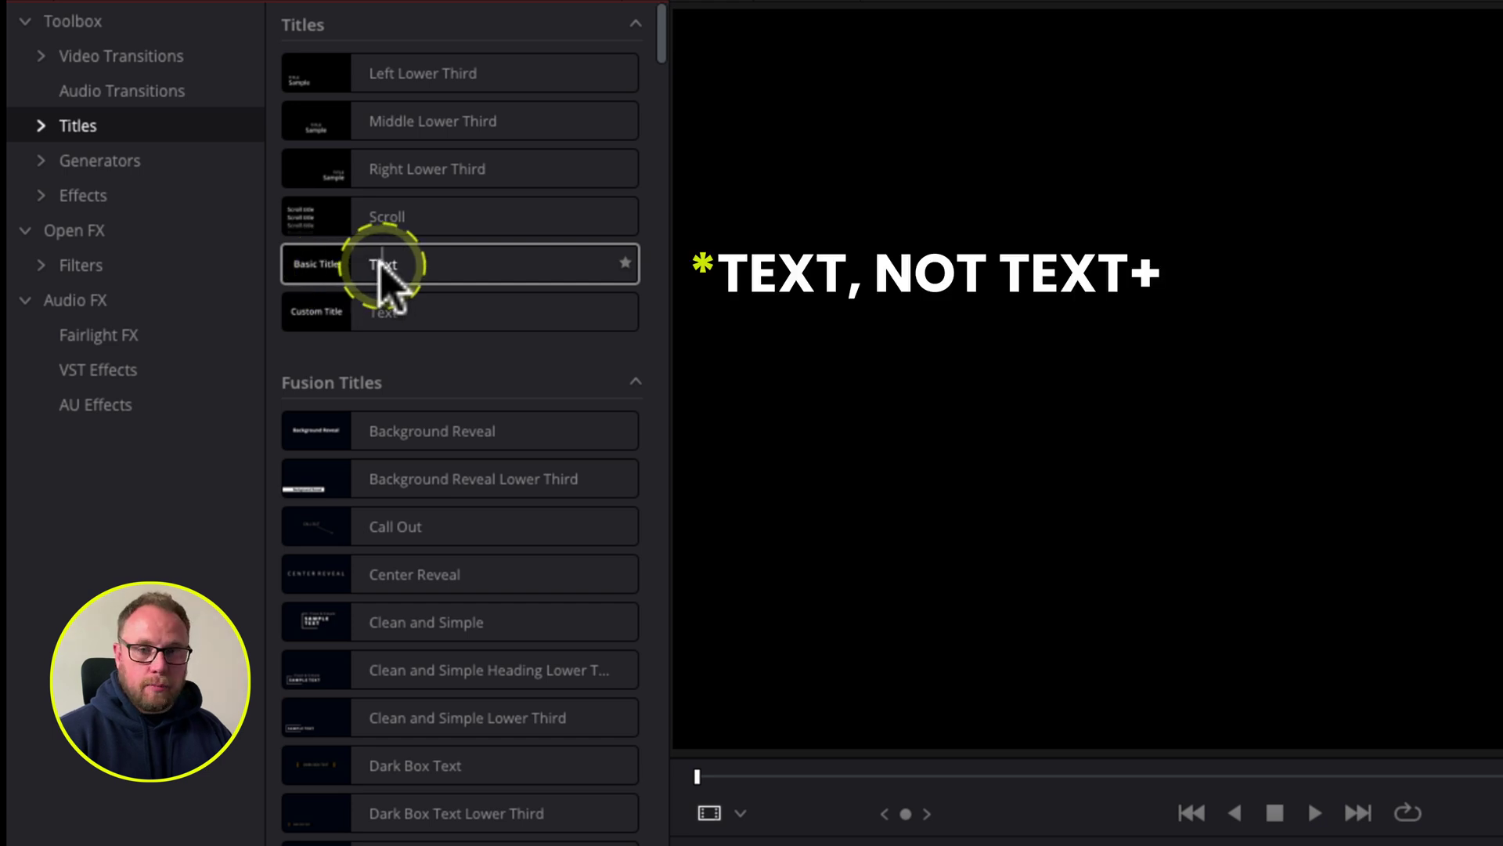
Step: Place a basic Text title on Video 2 at the playhead, extended up to the next B-roll clip
left_click_drag(345, 278, 514, 396)
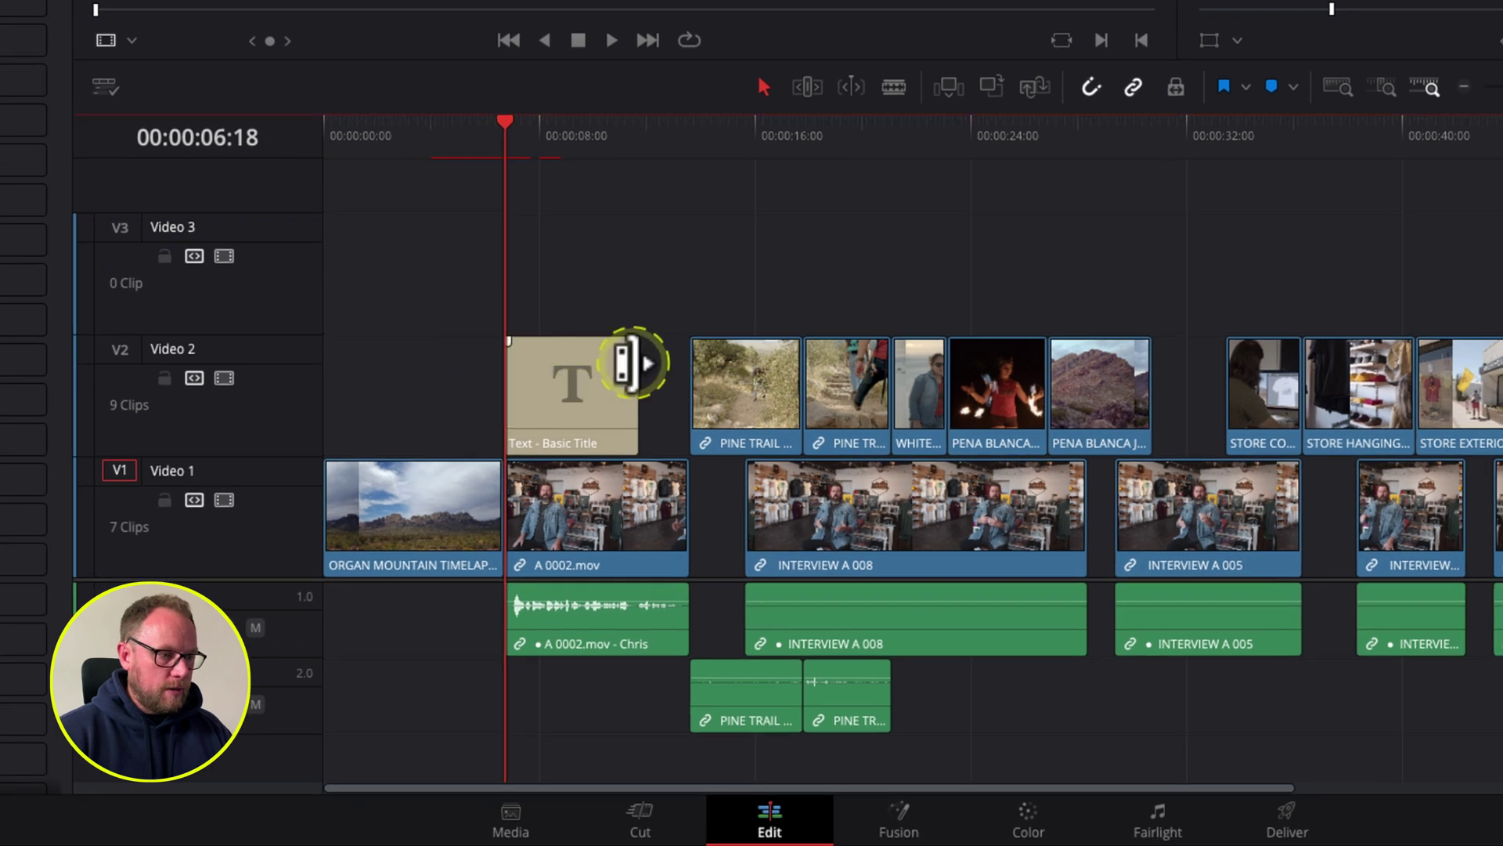
left_click_drag(626, 362, 688, 364)
left_click(570, 144)
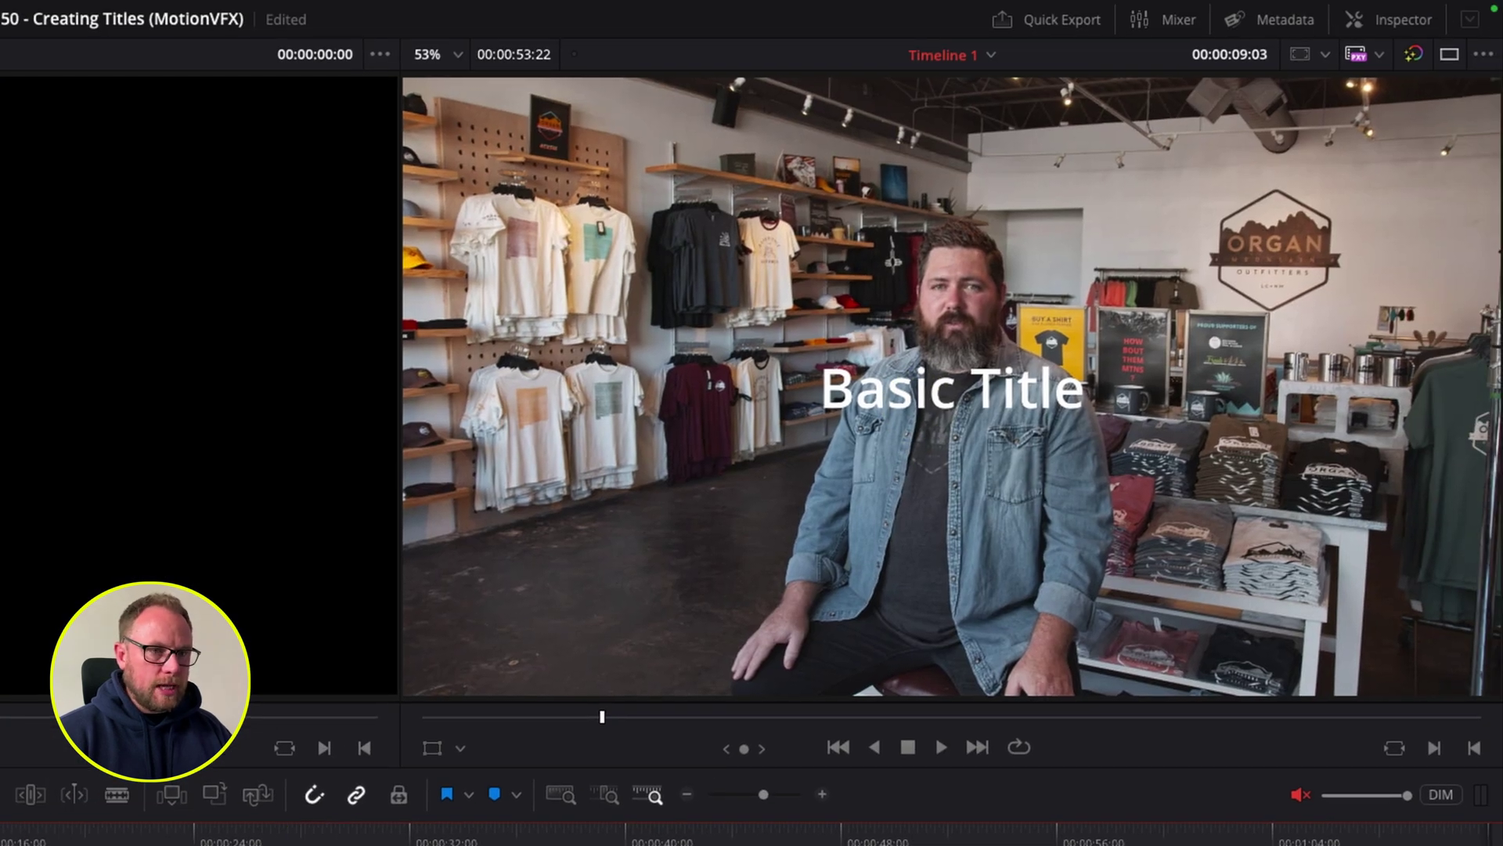
Step: Replace the title text with the speaker's name and move it to the frame's lower left
left_click(926, 396)
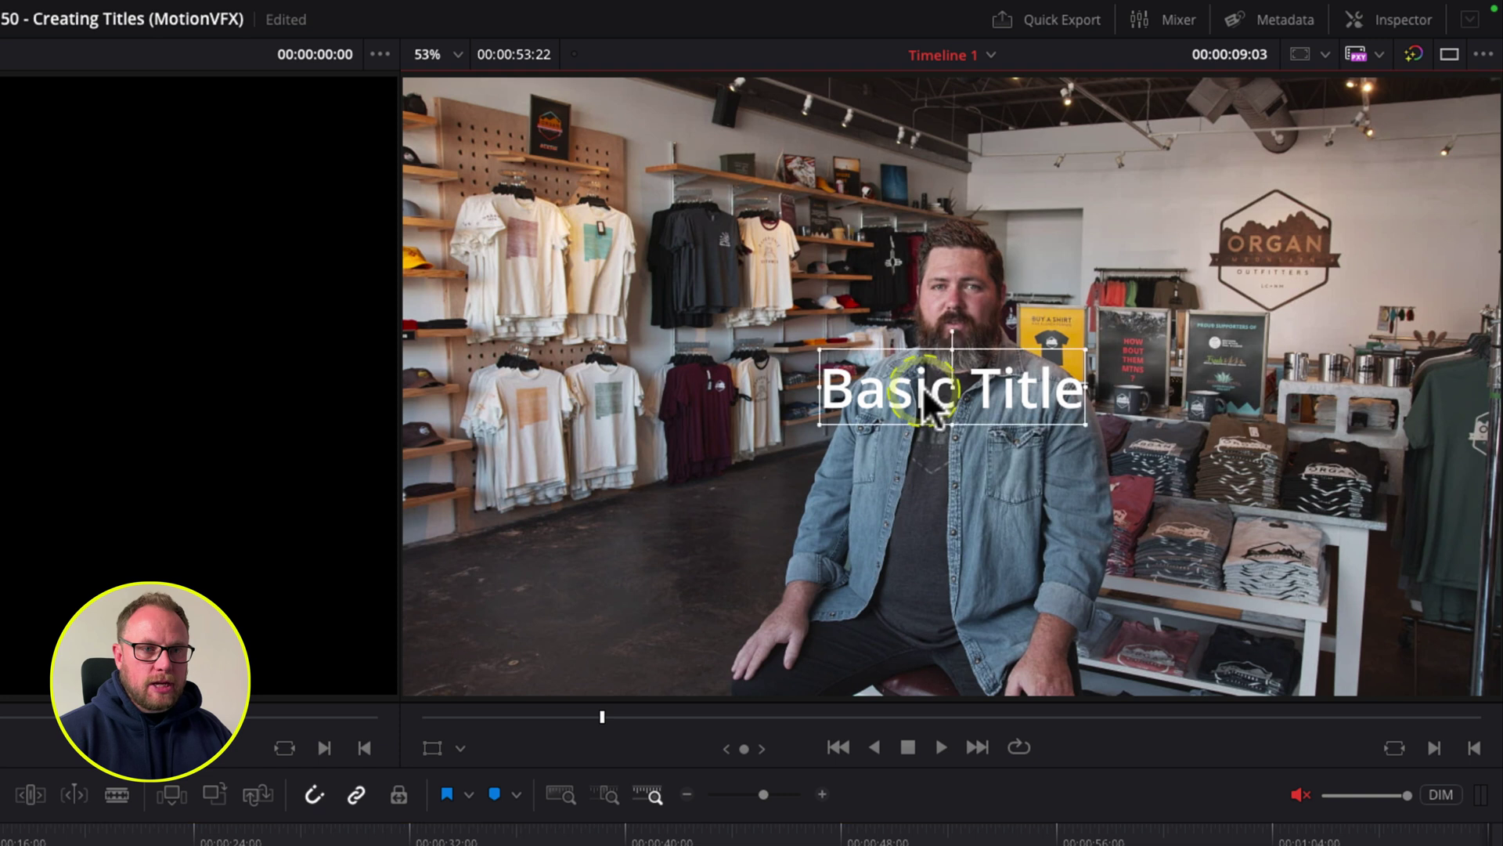
double_click(922, 389)
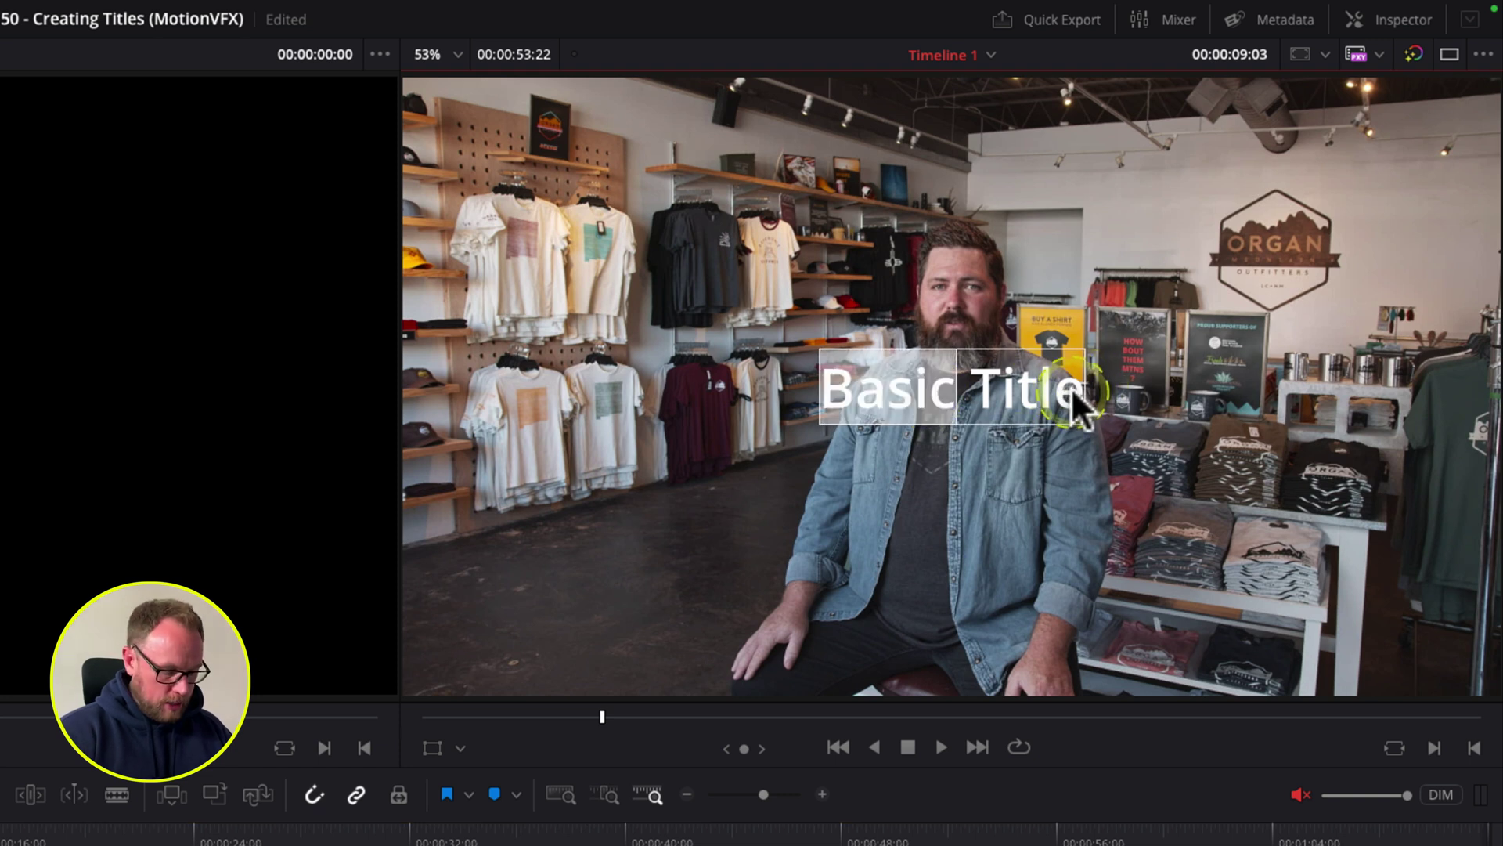
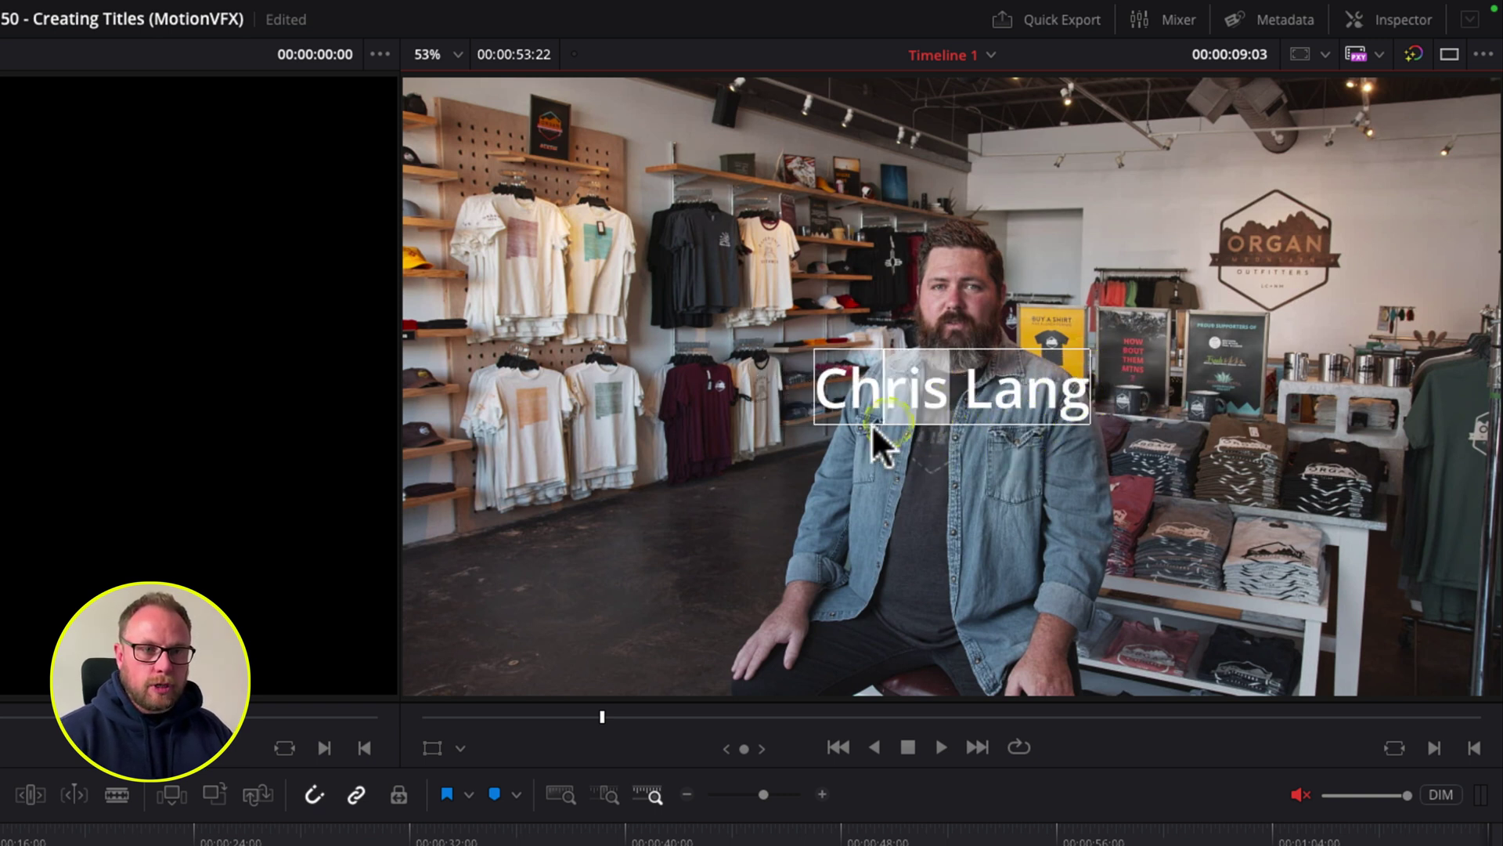
left_click_drag(894, 397, 569, 560)
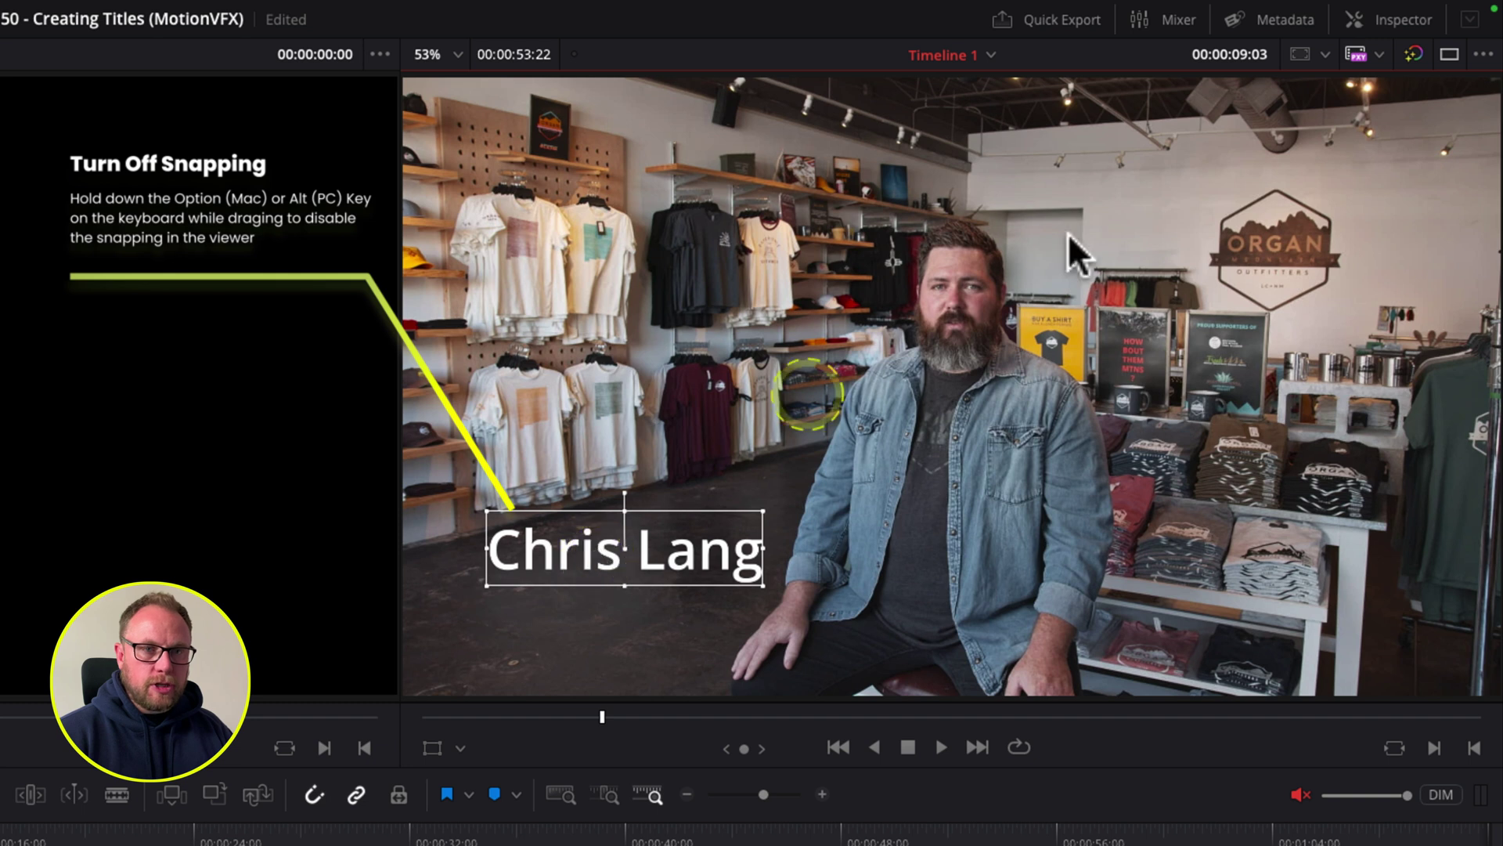
Step: Set the title's font family to Oswald in the Inspector
left_click(1398, 21)
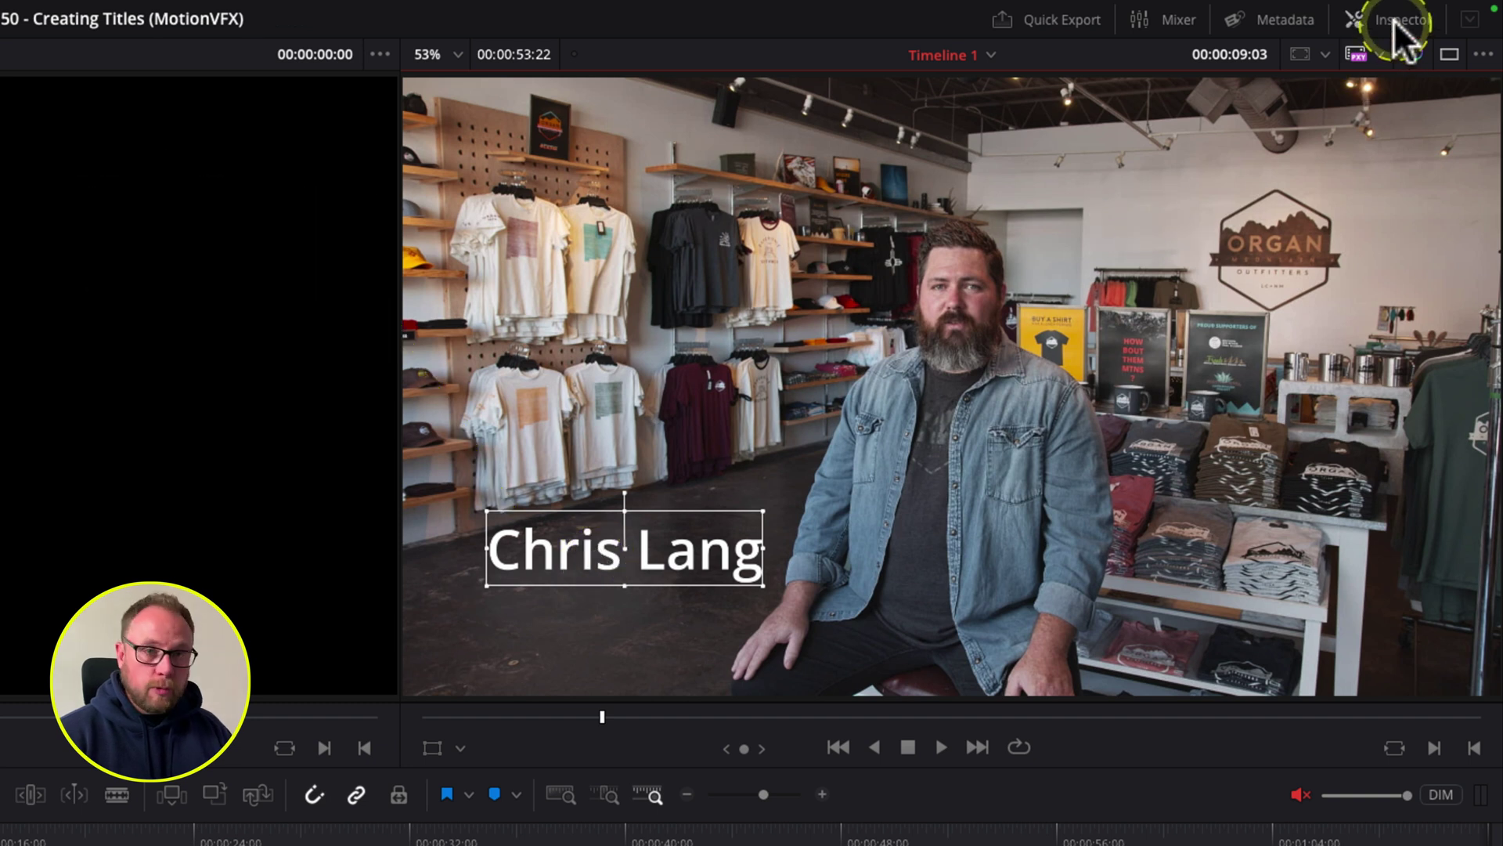
left_click(1395, 21)
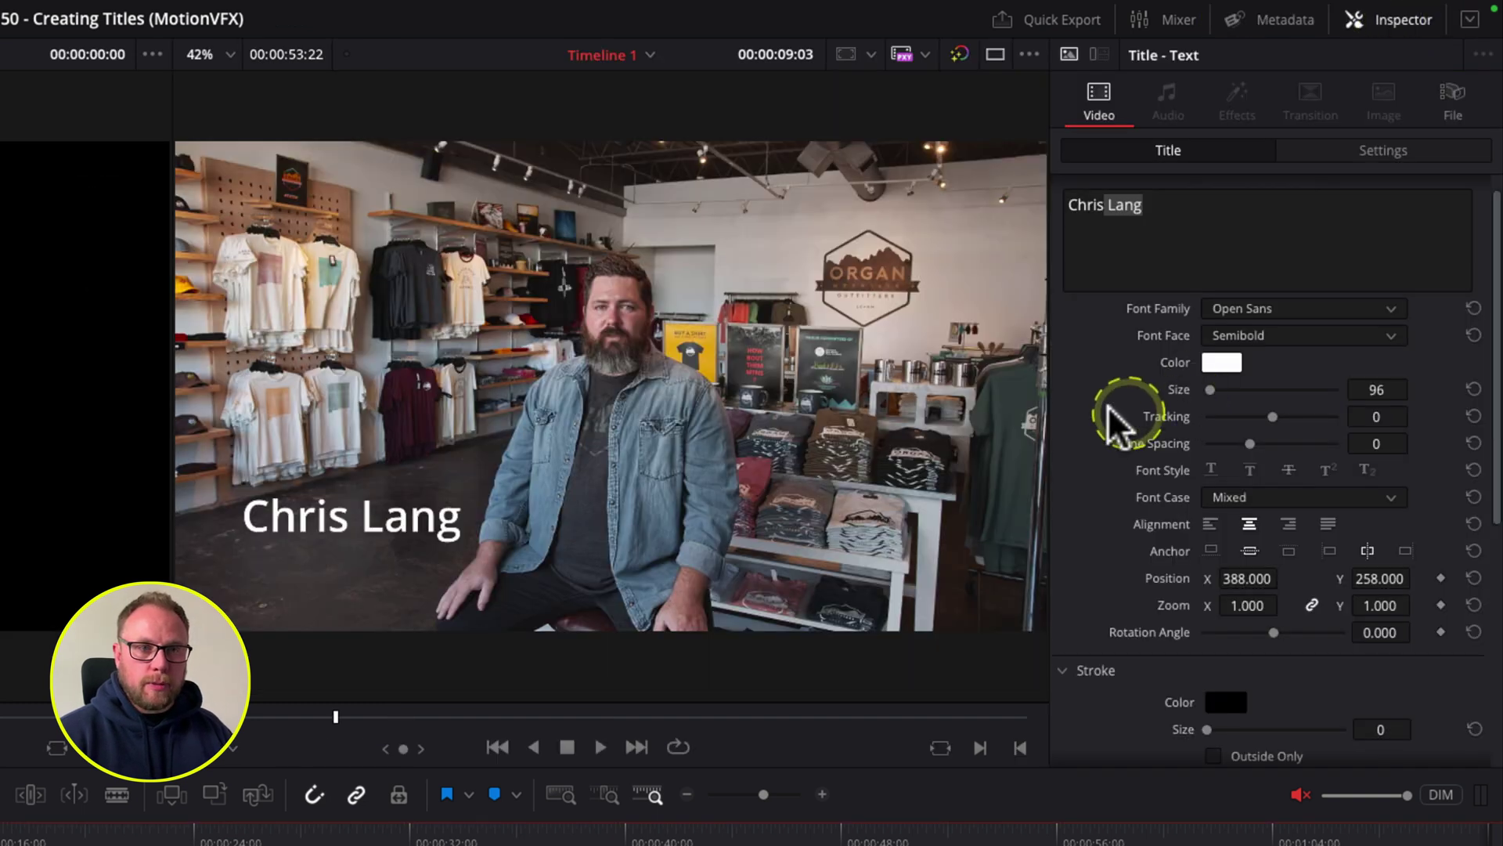
left_click(1191, 210)
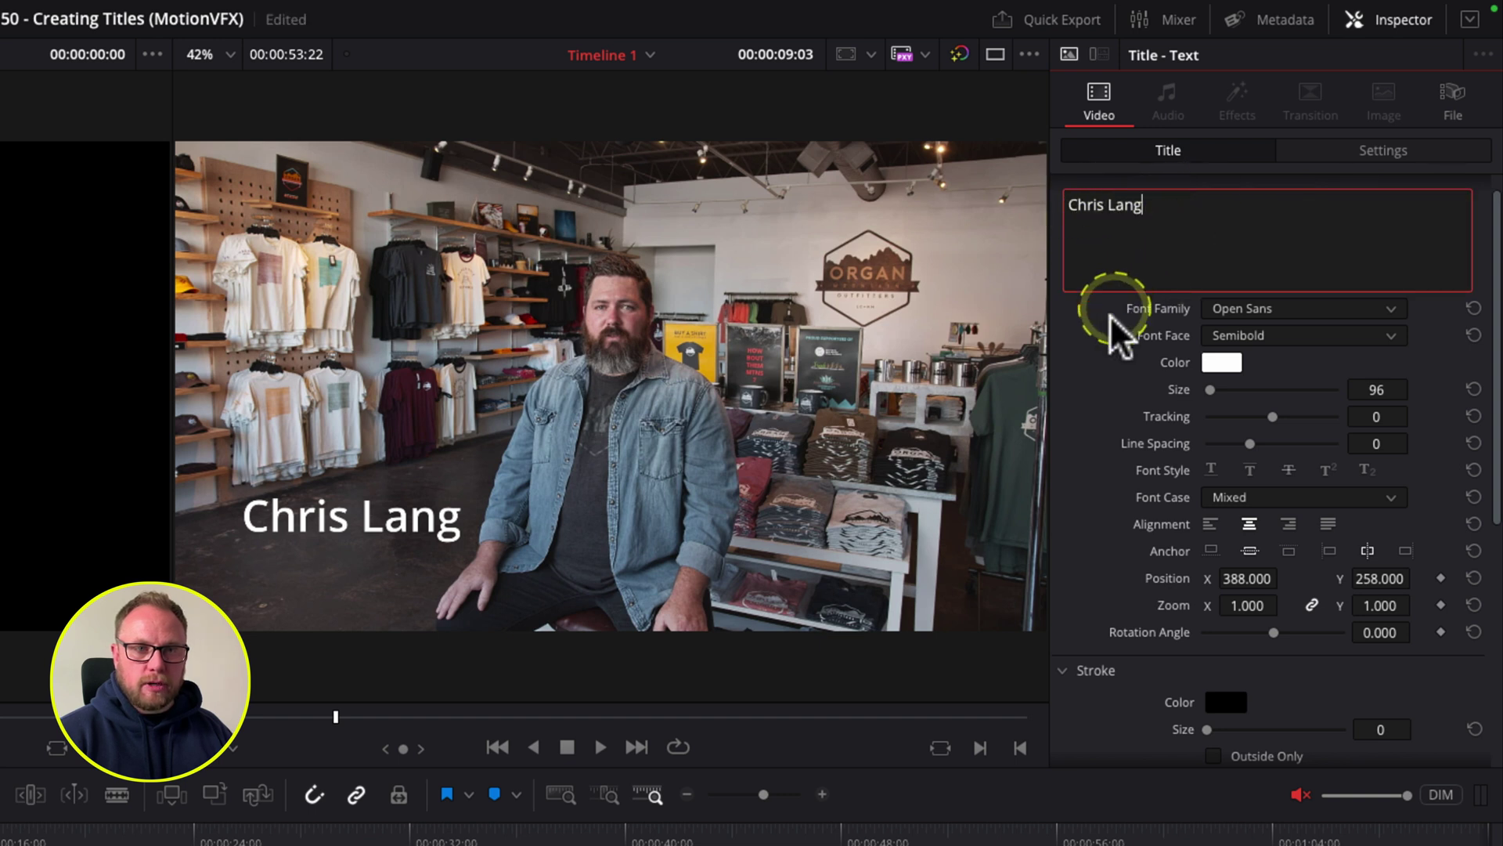
left_click(1247, 307)
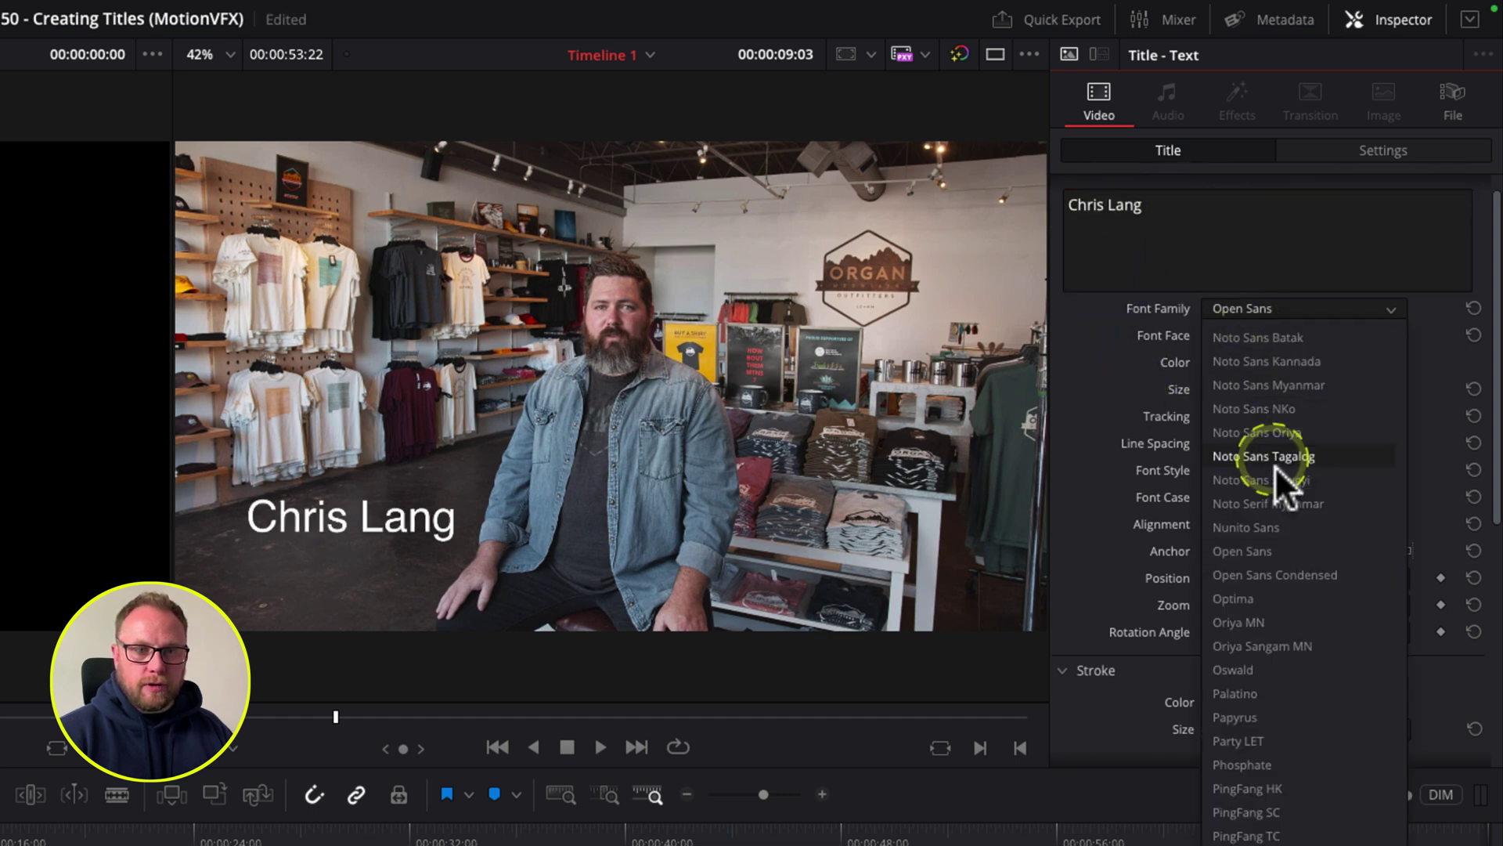
left_click(1286, 664)
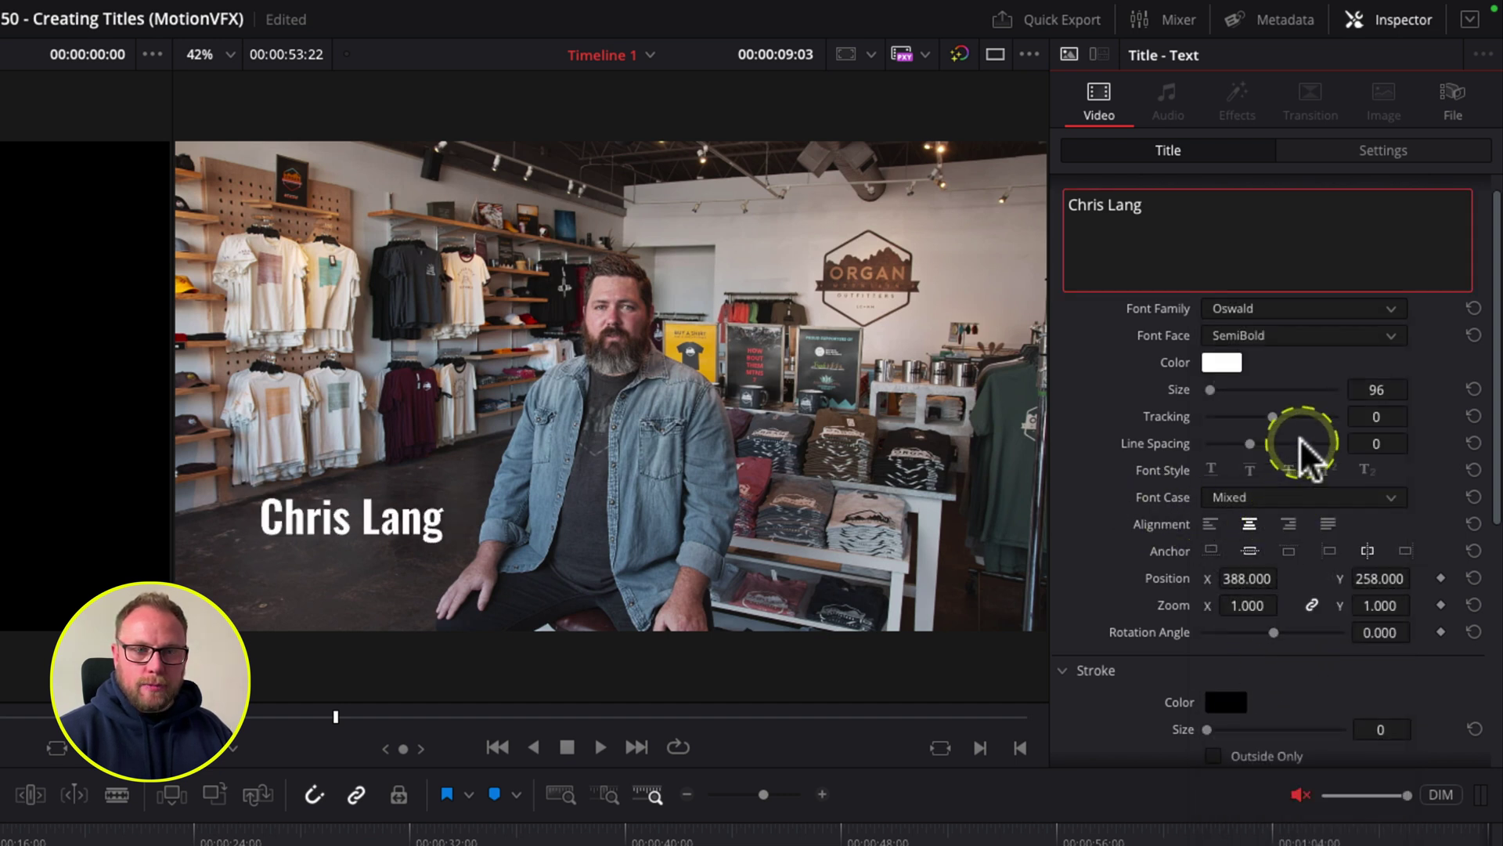
Step: Position the title at X 311, Y 222
left_click_drag(1375, 578, 1374, 578)
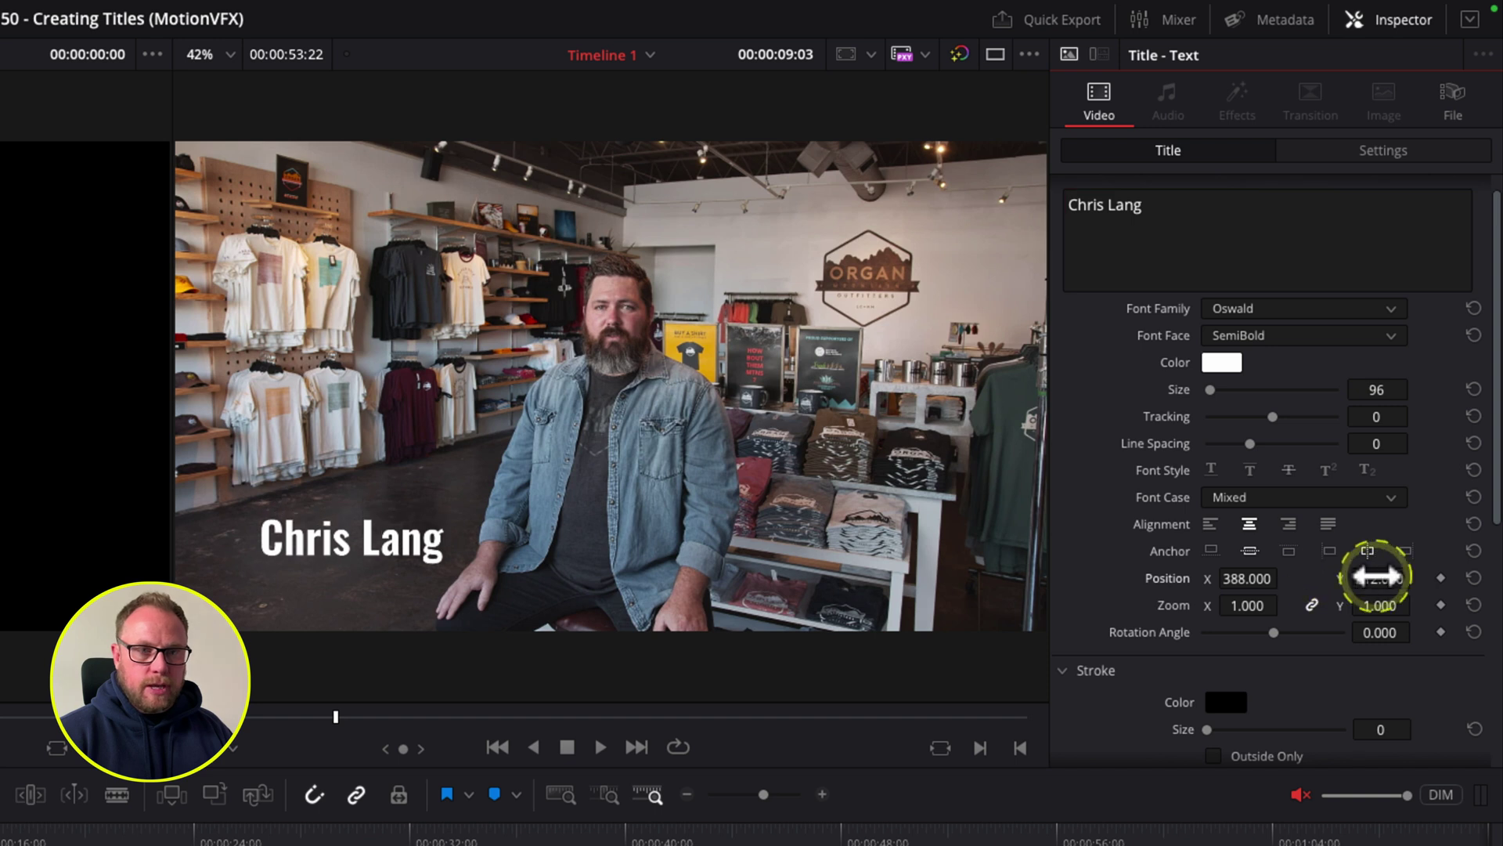
left_click_drag(1245, 578, 1143, 578)
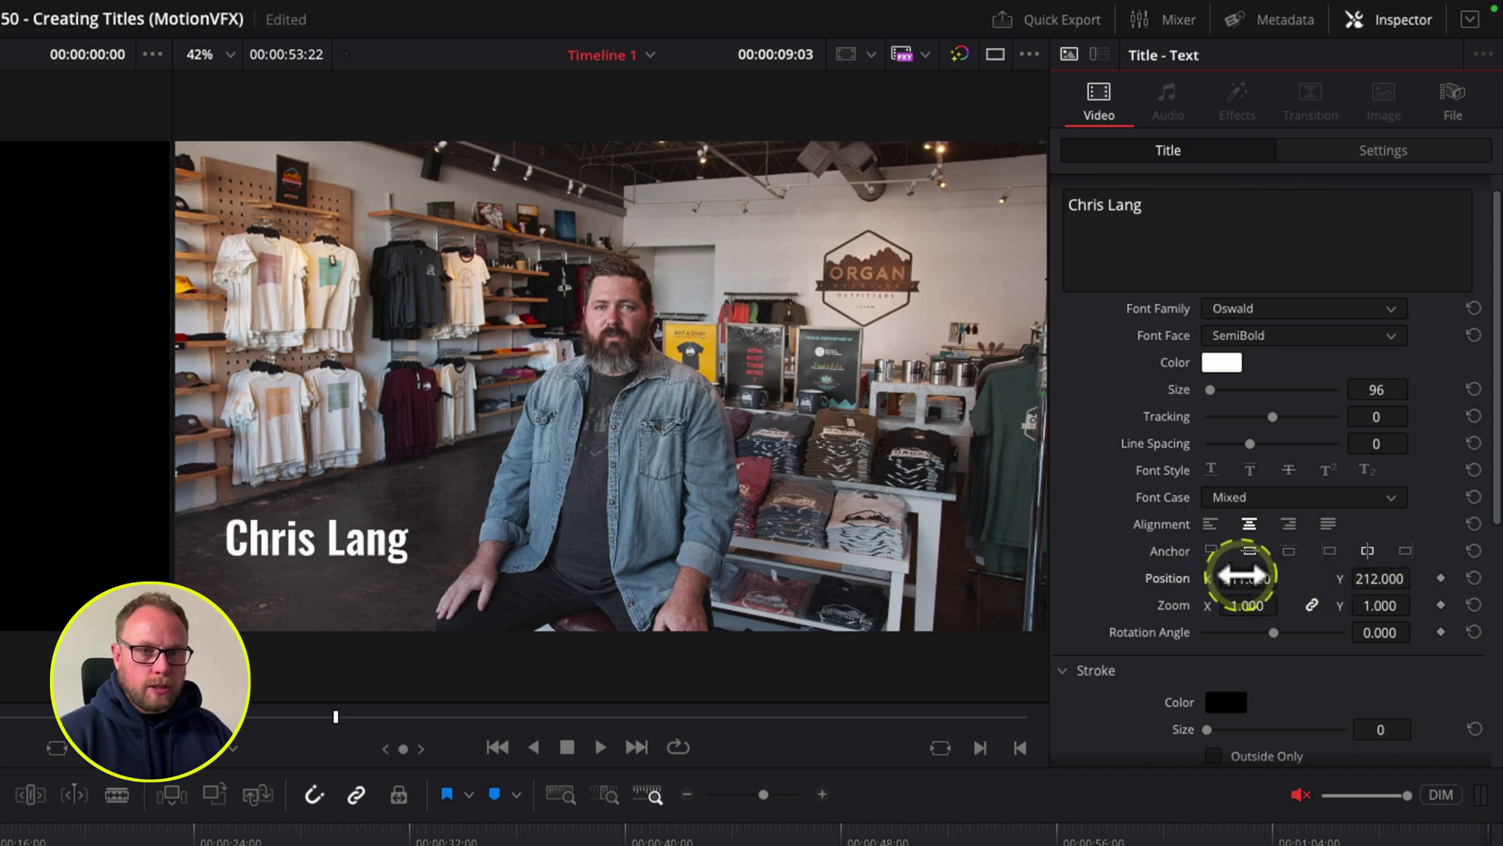
left_click_drag(1380, 578, 1396, 578)
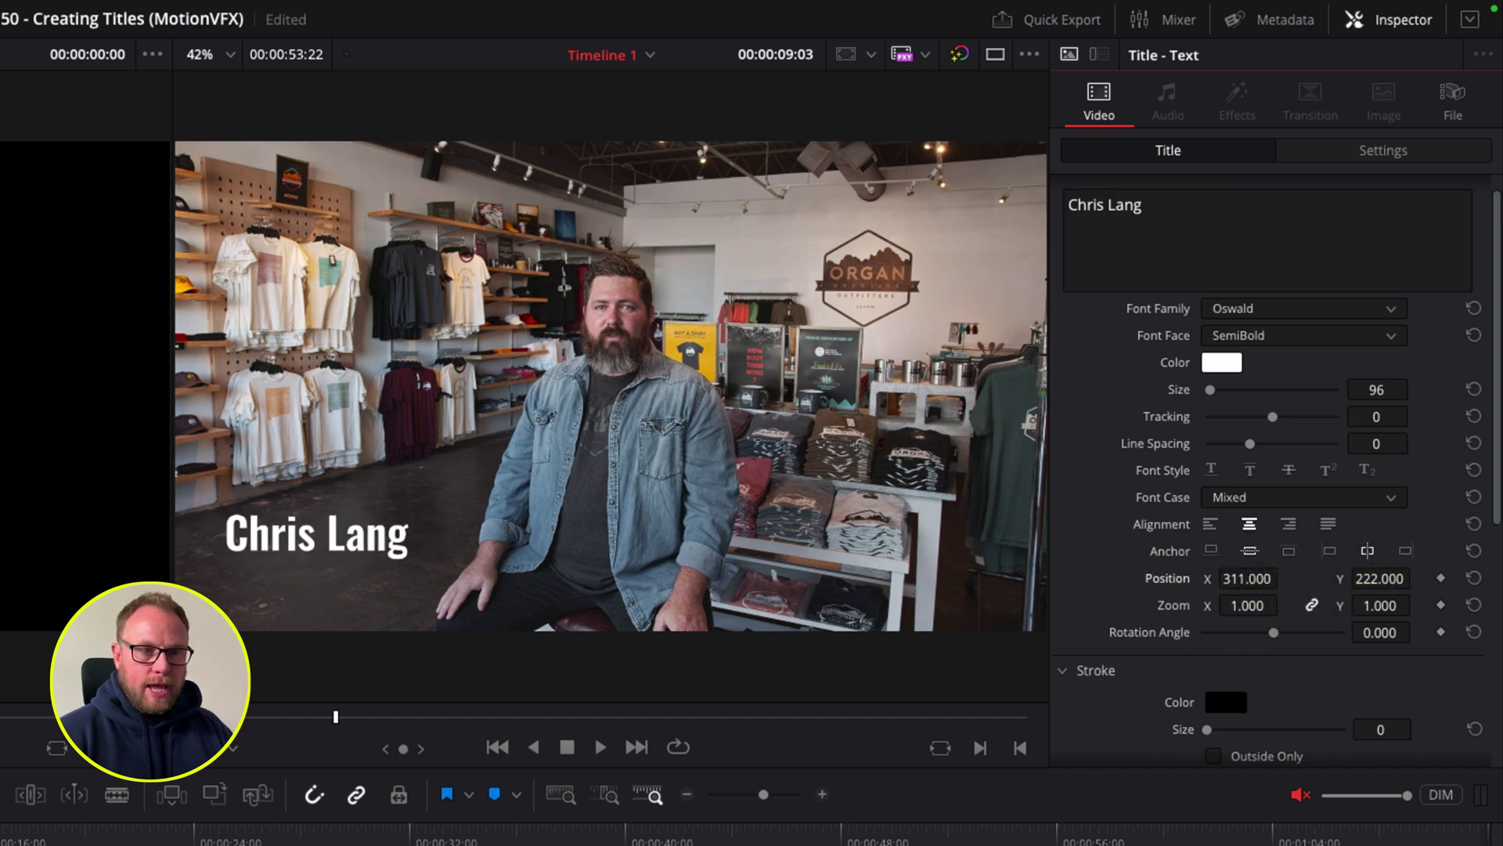
scroll(1276, 470, "up", 1)
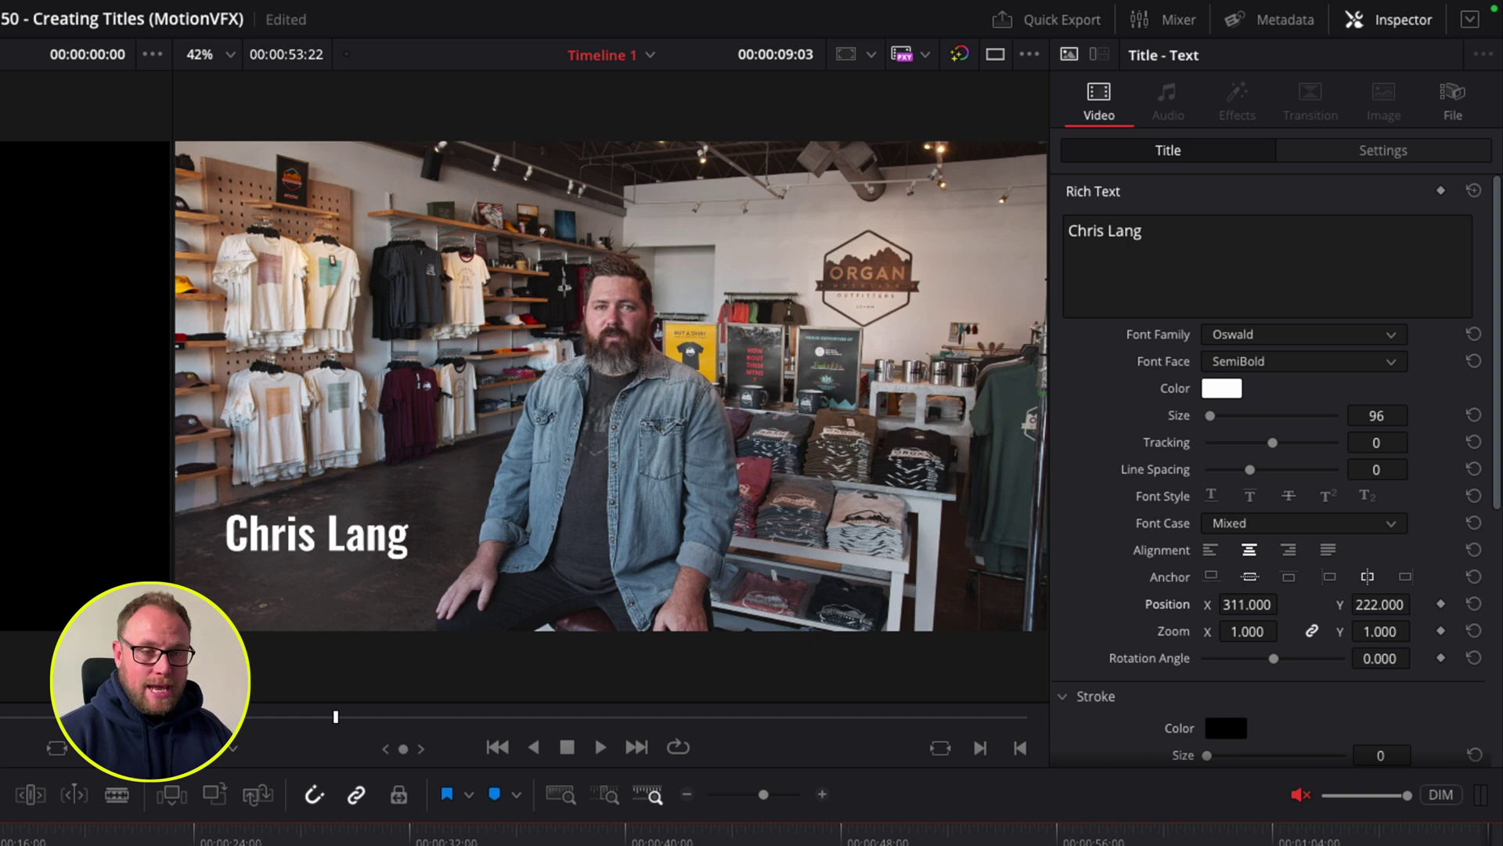
Step: Add the line 'FOUNDER, Organ Mountain Outfitters' under the name and select that line
left_click(1225, 226)
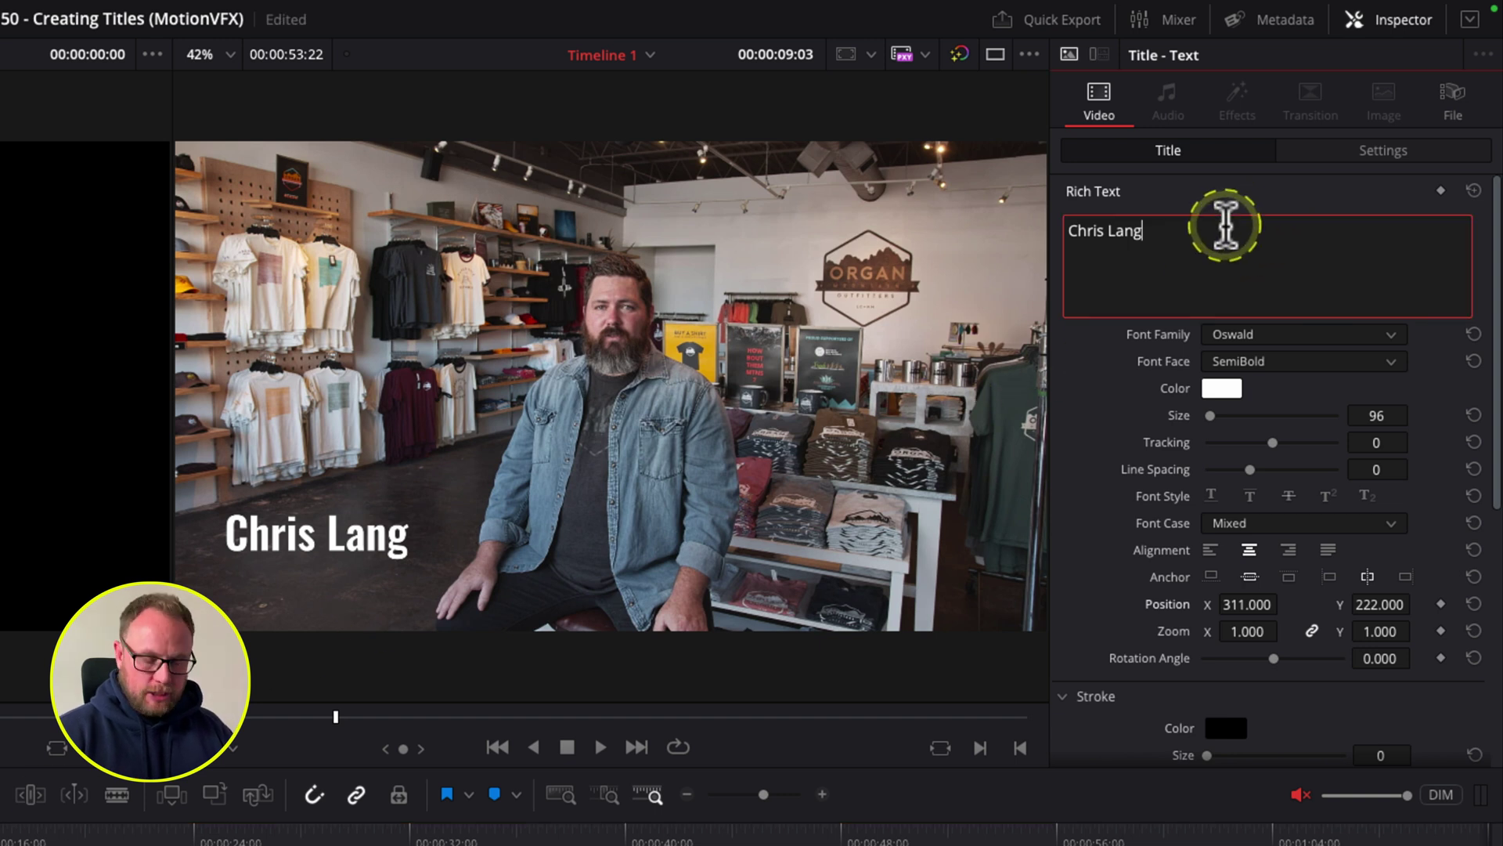
key("Return")
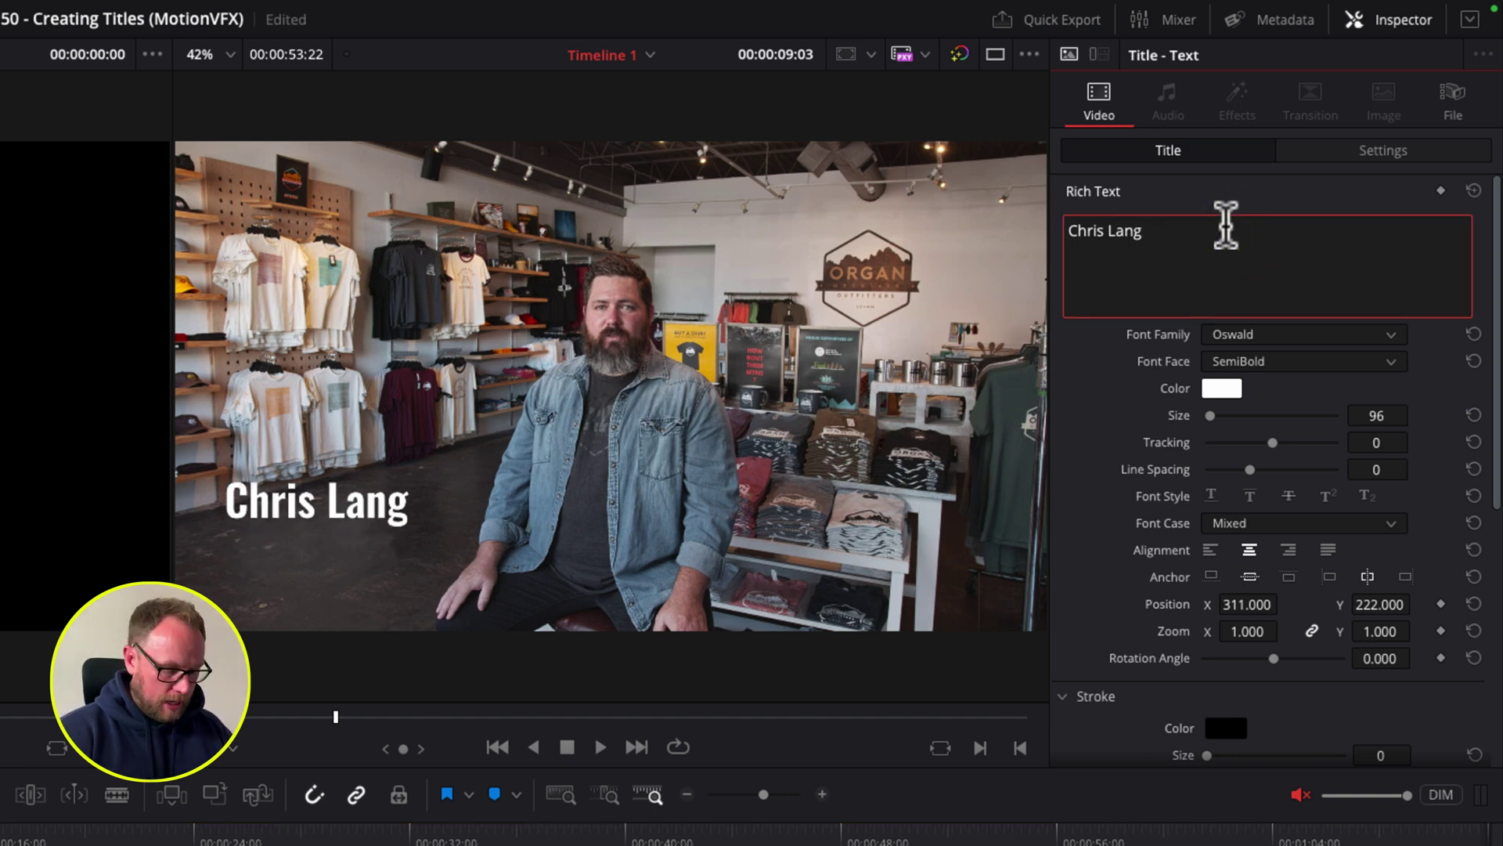
type("FOU")
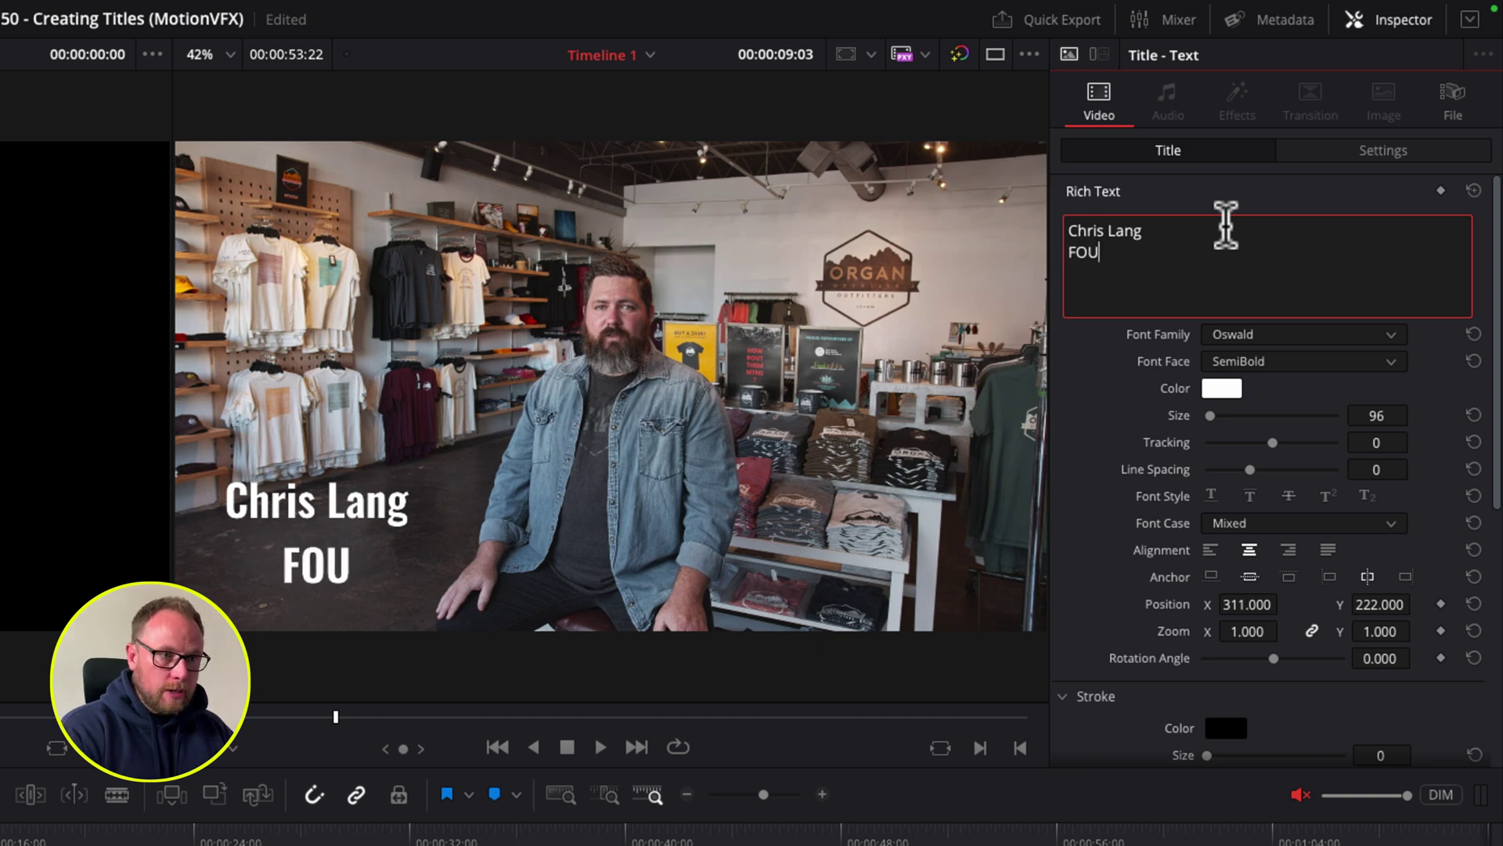
type("NDER,")
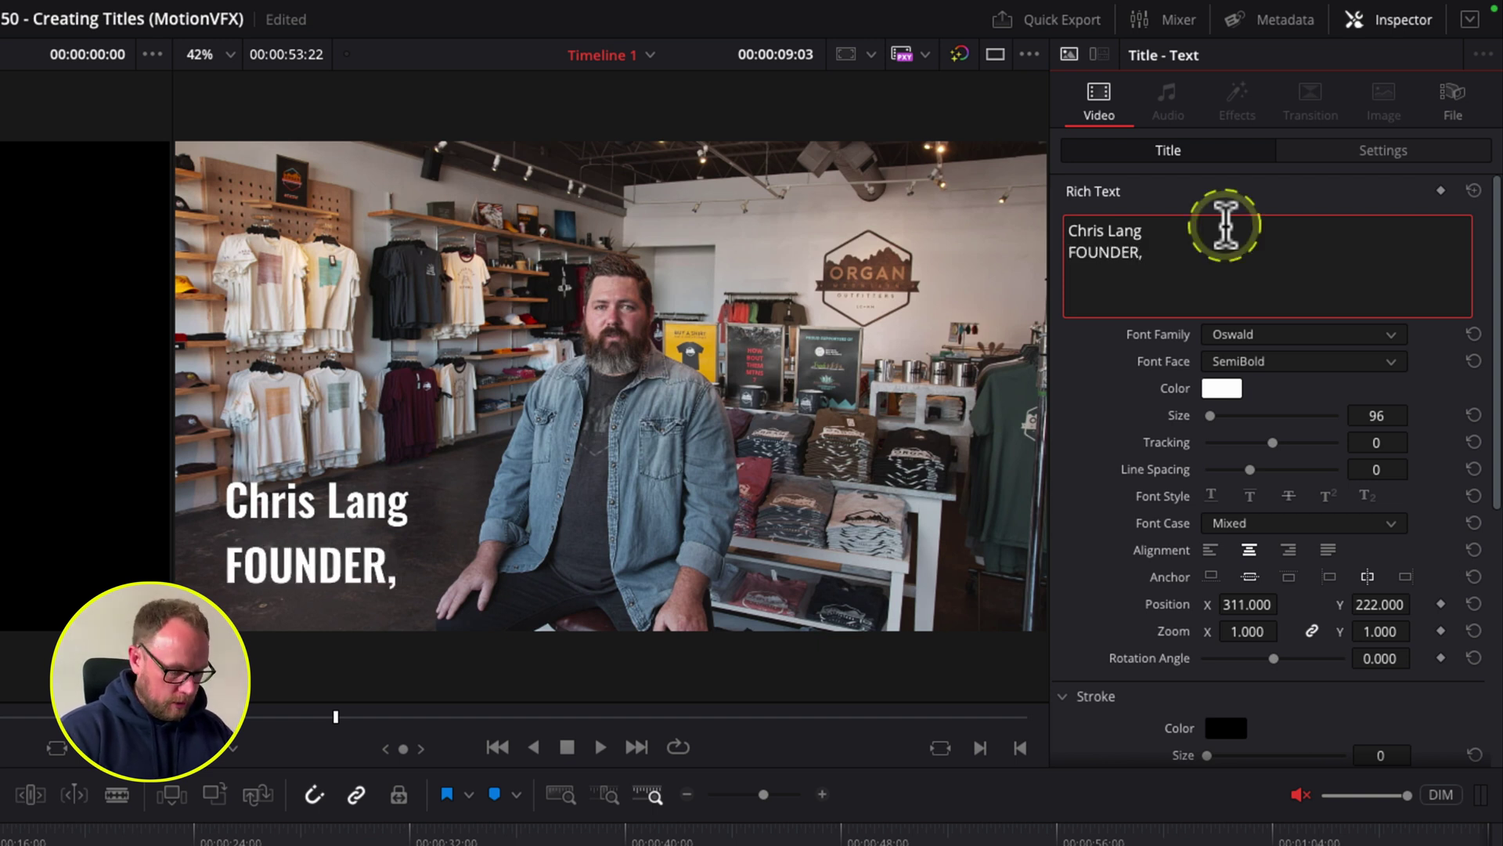
type(" Organ Mount")
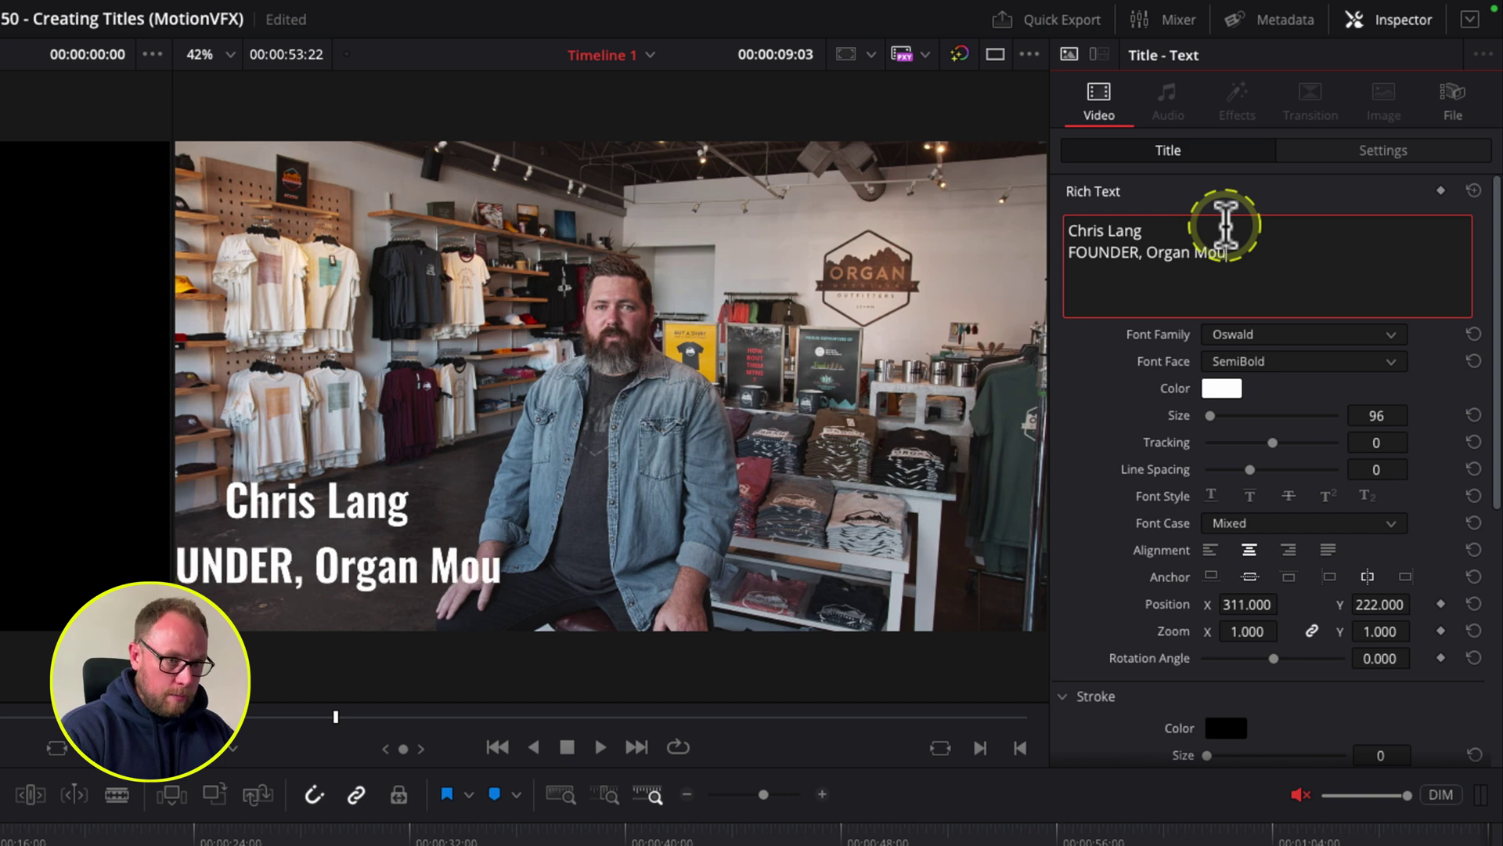
key("BackSpace")
type("ntain")
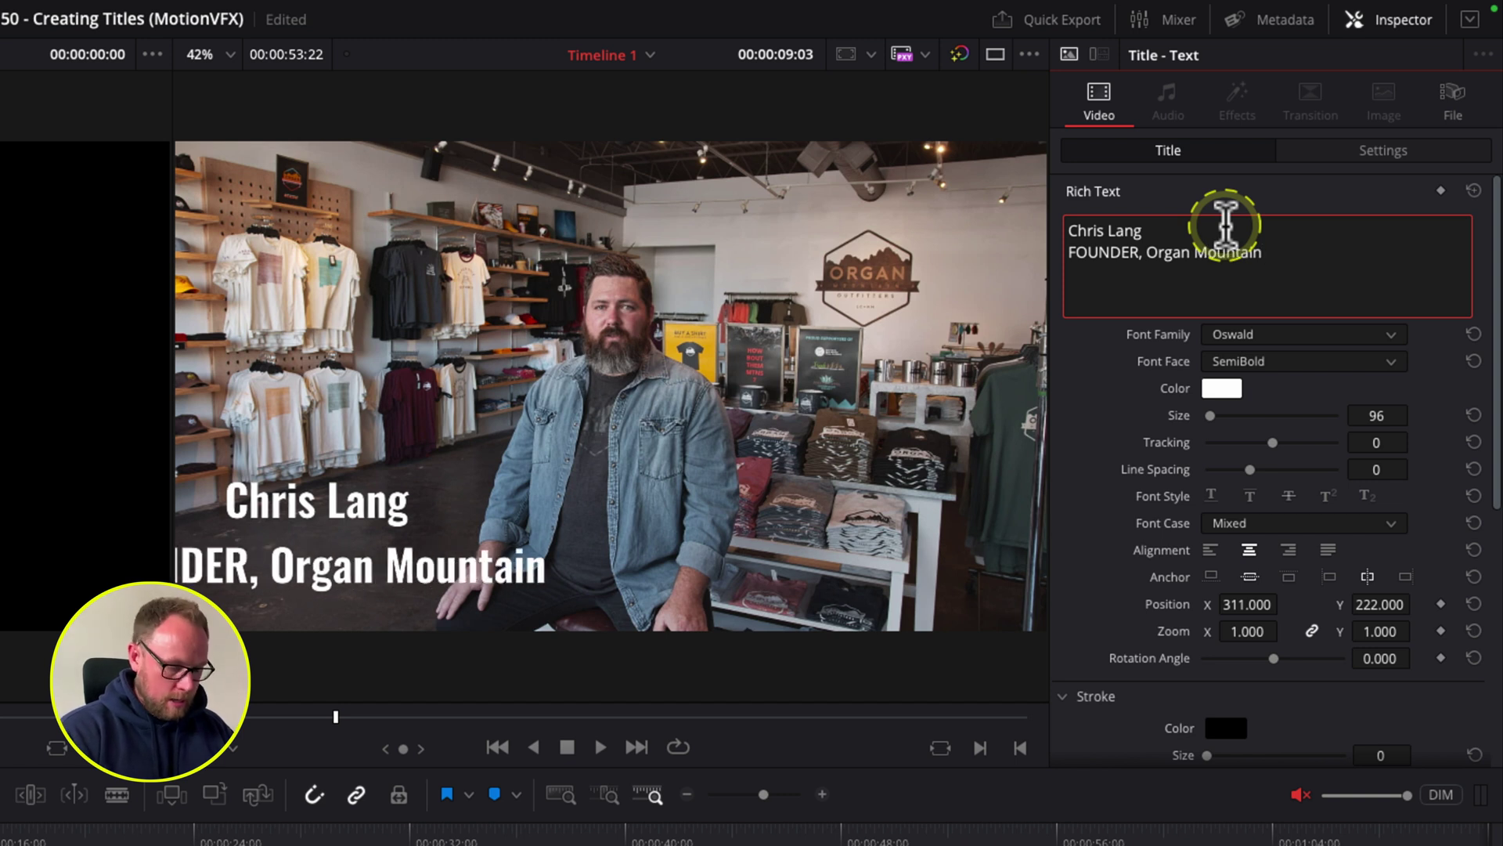
type(" Outfitters")
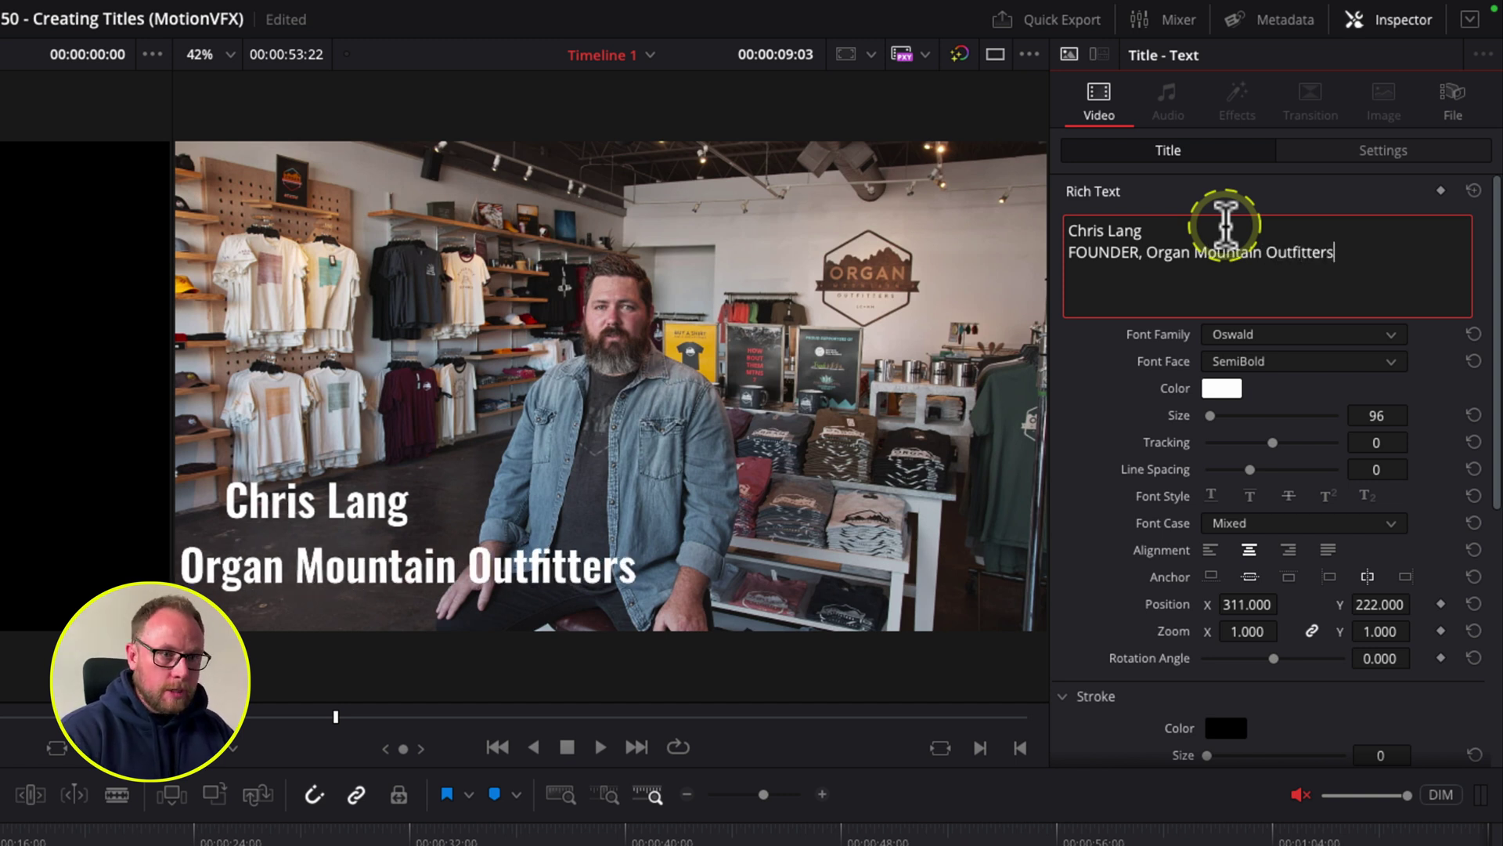
left_click_drag(1334, 242, 1073, 258)
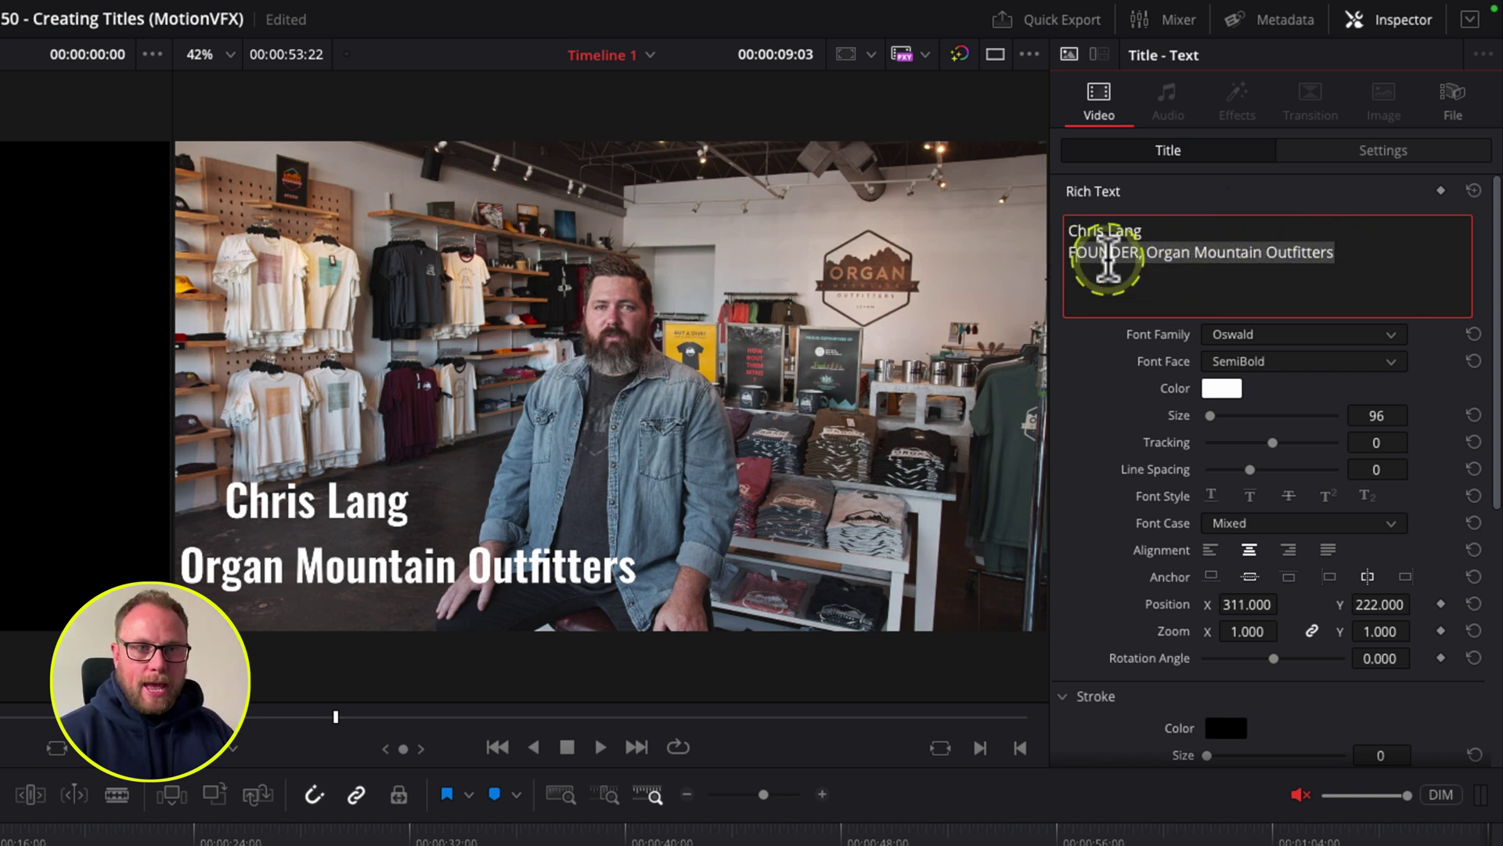
left_click(1276, 254)
left_click_drag(1302, 251, 1070, 252)
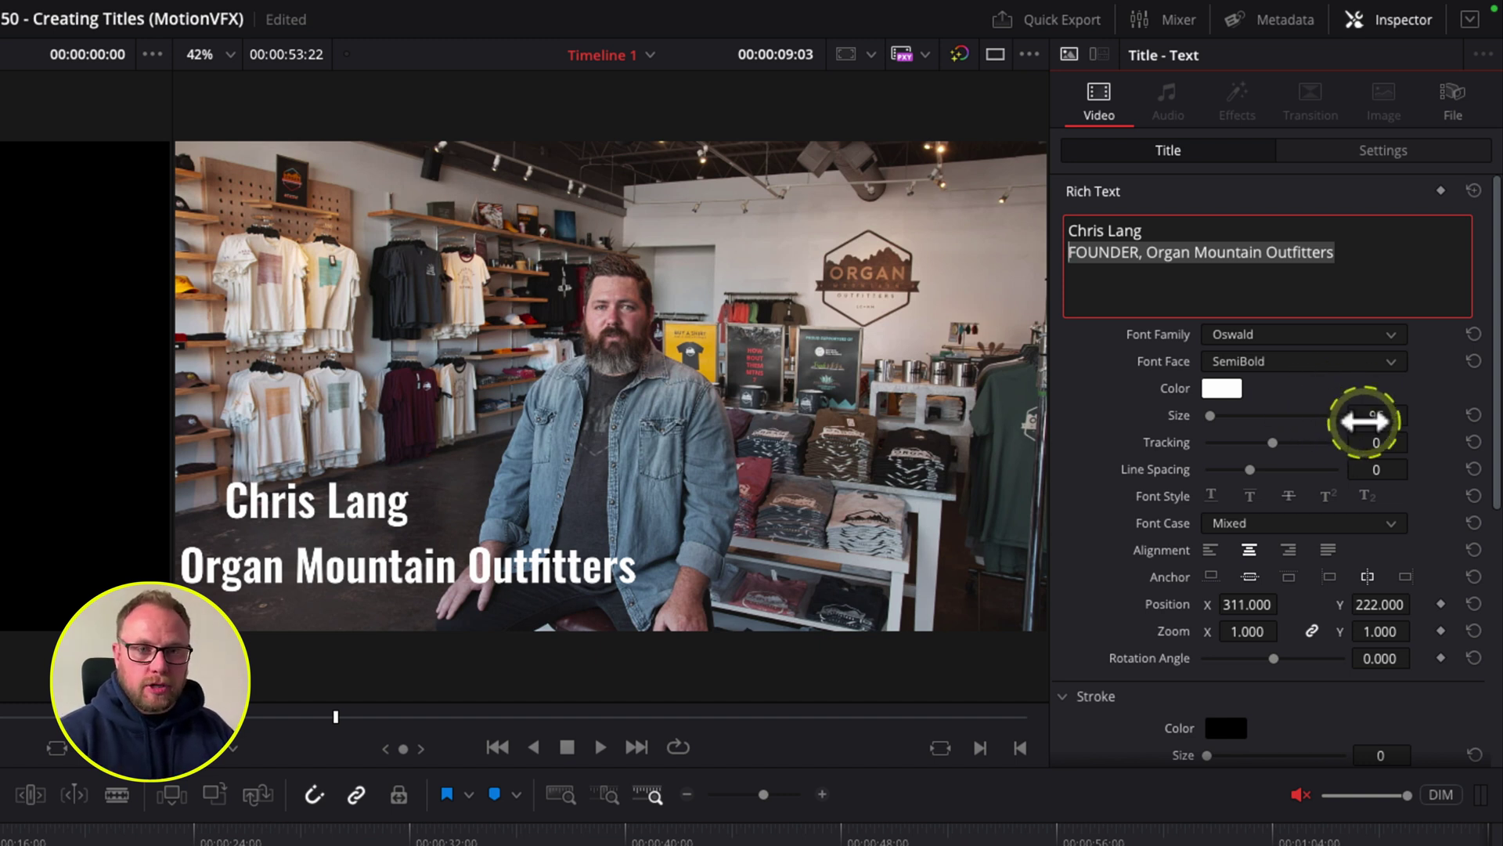
Step: Shrink the second line to size 38 and left-align both title lines
left_click_drag(1379, 419, 1316, 416)
left_click(1210, 549)
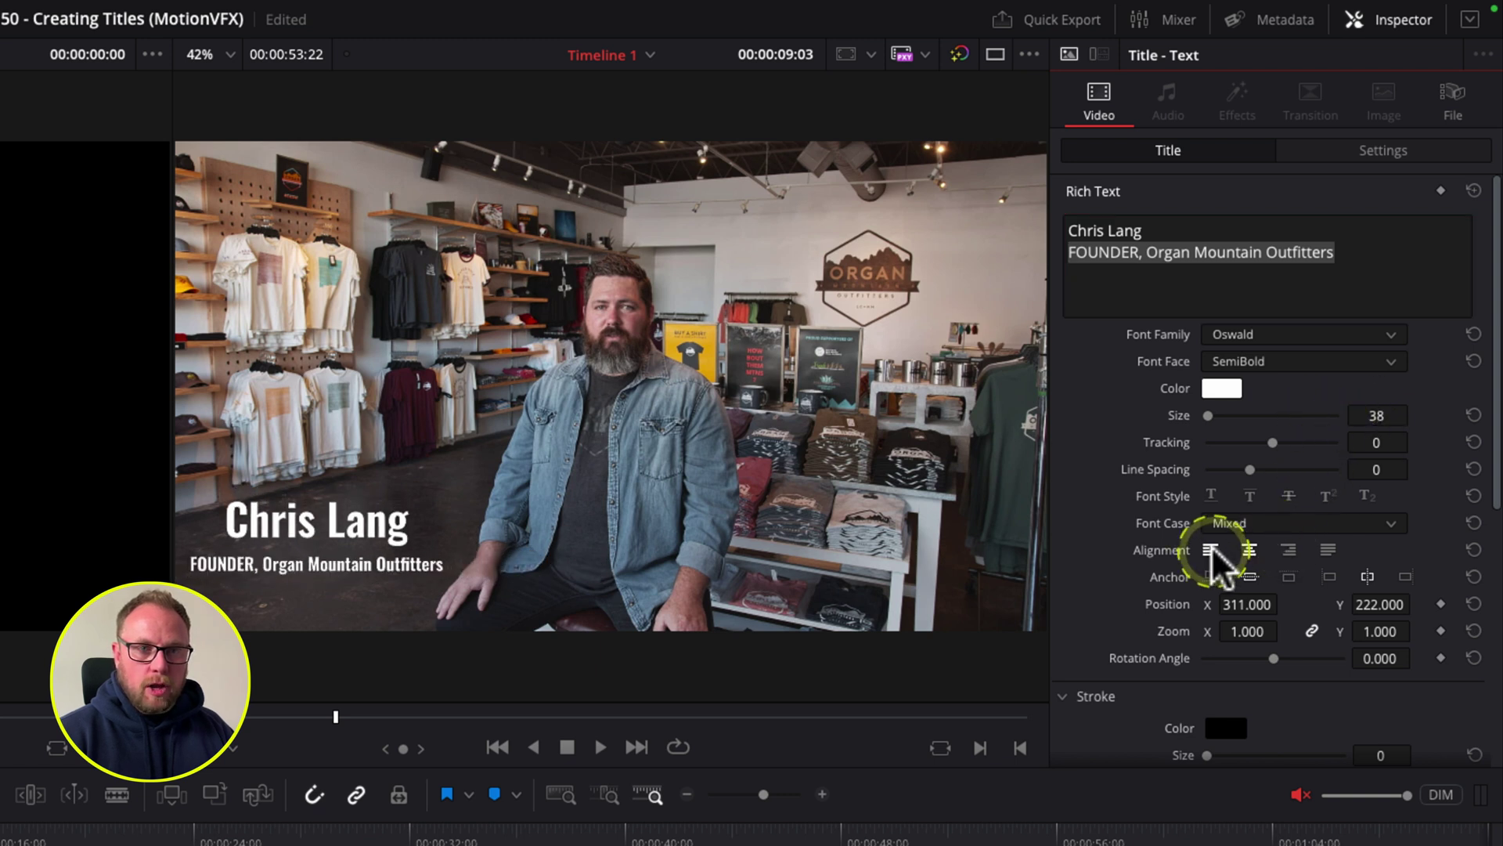
left_click(1151, 295)
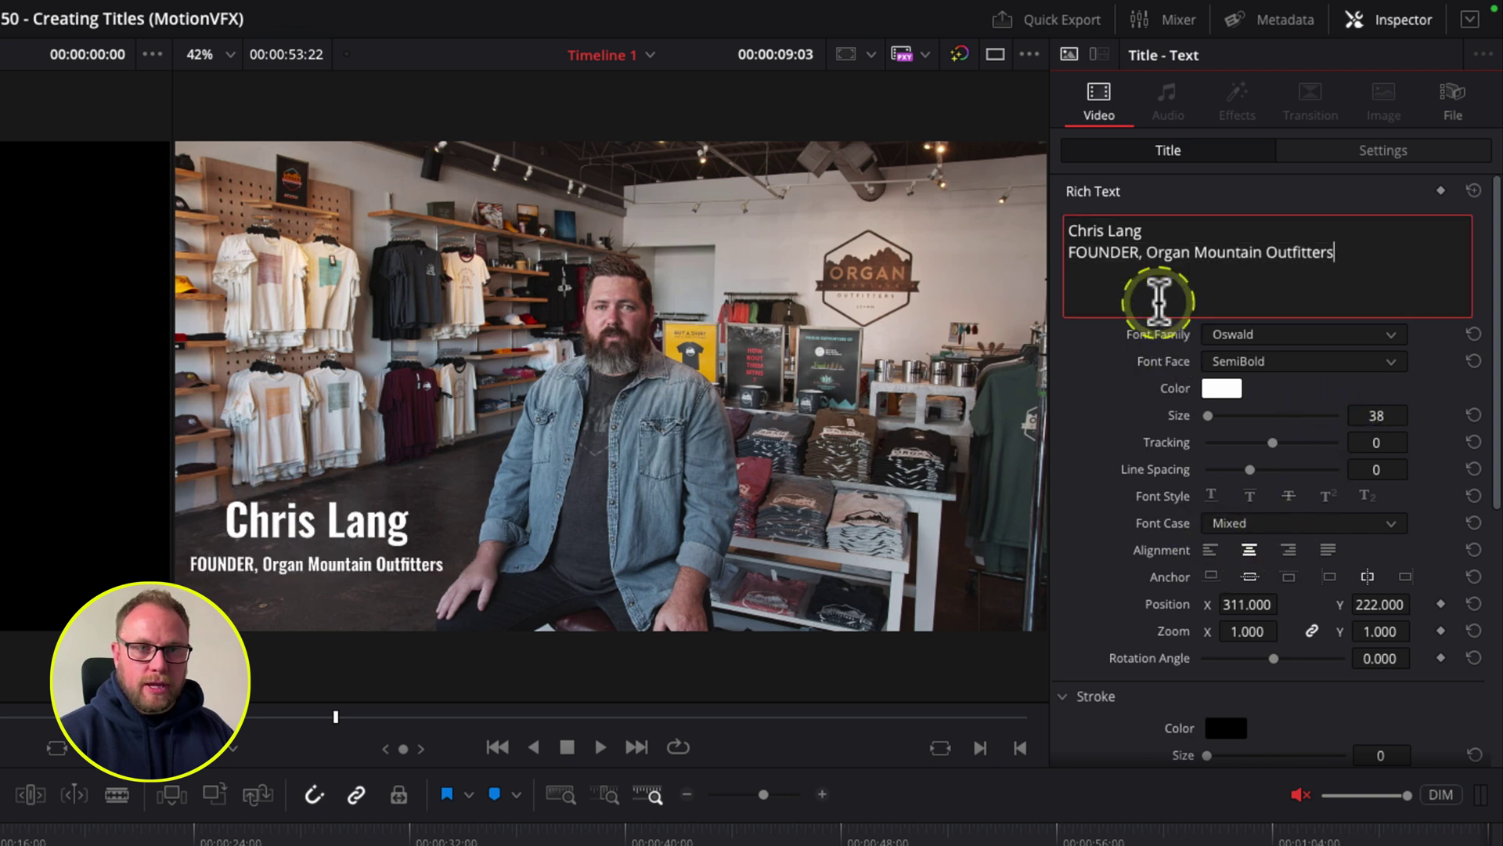
left_click(1210, 549)
left_click(1136, 272)
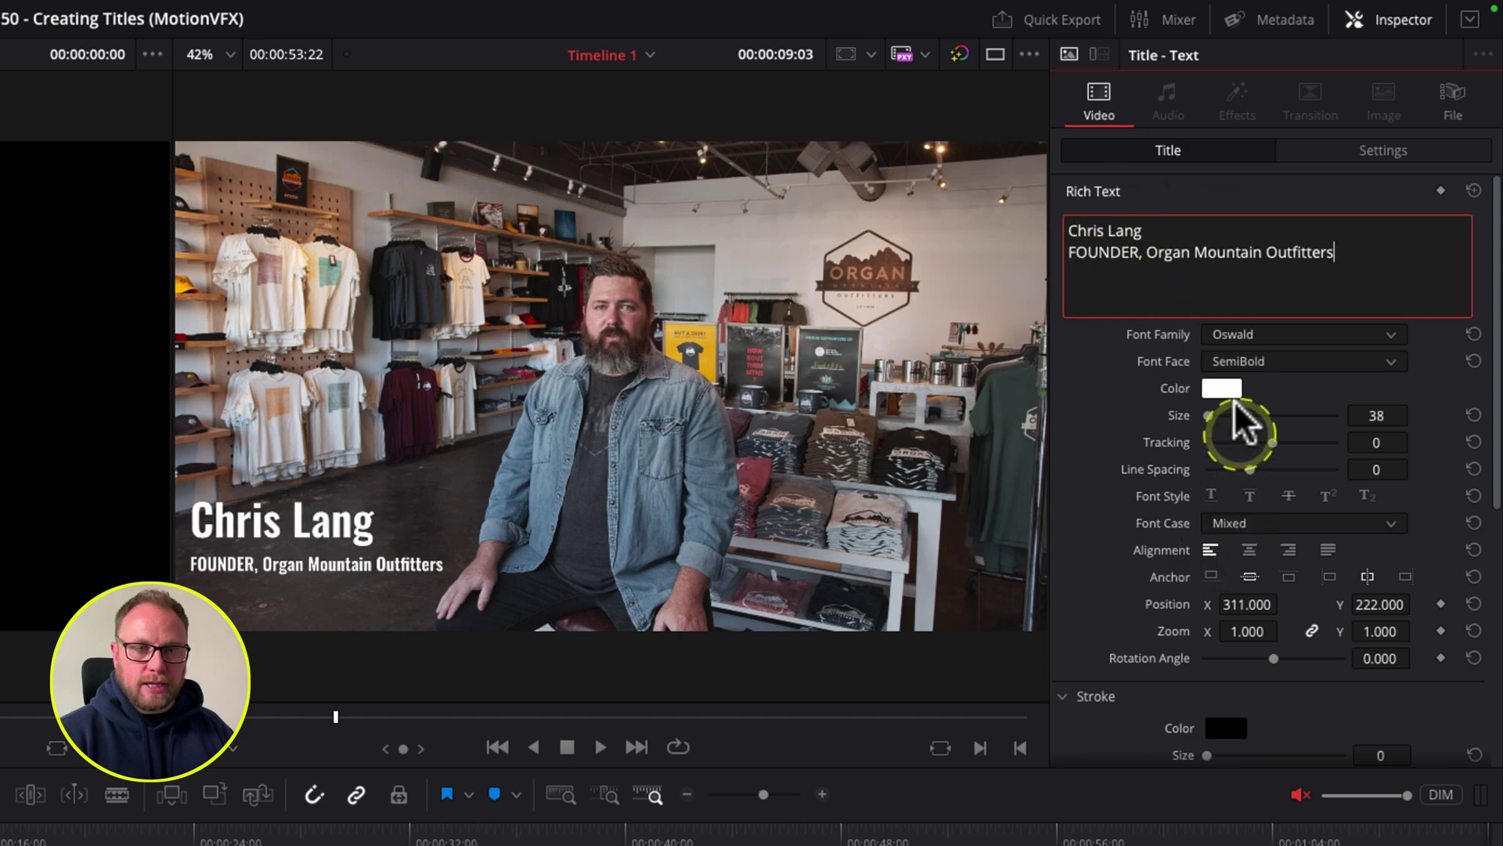
Step: Shift the title right to Position X 361
left_click_drag(1241, 604, 1286, 601)
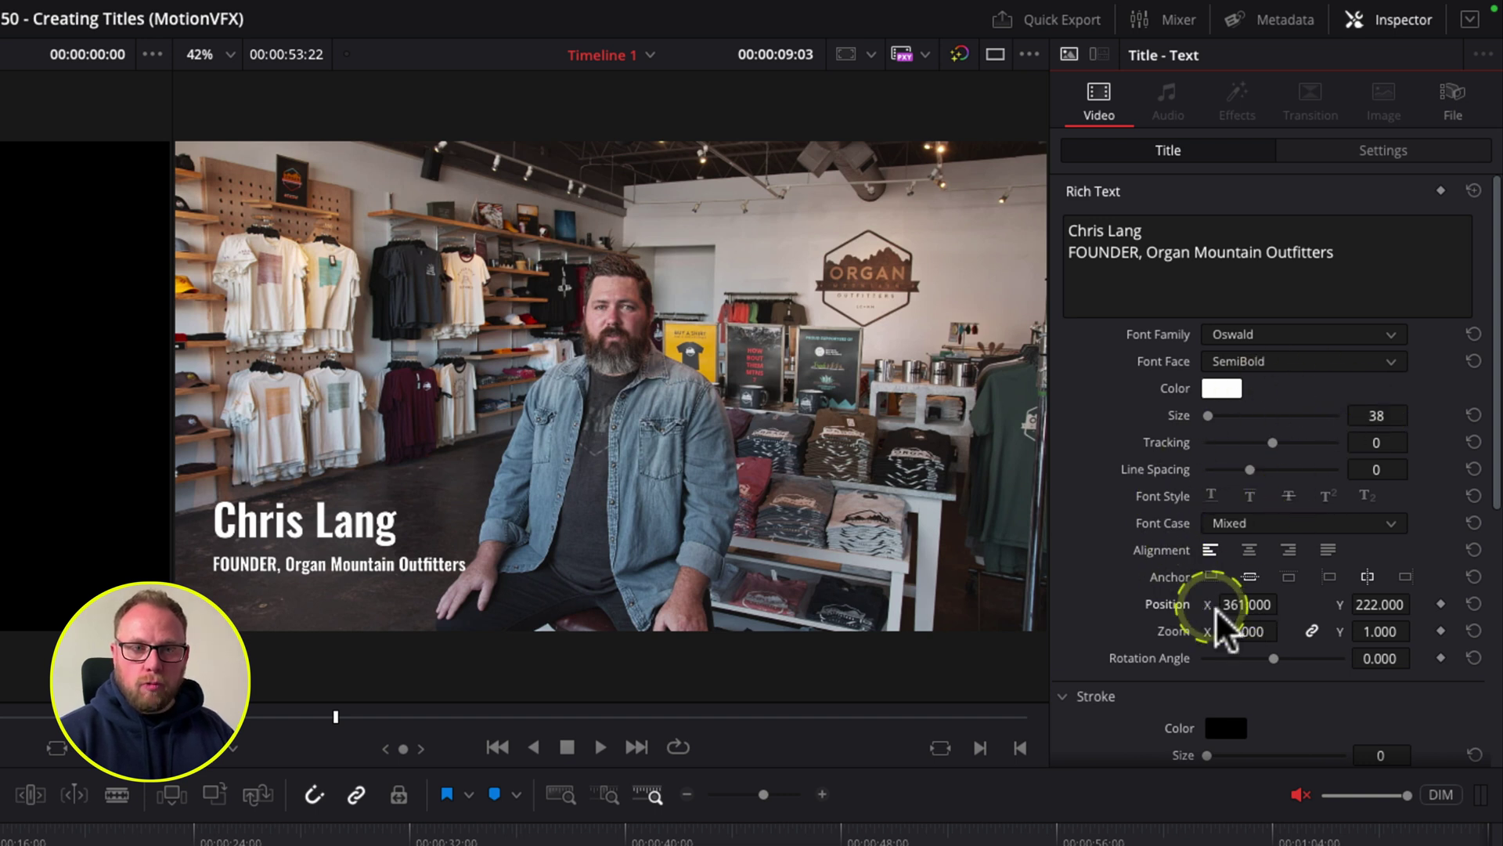
scroll(1112, 576, "down", 1)
scroll(1110, 565, "down", 10)
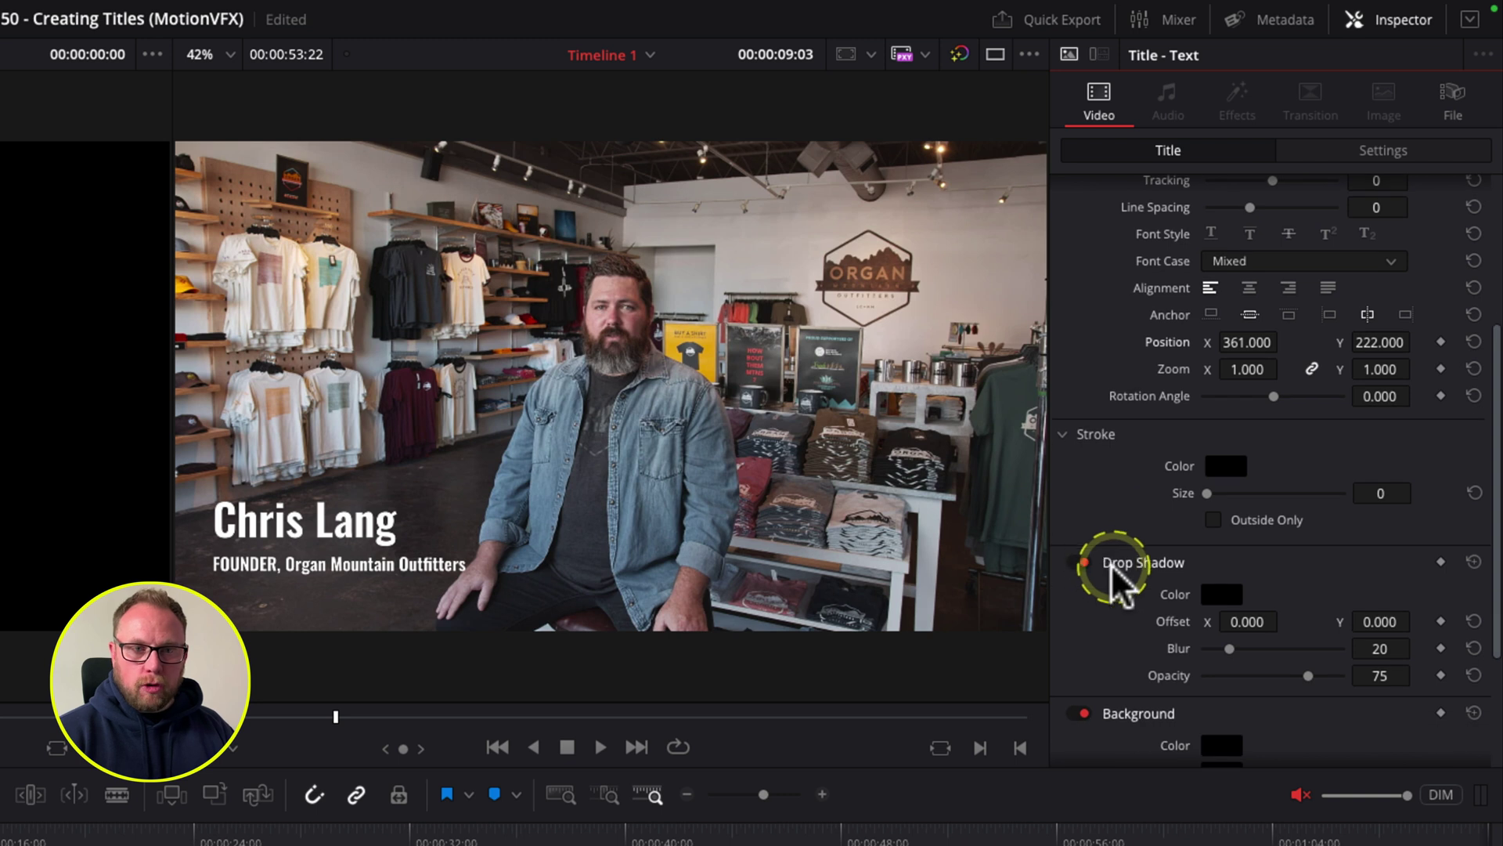
scroll(1115, 565, "down", 7)
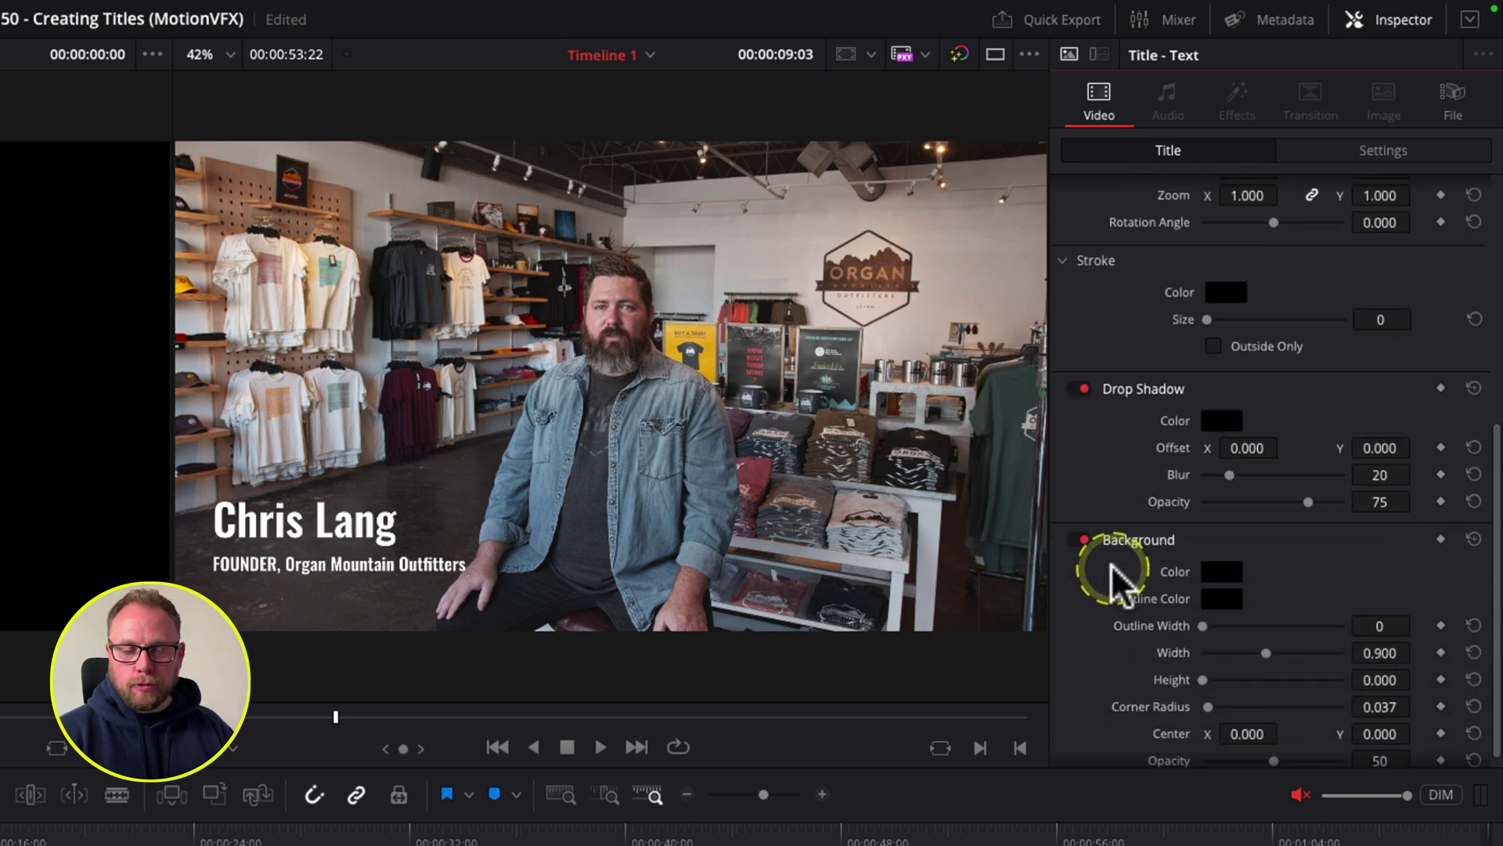
scroll(1112, 576, "down", 1)
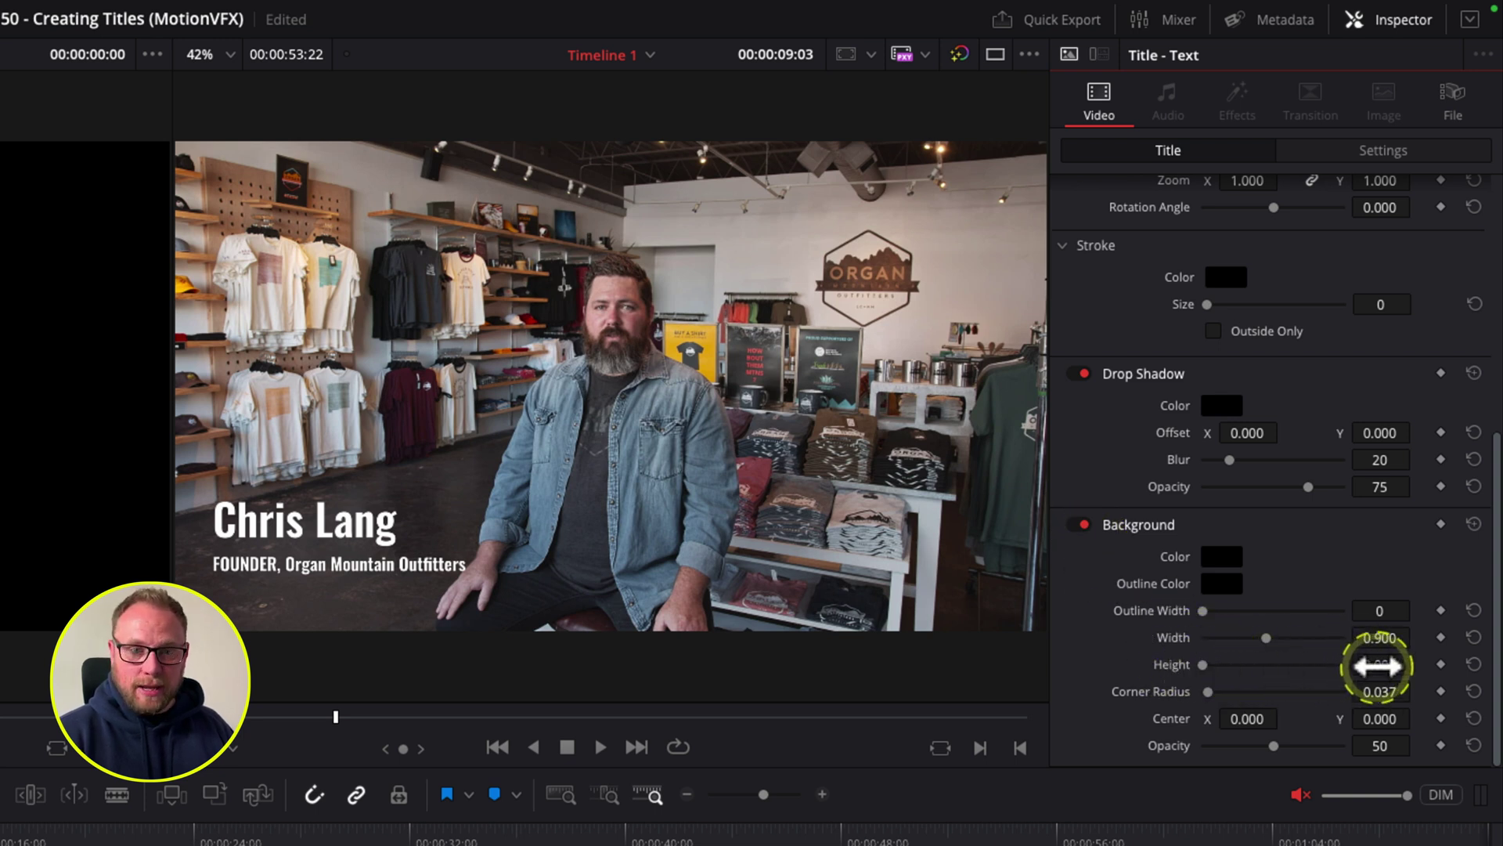
Step: Size the background box to height 0.270, width 0.458, centre X -88, Y -17, opacity 85
left_click_drag(1376, 666, 1417, 665)
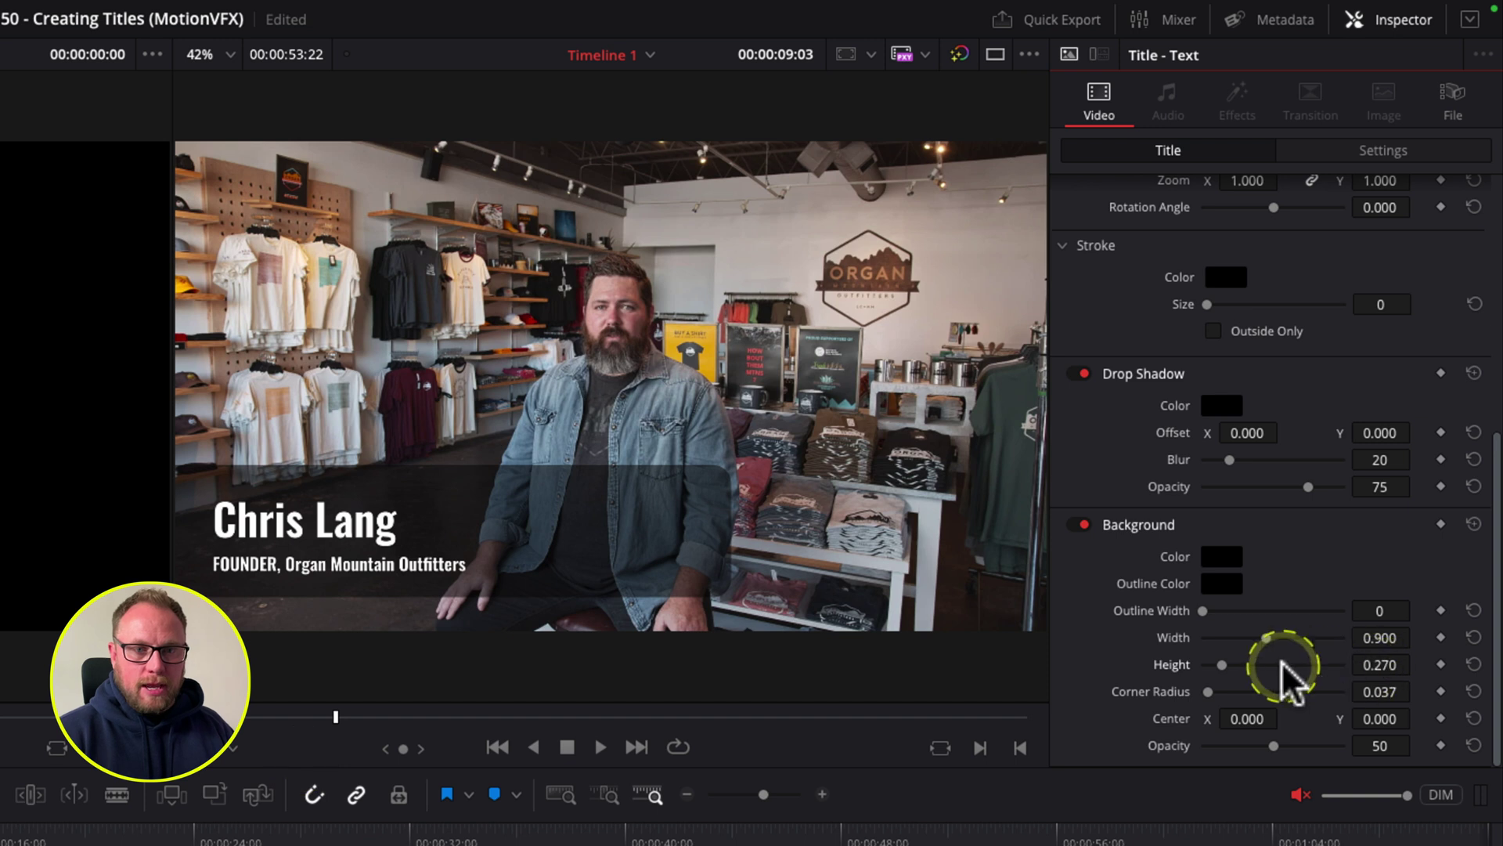
left_click_drag(1279, 641, 1232, 641)
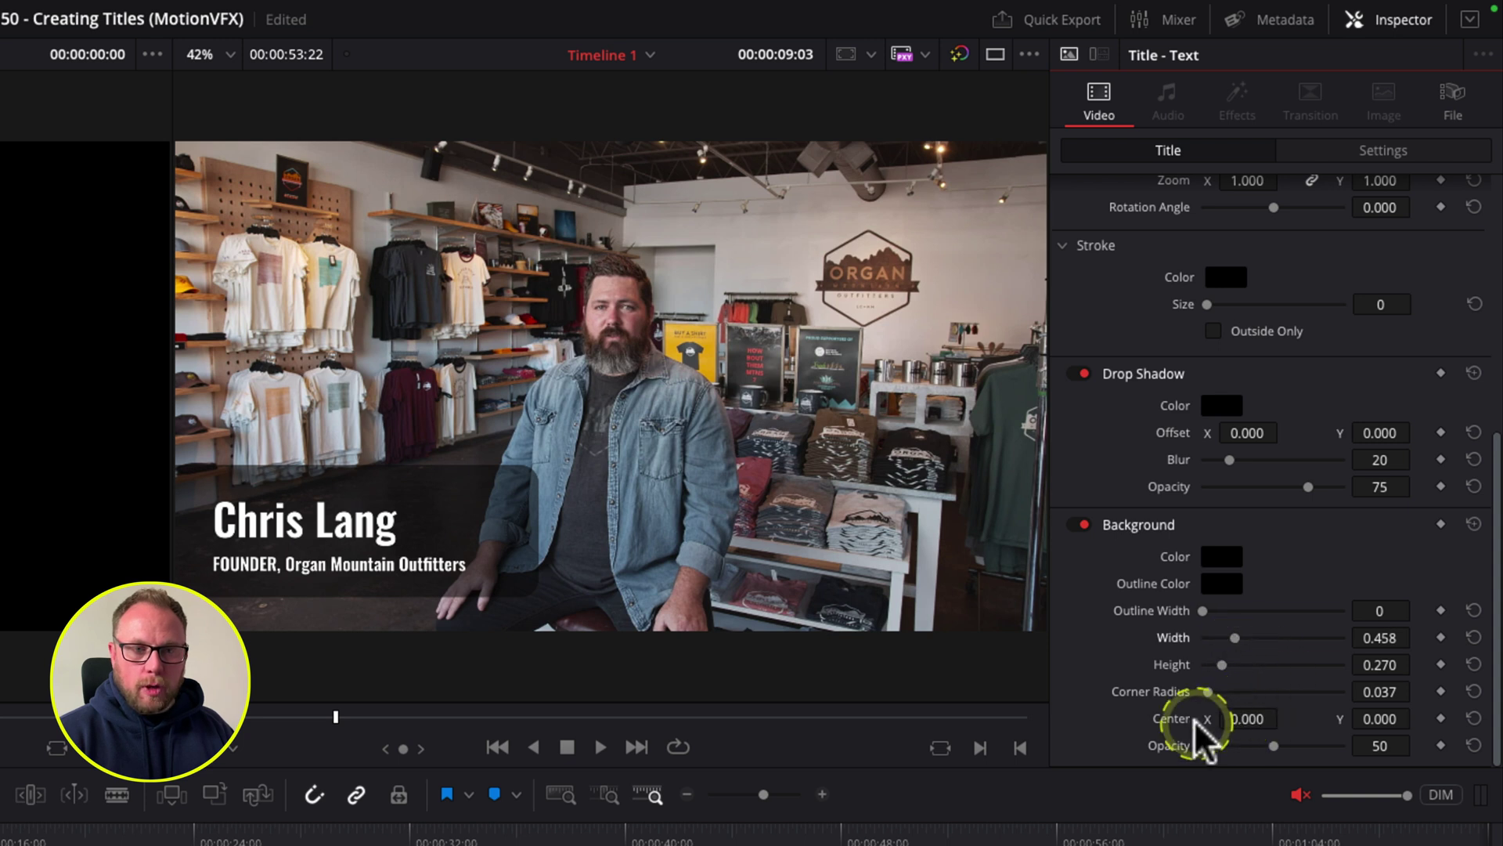
left_click_drag(1249, 719, 1170, 718)
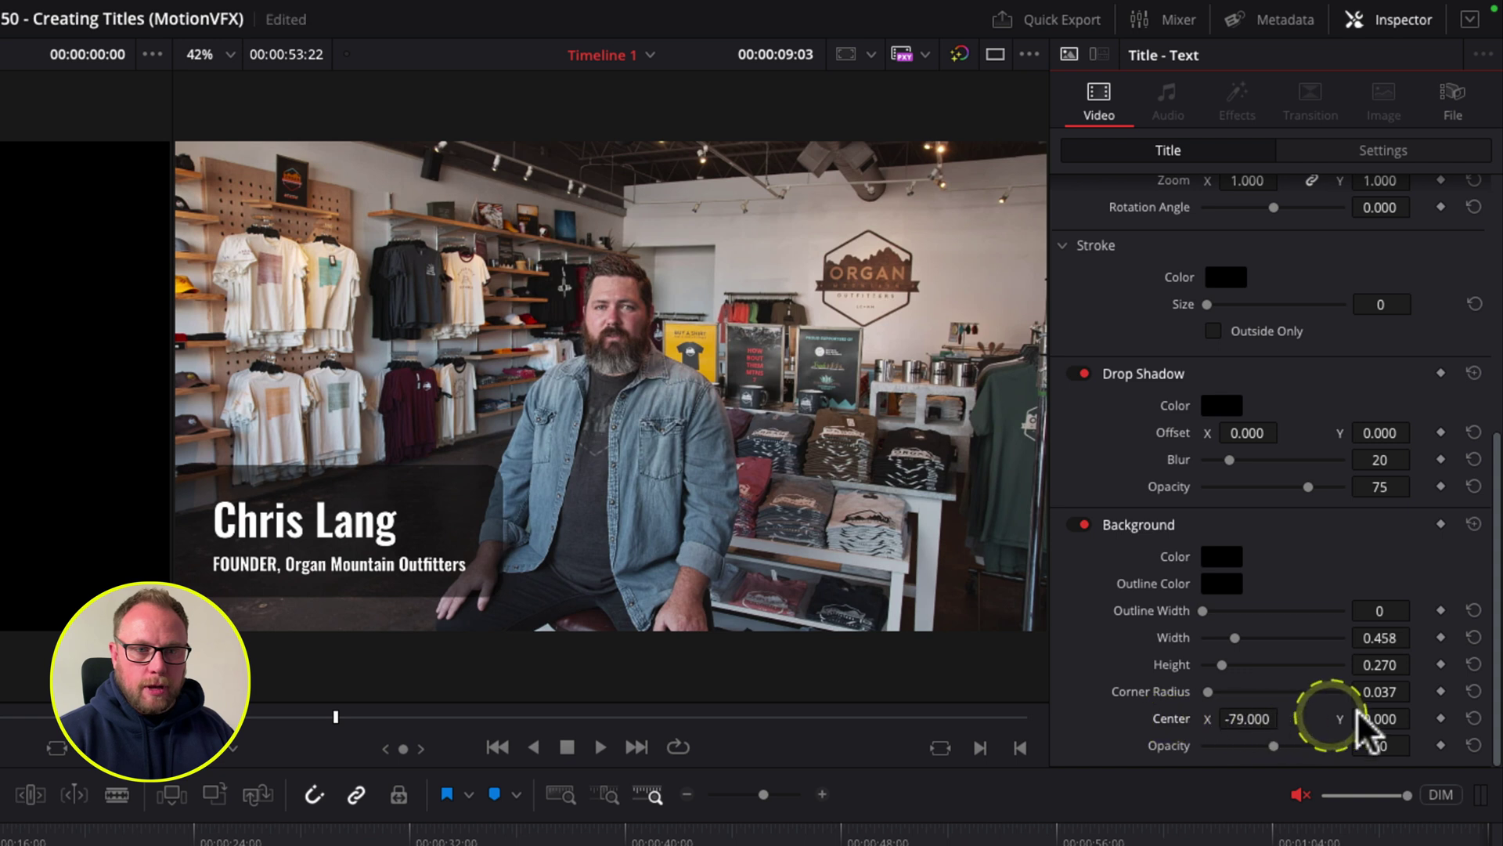
left_click_drag(1359, 715, 1321, 741)
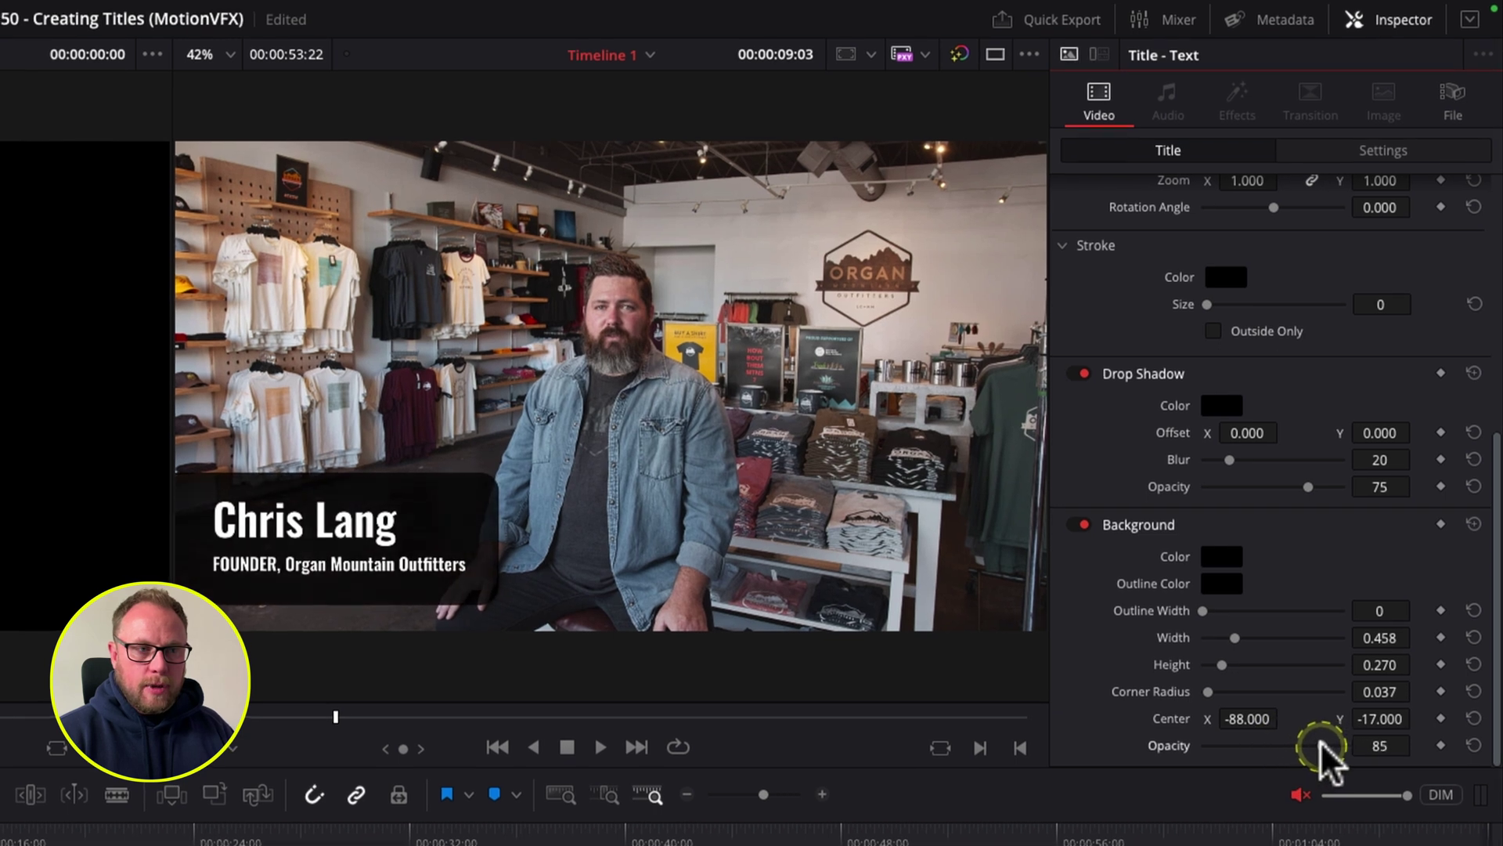
Step: Set the background box colour to a dark blue-grey
left_click(1219, 557)
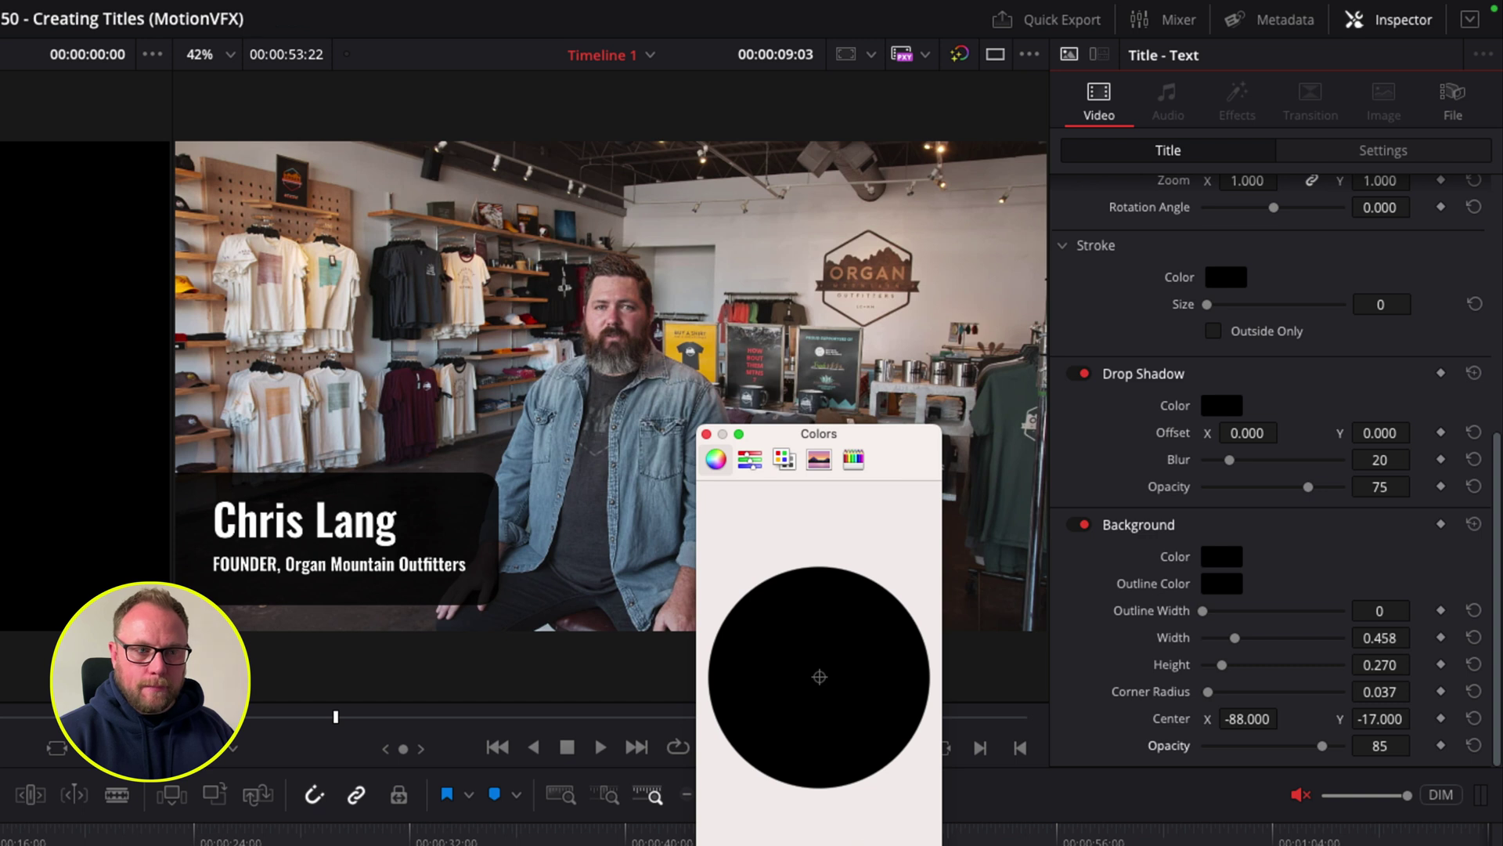
left_click(778, 697)
key("Return")
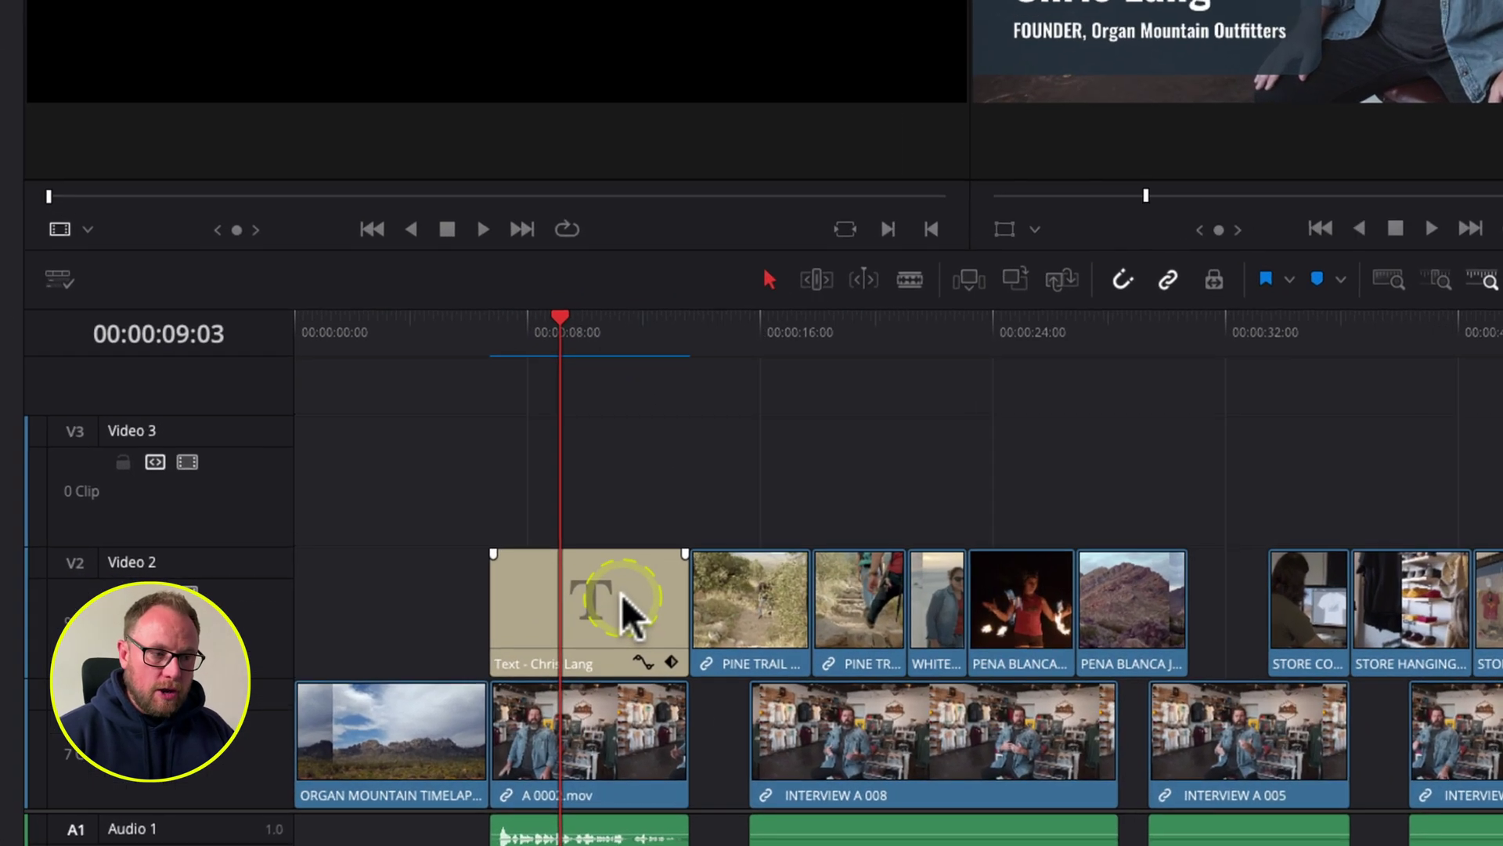
Step: Give the title clip a one-second fade-in and 24-frame fade-out, then play it back
left_click(602, 592)
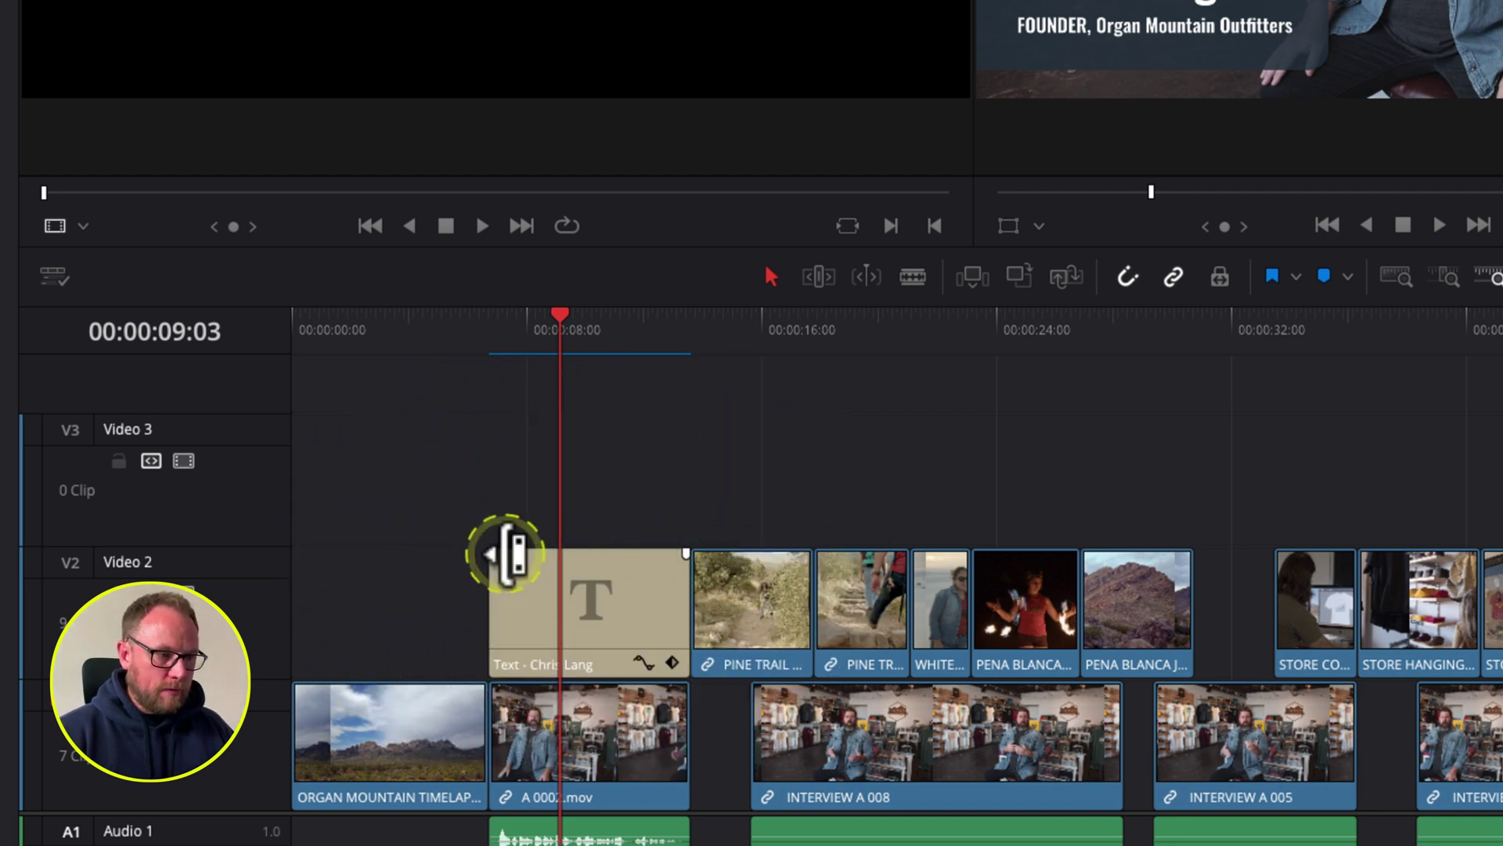
left_click_drag(493, 553, 521, 554)
left_click_drag(685, 553, 658, 554)
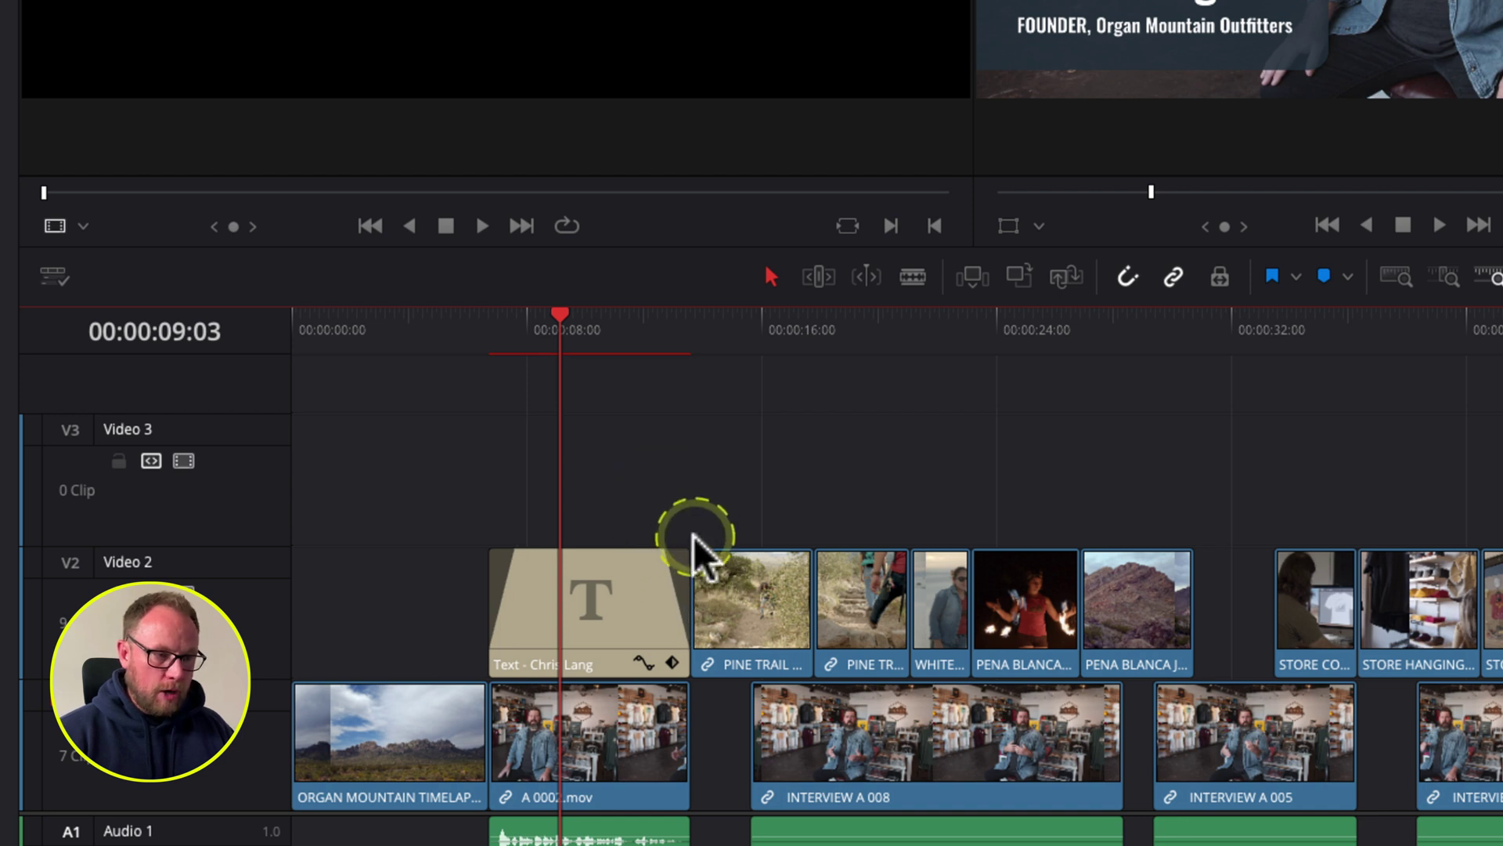
left_click(490, 345)
key("space")
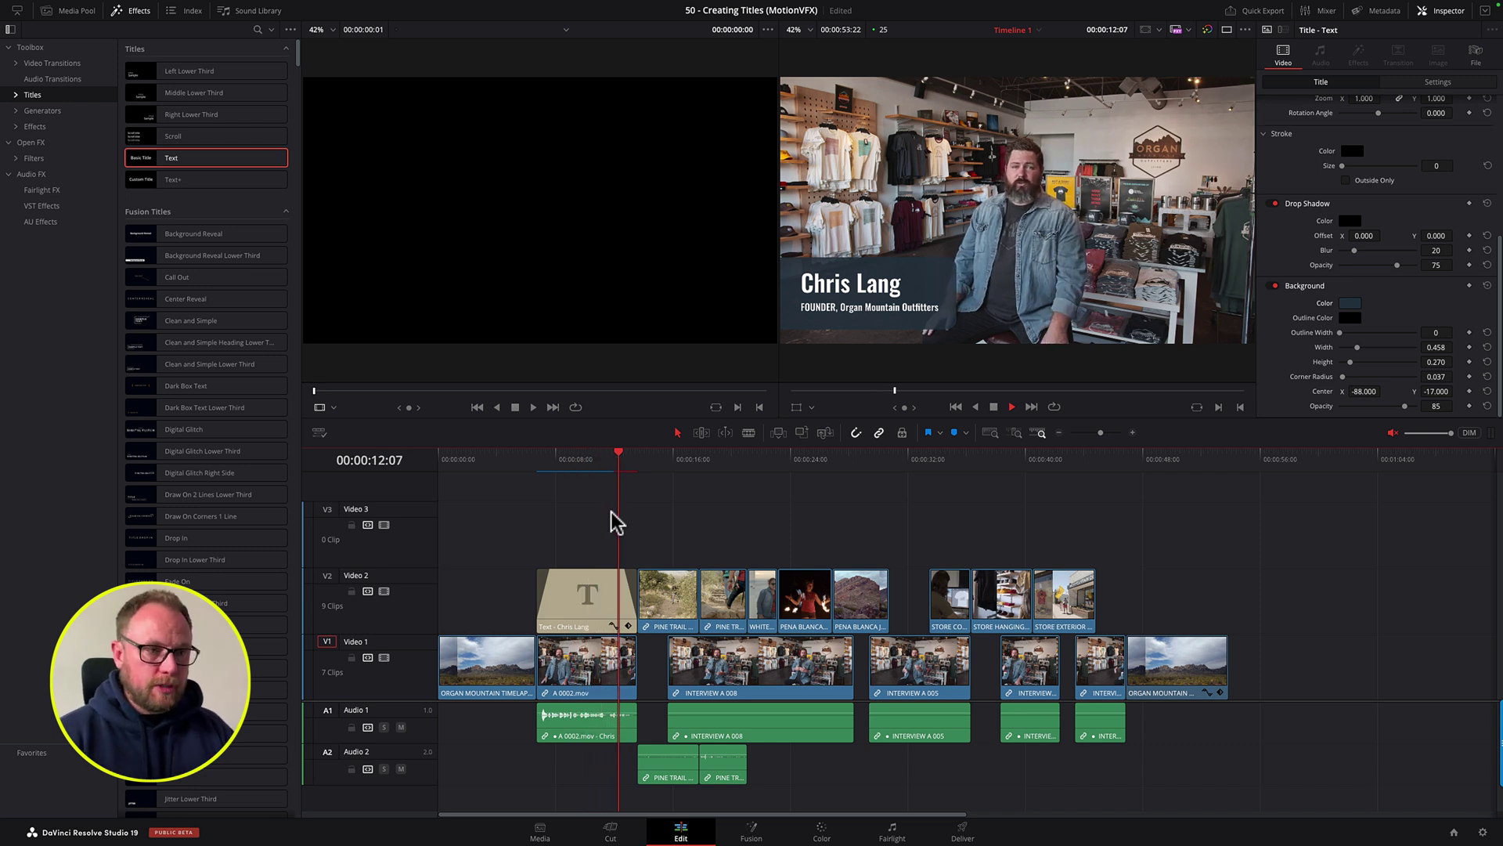
Step: Stop playback and drag the title clip's fade-out handle back to its edge
left_click(613, 518)
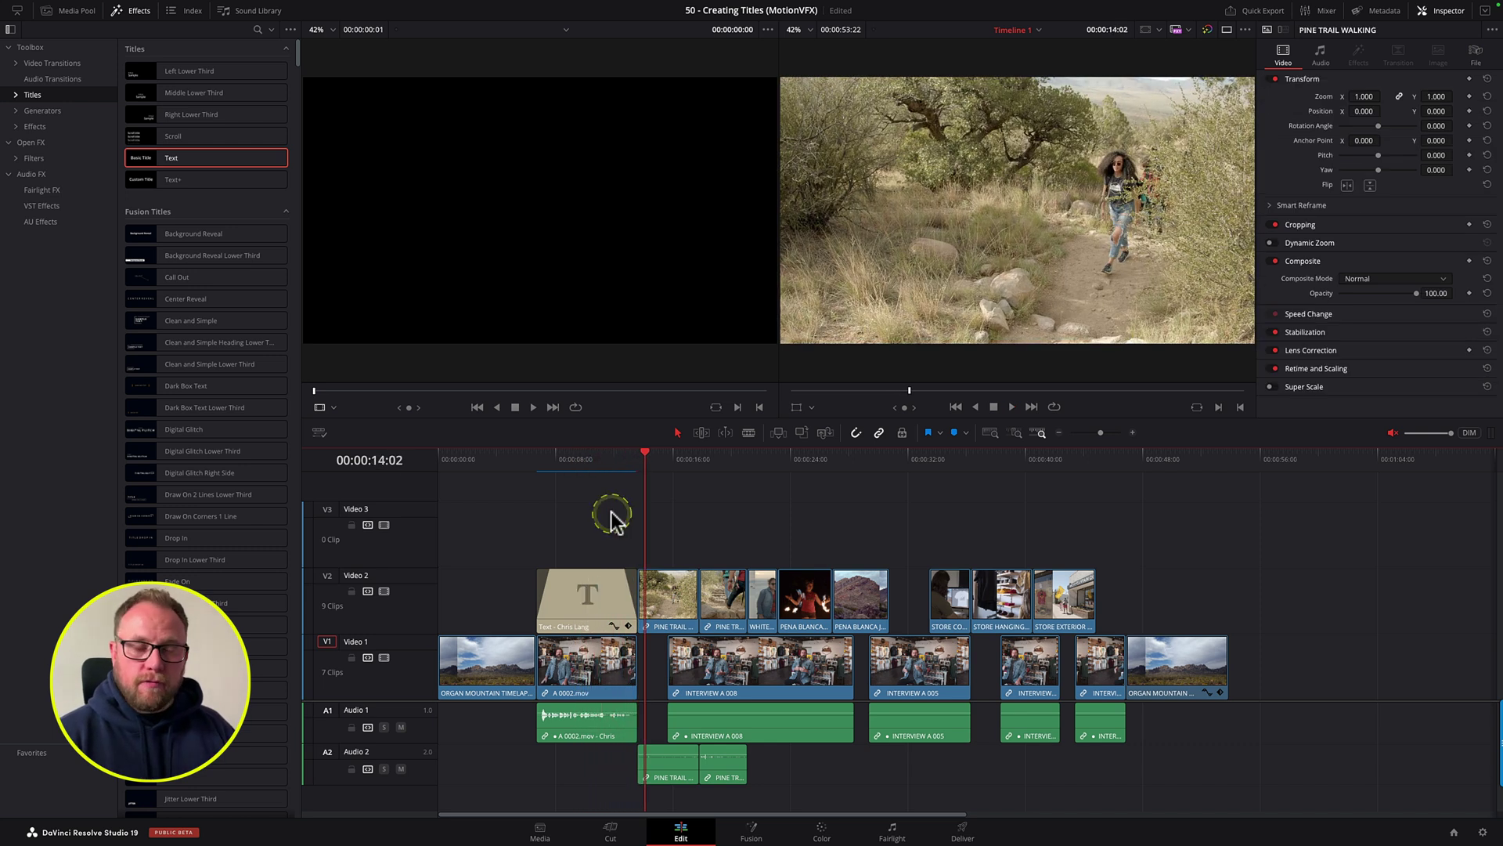
left_click(553, 570)
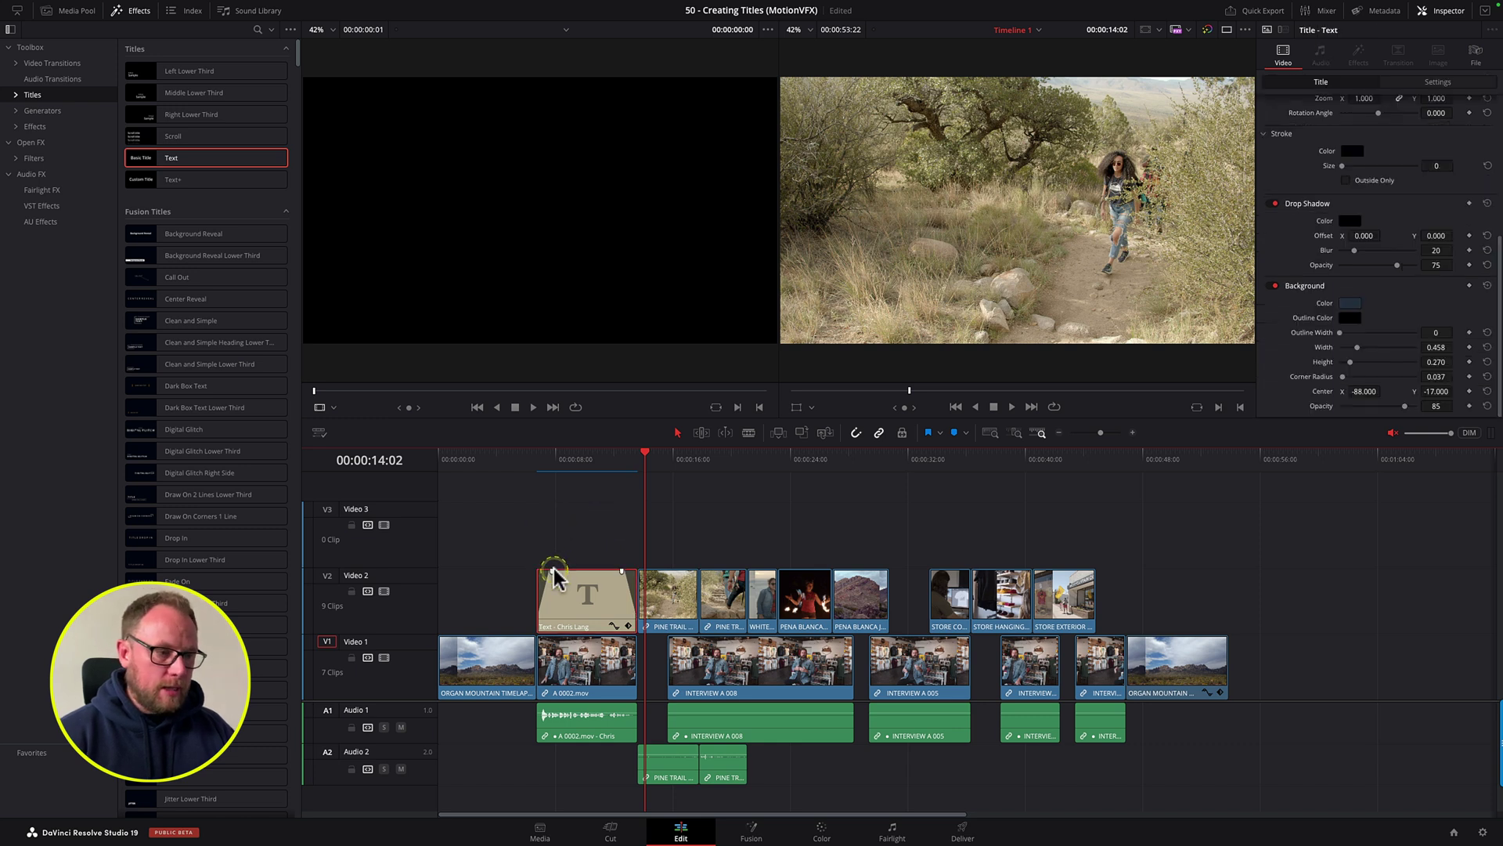
left_click_drag(552, 570, 530, 566)
left_click_drag(628, 577, 645, 581)
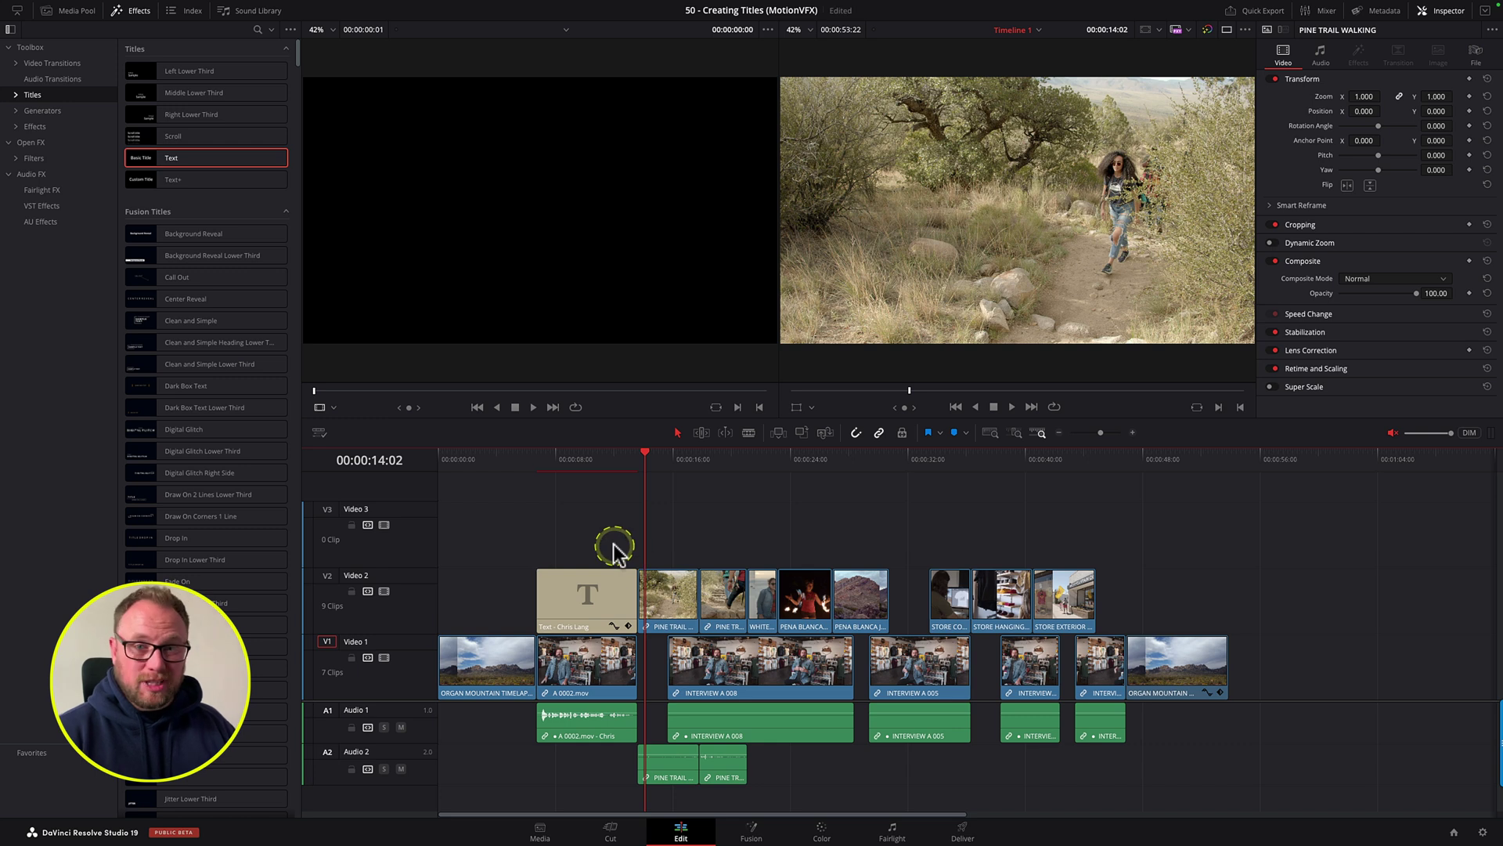
Step: Park the playhead exactly one second after the title's start using +100
left_click(537, 463)
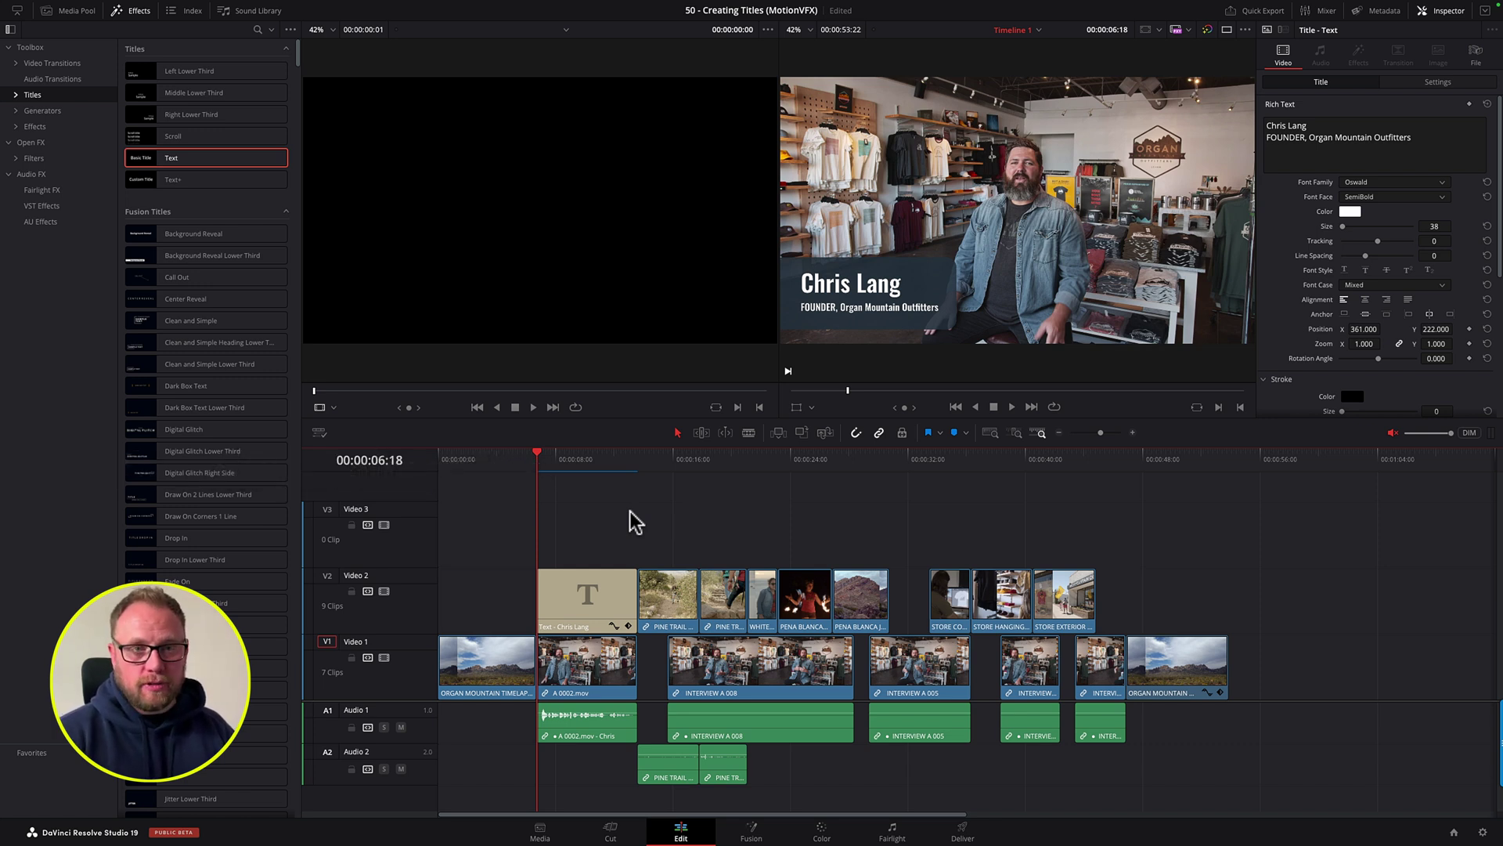
left_click(584, 465)
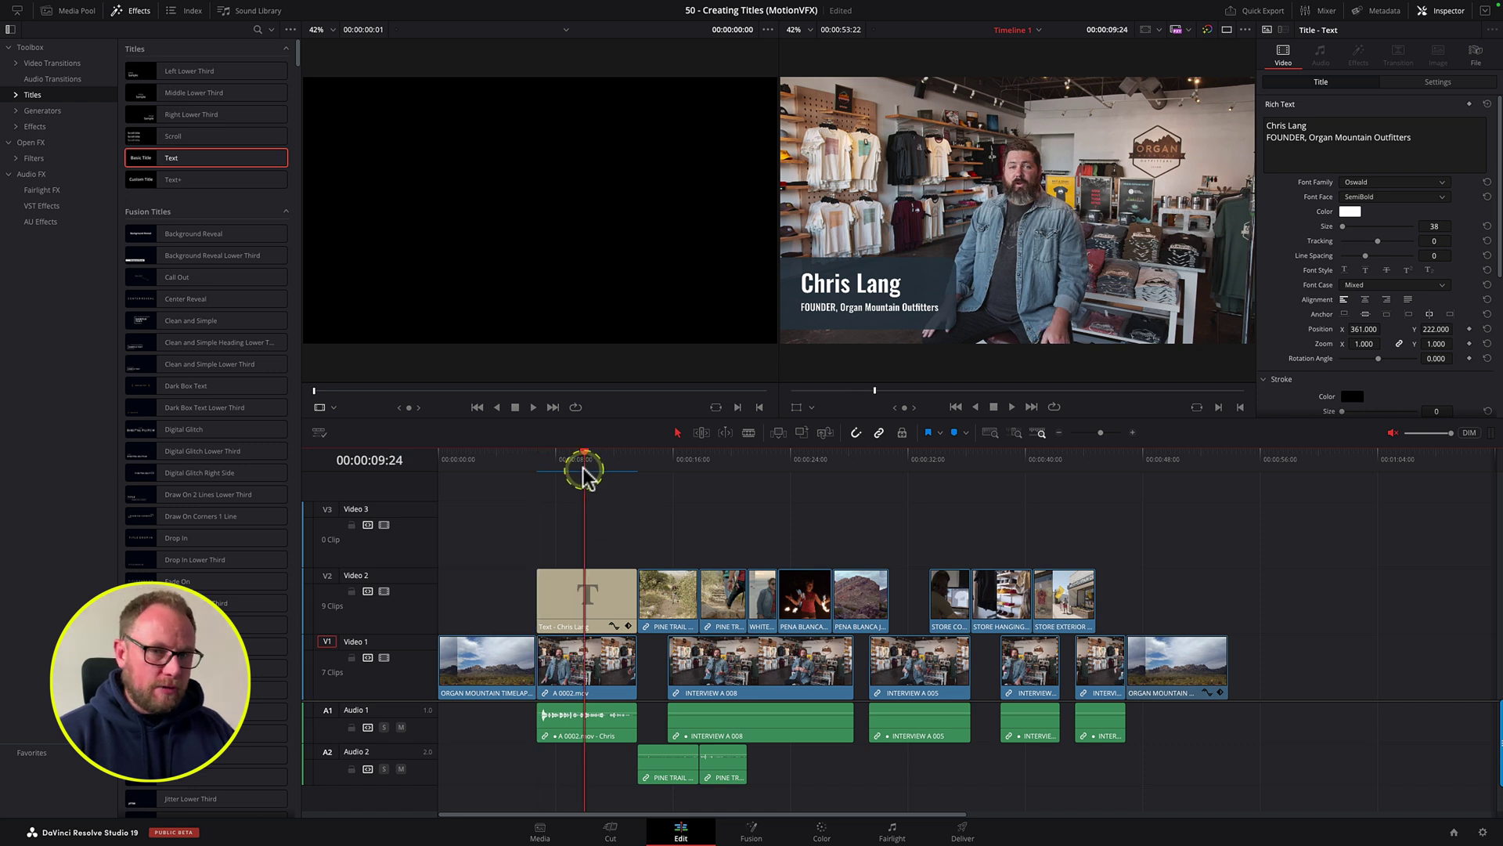
left_click(540, 468)
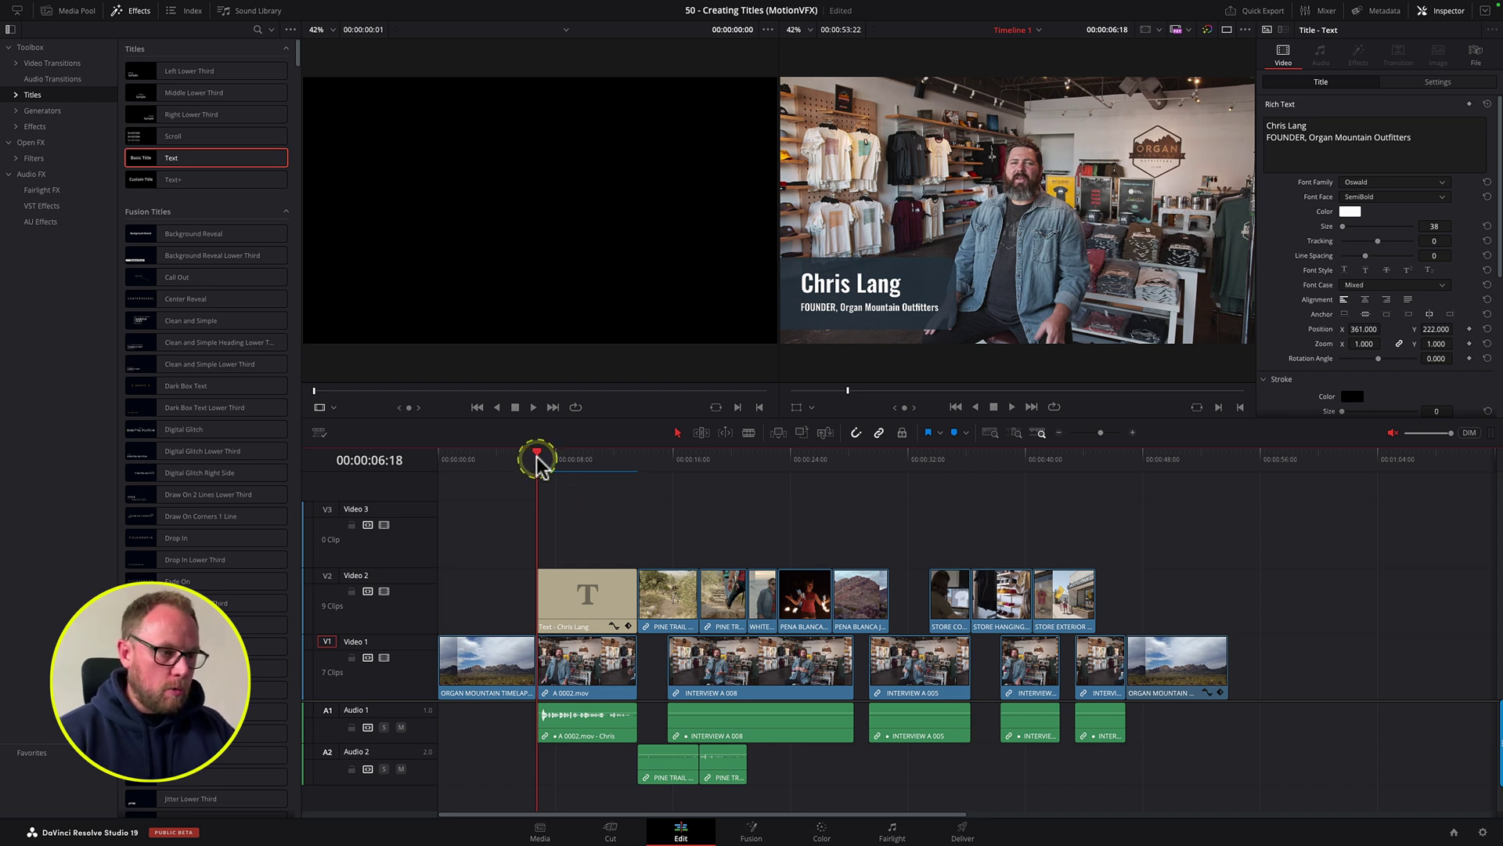
left_click(546, 457)
left_click(537, 457)
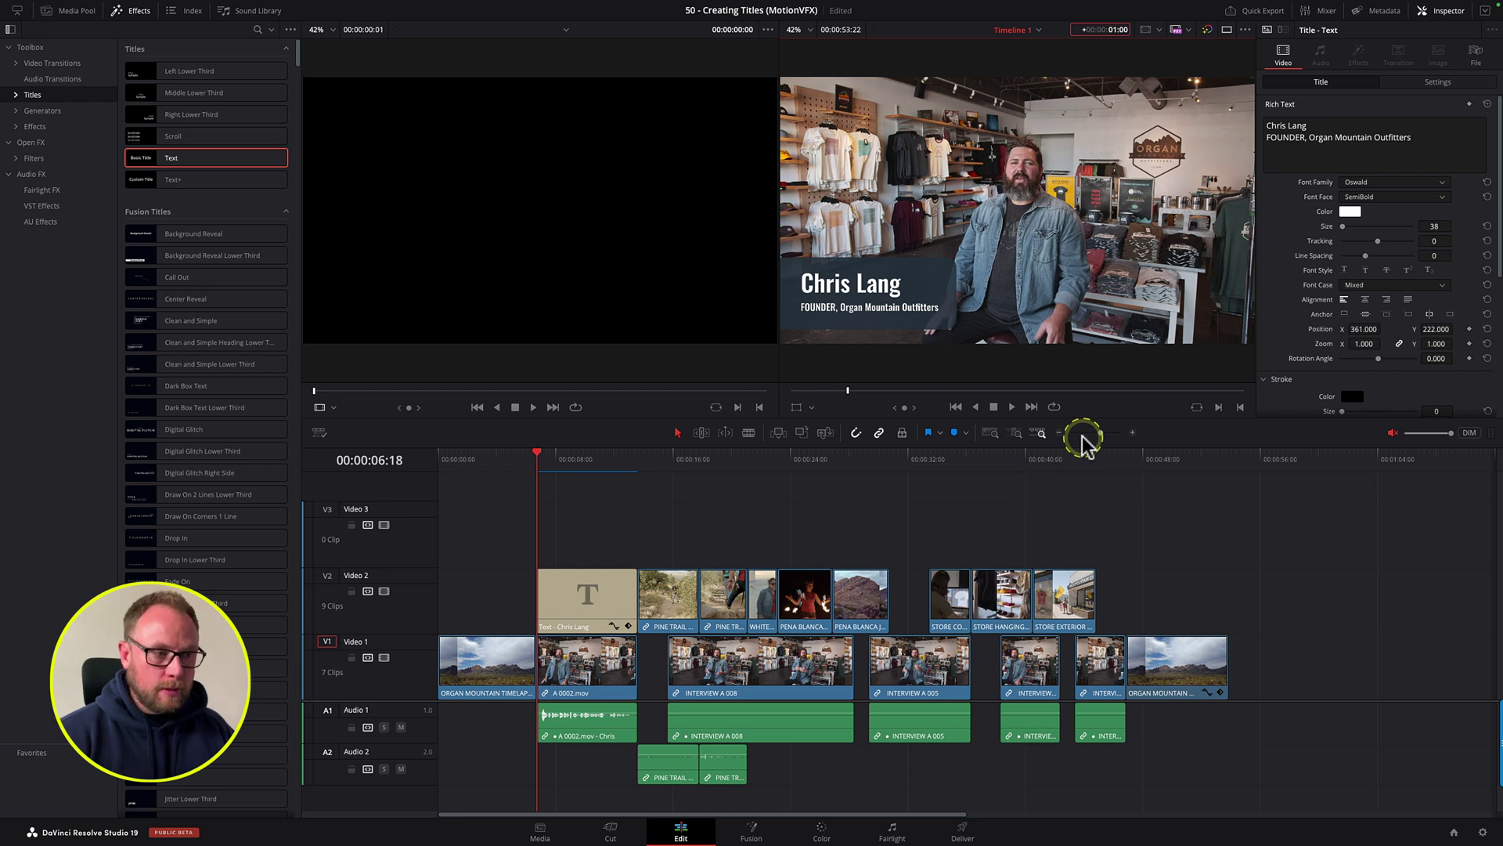
key("Return")
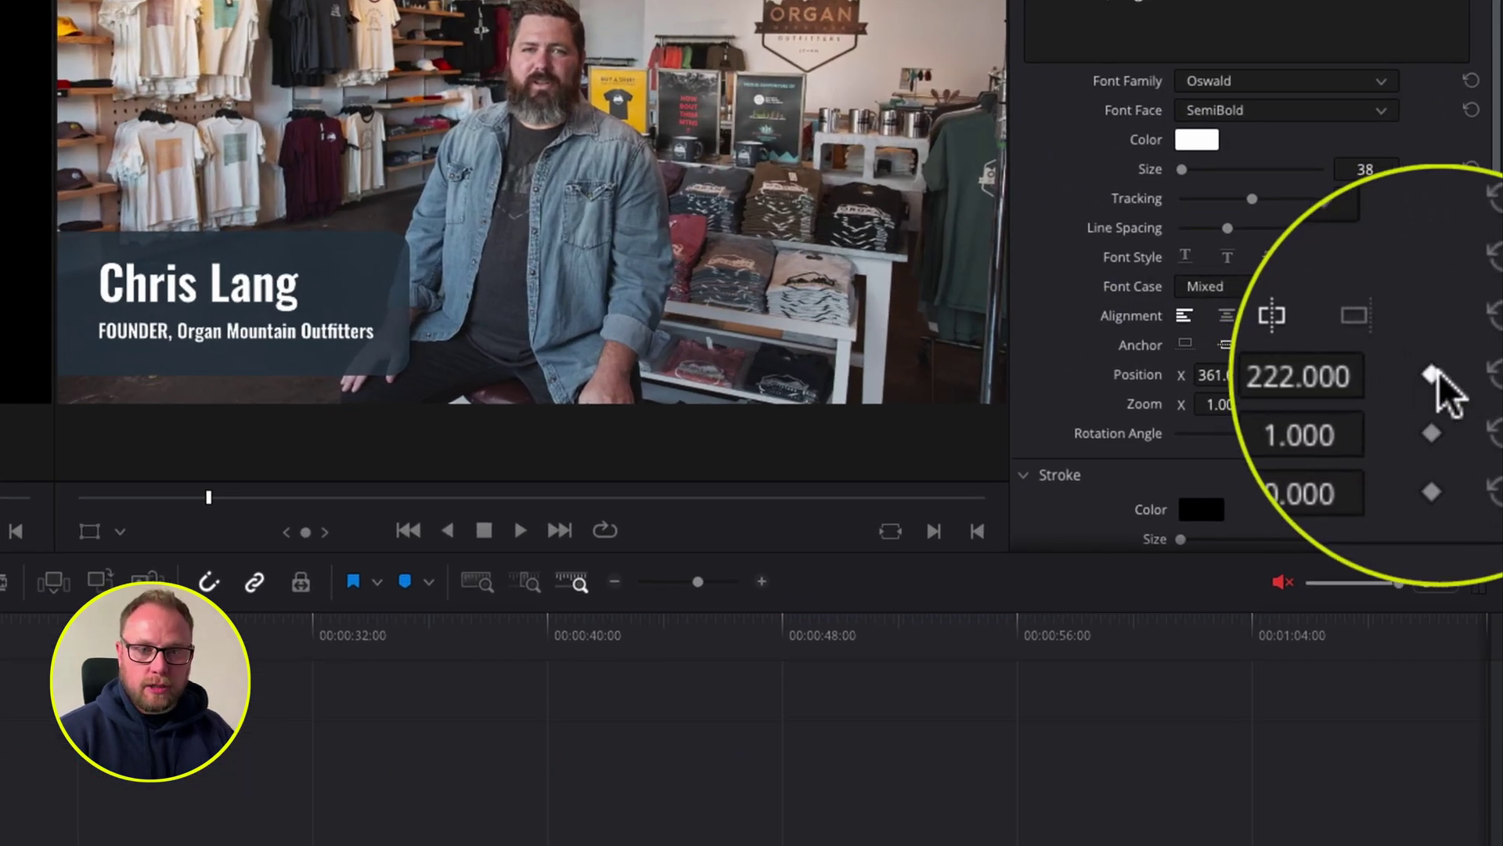
Step: Keyframe the lower third's Position to slide in from X -417 to X 361 over one second
left_click(1433, 372)
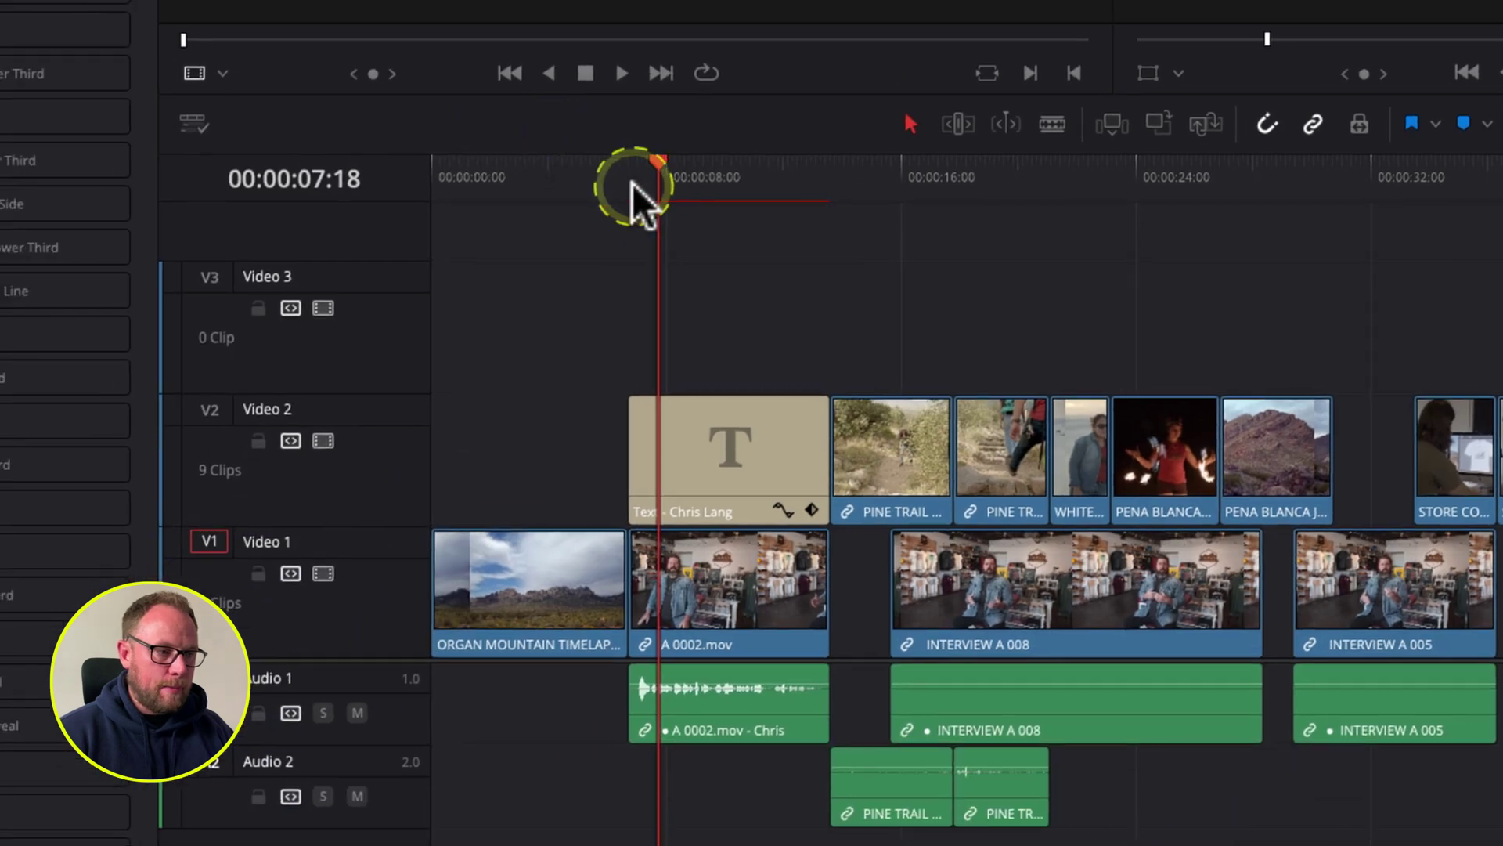
left_click(632, 184)
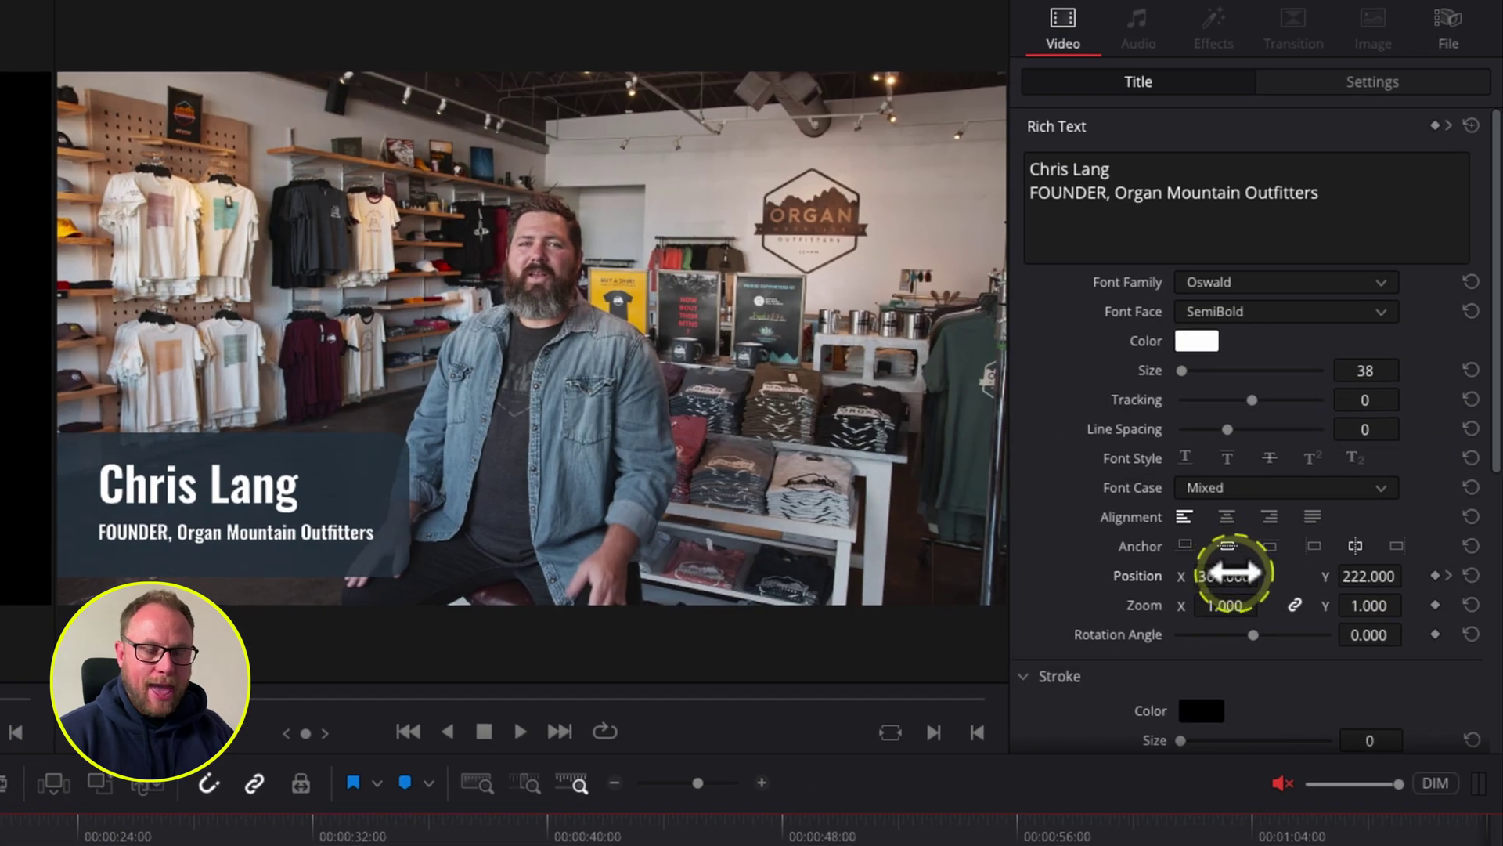
left_click_drag(1233, 573, 319, 628)
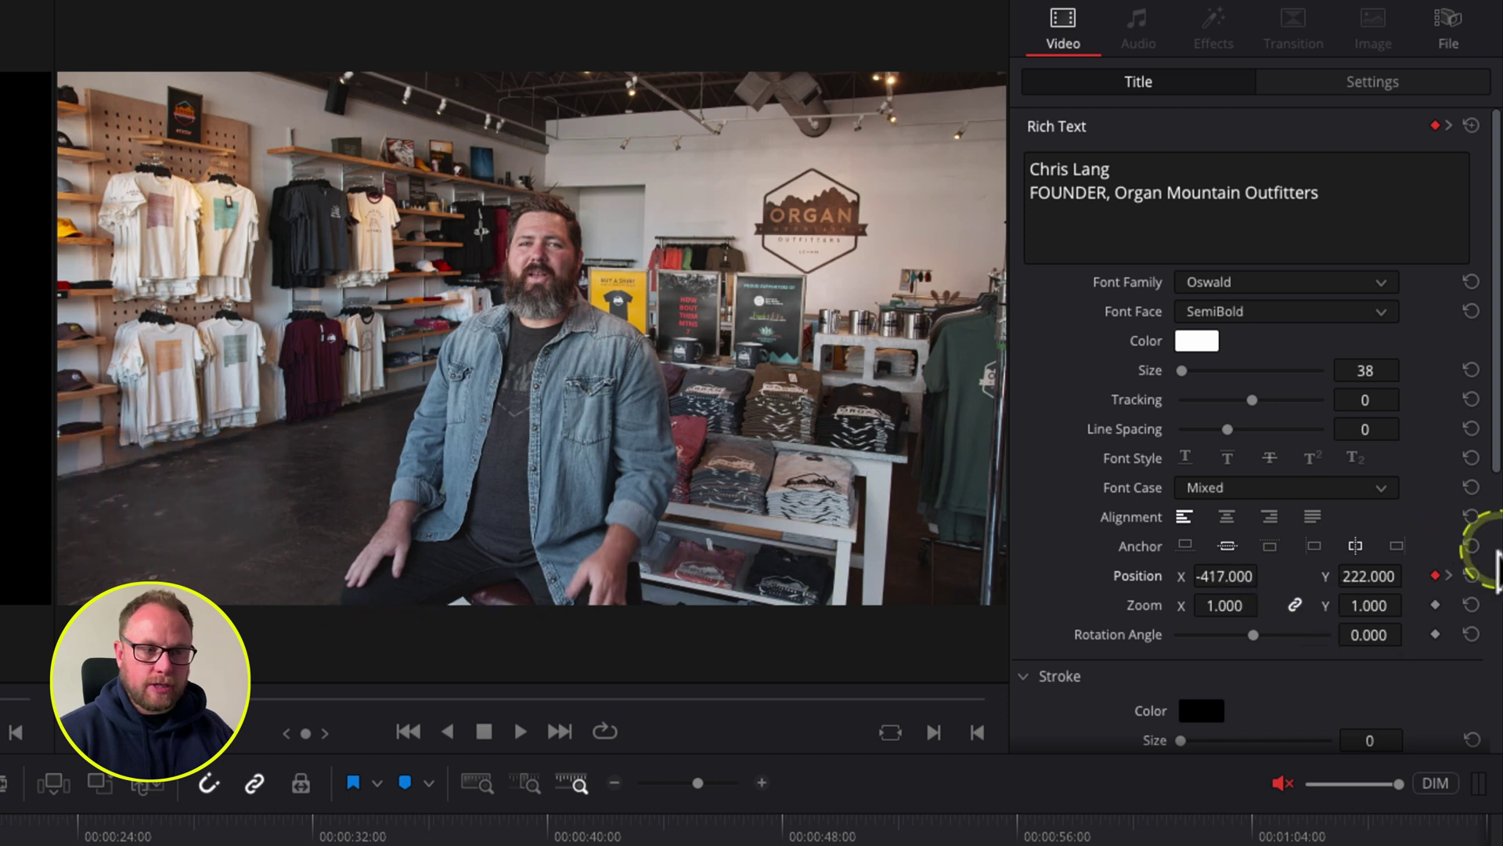
key("space")
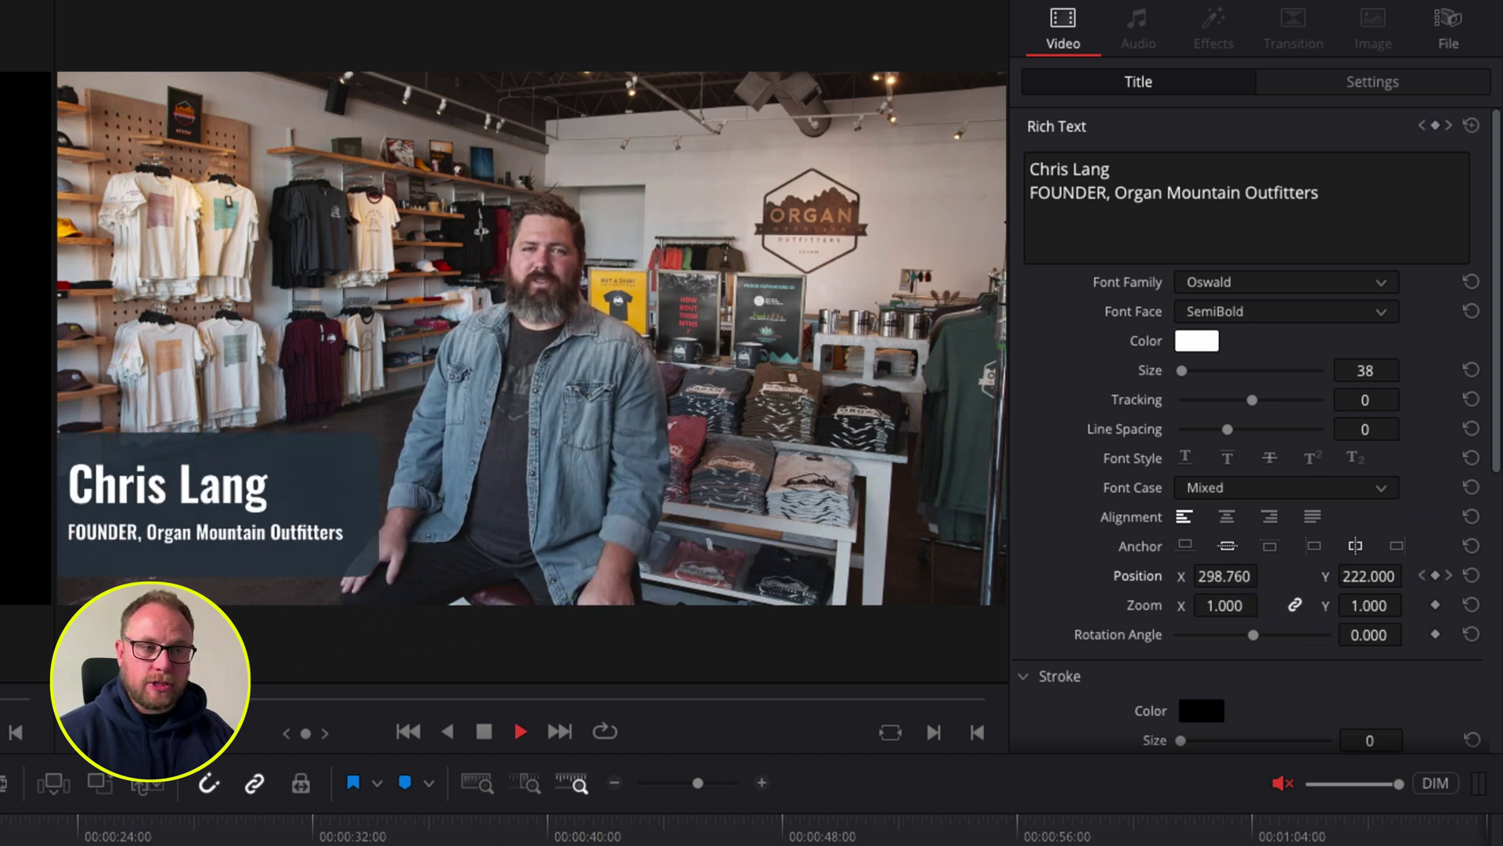
key("space")
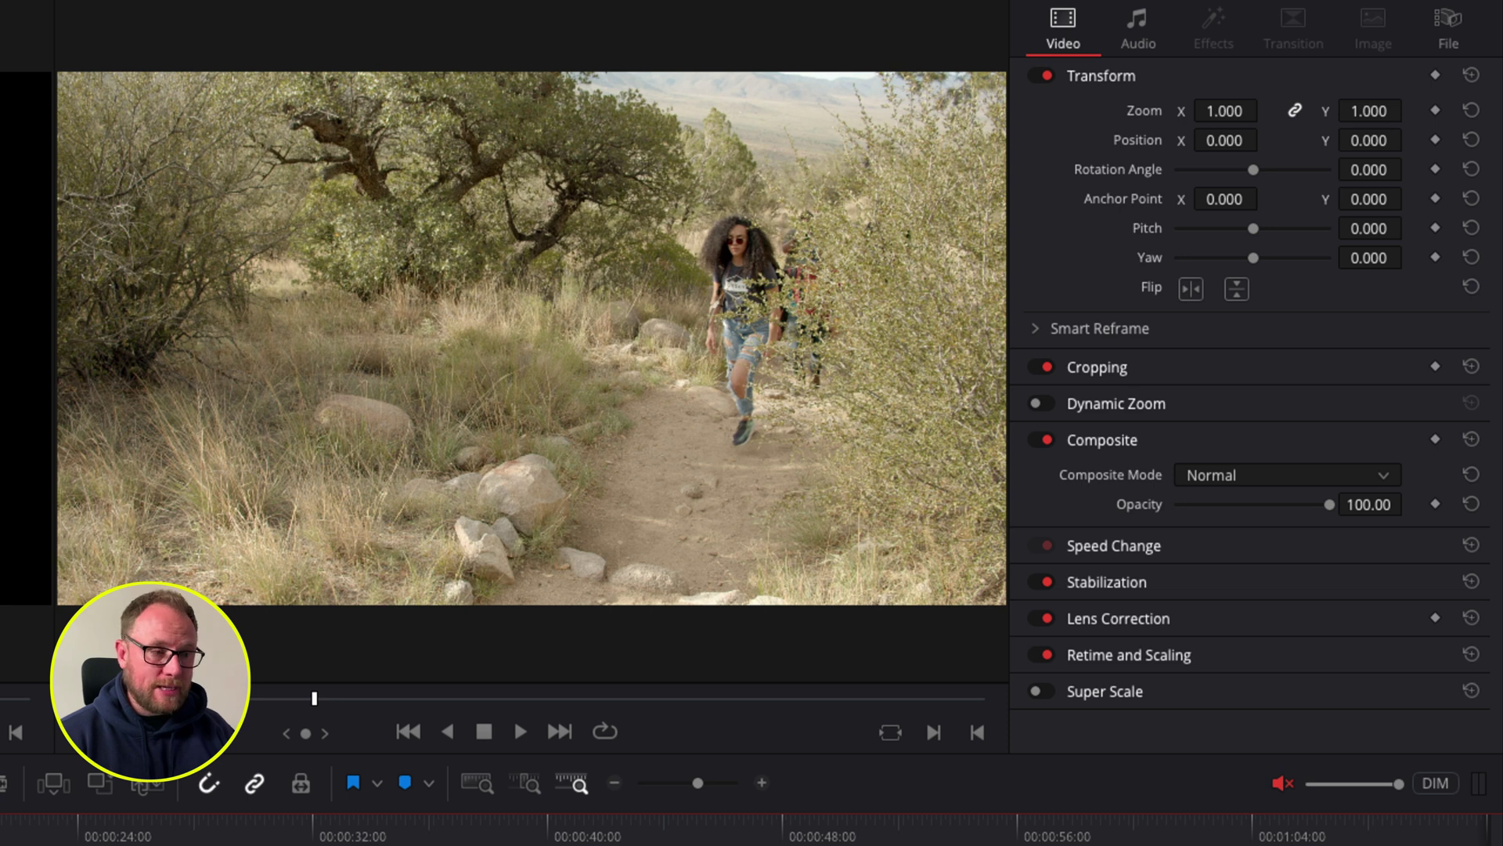
key("Up")
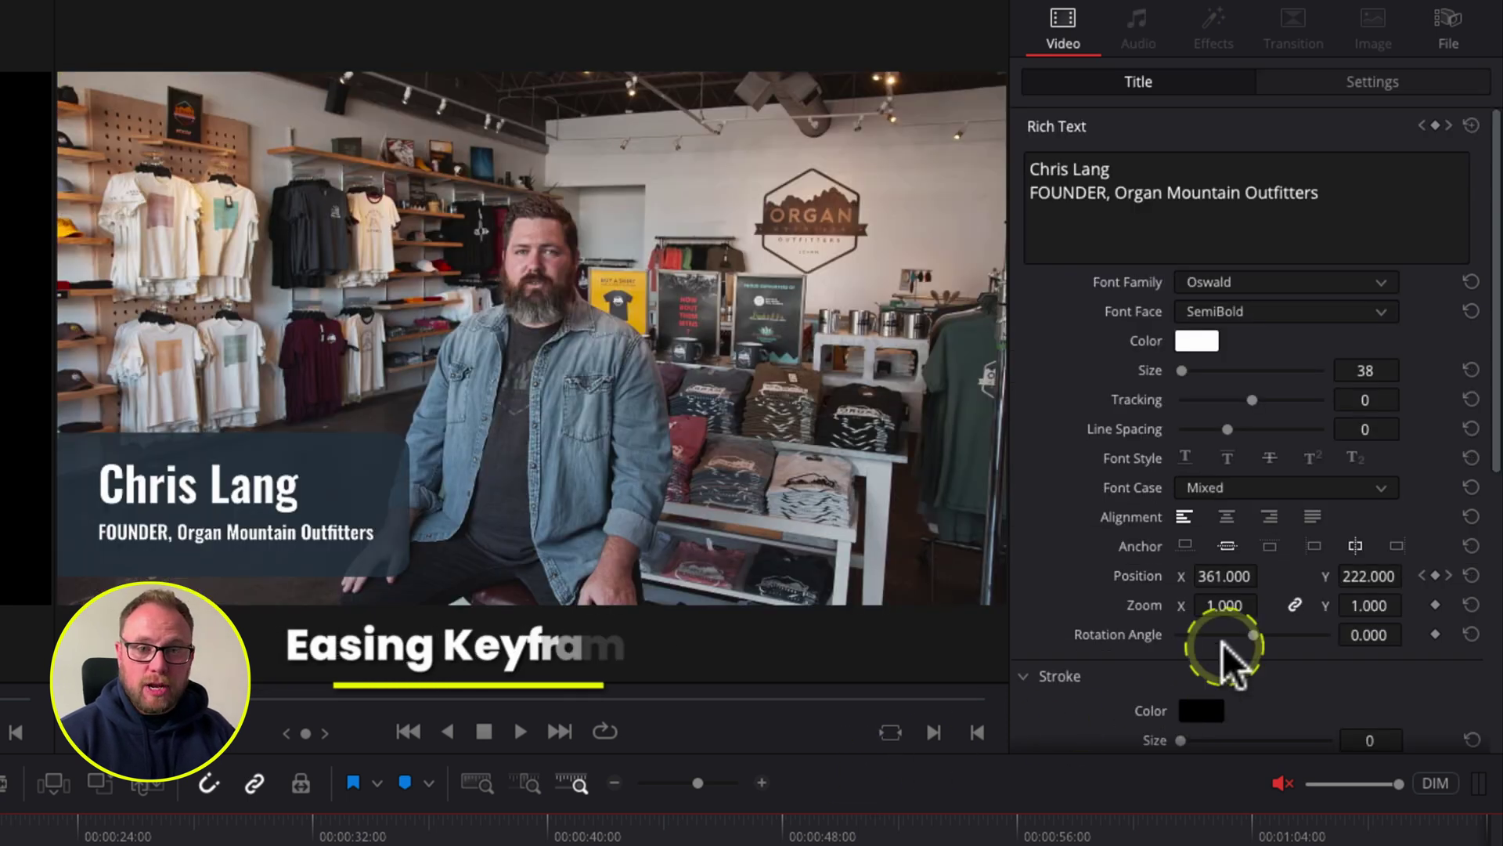
Step: Apply Ease Out to the final Position keyframe of the slide-in and preview the result
left_click(1432, 575)
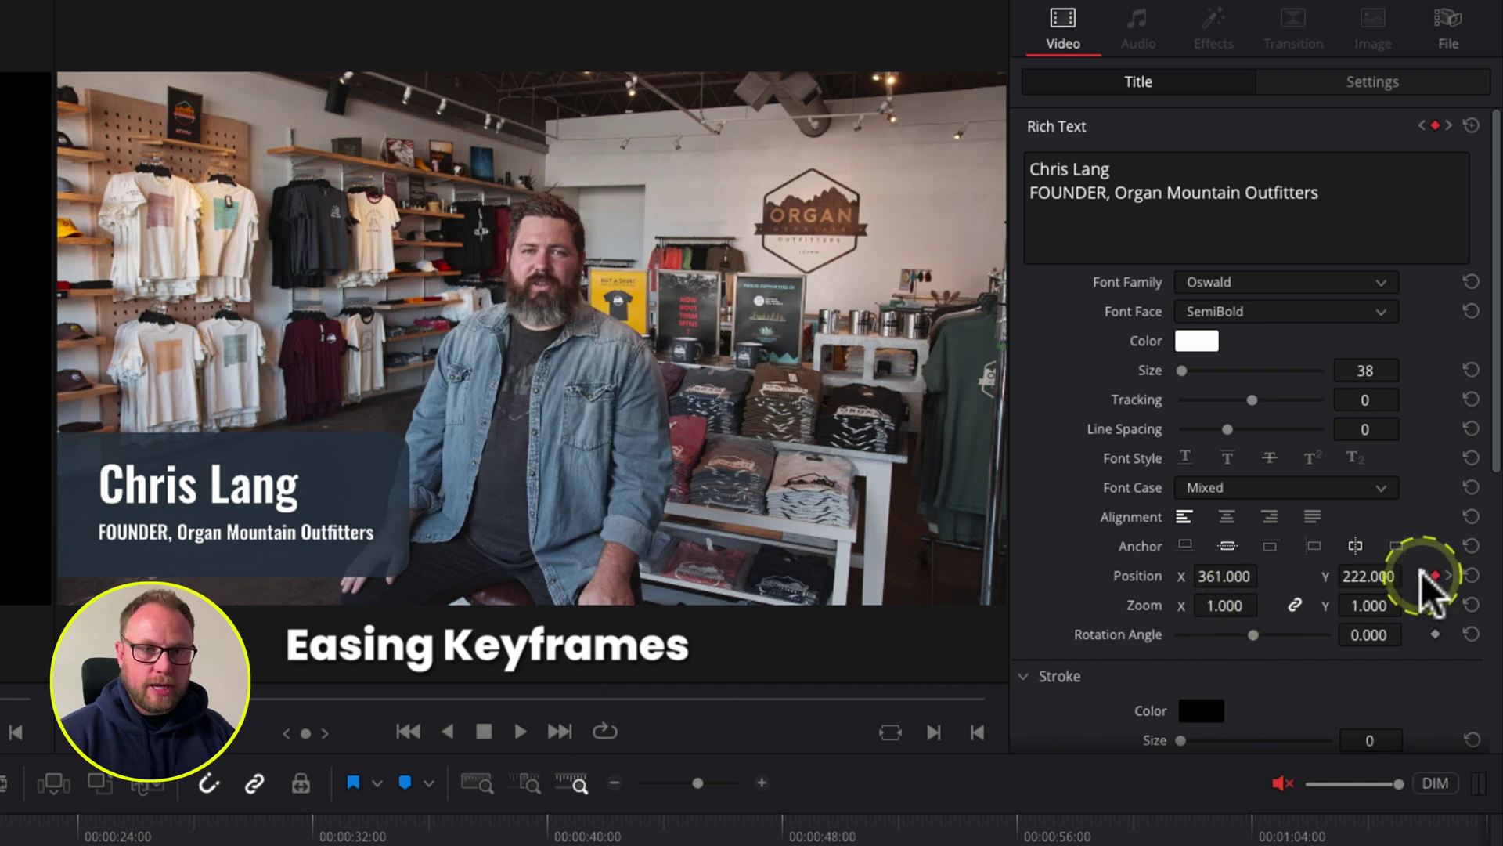
left_click(1420, 575)
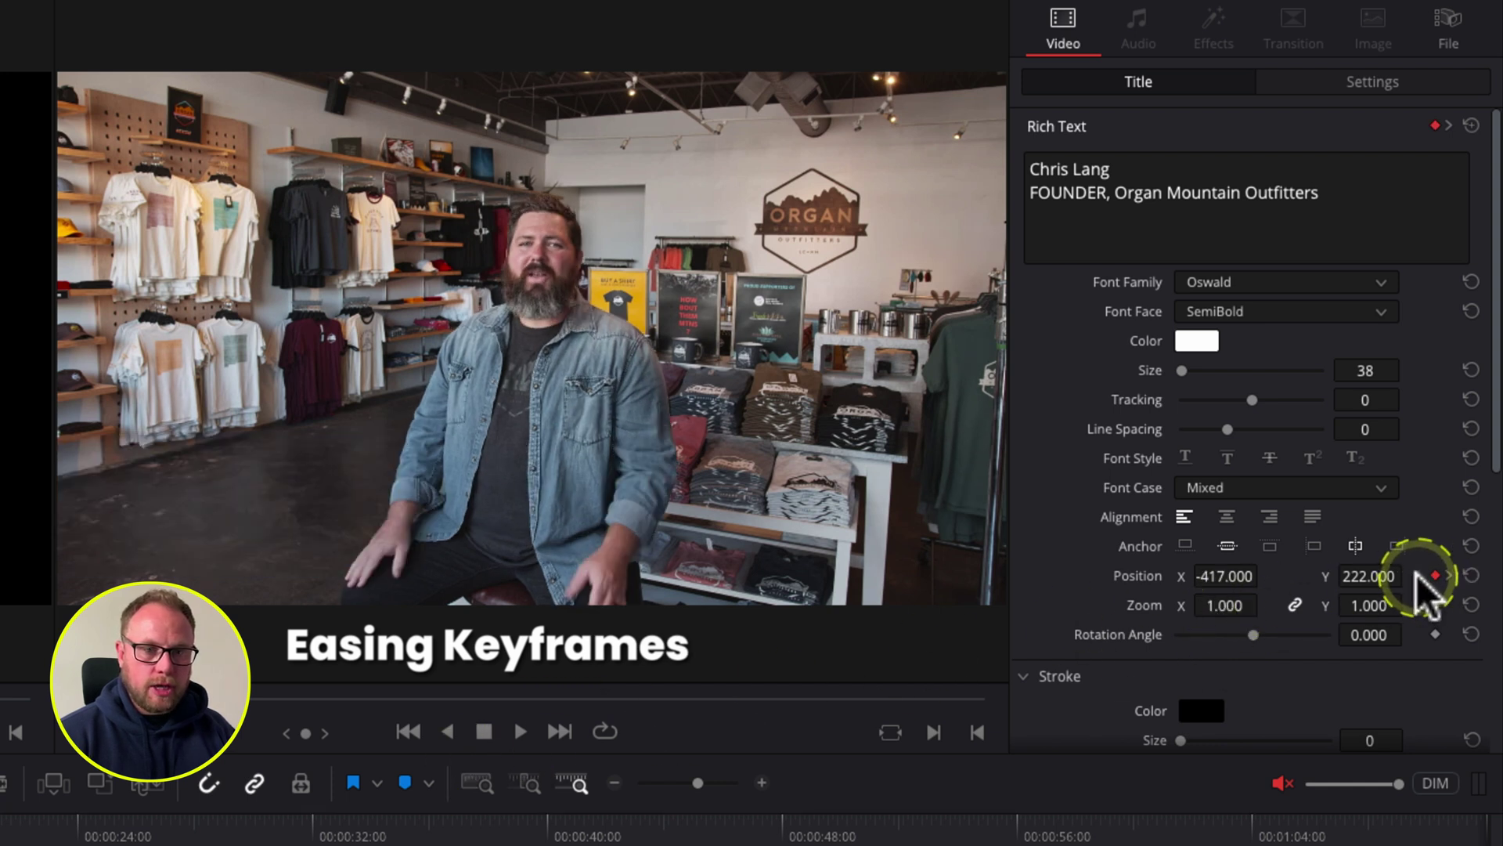
right_click(1433, 575)
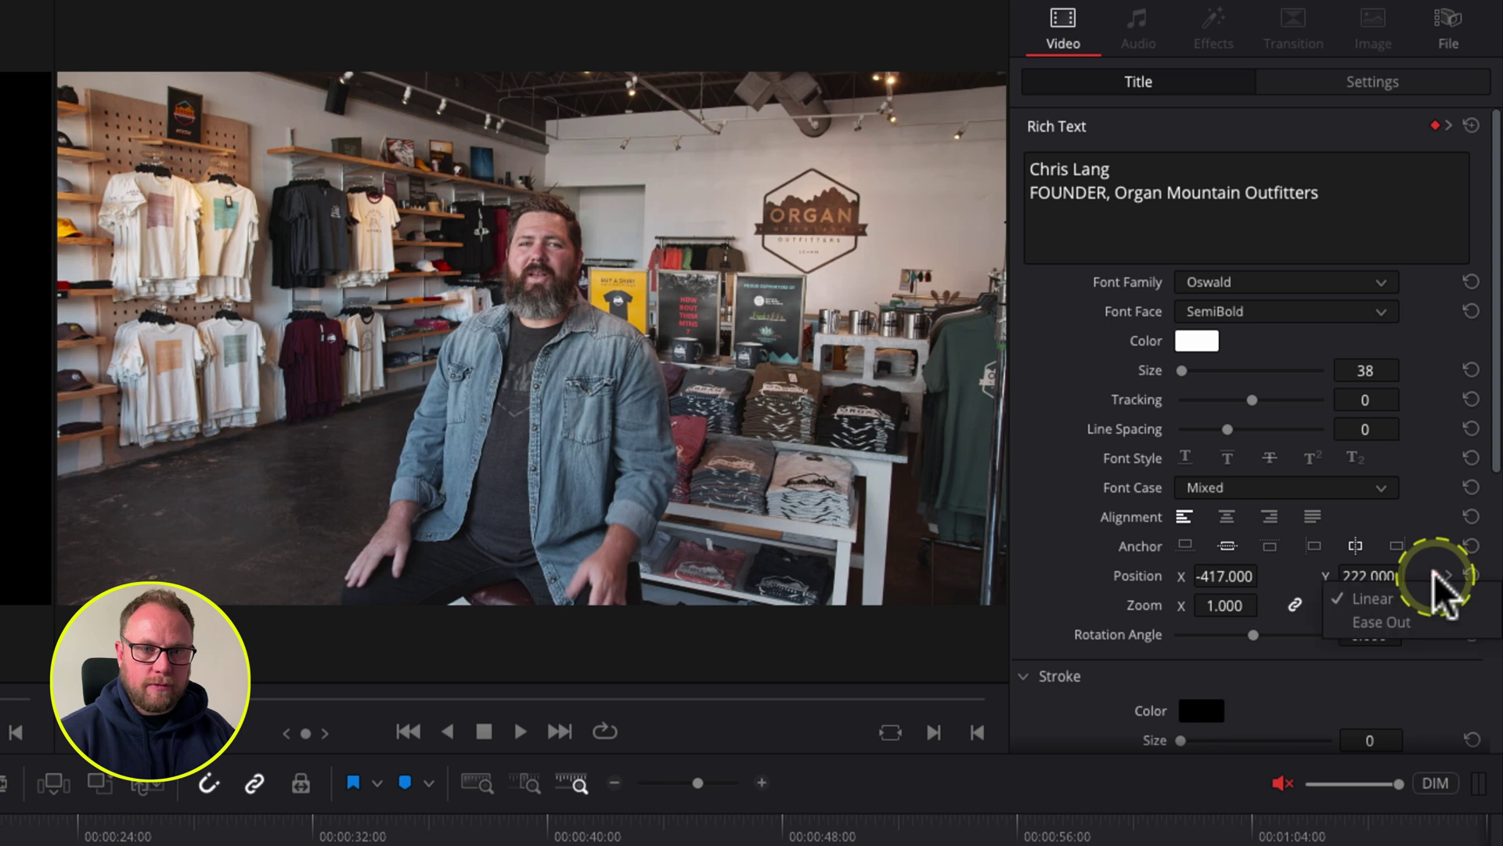
left_click(1393, 620)
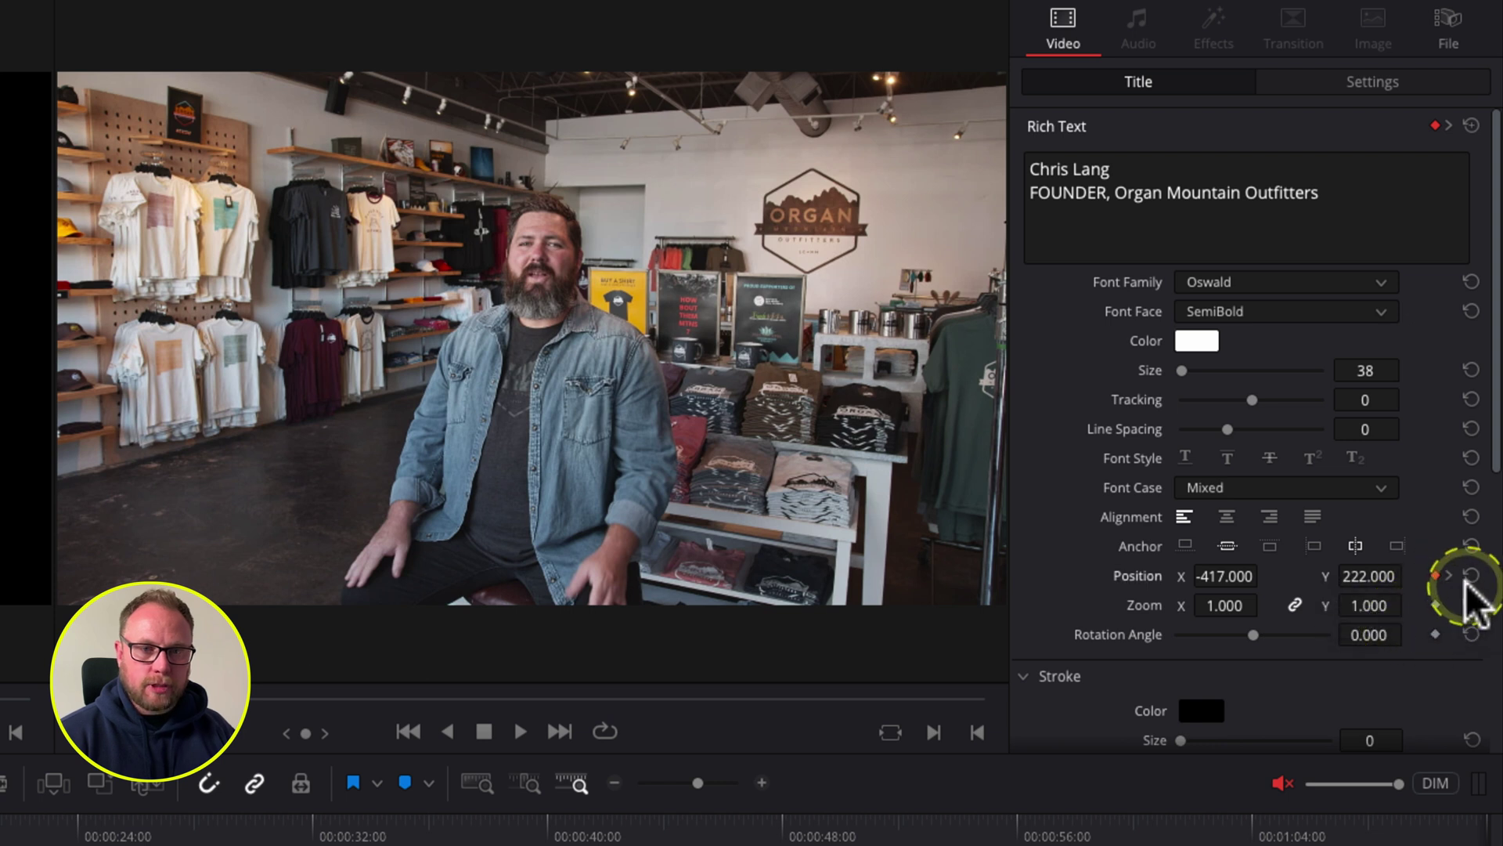
left_click(1447, 576)
right_click(1437, 577)
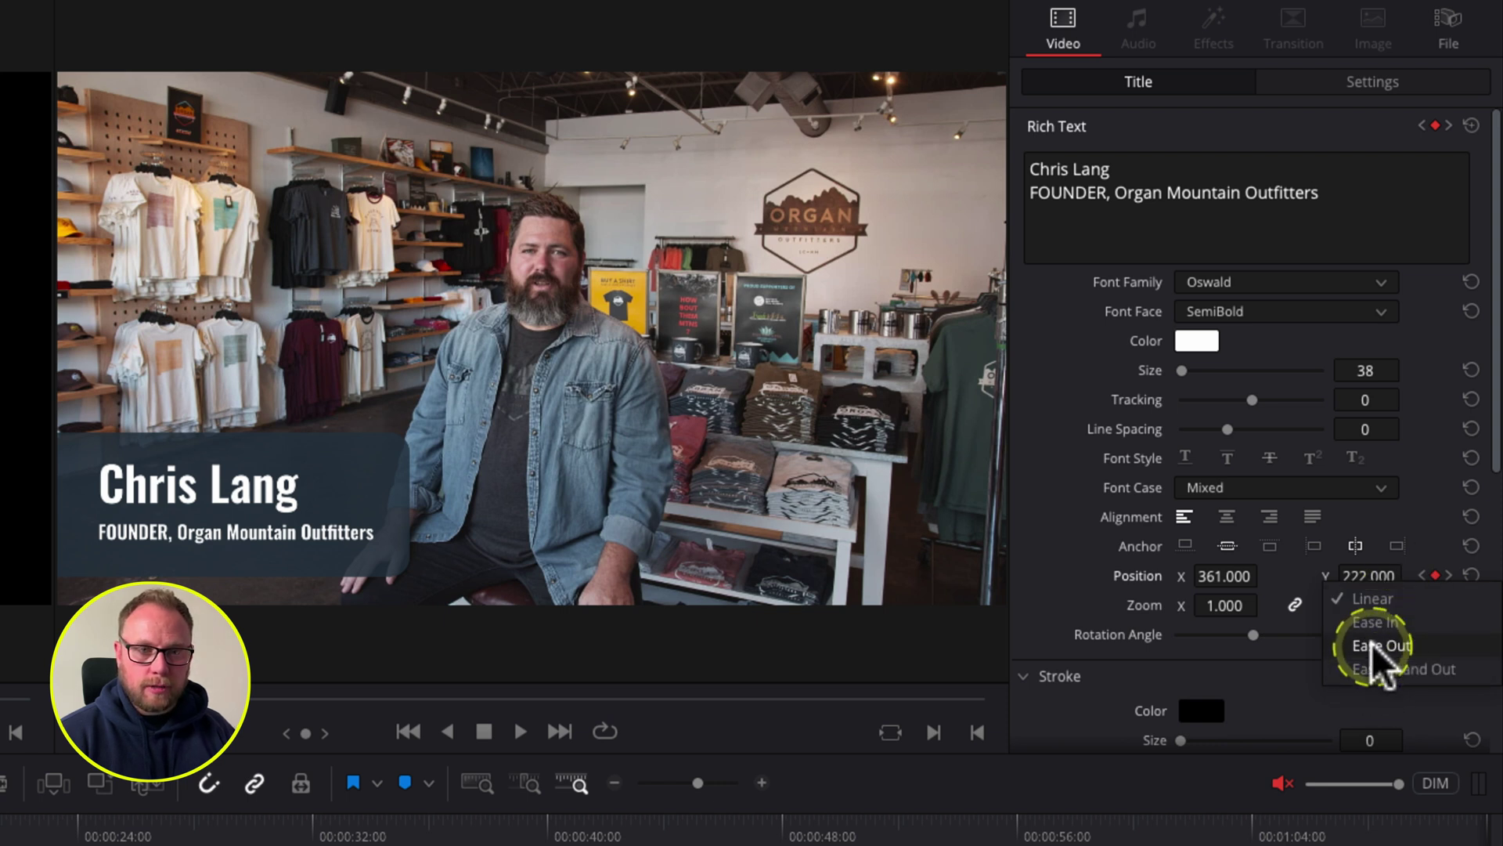
left_click(1378, 647)
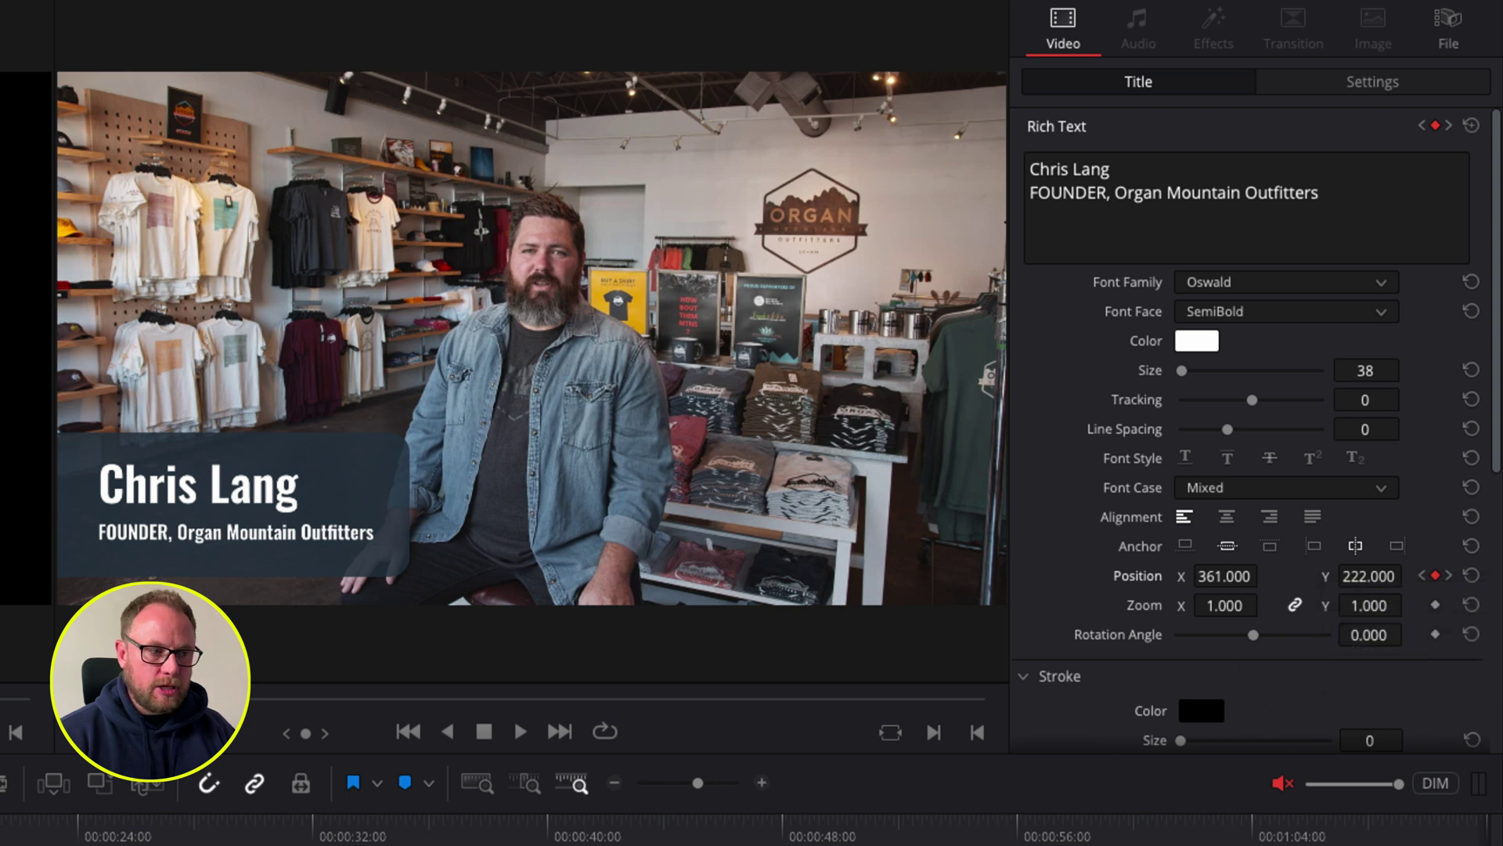
key("Up")
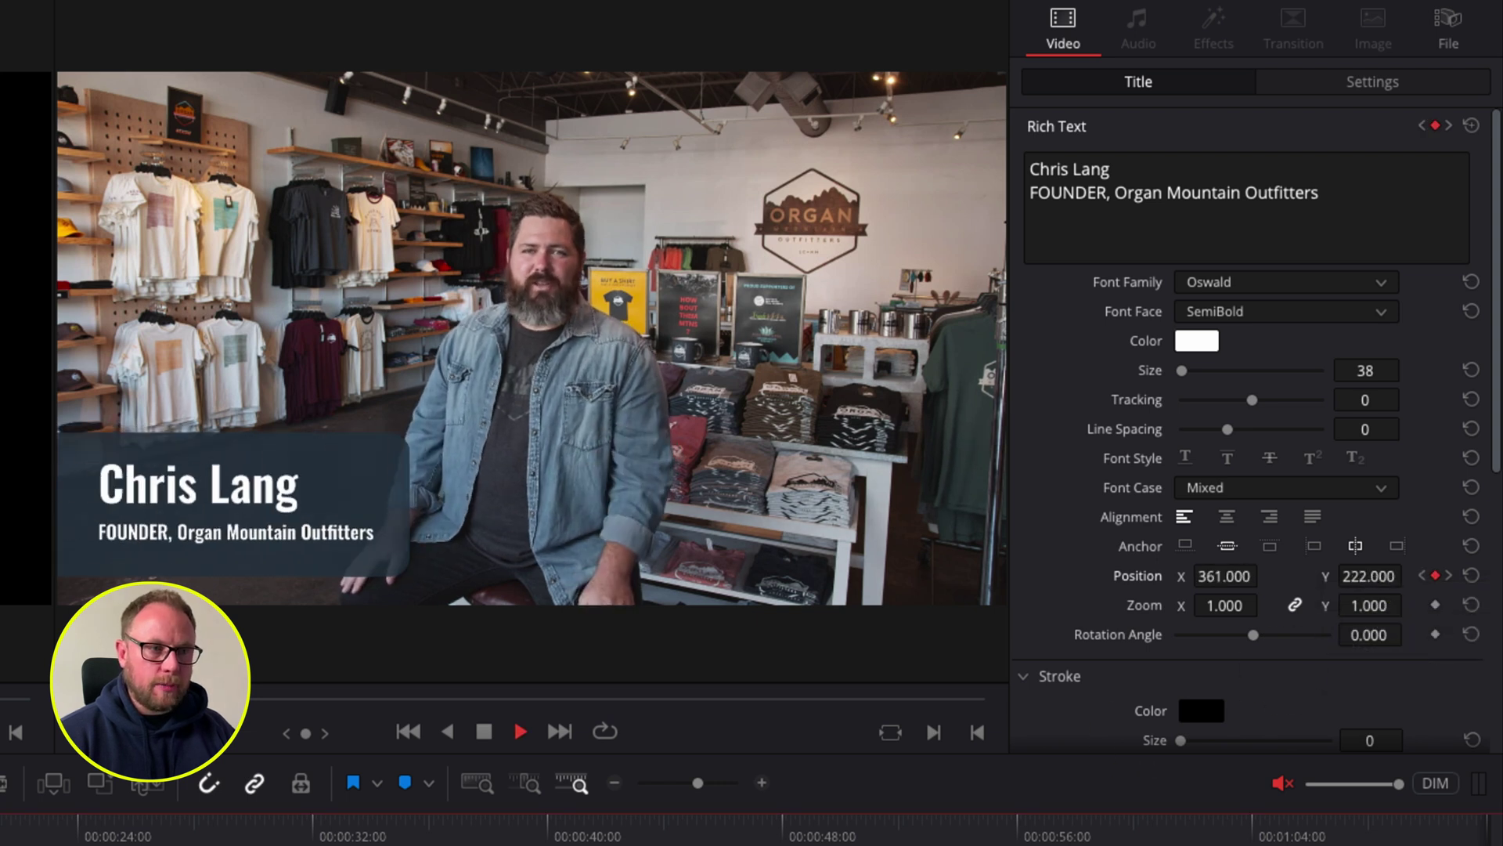
key("space")
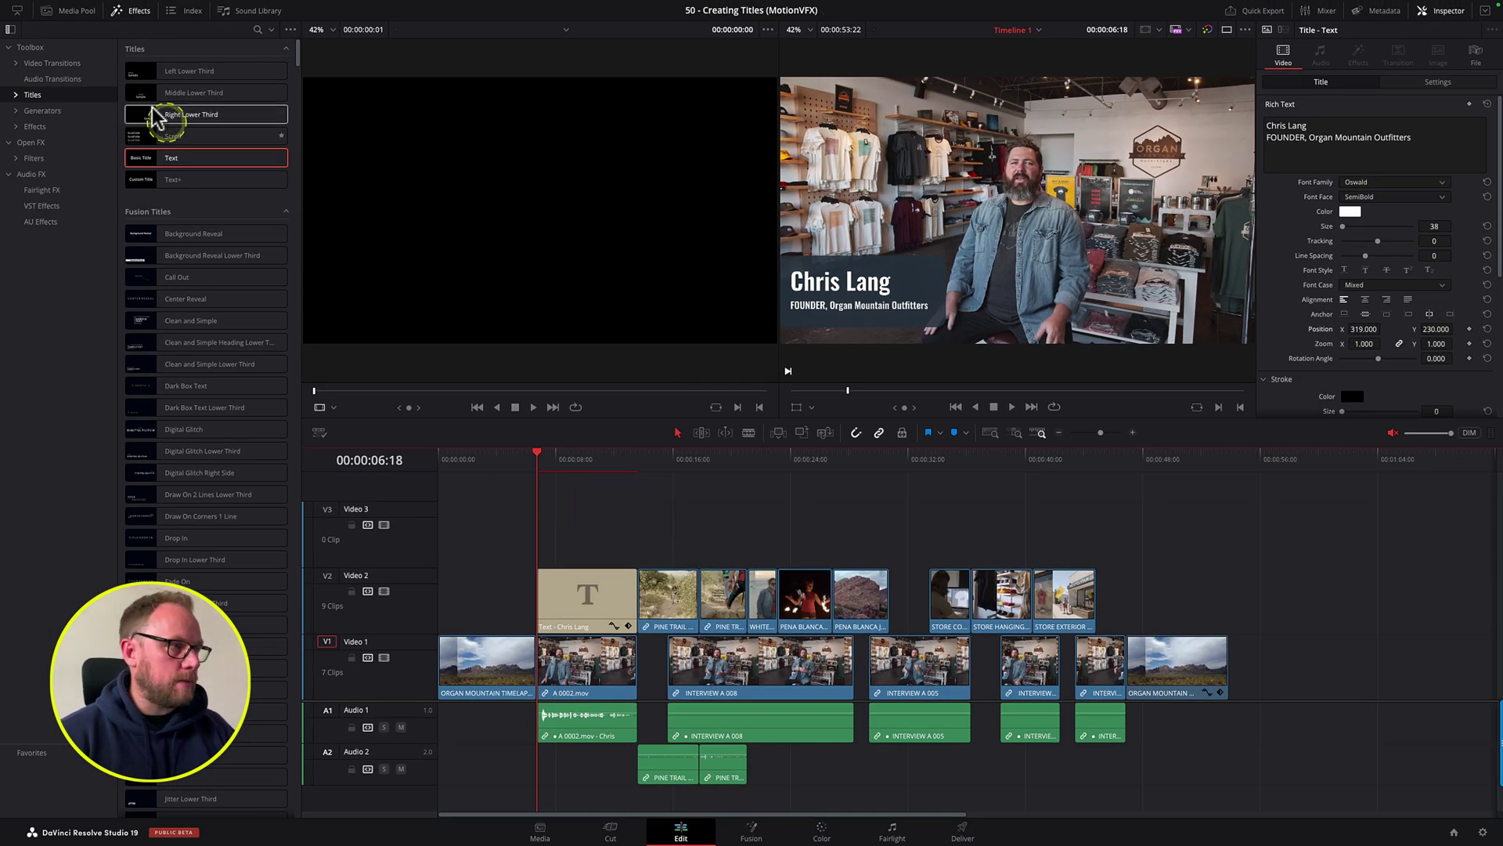
Step: Add Push transitions to the start and end of the title clip and play the entrance
left_click(61, 63)
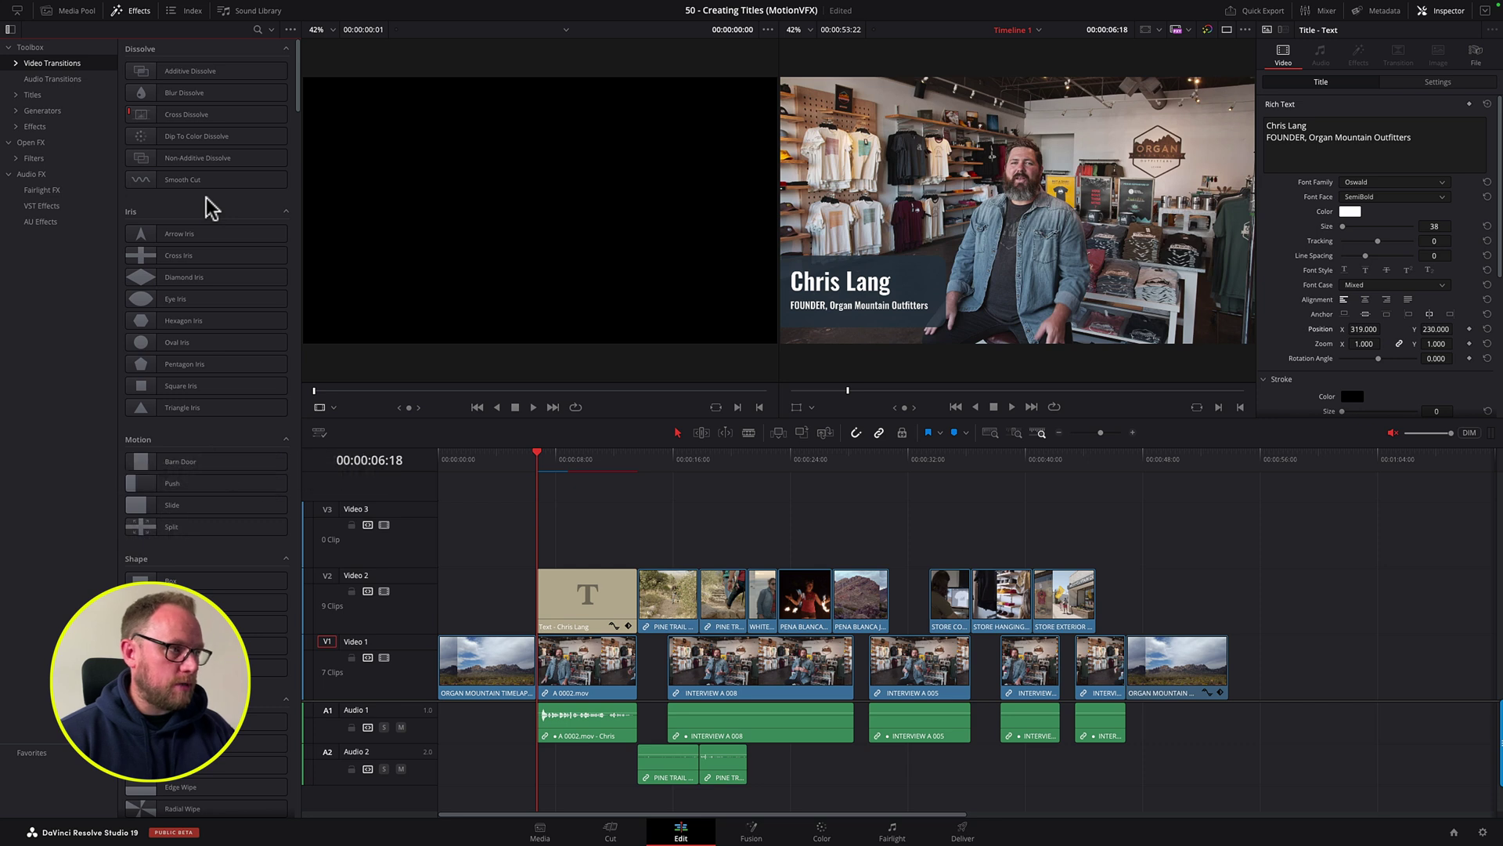
left_click(216, 462)
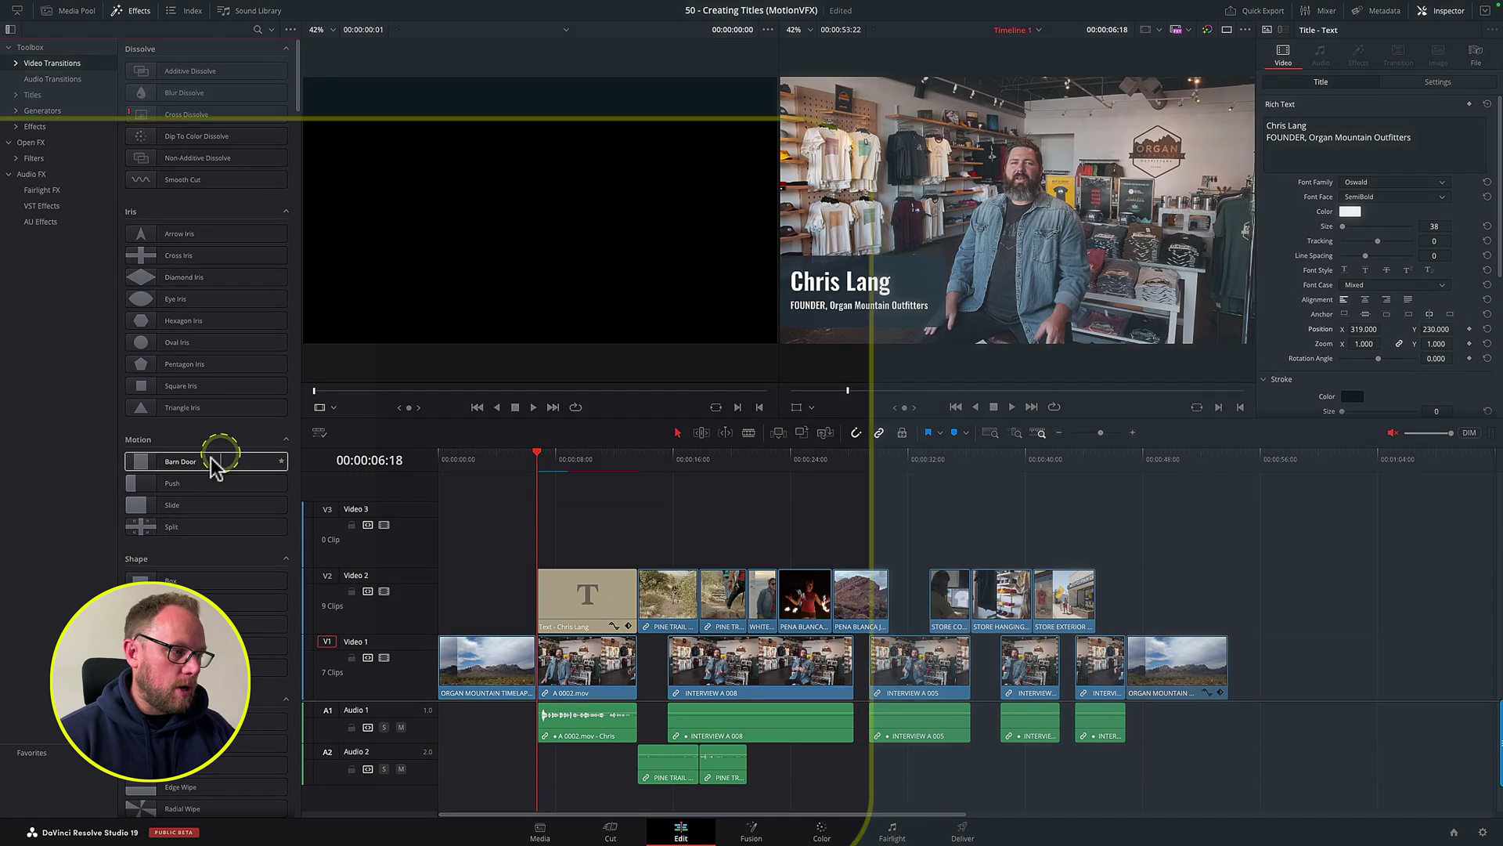
left_click(137, 485)
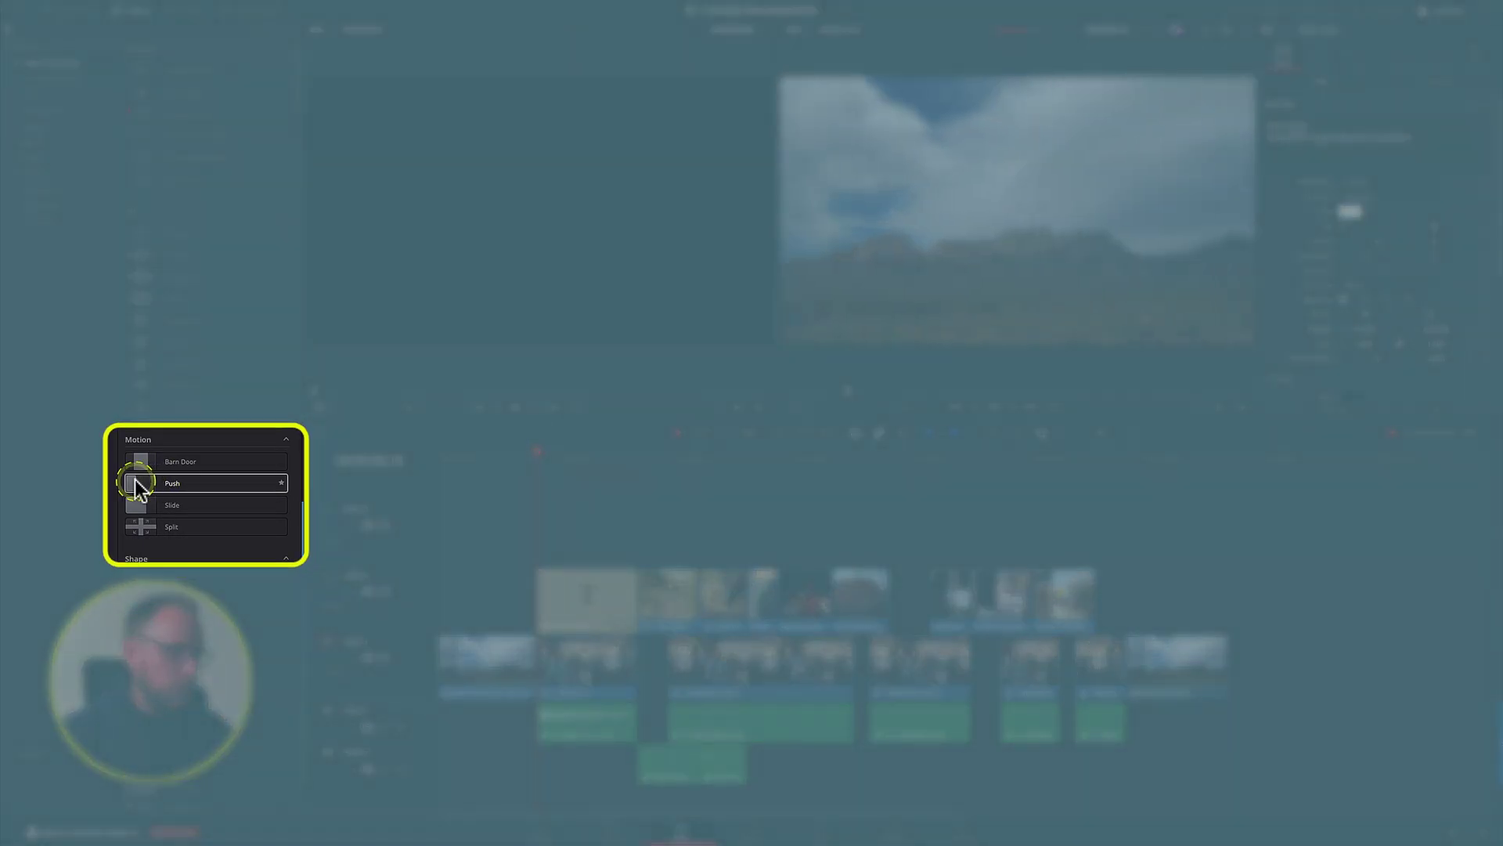
left_click_drag(137, 485, 546, 596)
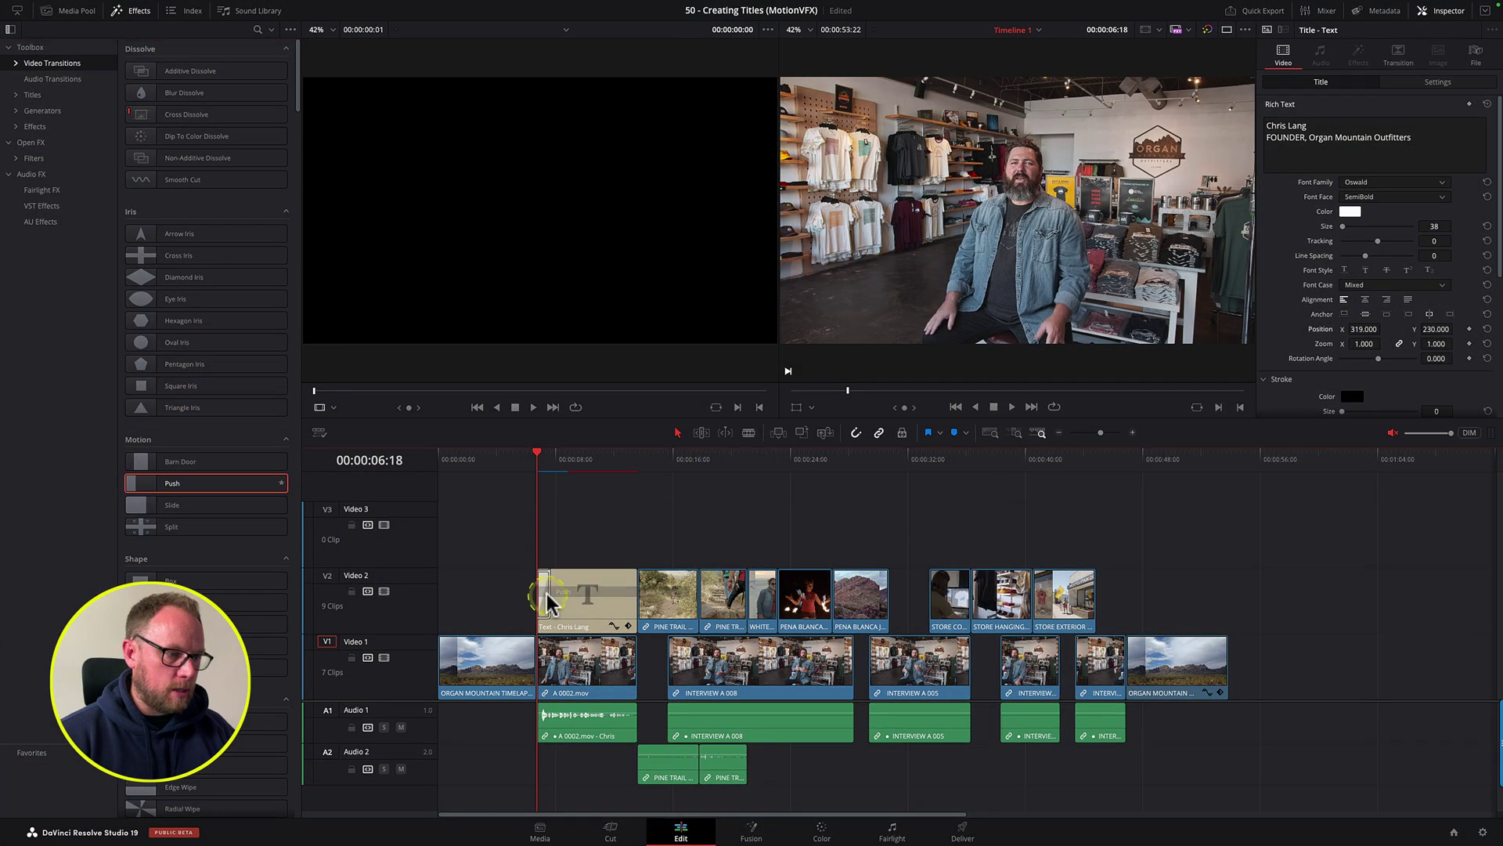
left_click_drag(148, 484, 614, 590)
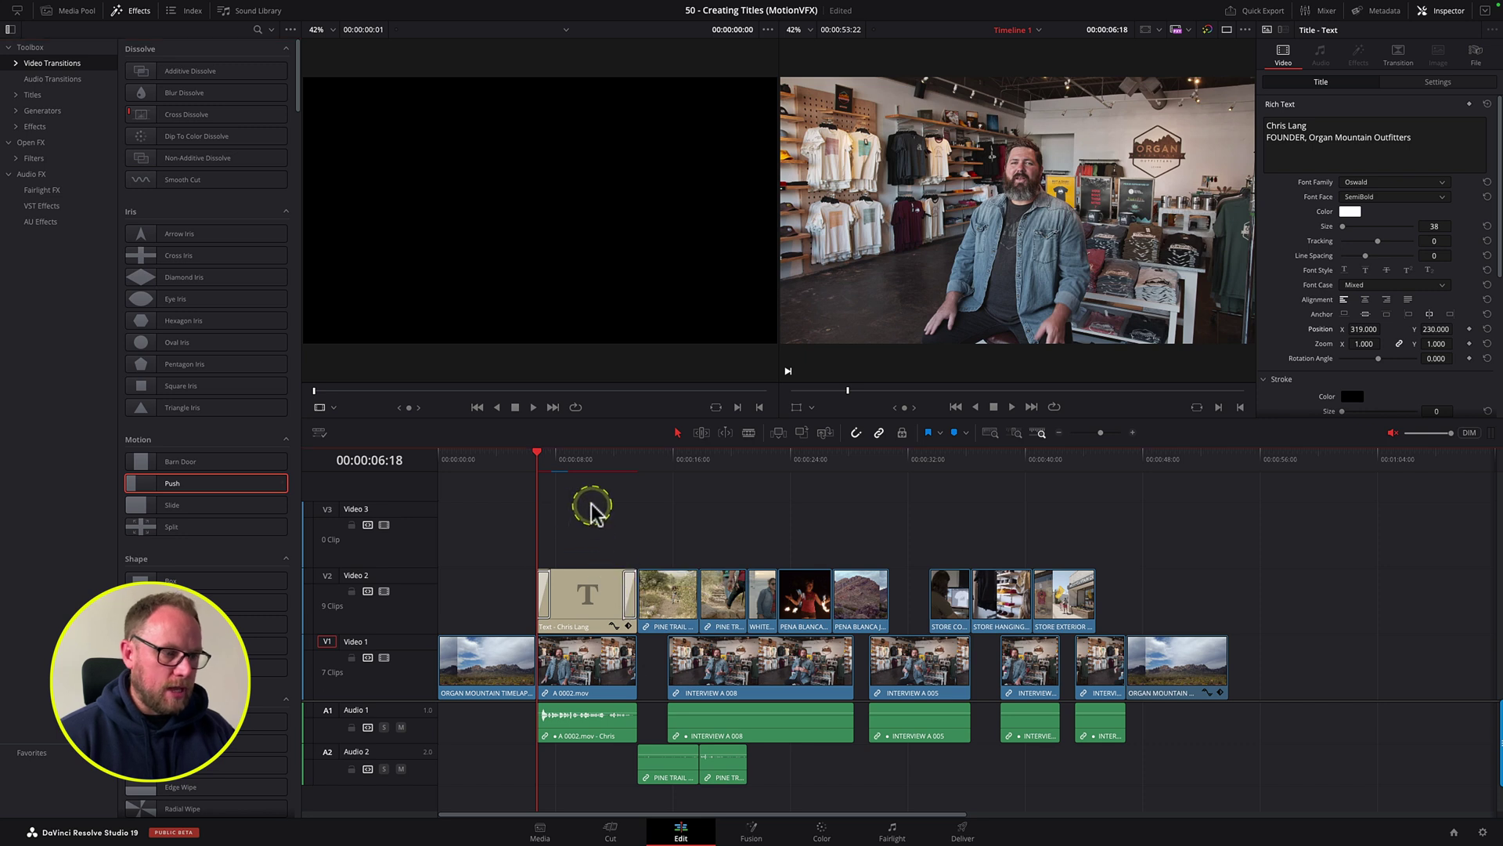
key("space")
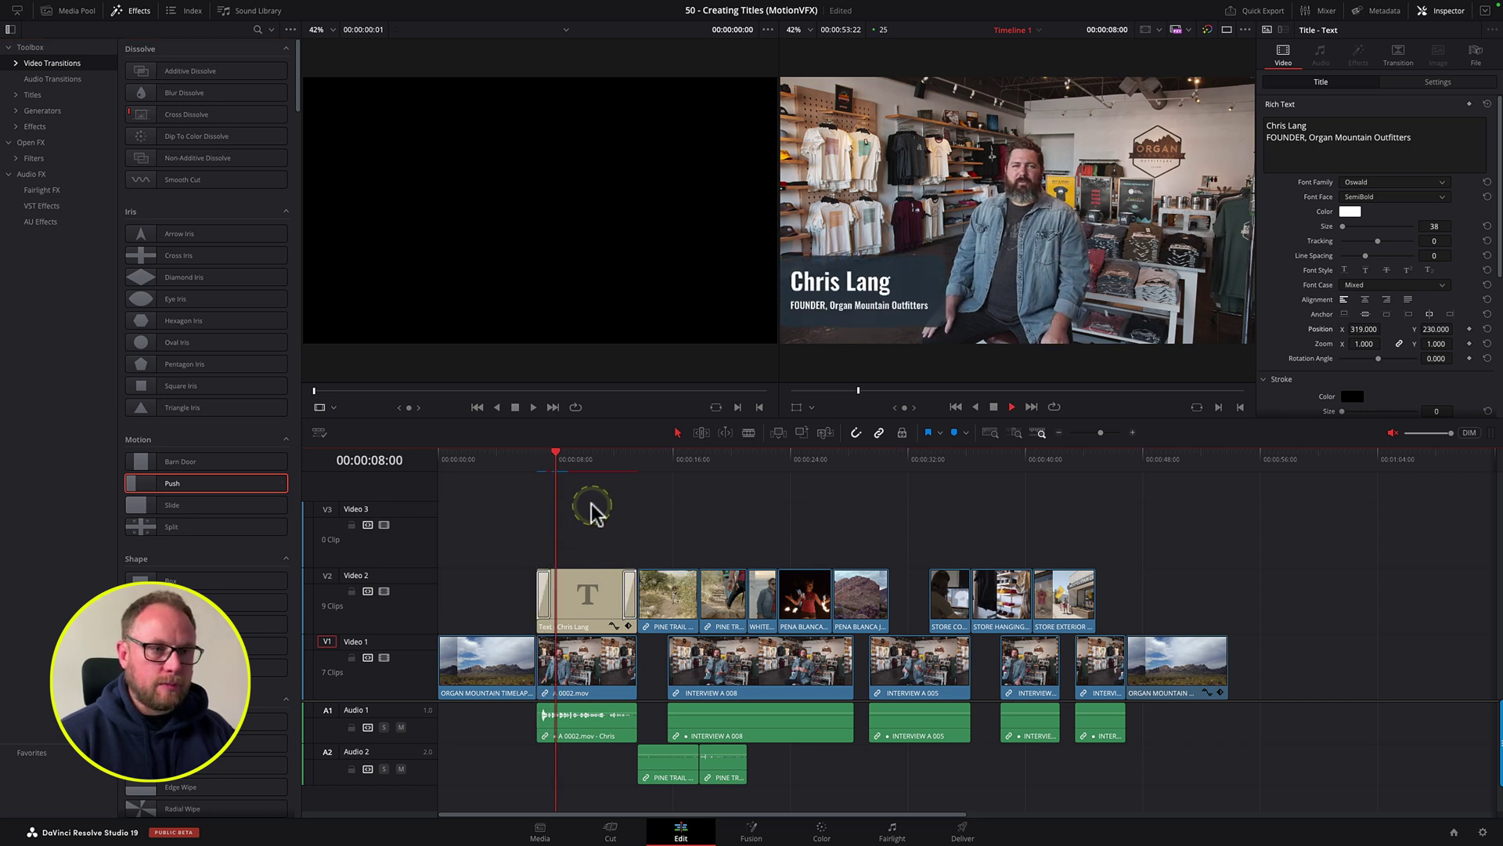
Step: Preview the title's exit transition and check its push direction presets
left_click(624, 467)
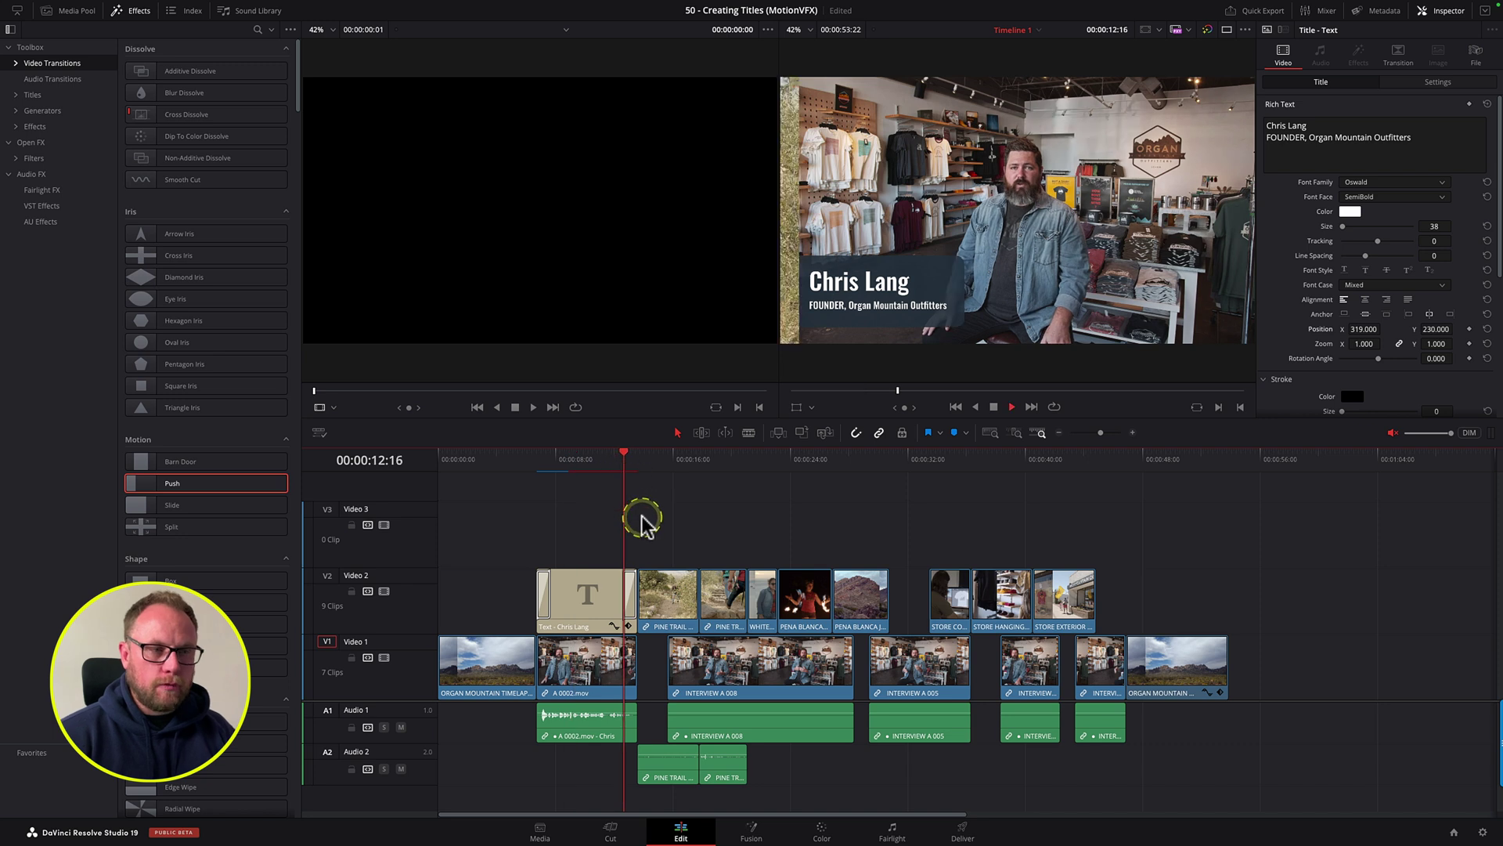
key("space")
left_click(624, 467)
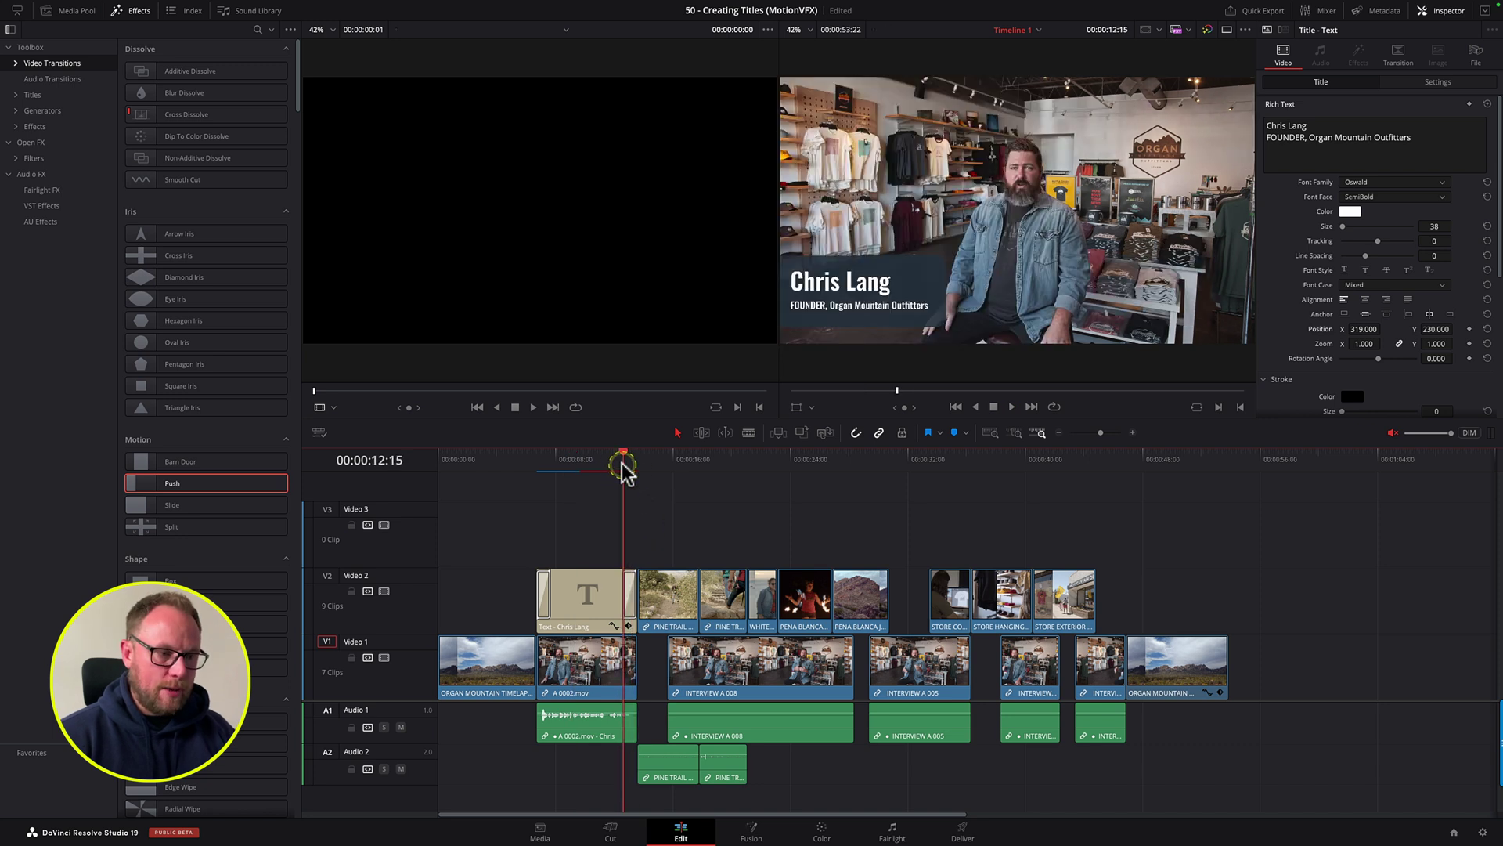
left_click(631, 583)
left_click(1362, 164)
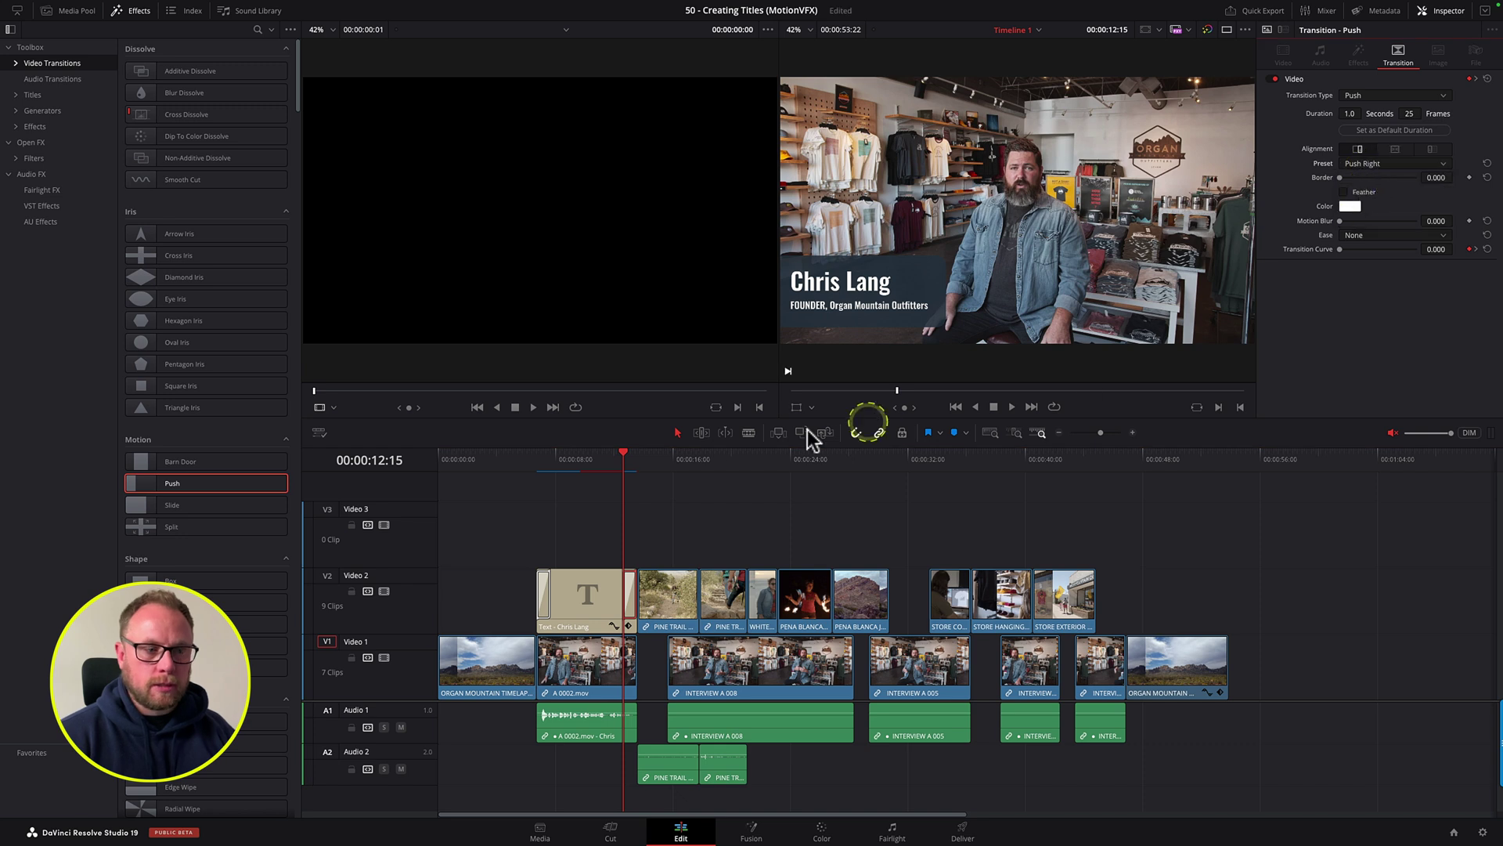
left_click(686, 519)
key("space")
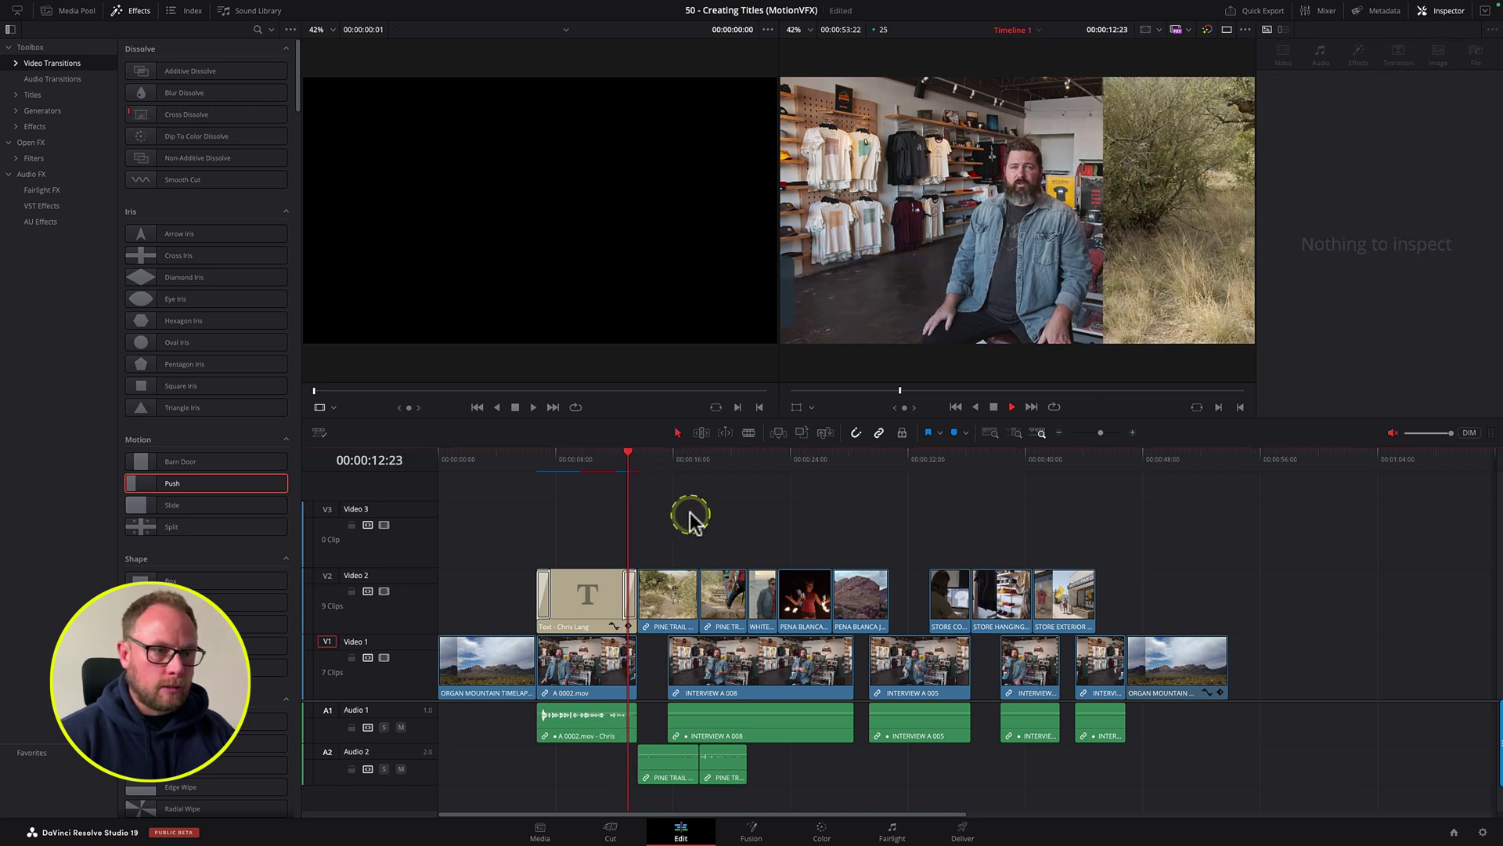
key("space")
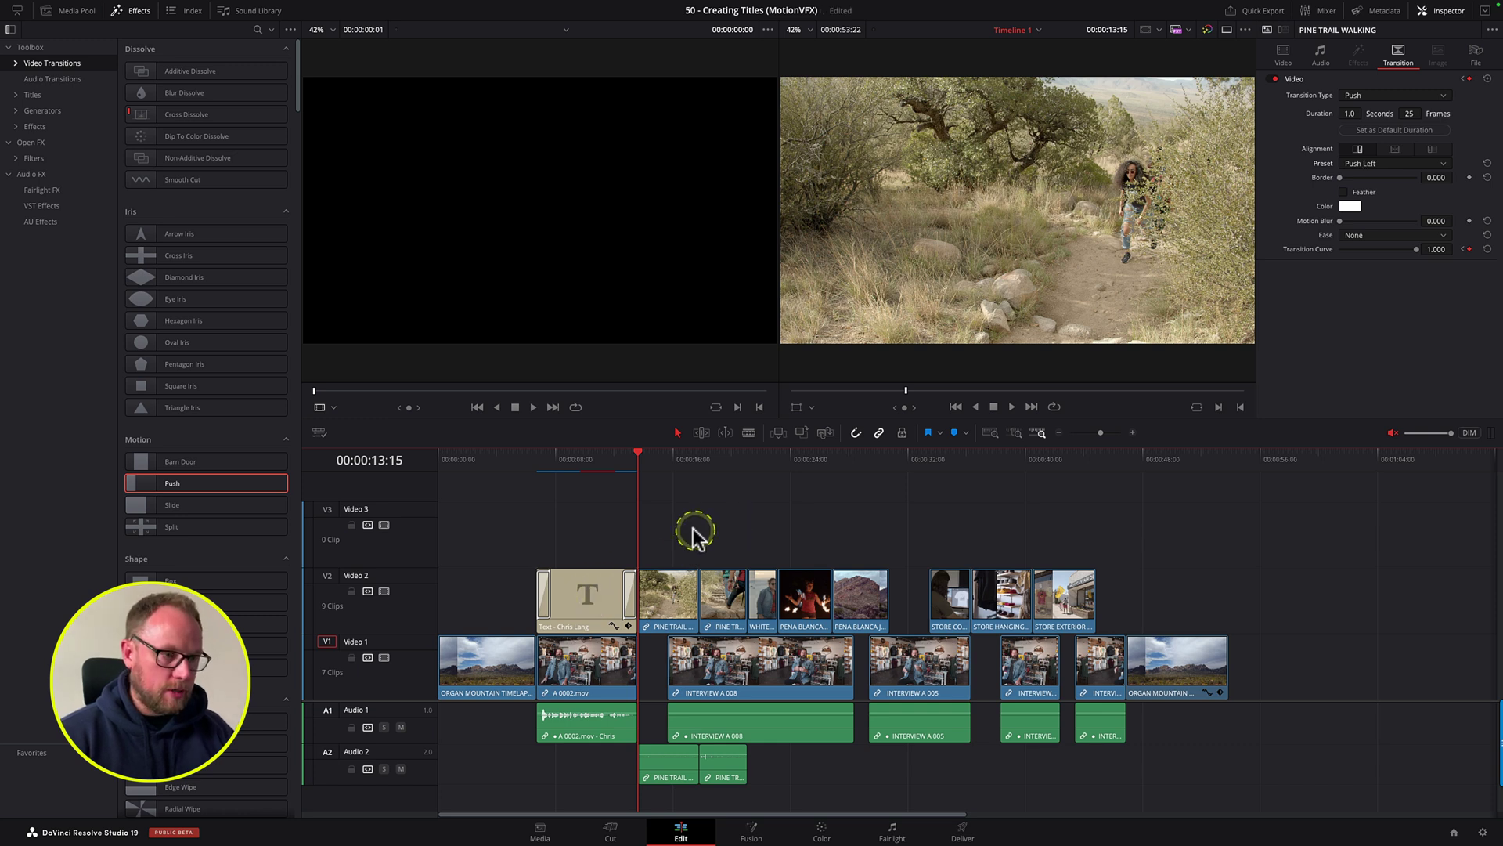
Step: Re-add Push to the title's end and set it to push out to the right
left_click_drag(588, 593, 570, 591)
left_click(607, 540)
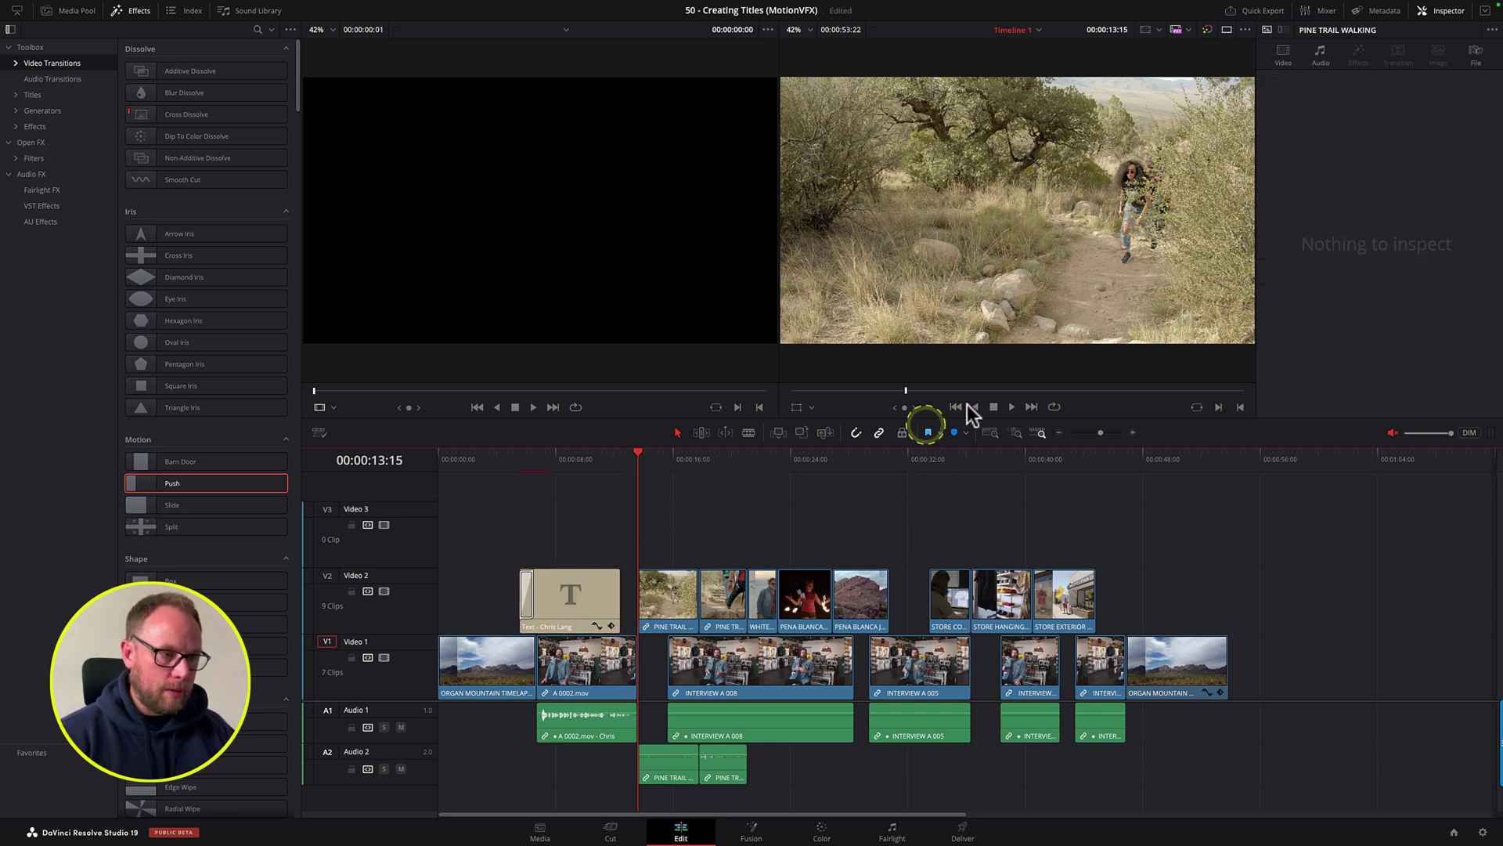
left_click_drag(146, 484, 589, 597)
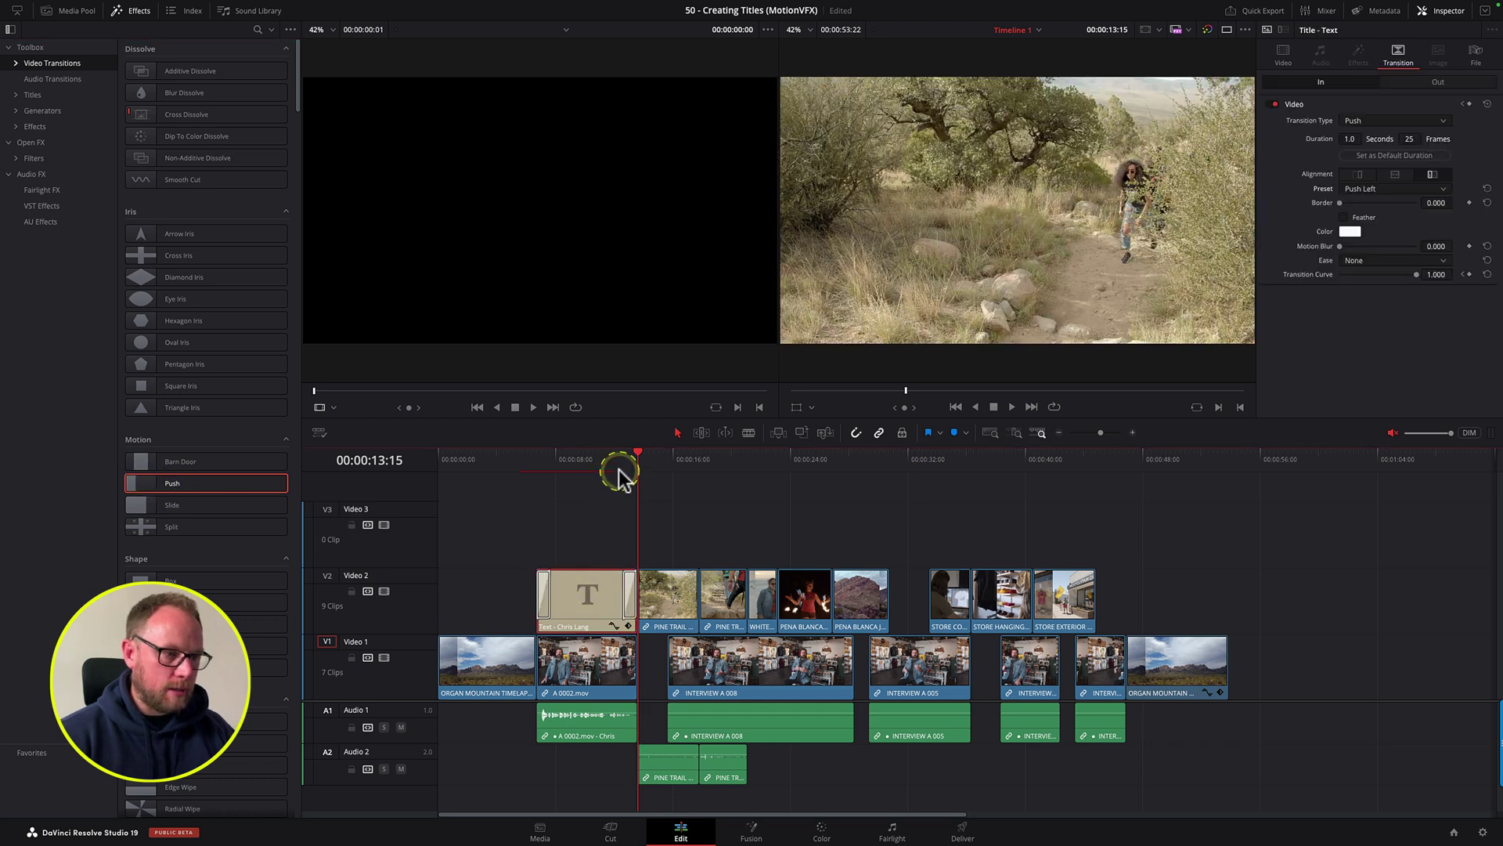
left_click(620, 471)
key("space")
key("space")
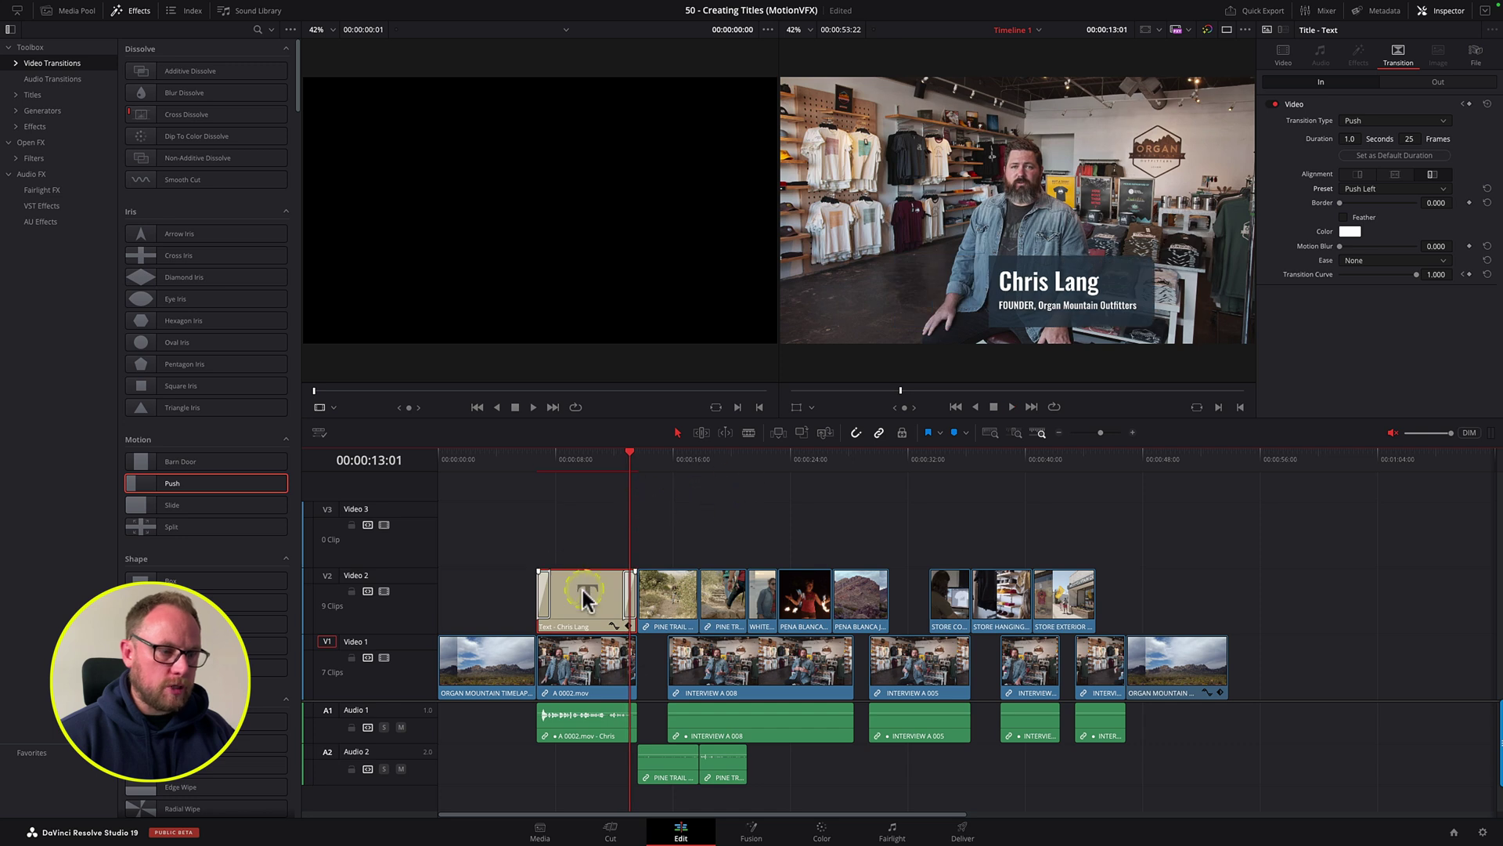
left_click(625, 591)
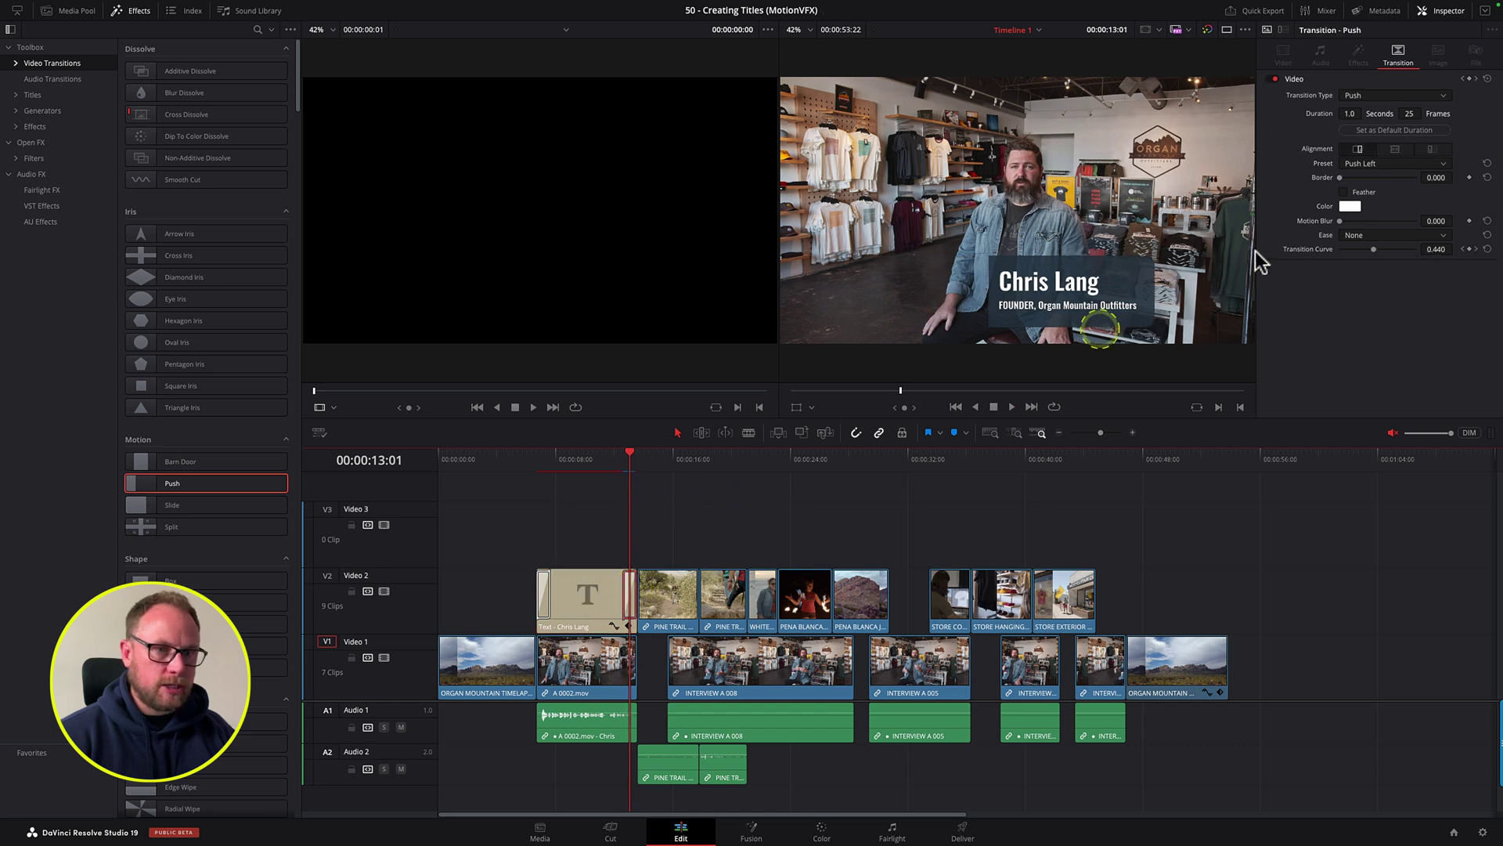
left_click(1368, 165)
left_click(1361, 189)
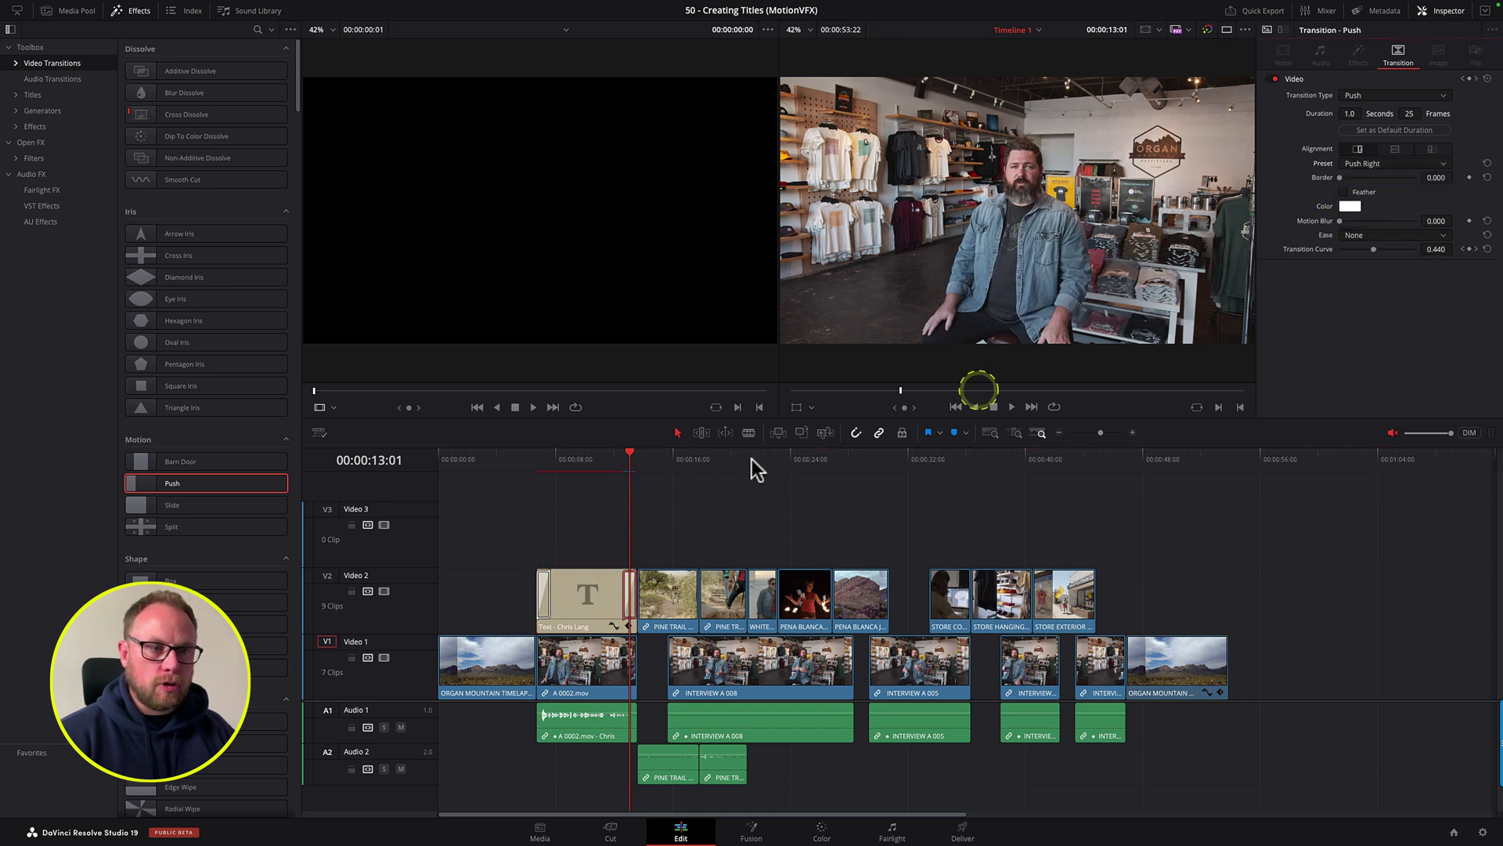
Step: Play the title animation, then set the opening Push transition's ease to In & Out
left_click(539, 459)
key("space")
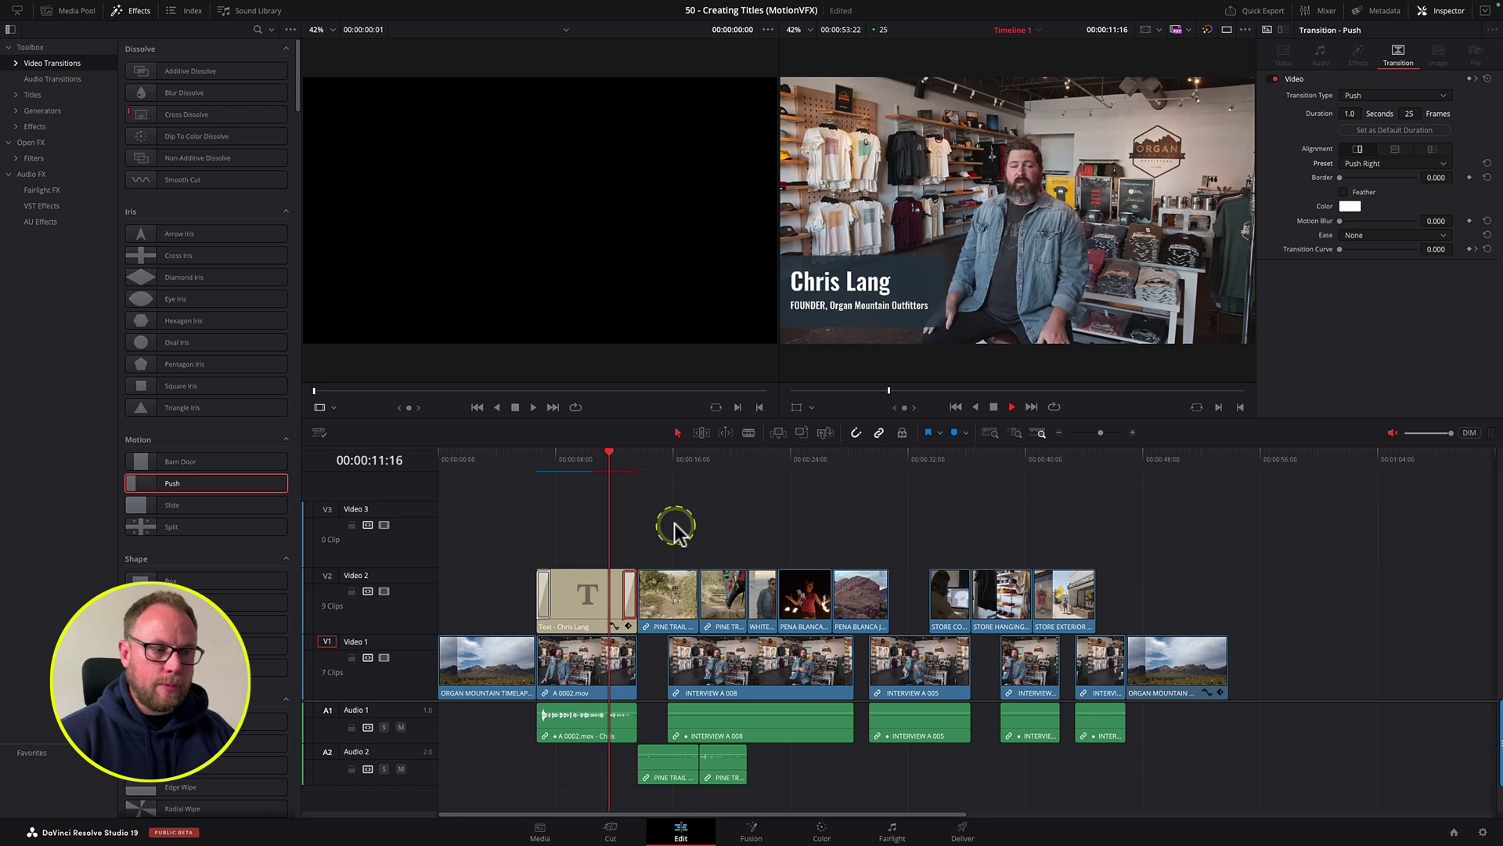
key("space")
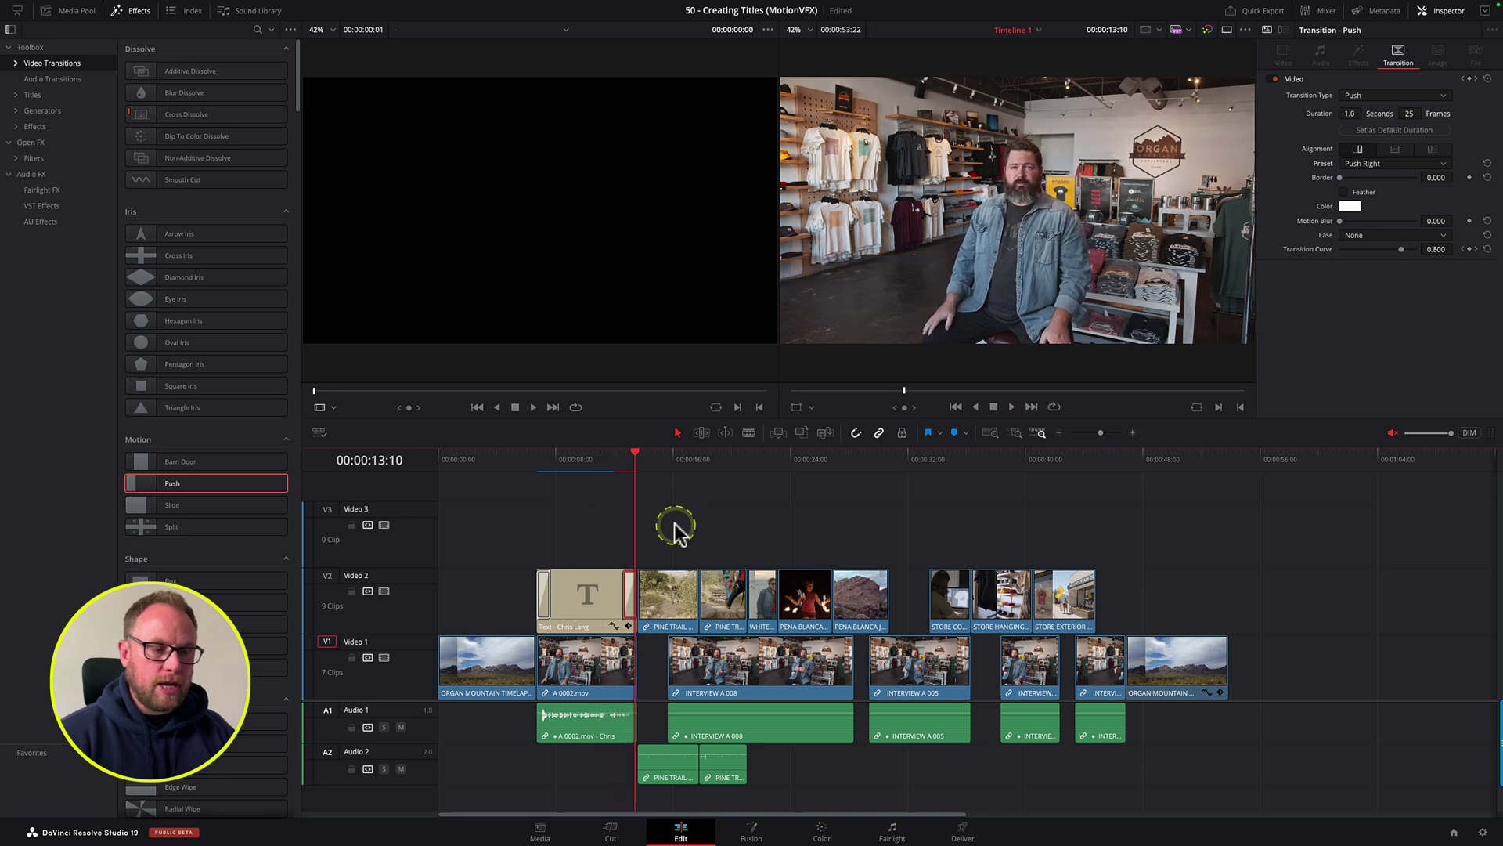
left_click(602, 513)
left_click(548, 593)
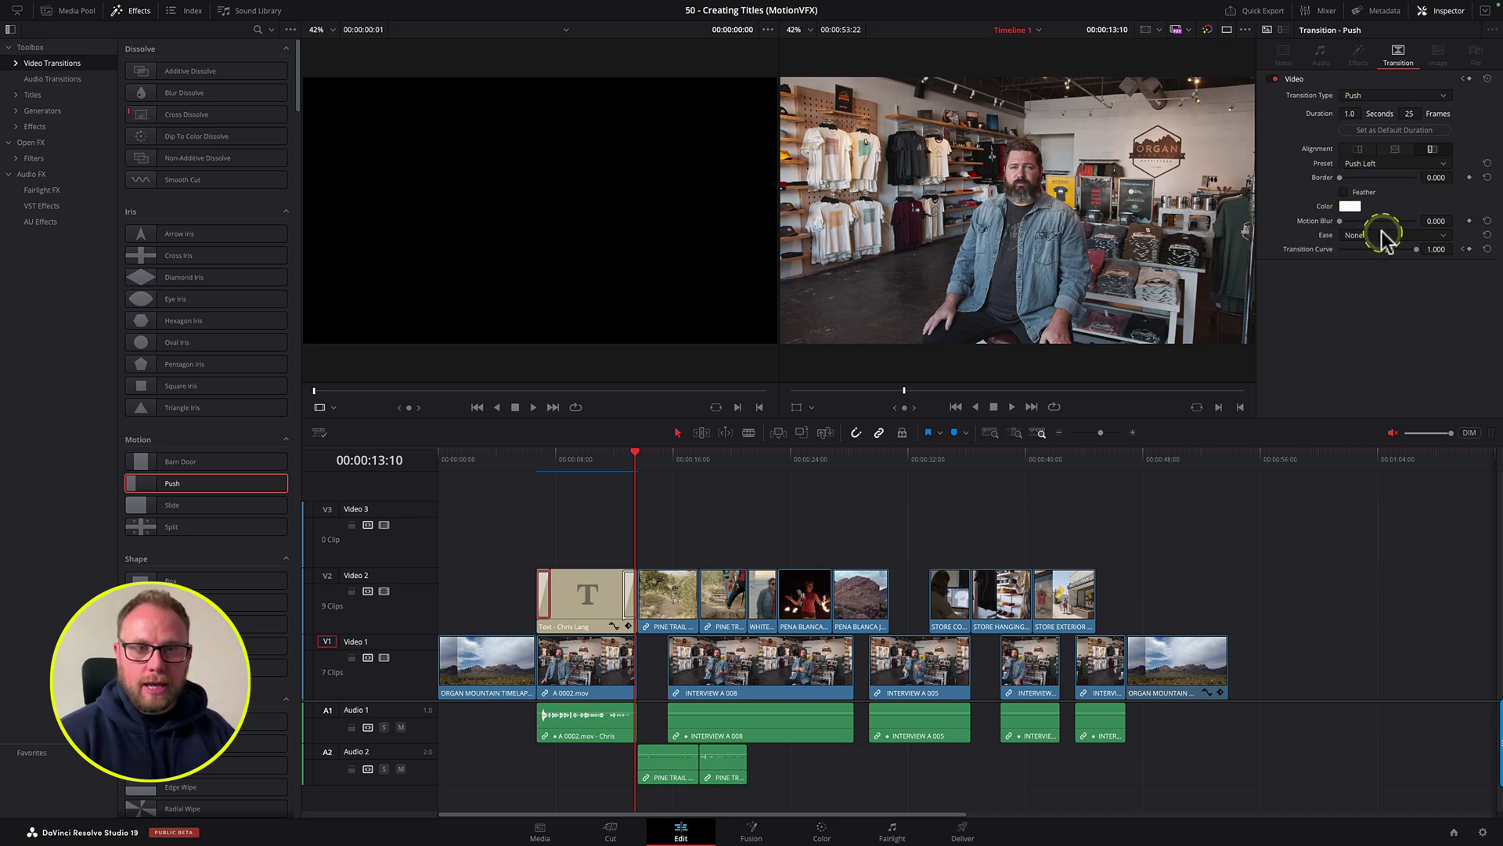
left_click(1366, 289)
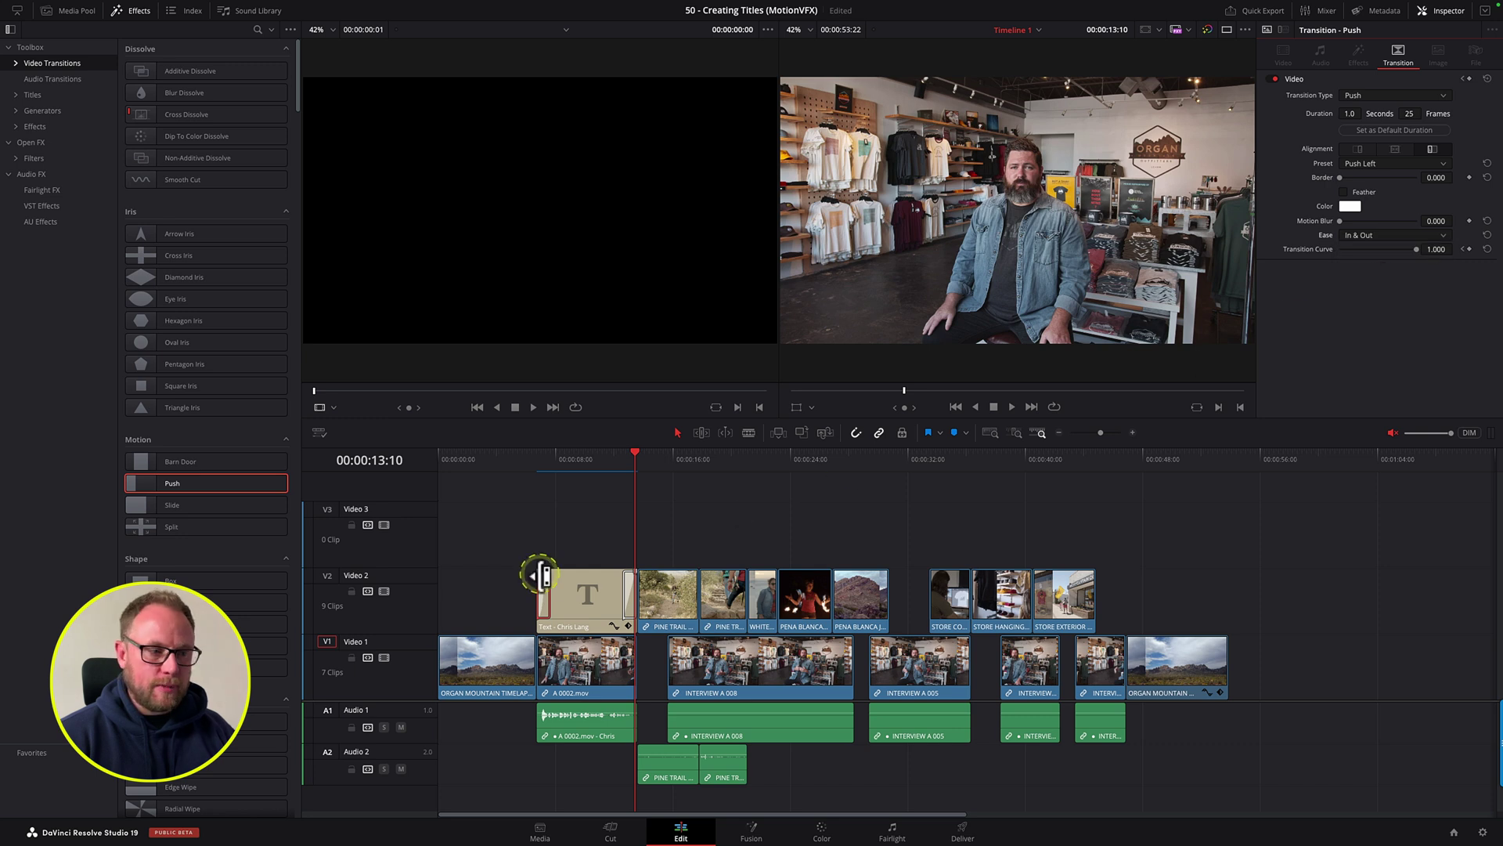
Step: Set the closing Push transition's ease to In & Out and play back the lower third
left_click(635, 593)
left_click(1366, 236)
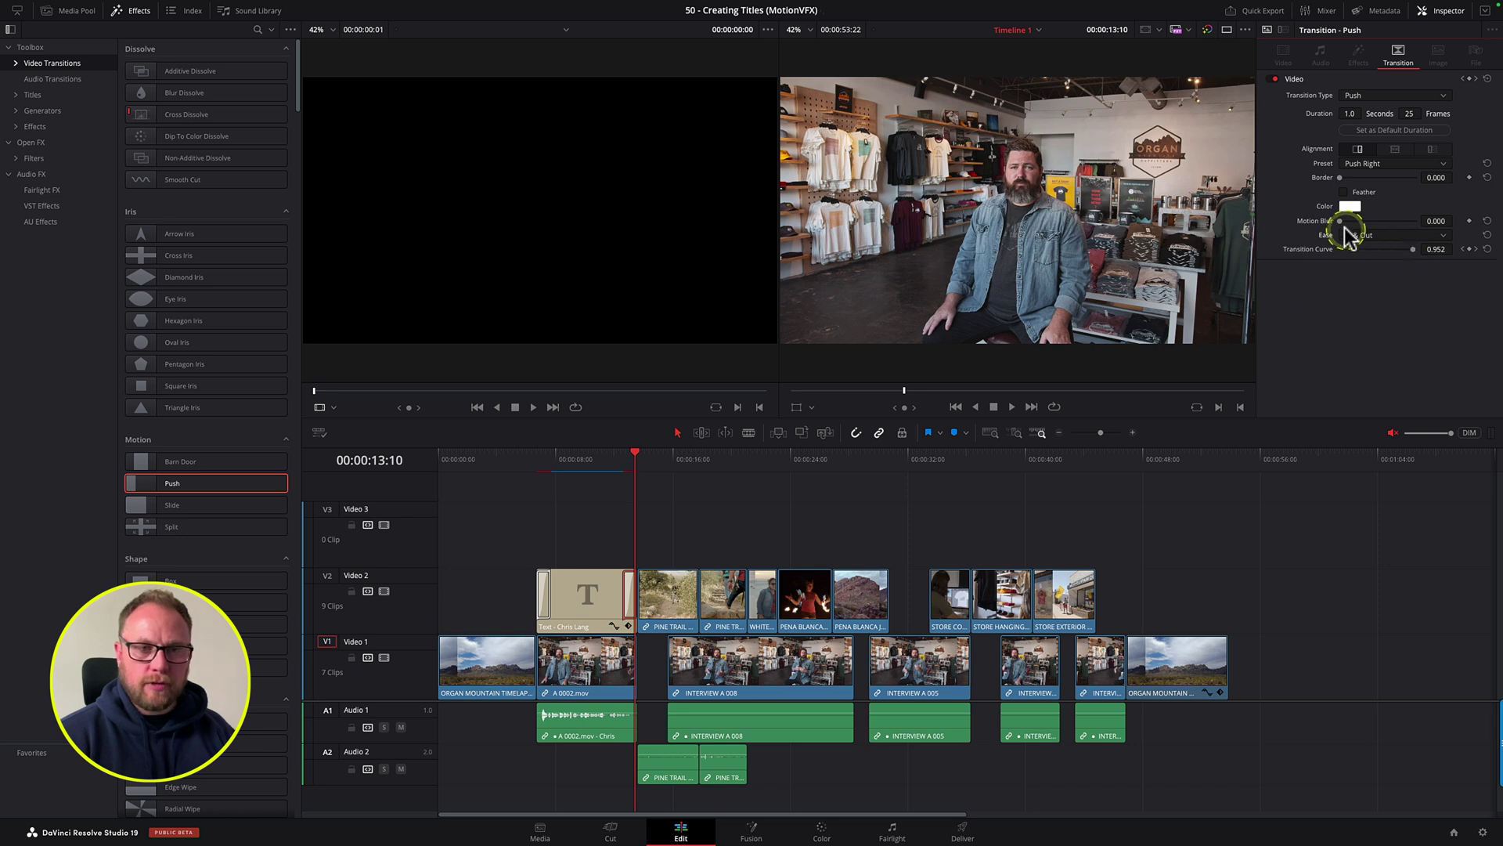
left_click(539, 464)
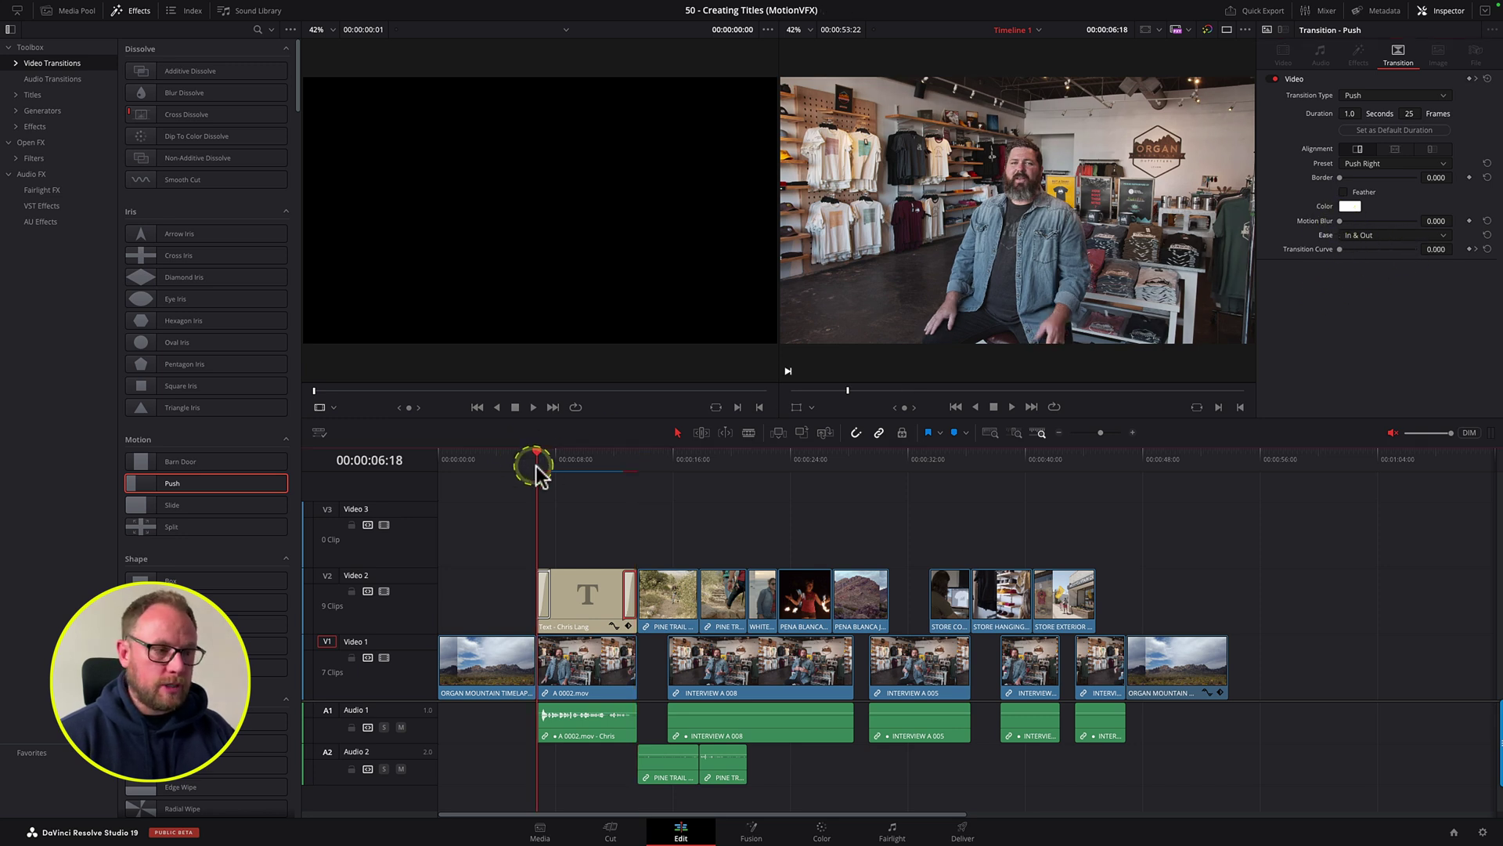
key("space")
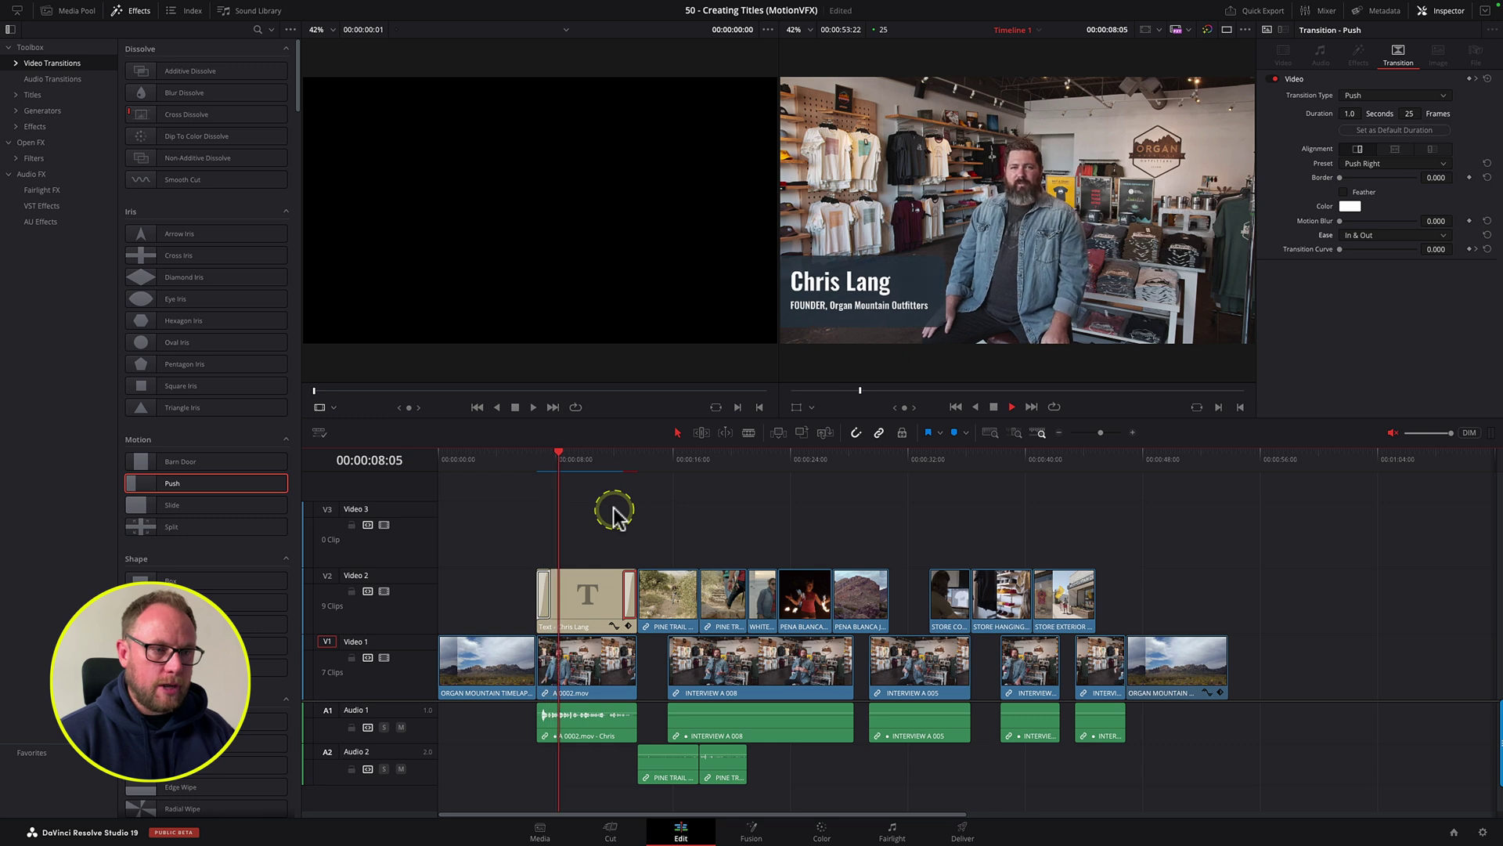
left_click(692, 510)
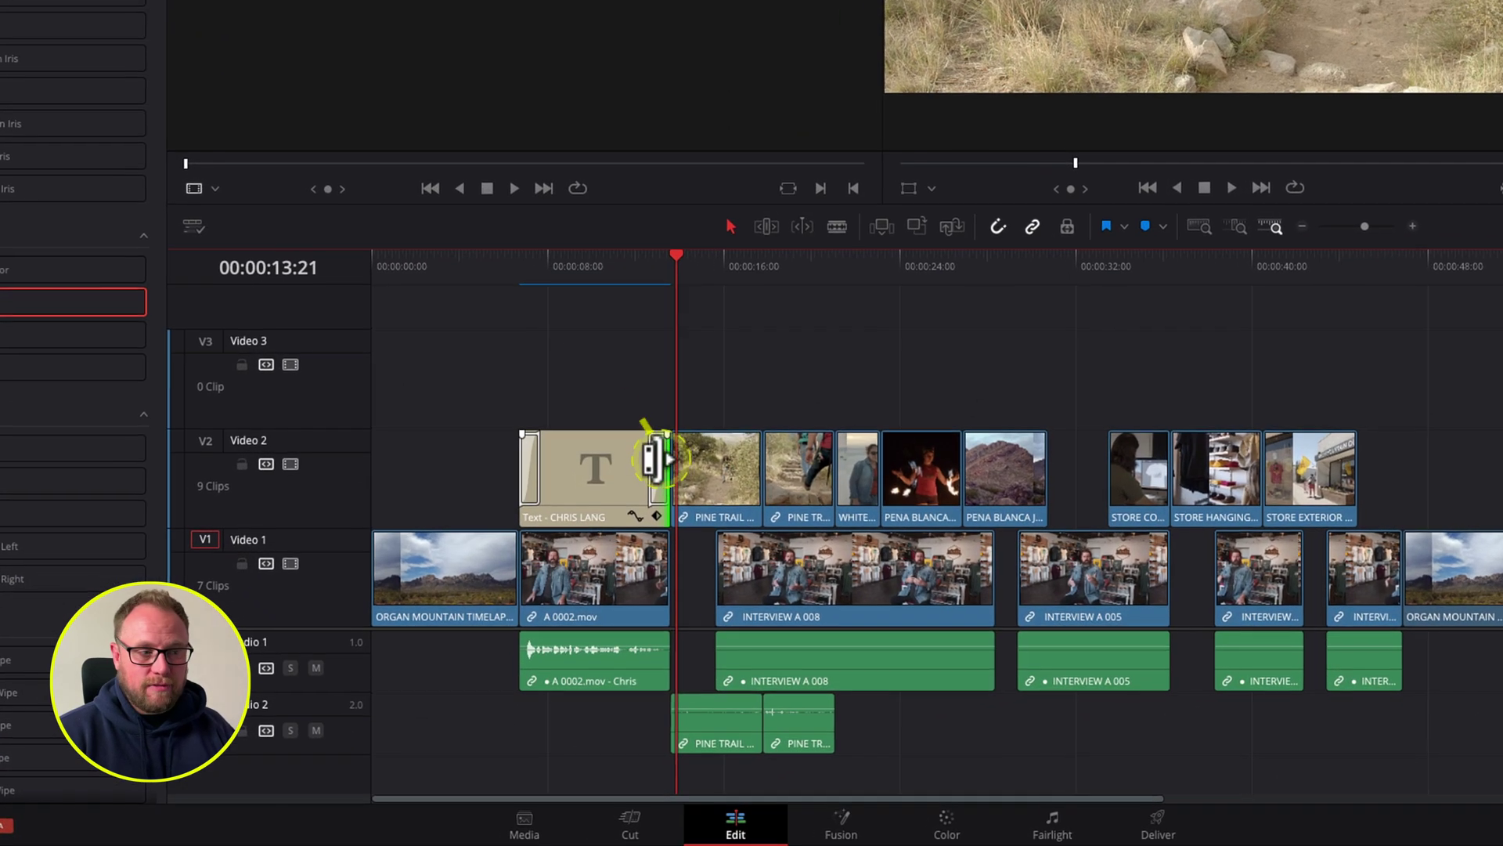
Step: Save the closing Push transition as a transition preset named Push Preset
right_click(628, 591)
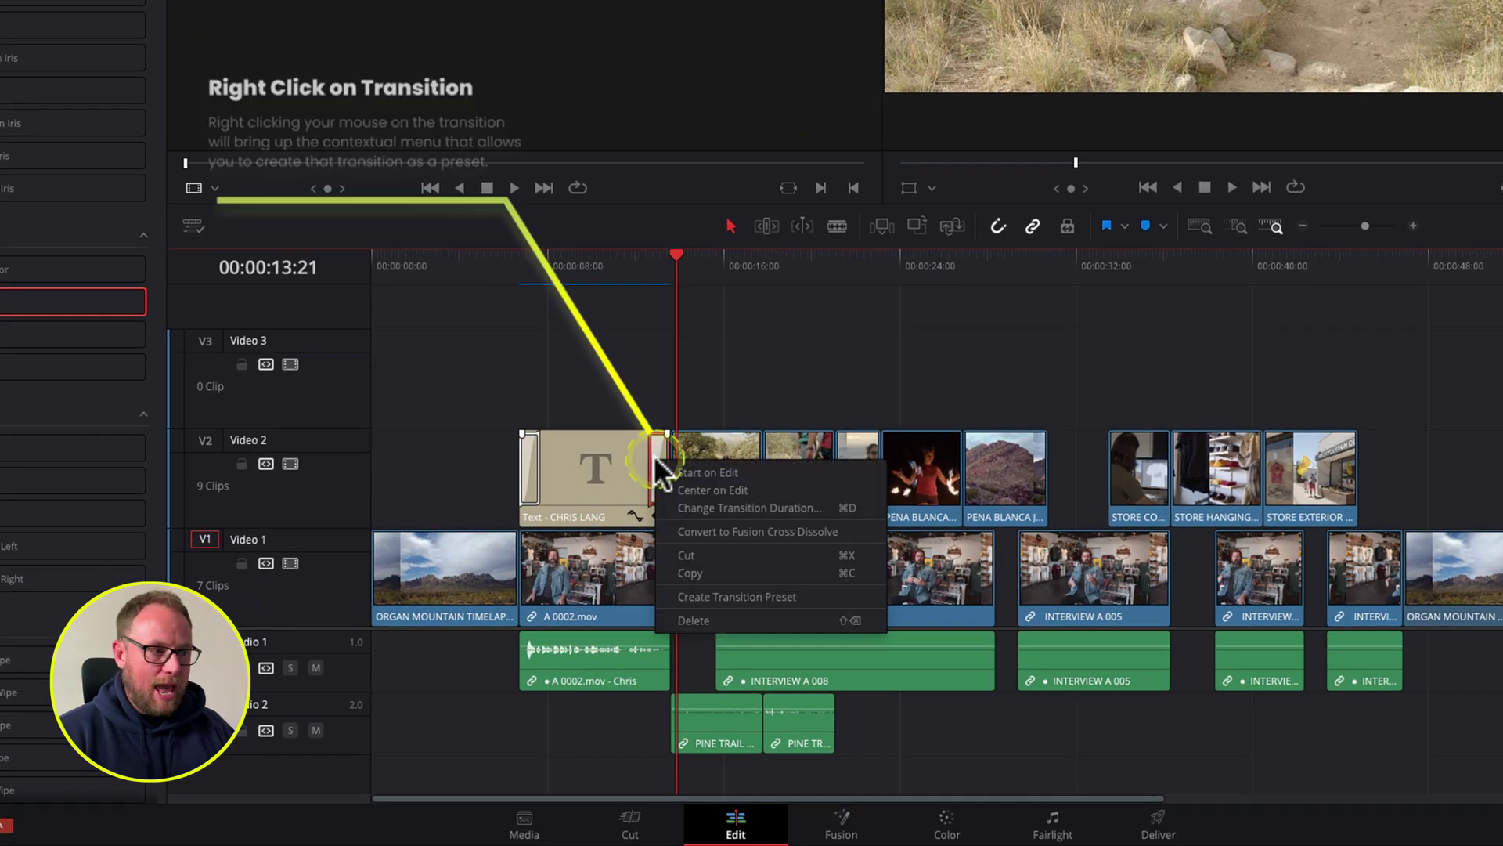
left_click(819, 595)
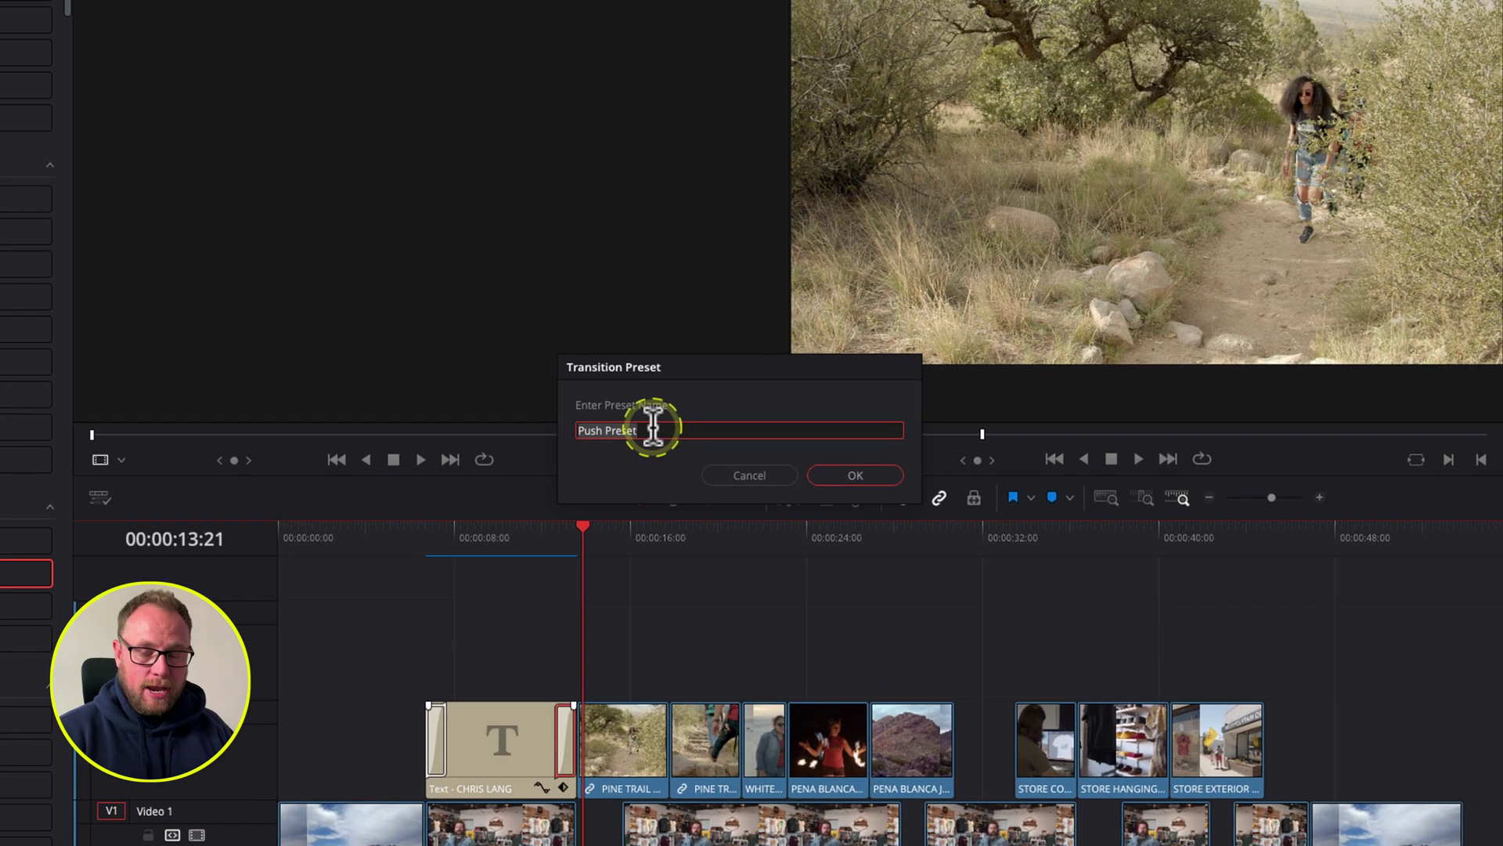
left_click(861, 475)
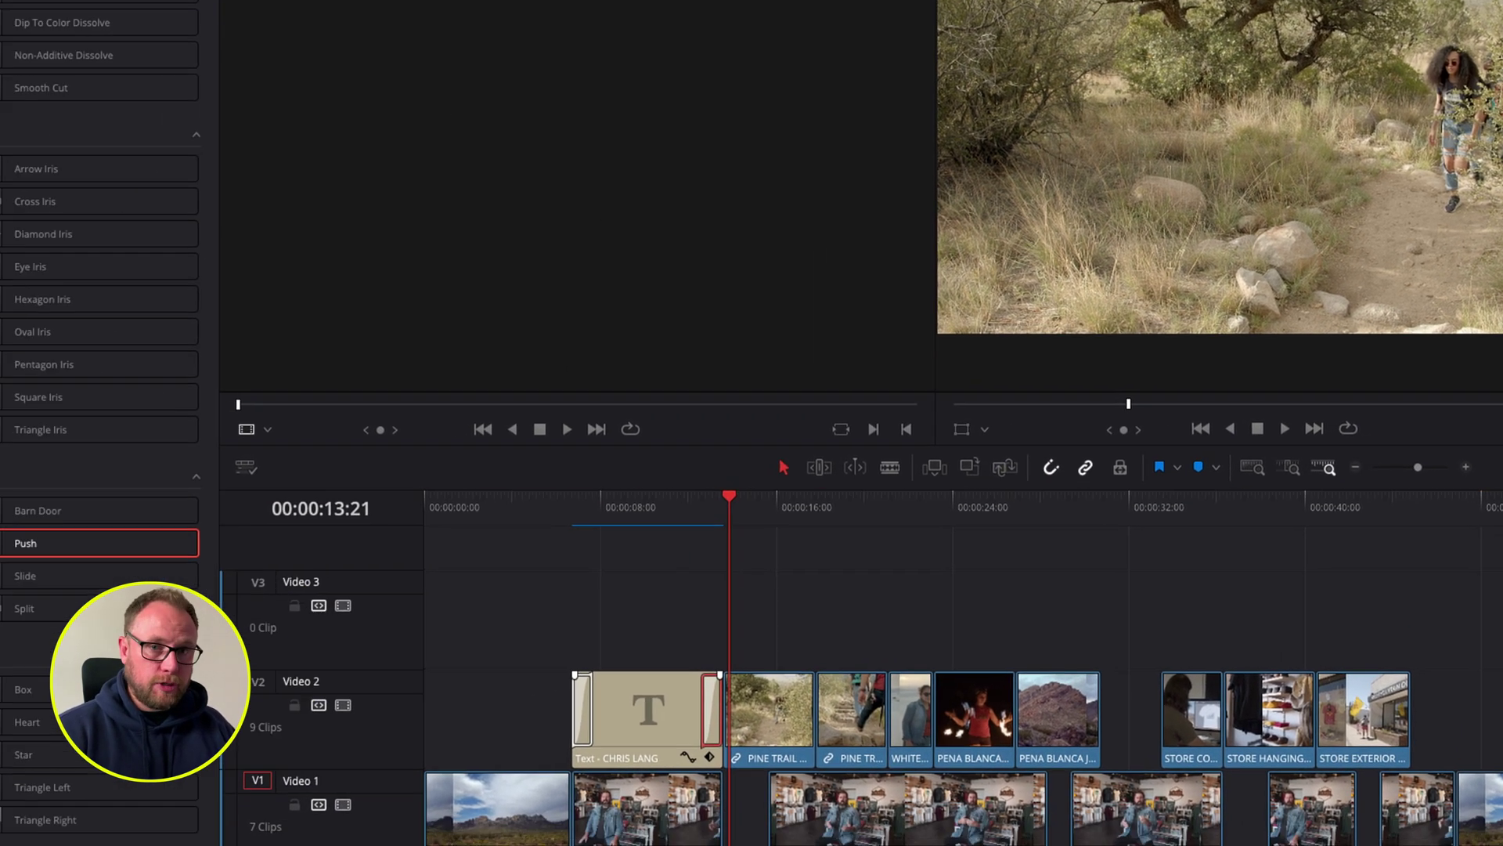
Step: Select the old name title clip with its transitions on Video 2 and delete it
scroll(58, 513, "down", 10)
left_click_drag(201, 484, 304, 482)
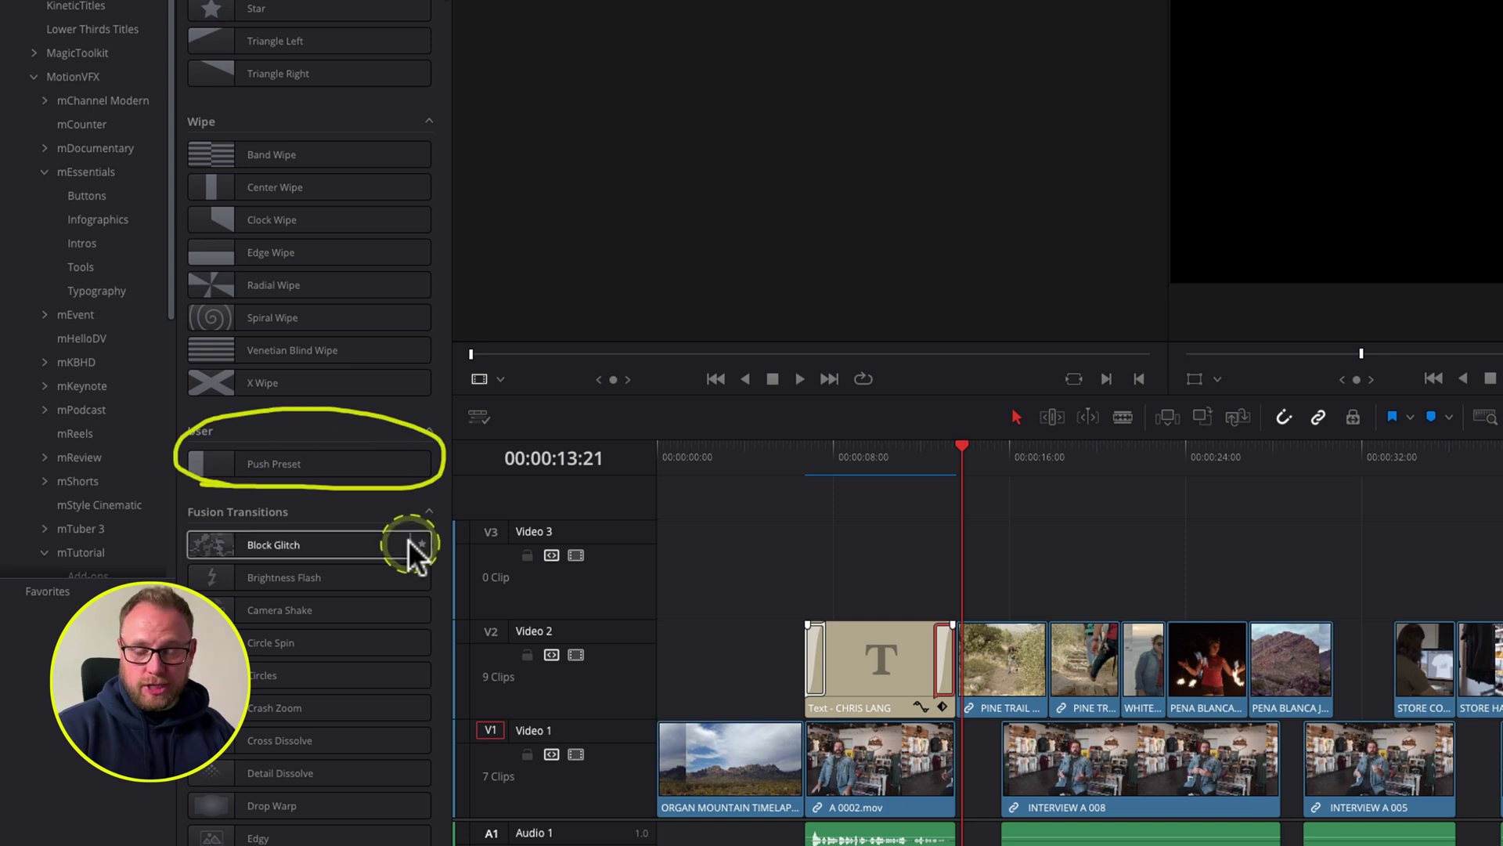
left_click_drag(302, 490, 943, 678)
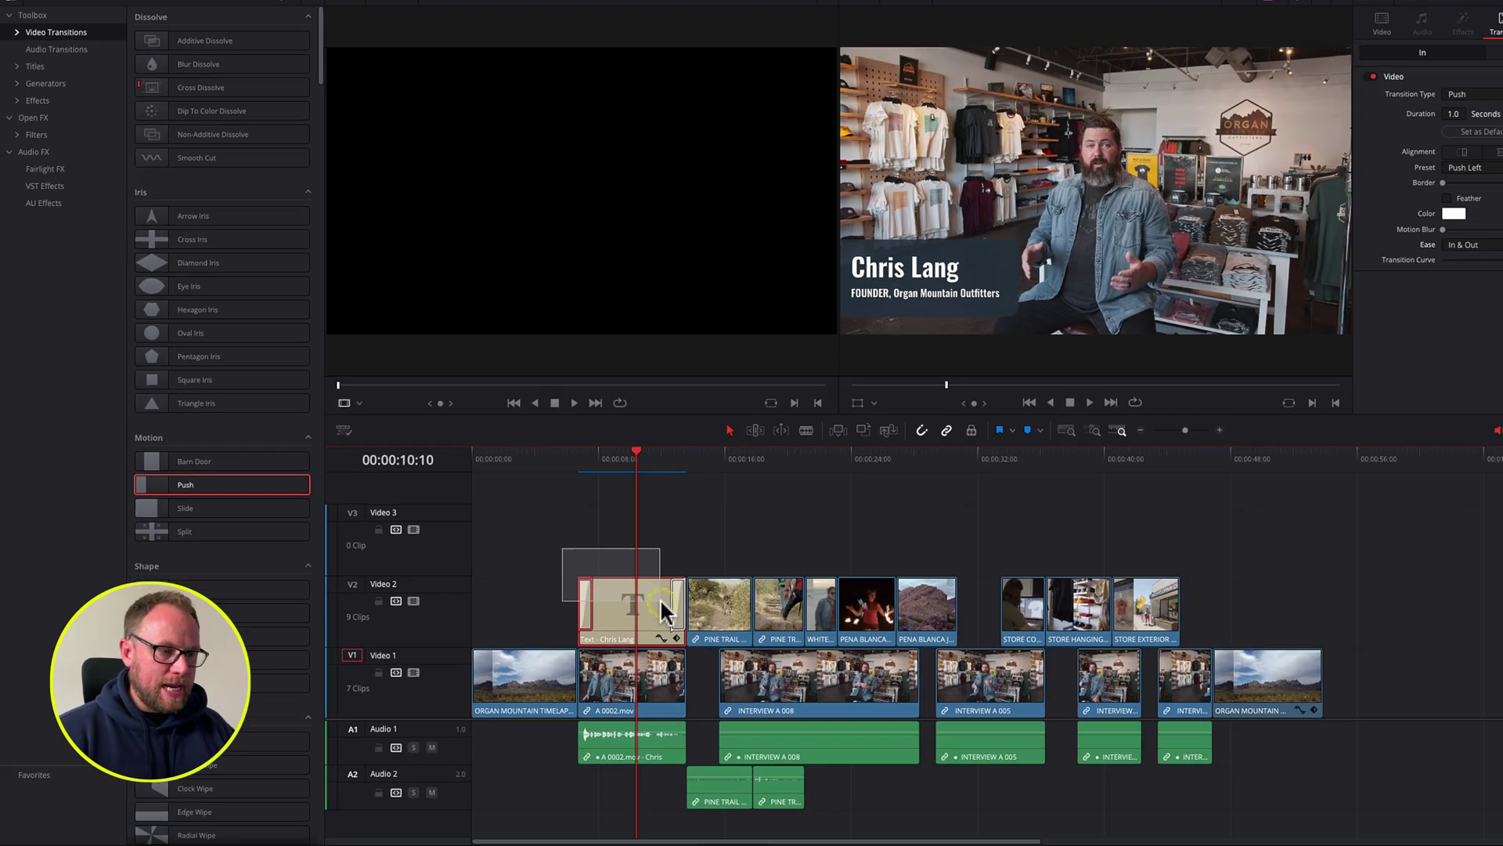
left_click_drag(630, 601, 630, 602)
key("BackSpace")
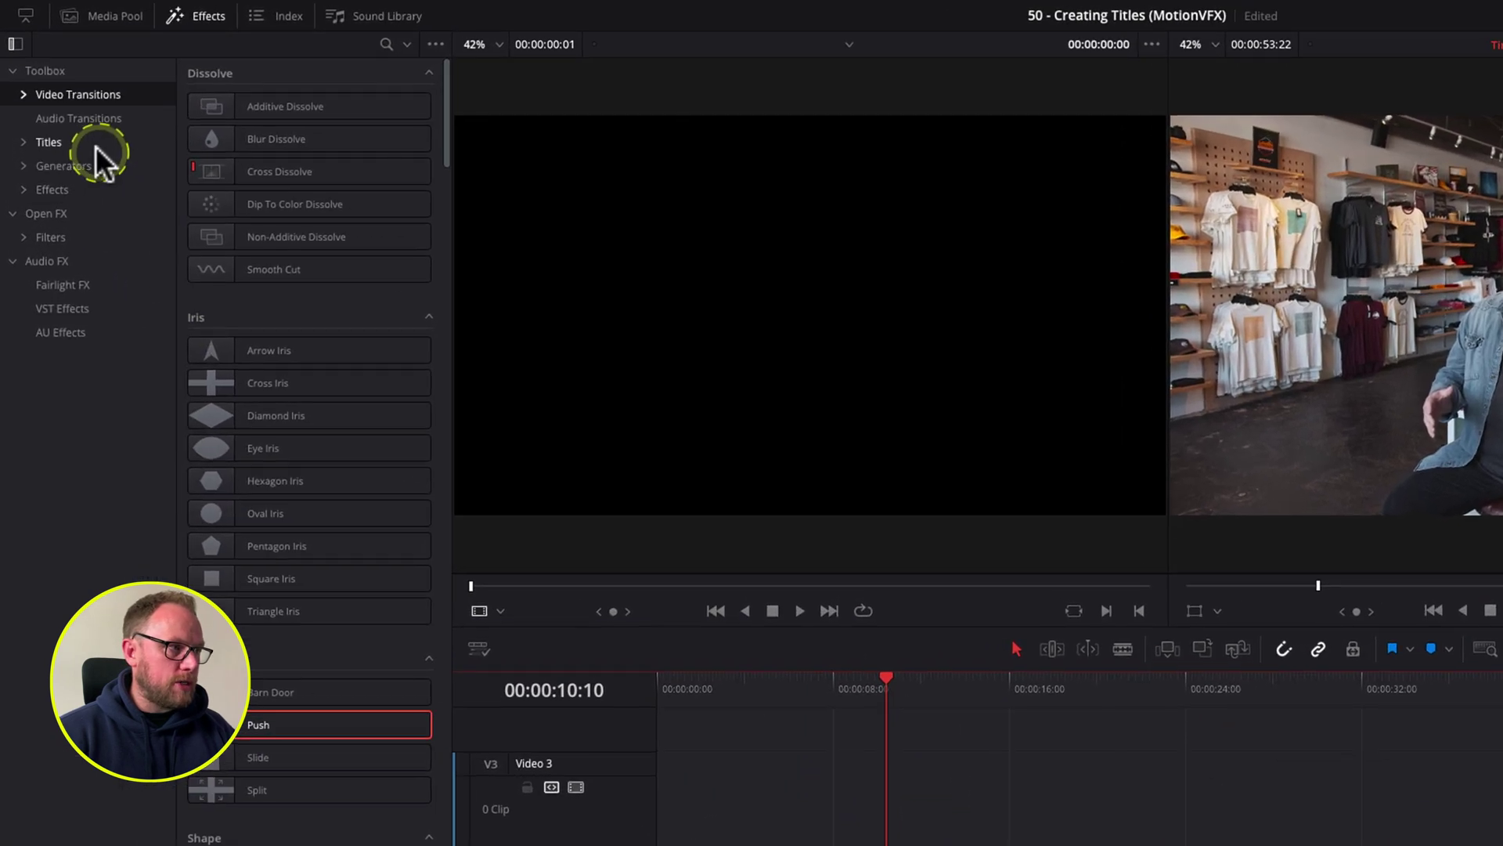
Step: Place a Left Lower Third title in the Video 2 gap and extend it to the next B-roll clip
left_click(59, 94)
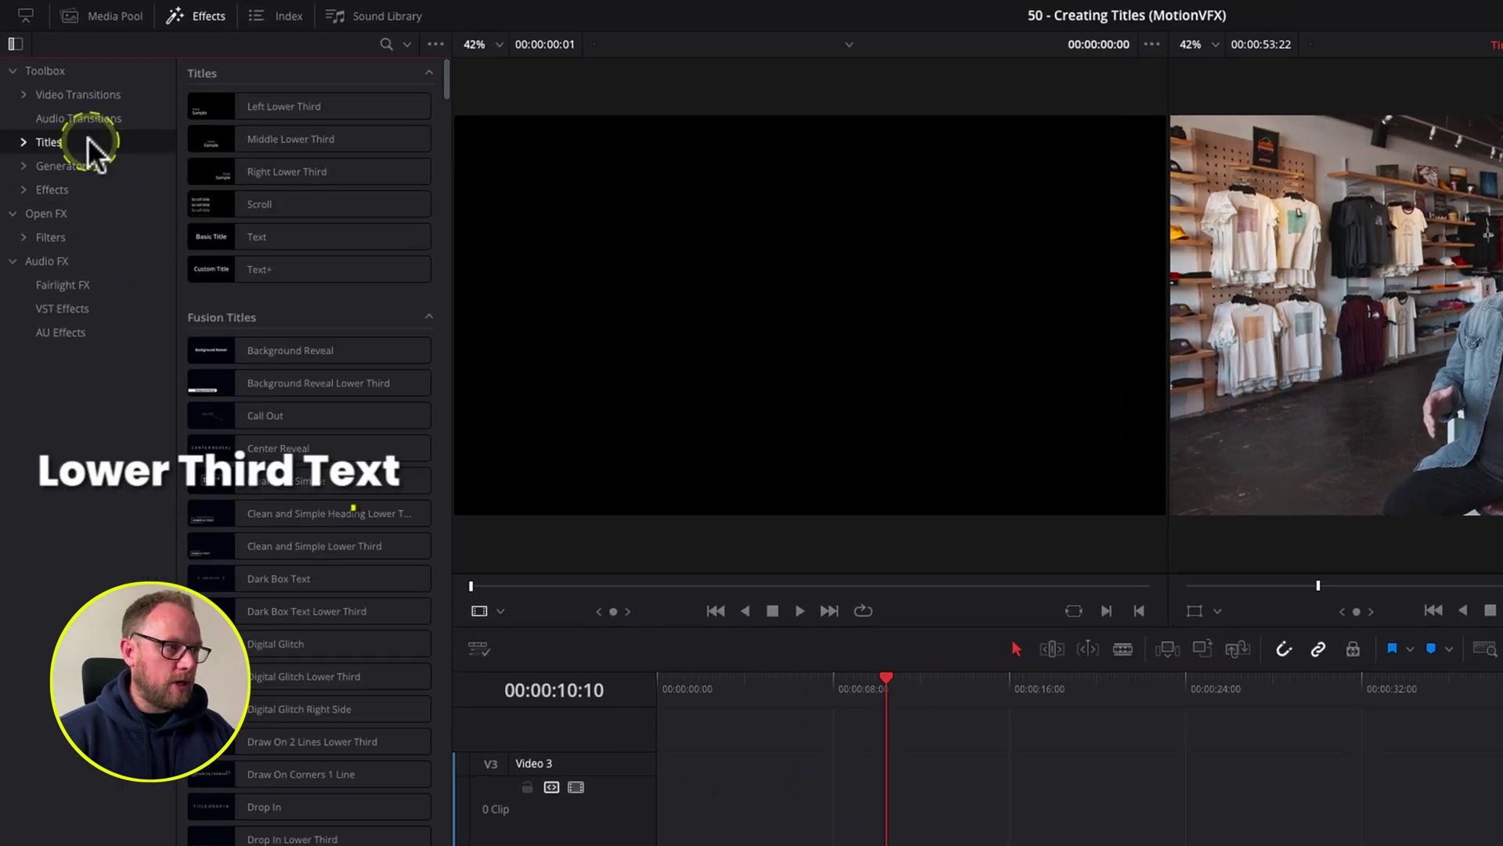
left_click(246, 105)
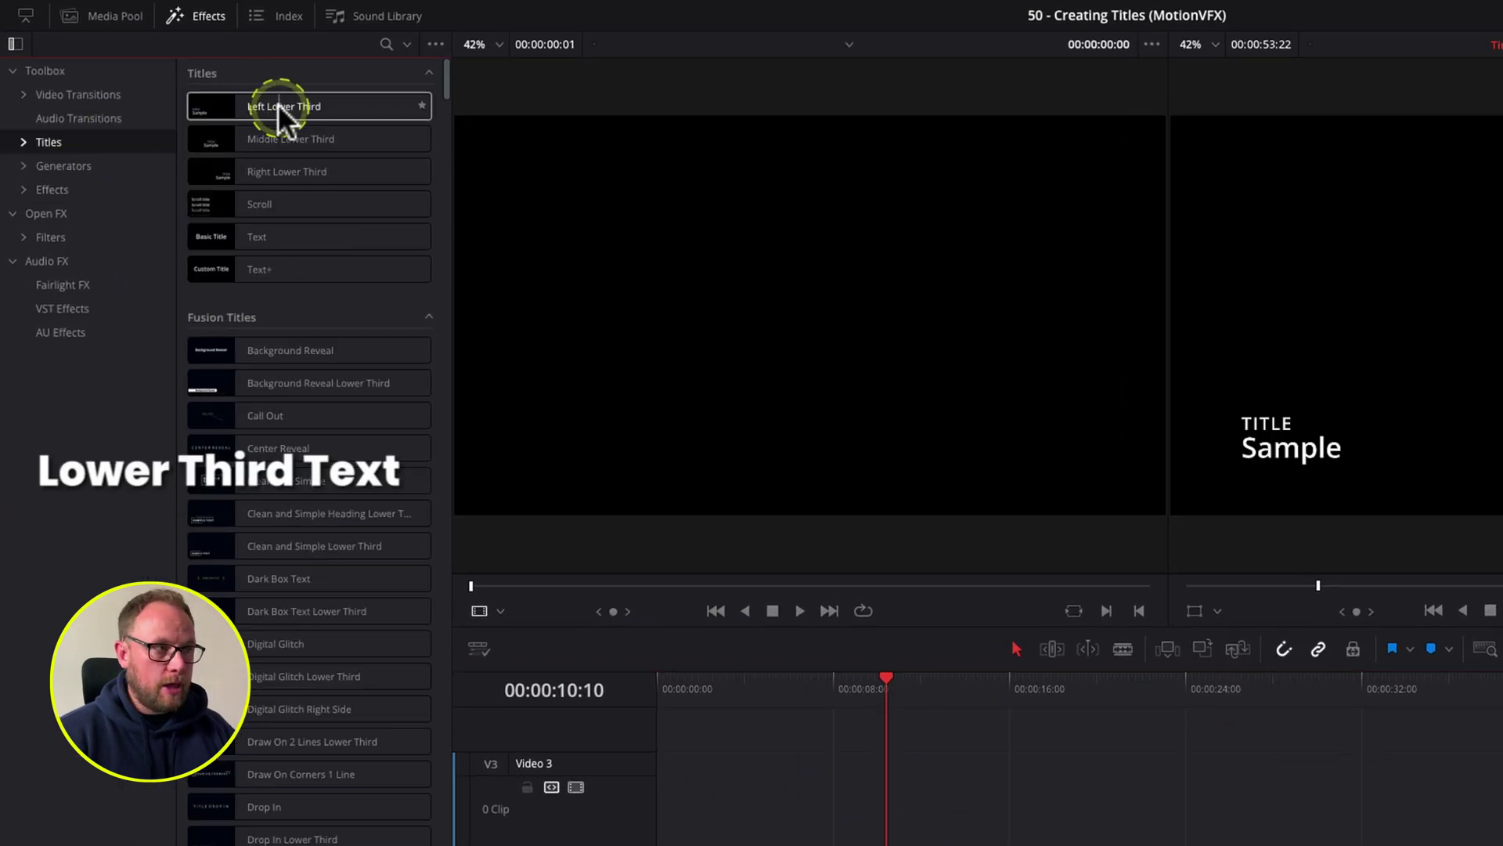
left_click_drag(271, 105, 770, 808)
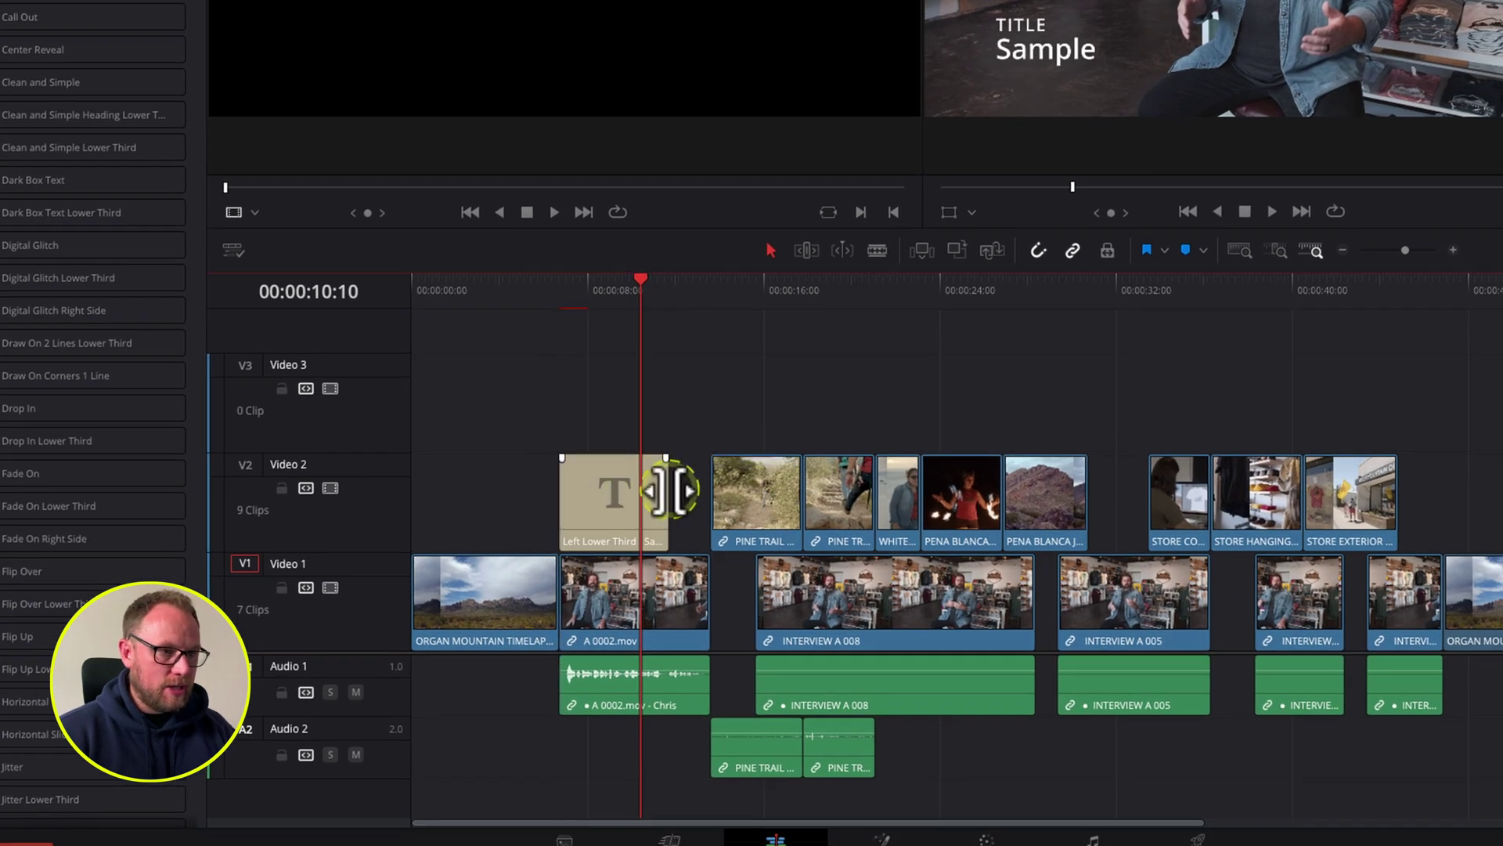
left_click_drag(669, 491, 709, 491)
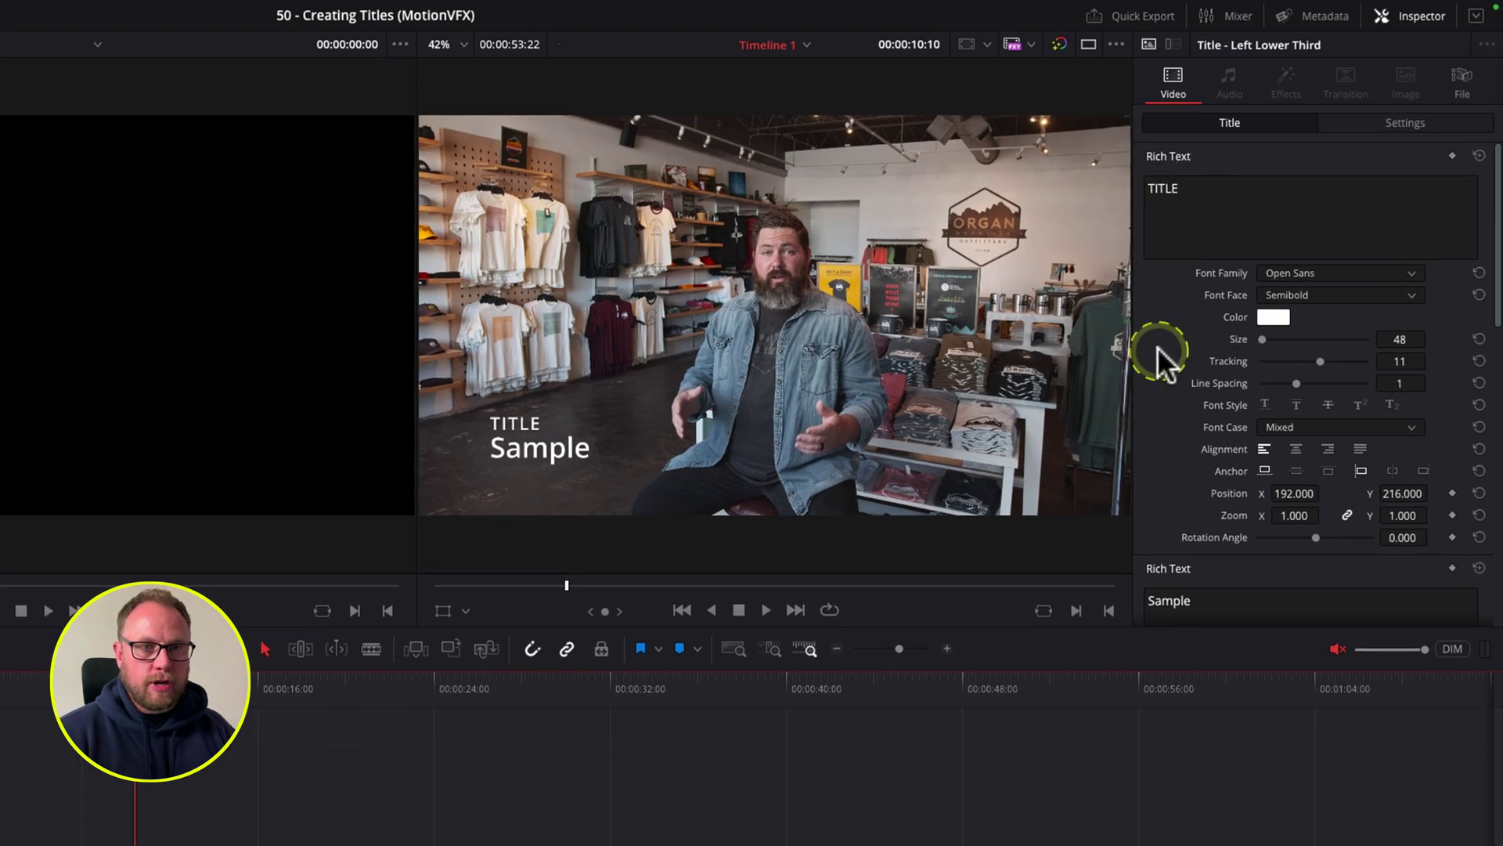
Step: Replace the placeholder title with the speaker's name and the subtitle with FOUNDER
scroll(1167, 365, "down", 3)
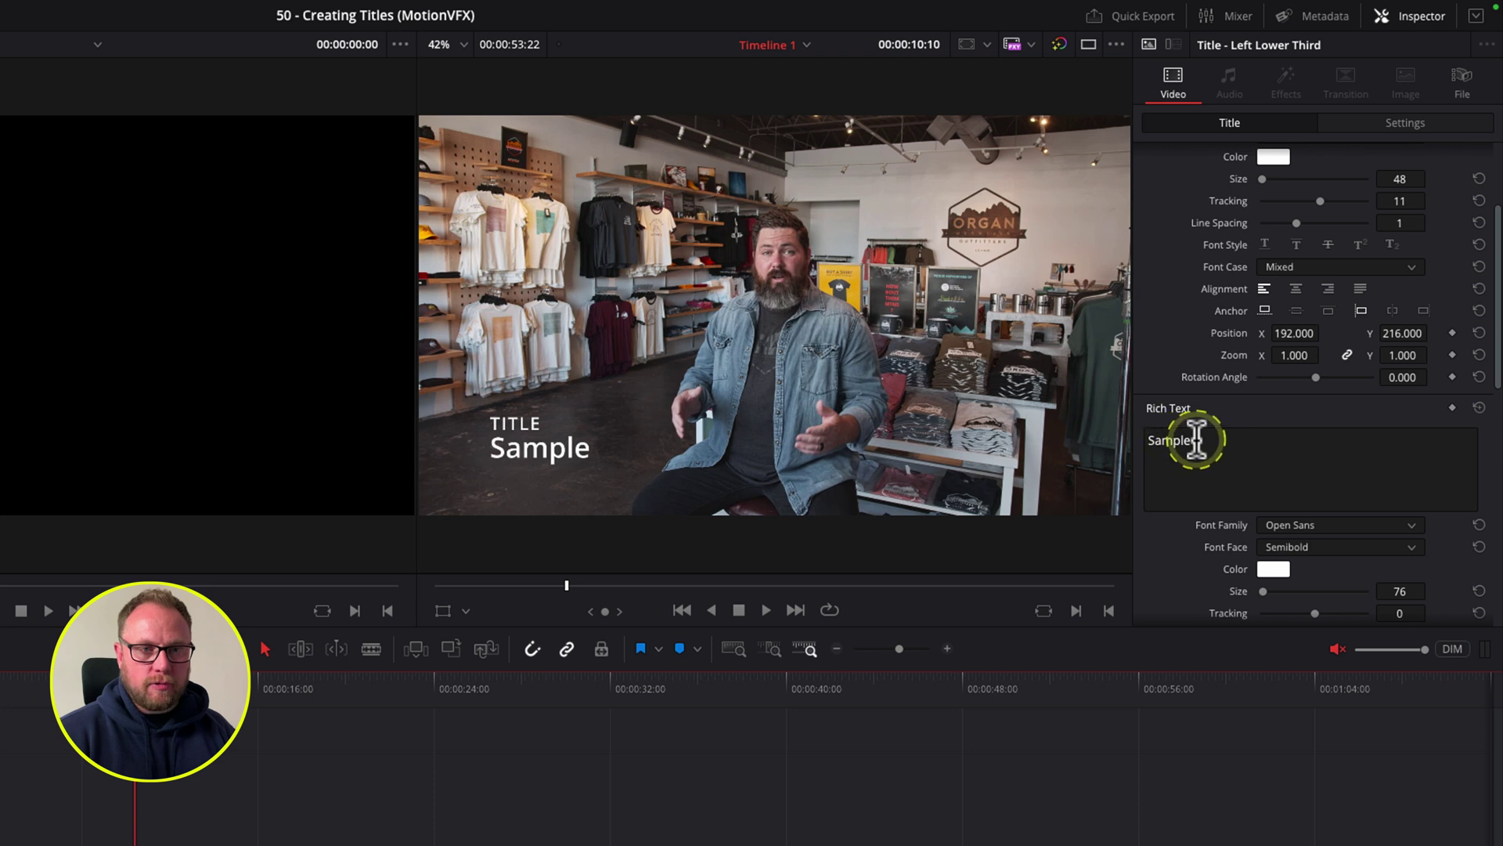
scroll(1171, 326, "up", 3)
double_click(1151, 188)
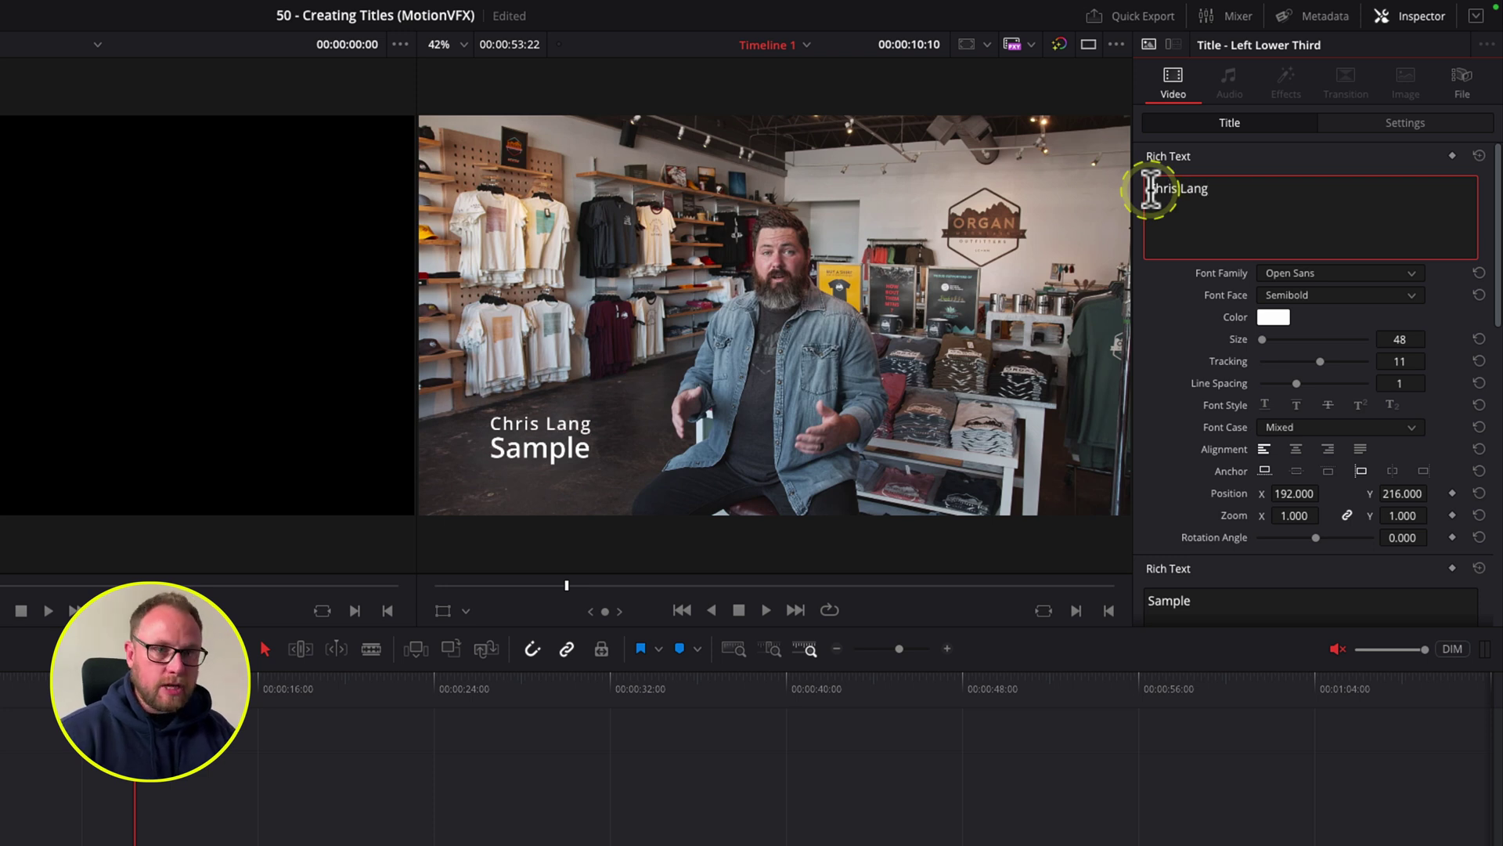
scroll(1174, 438, "down", 1)
double_click(1148, 534)
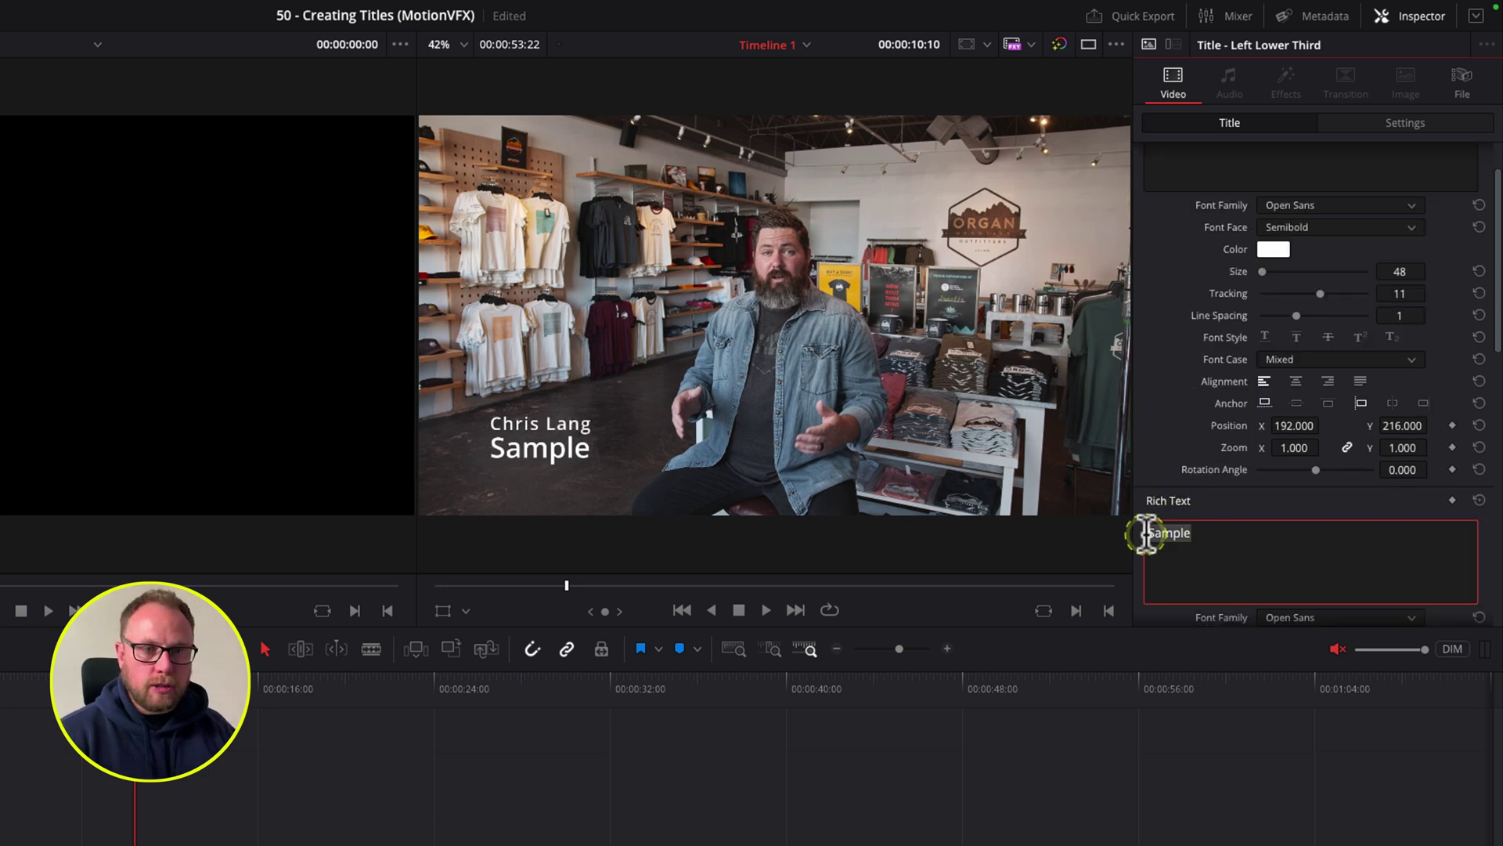
type("FOUNDER")
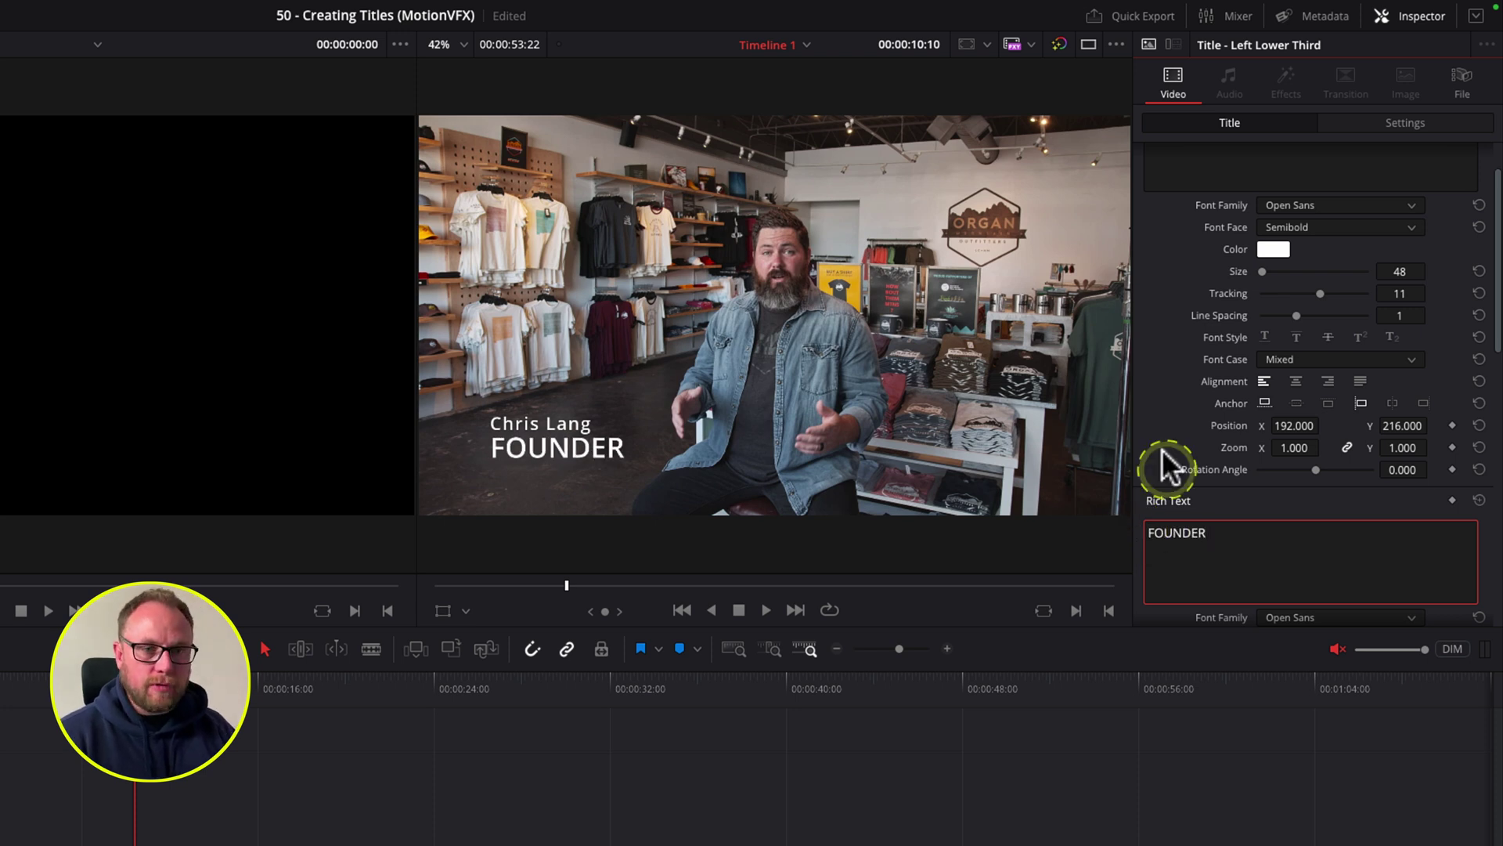
Step: Enlarge the name, shrink FOUNDER to size 47, and reposition both text lines
scroll(1175, 430, "down", 1)
mouse_move(1402, 260)
left_mouse_down()
mouse_move(1423, 260)
mouse_move(1404, 262)
left_mouse_up()
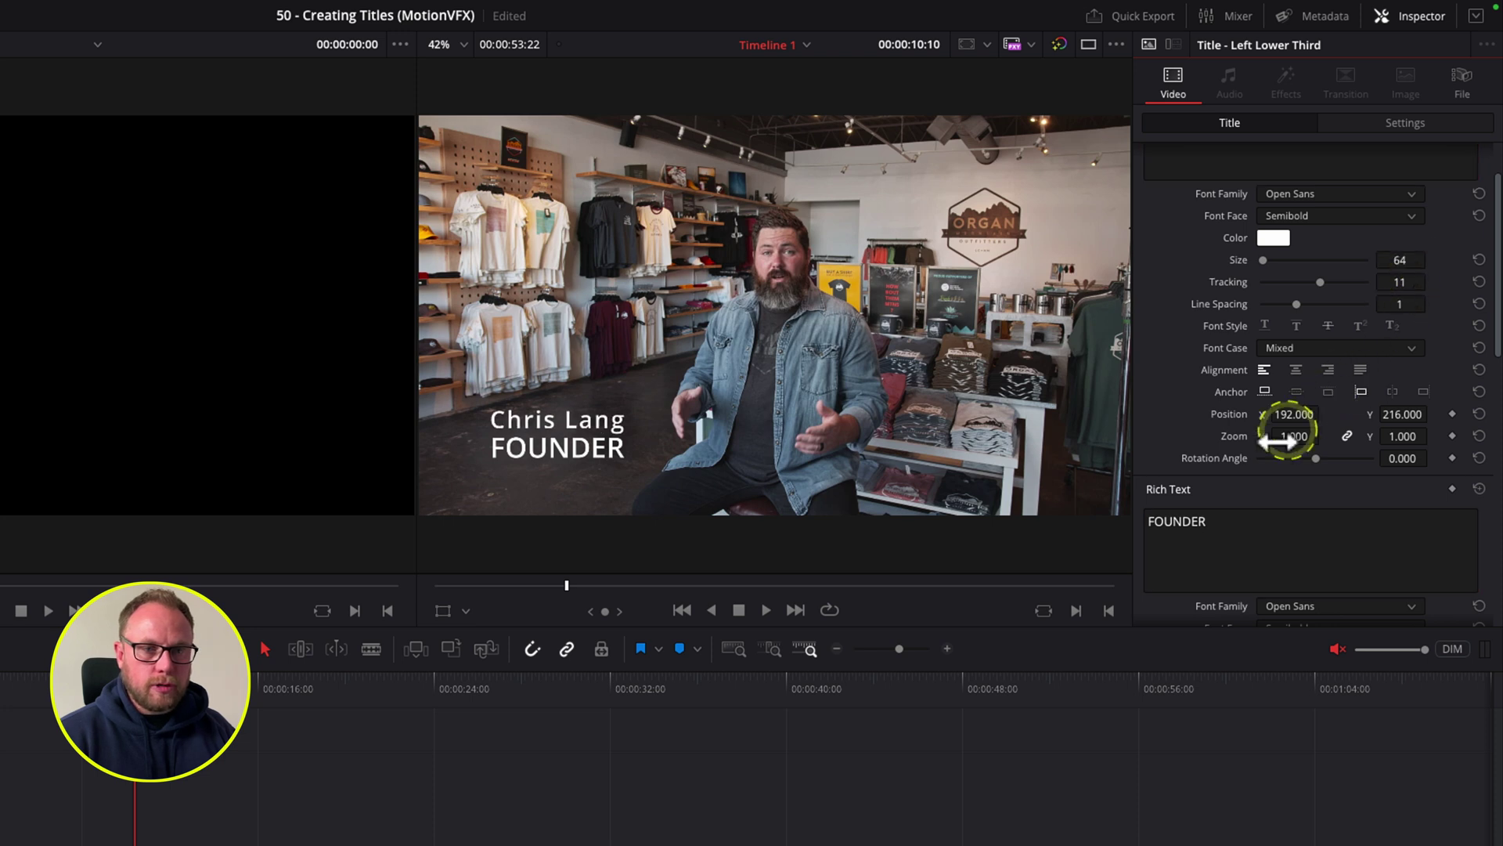
scroll(1276, 447, "down", 4)
mouse_move(1404, 386)
left_mouse_down()
mouse_move(1375, 379)
mouse_move(1402, 386)
left_mouse_up()
left_click(1246, 284)
scroll(1237, 274, "up", 3)
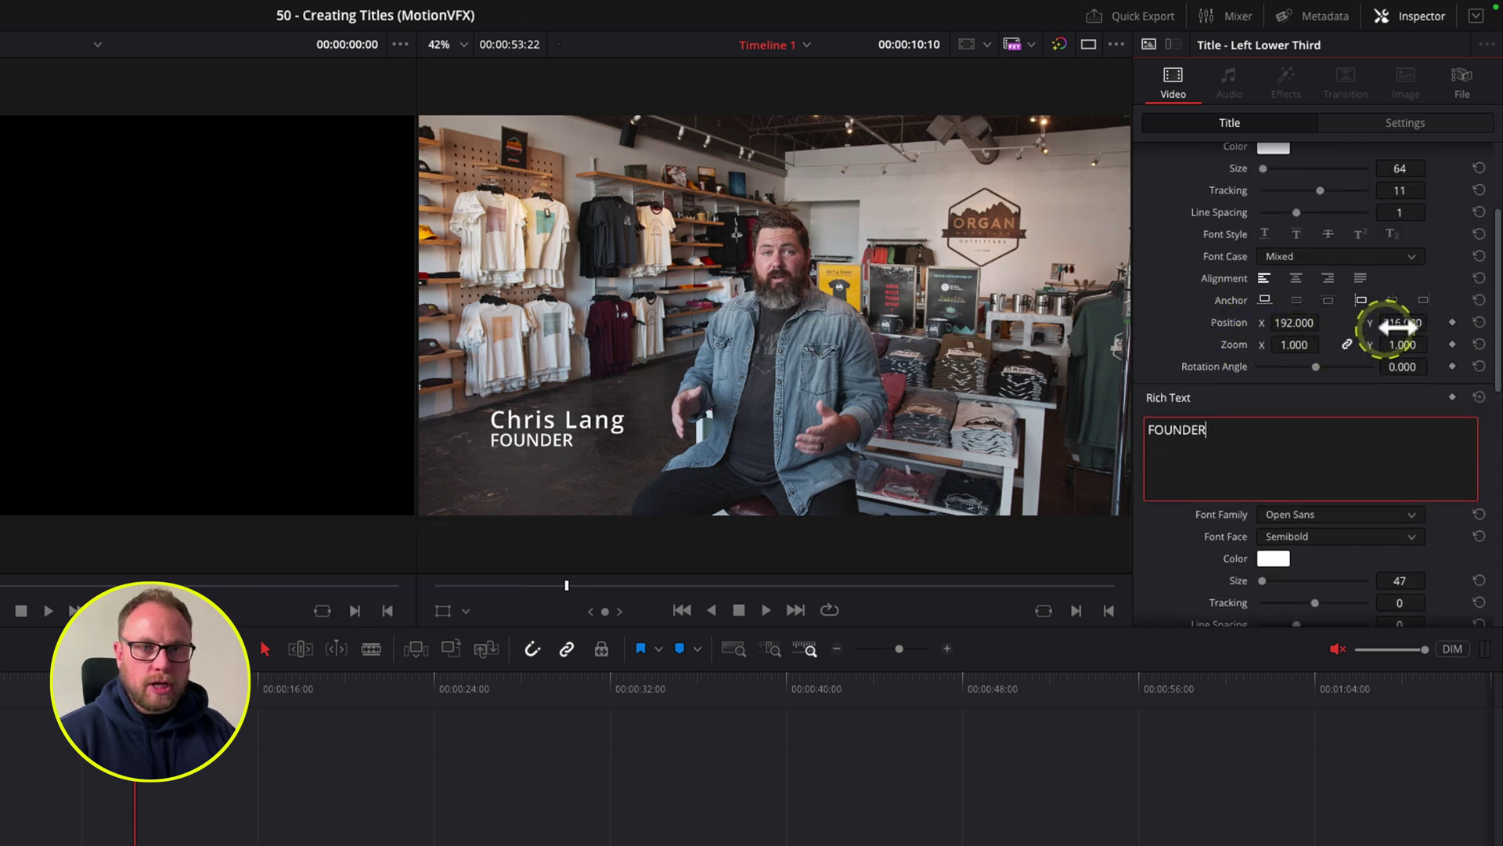
mouse_move(1401, 322)
left_mouse_down()
mouse_move(1241, 319)
mouse_move(1292, 322)
left_mouse_up()
scroll(1187, 537, "down", 8)
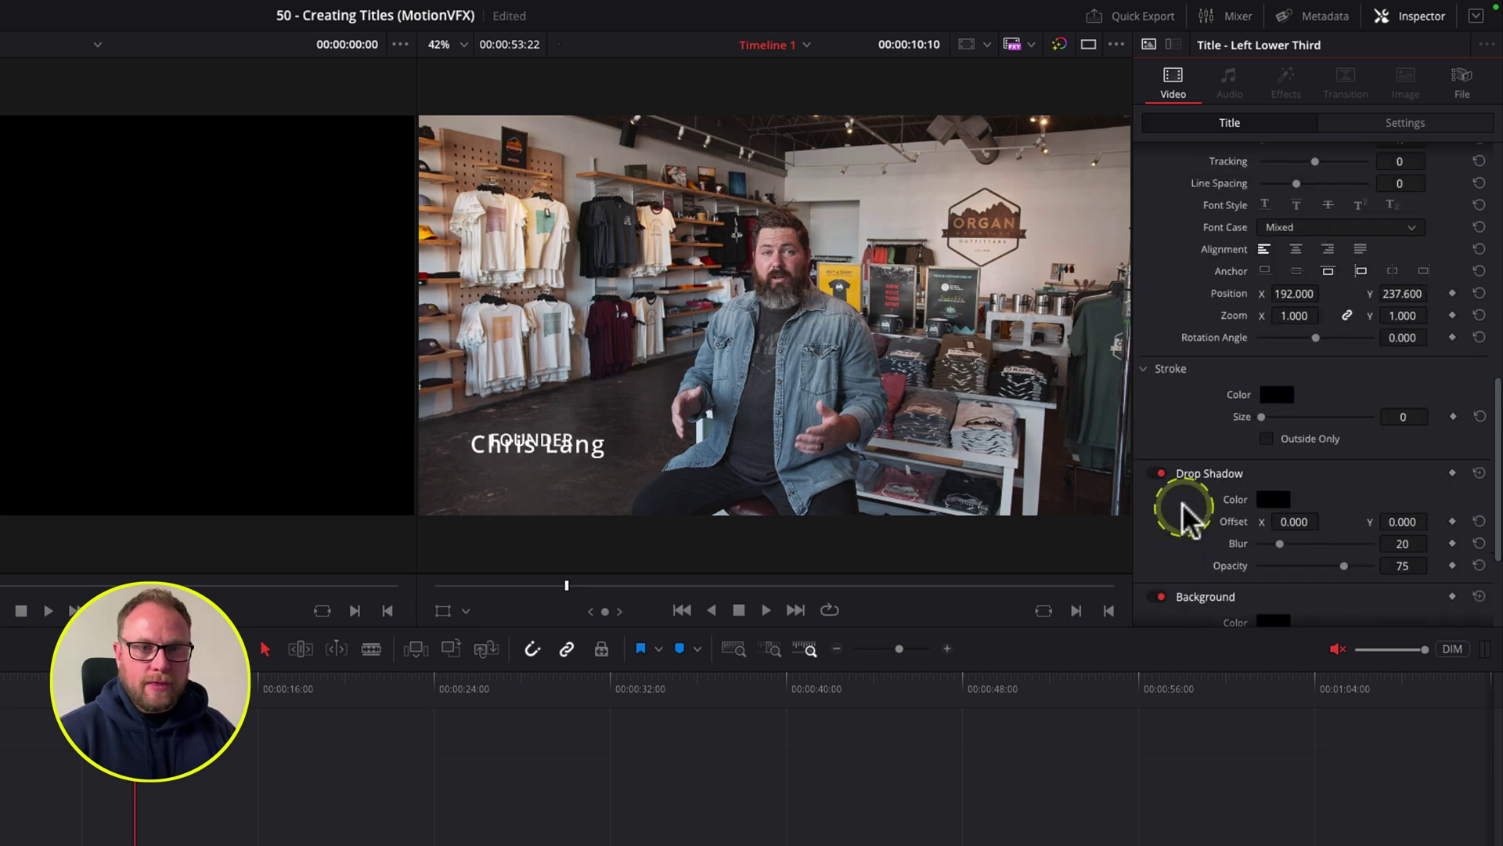
scroll(1186, 533, "up", 3)
left_click_drag(1400, 340, 1231, 342)
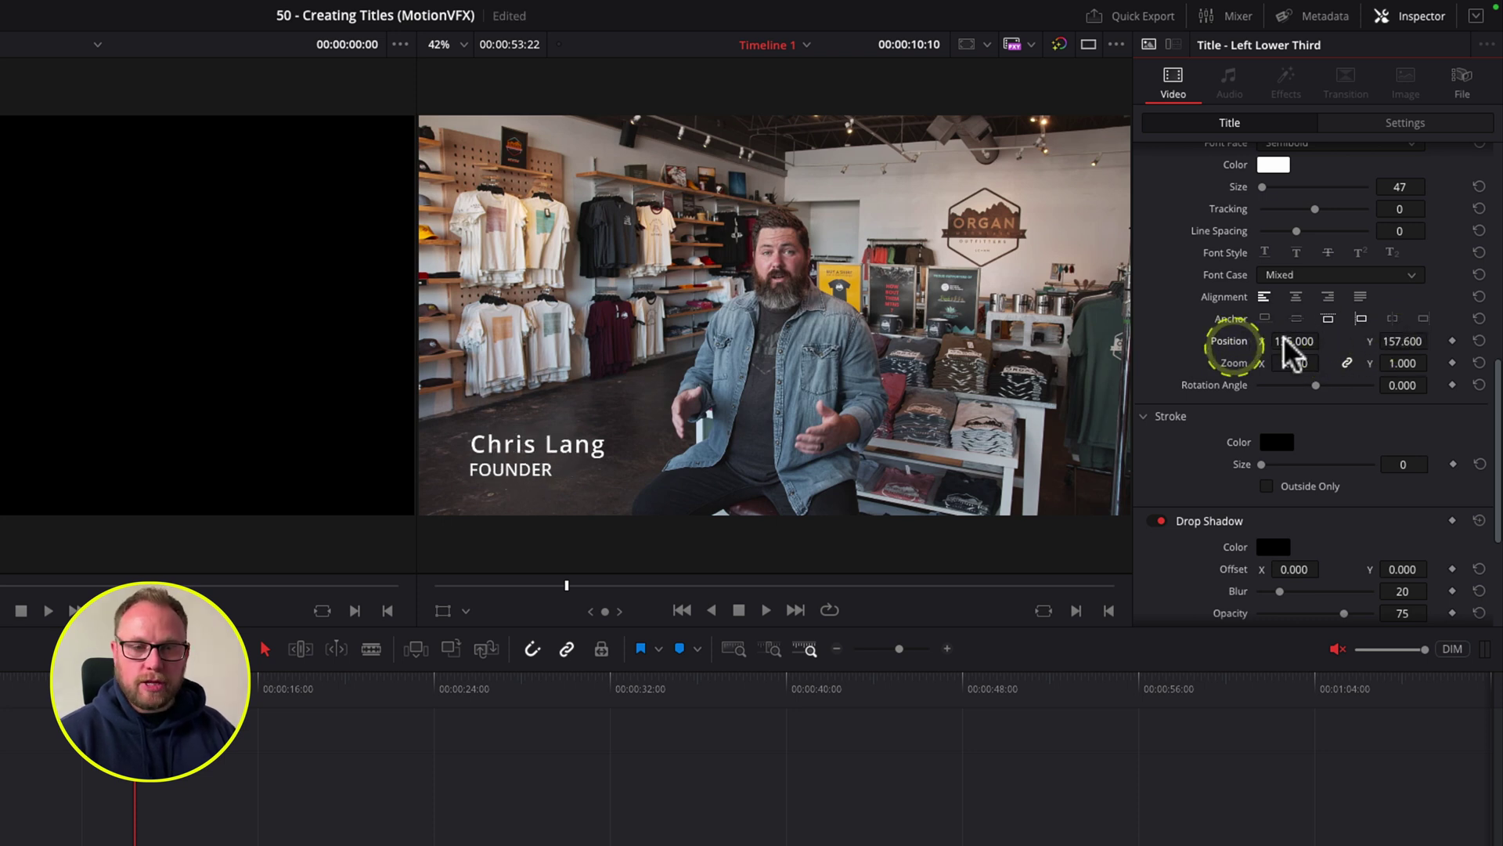
Step: Add a dark background box with width 0.463 and height 0.229 behind the lower third
scroll(1198, 493, "down", 5)
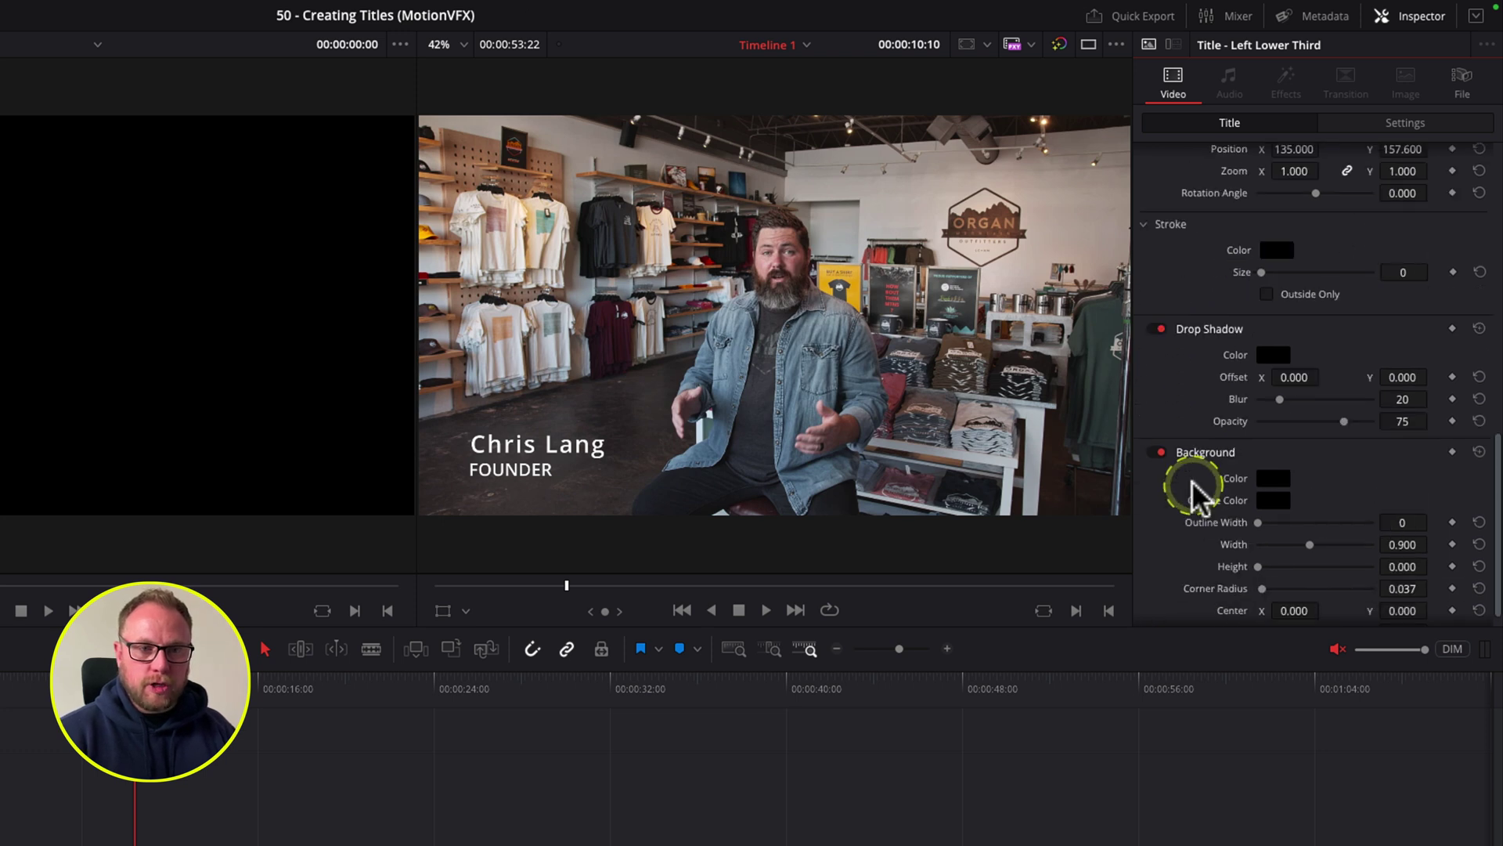
scroll(1171, 493, "down", 1)
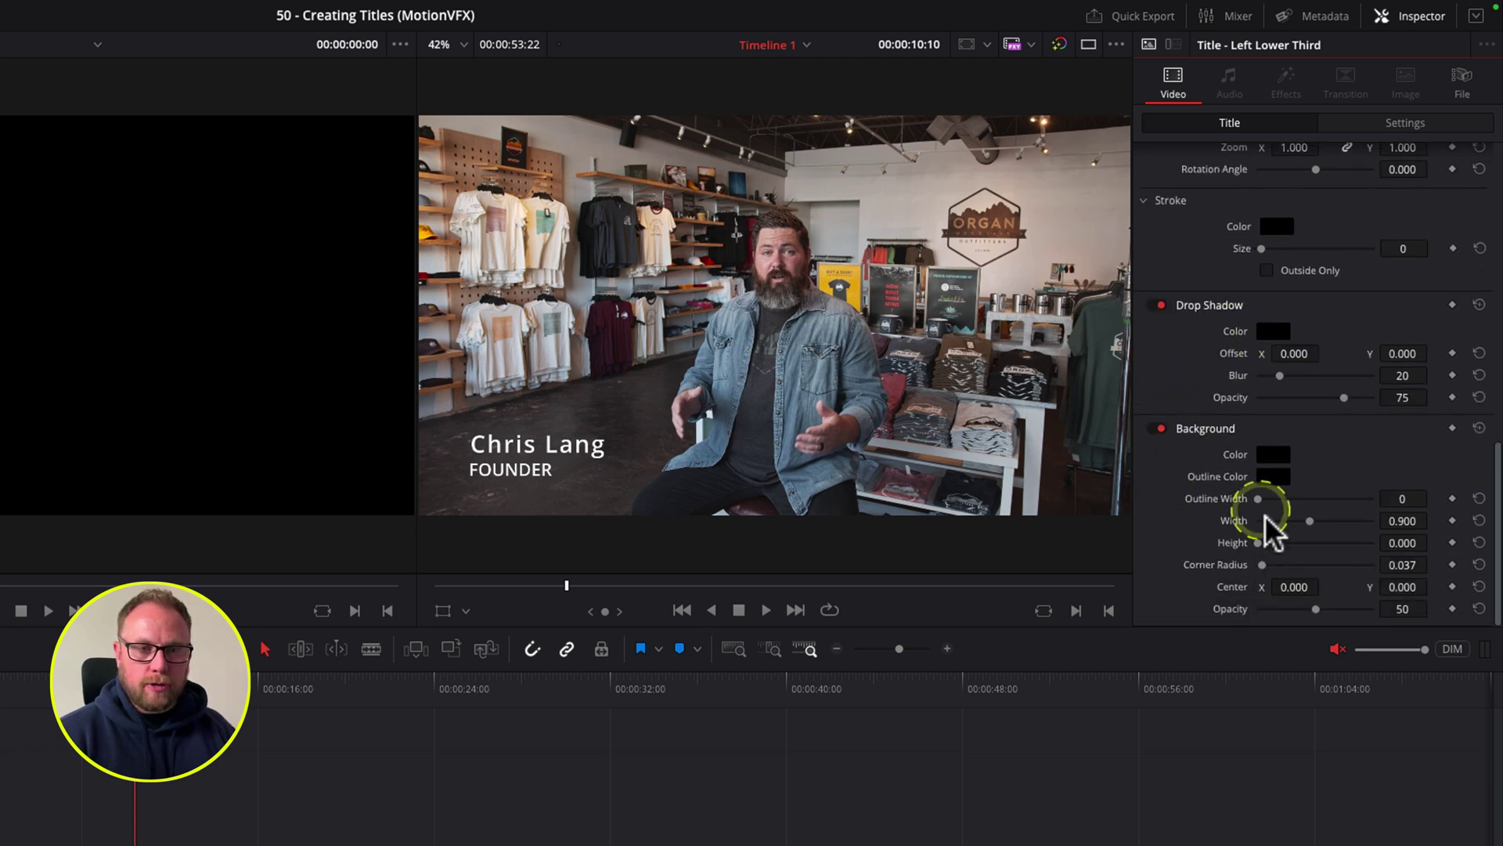
left_click_drag(1258, 540, 1272, 545)
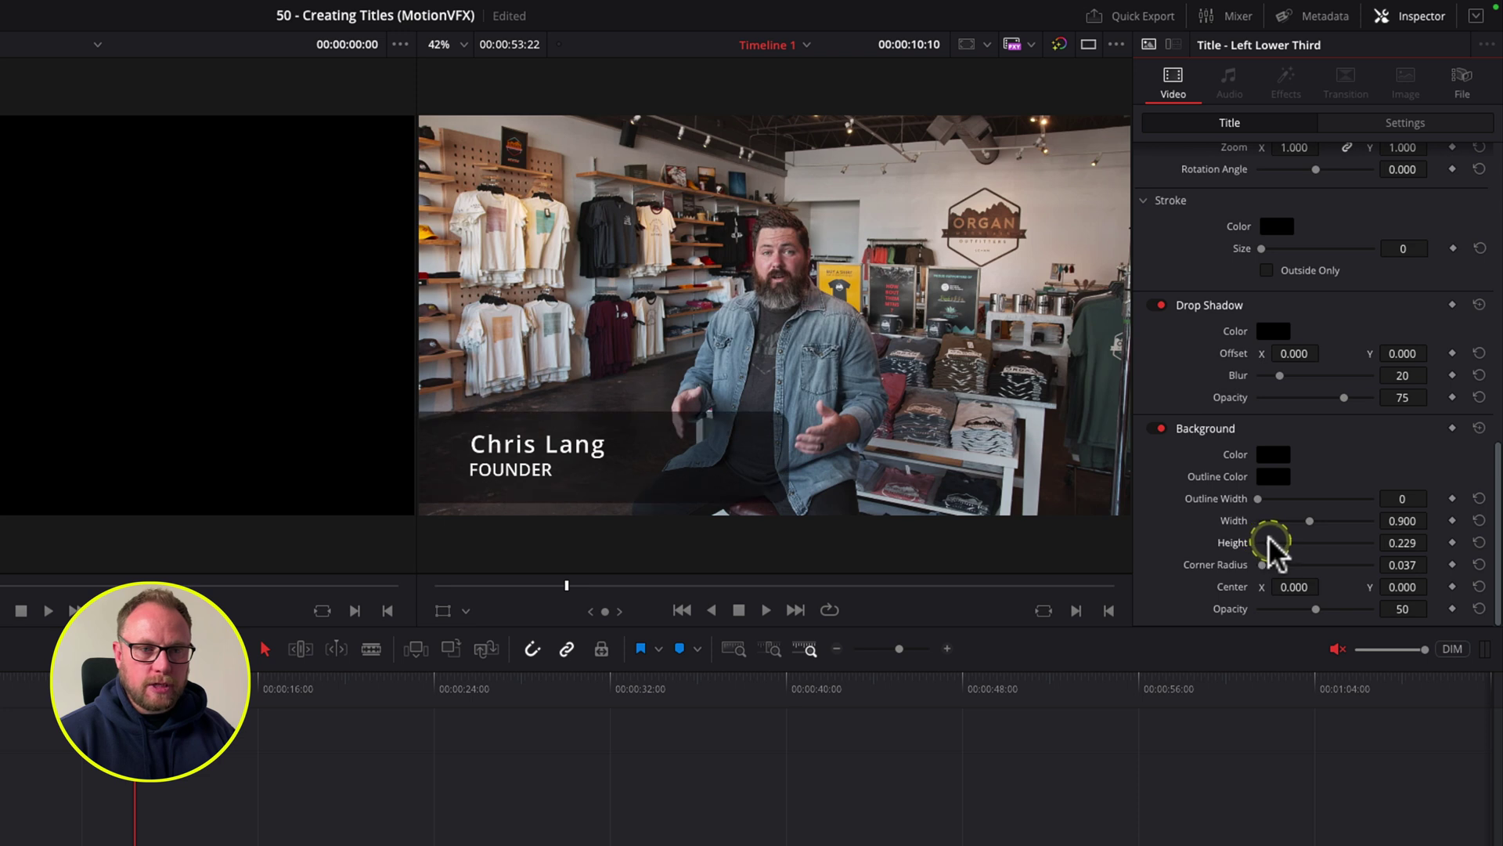
left_click_drag(1402, 520, 1016, 520)
left_click_drag(1402, 586, 1404, 587)
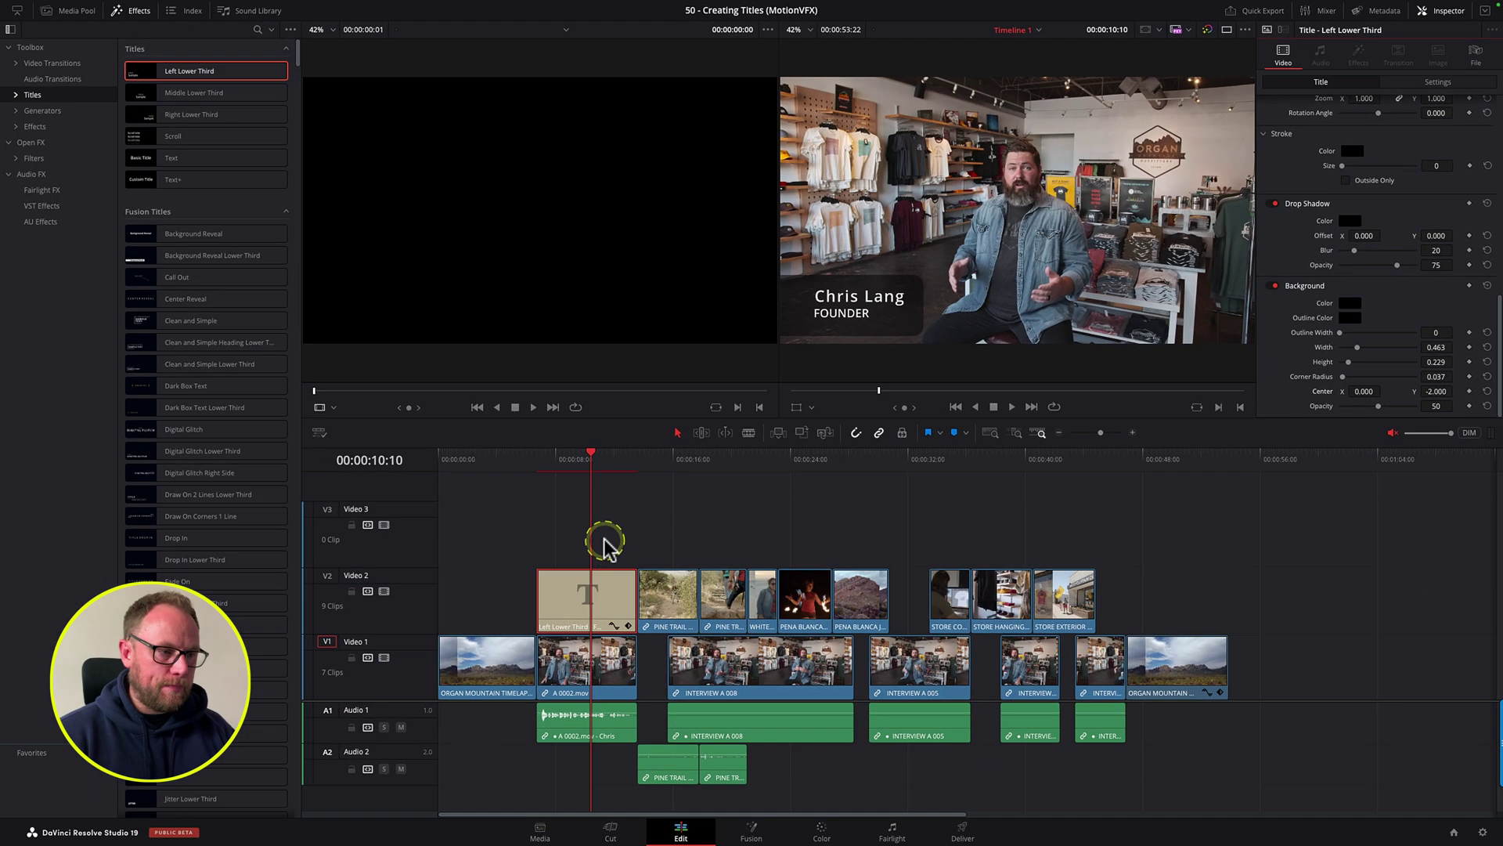
Step: Place a Text+ title on Video 2 above A 0002.mov, lengthen it, and show its Inspector settings
left_click(553, 573)
left_click(568, 632)
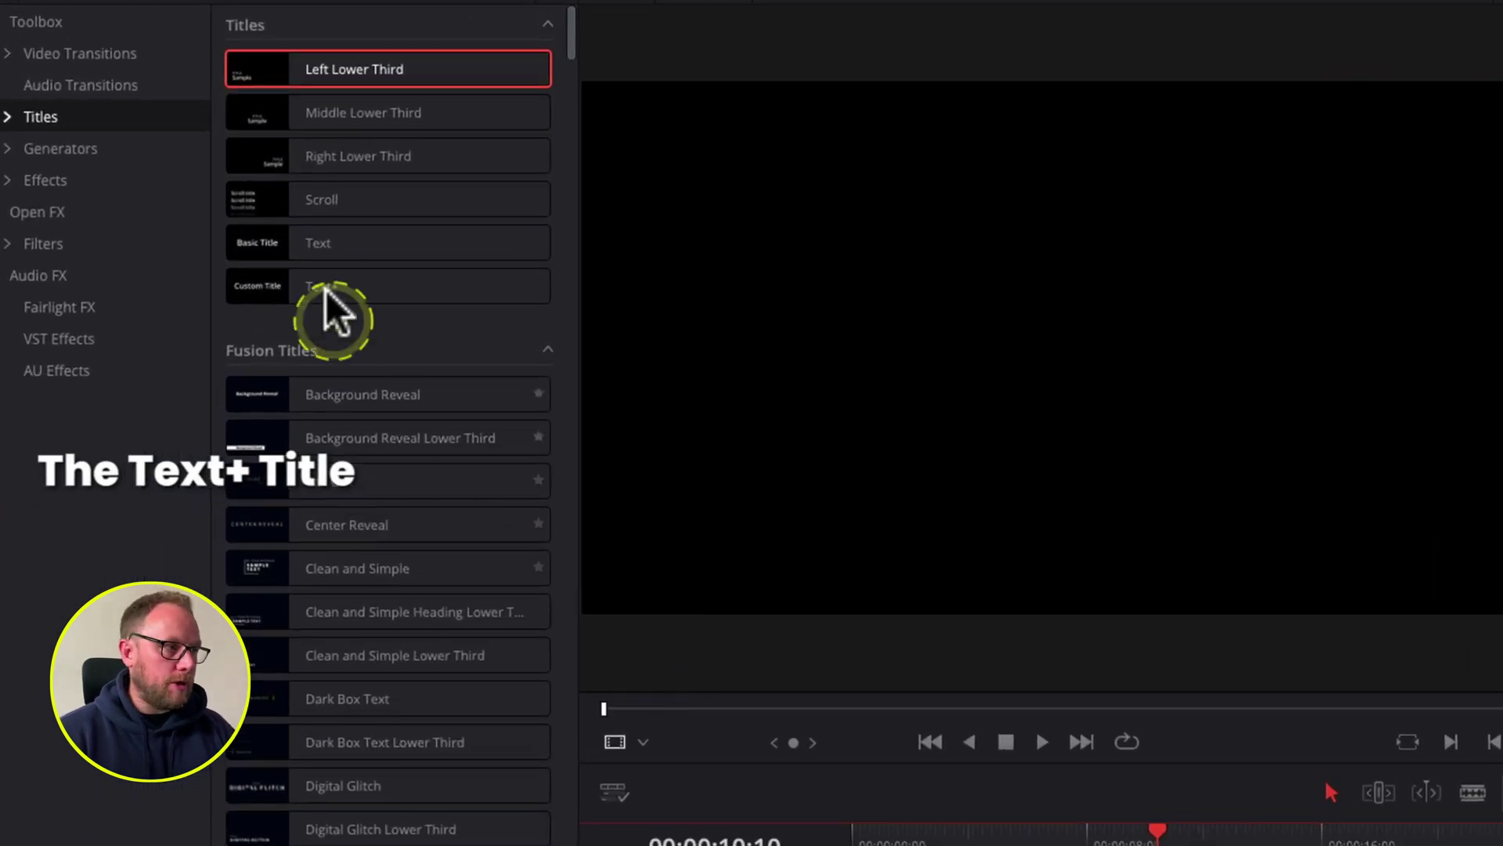
left_click_drag(252, 295, 765, 755)
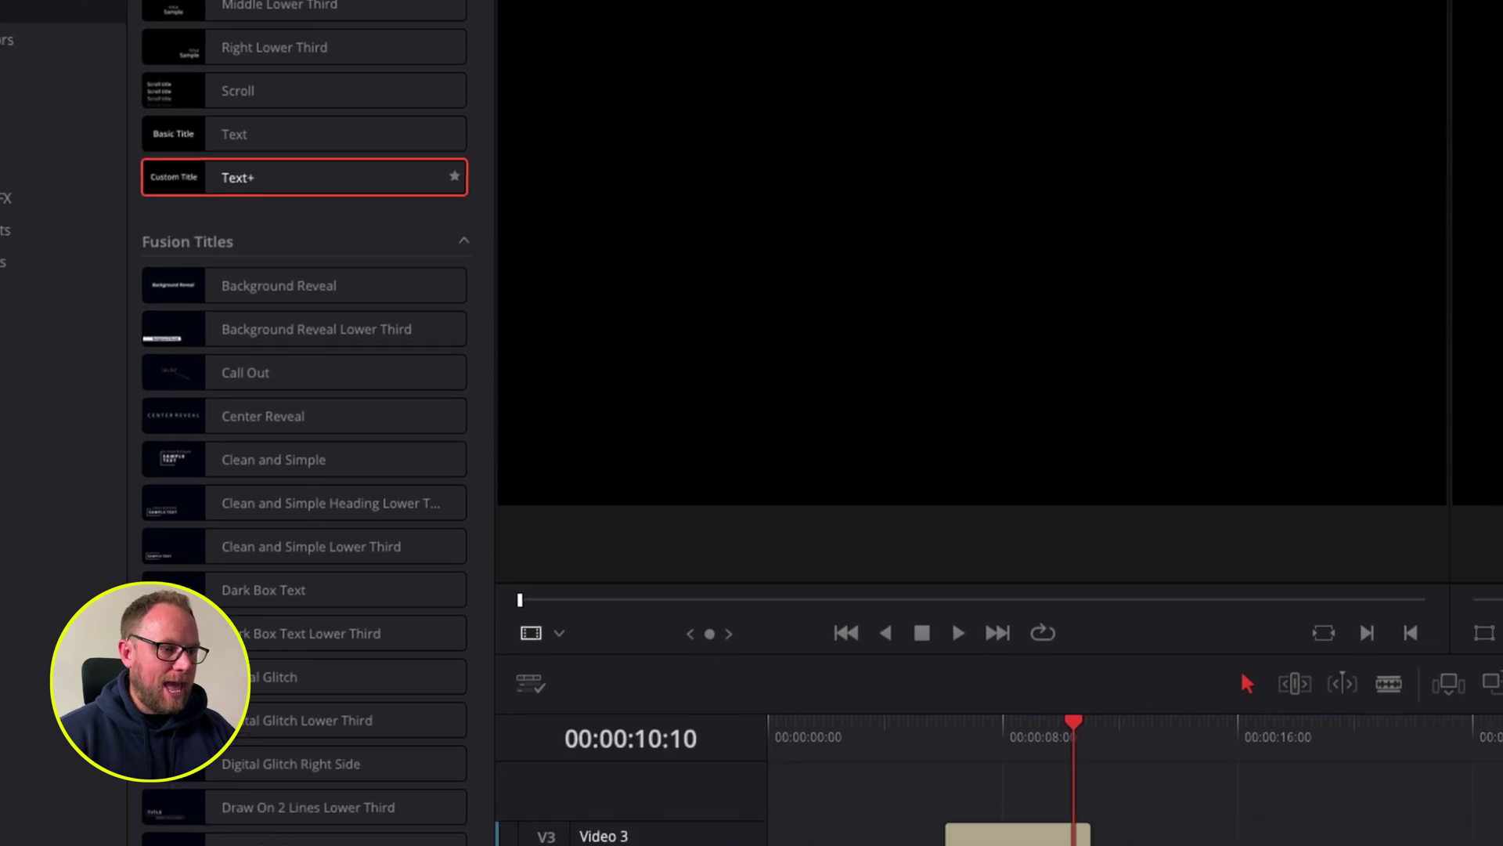
left_click_drag(955, 845, 515, 375)
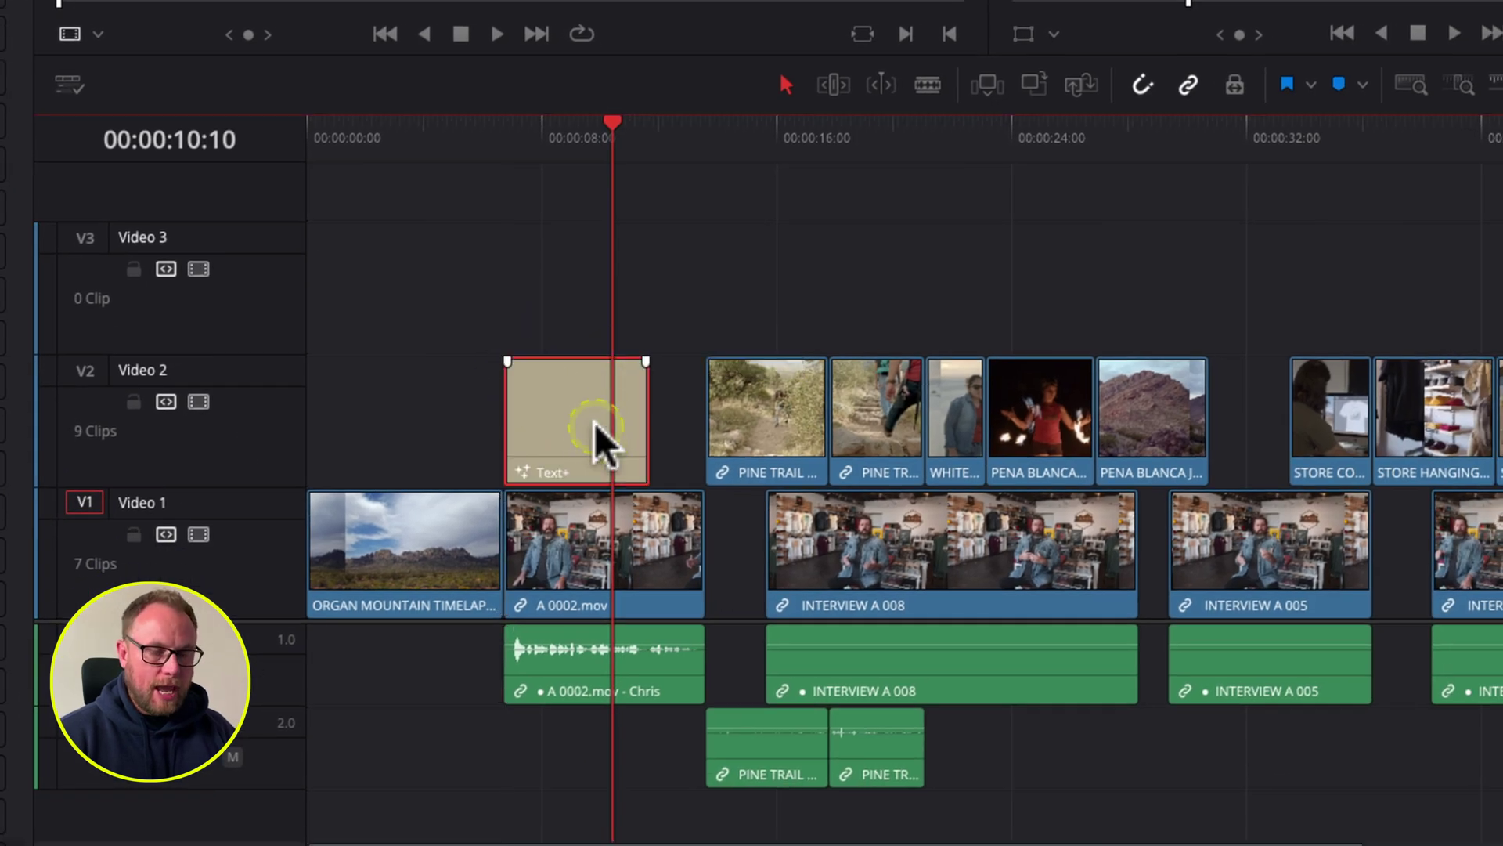
left_click_drag(629, 405, 685, 415)
left_click(616, 405)
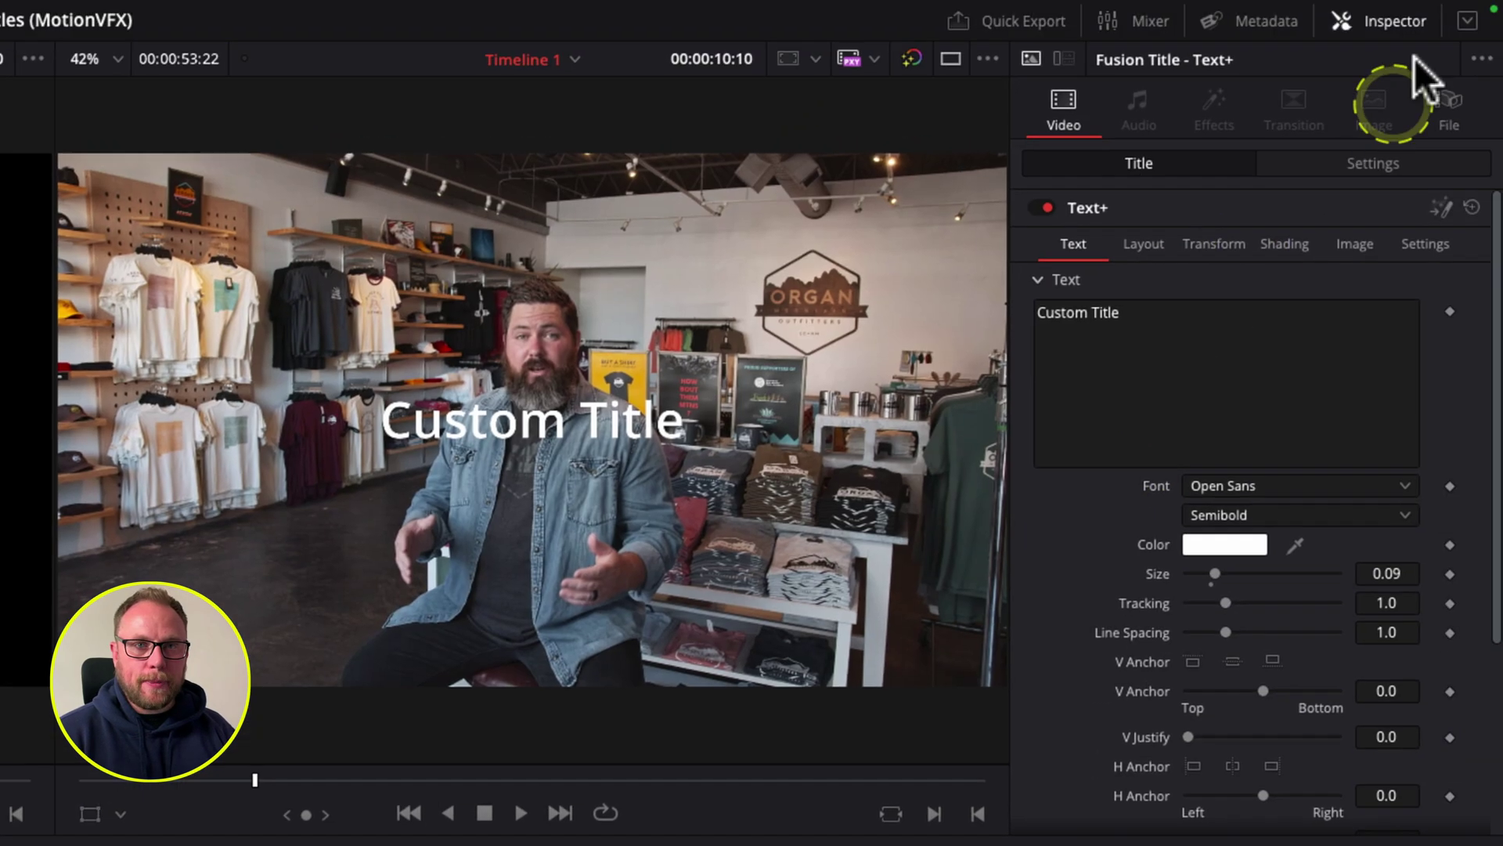
left_click(1468, 26)
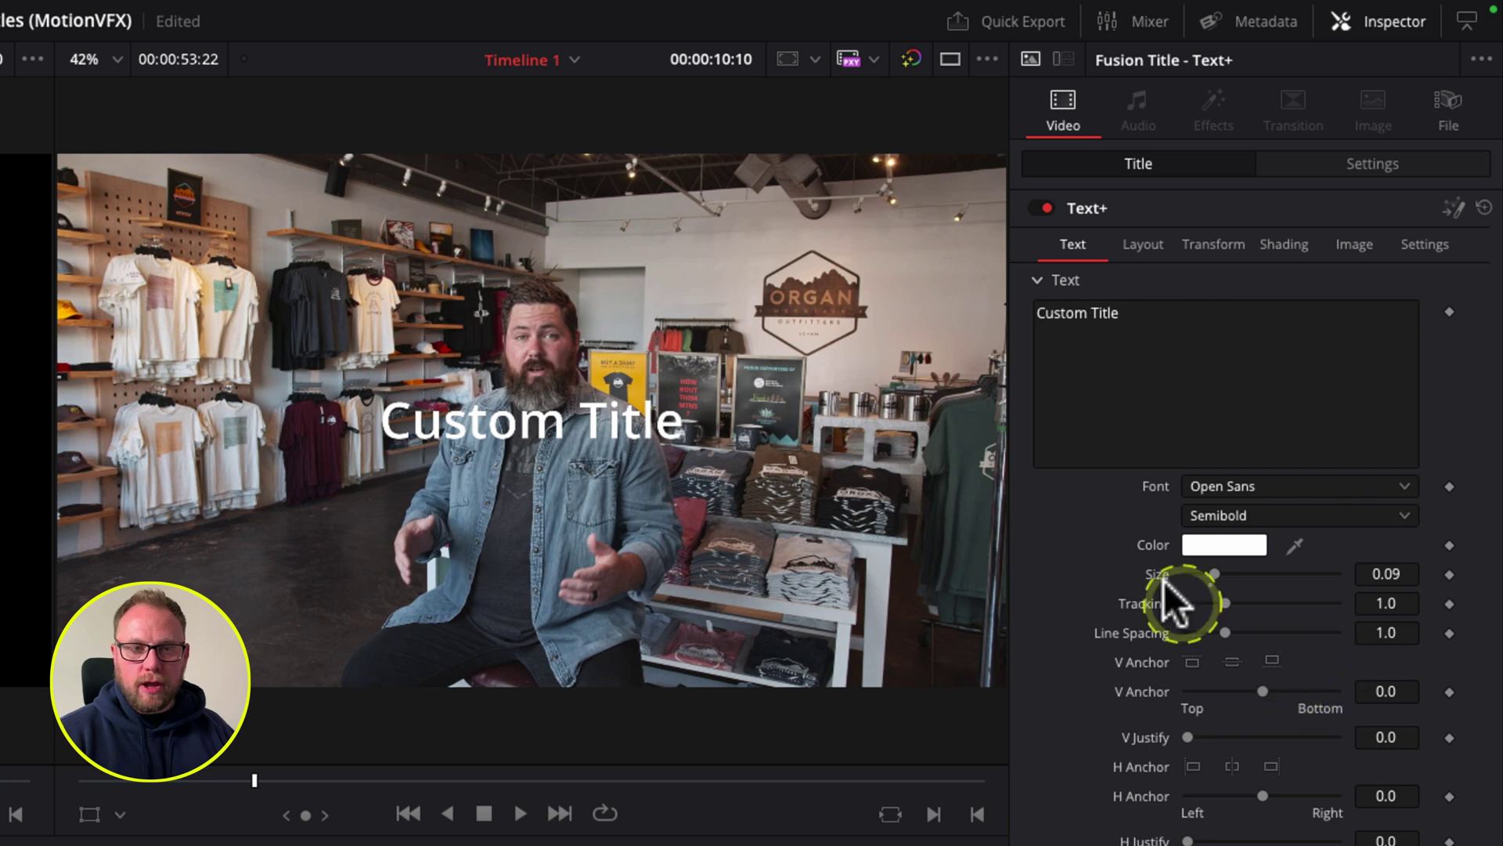
Step: Look through the Text+ title's Layout and Shading settings and select the title clip
left_click(1142, 243)
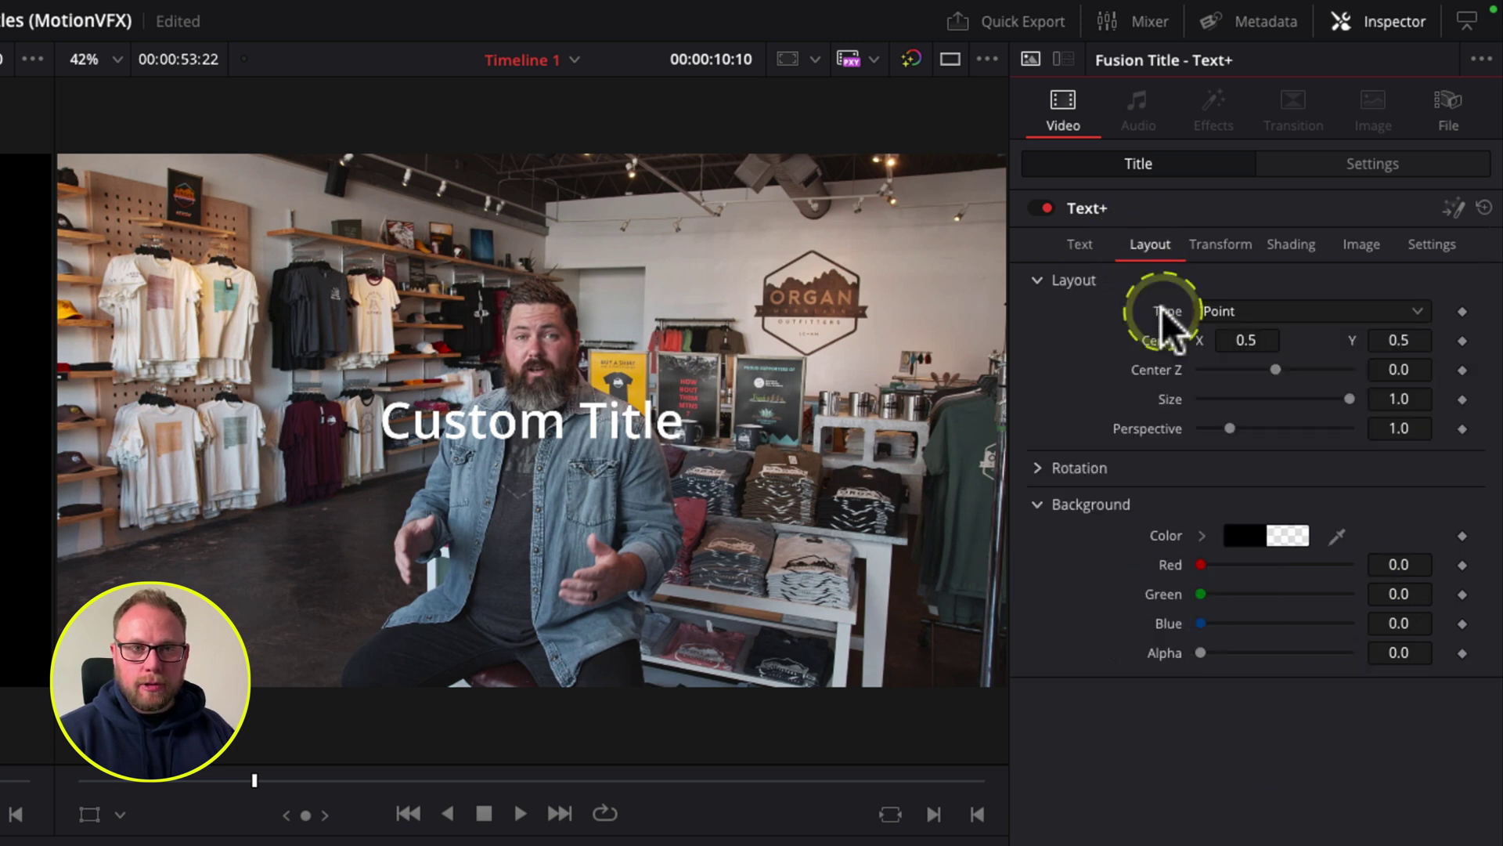
left_click(1221, 239)
left_click(1273, 245)
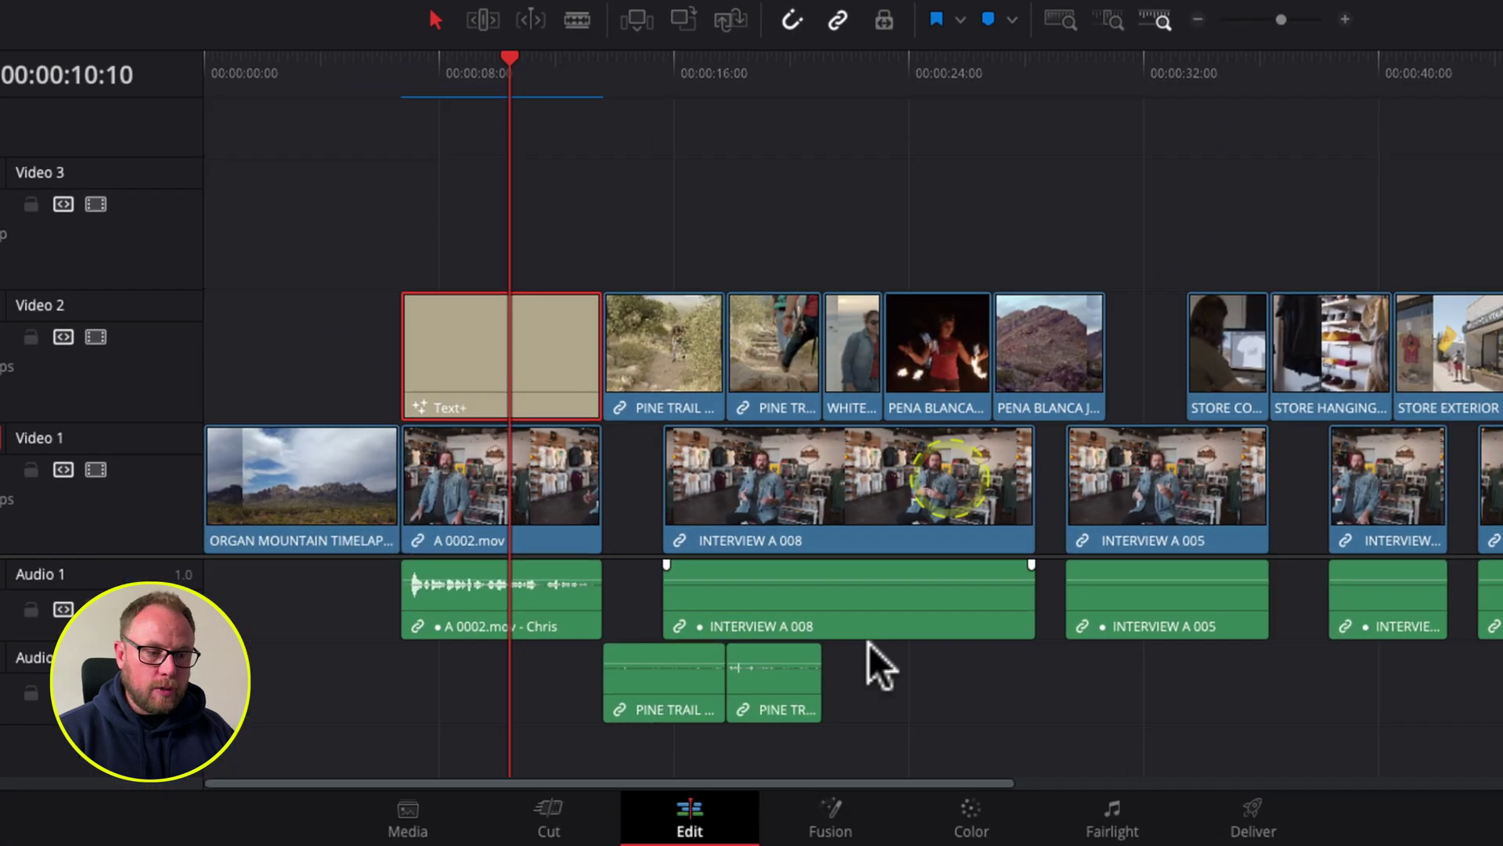
left_click(812, 815)
left_click(517, 332)
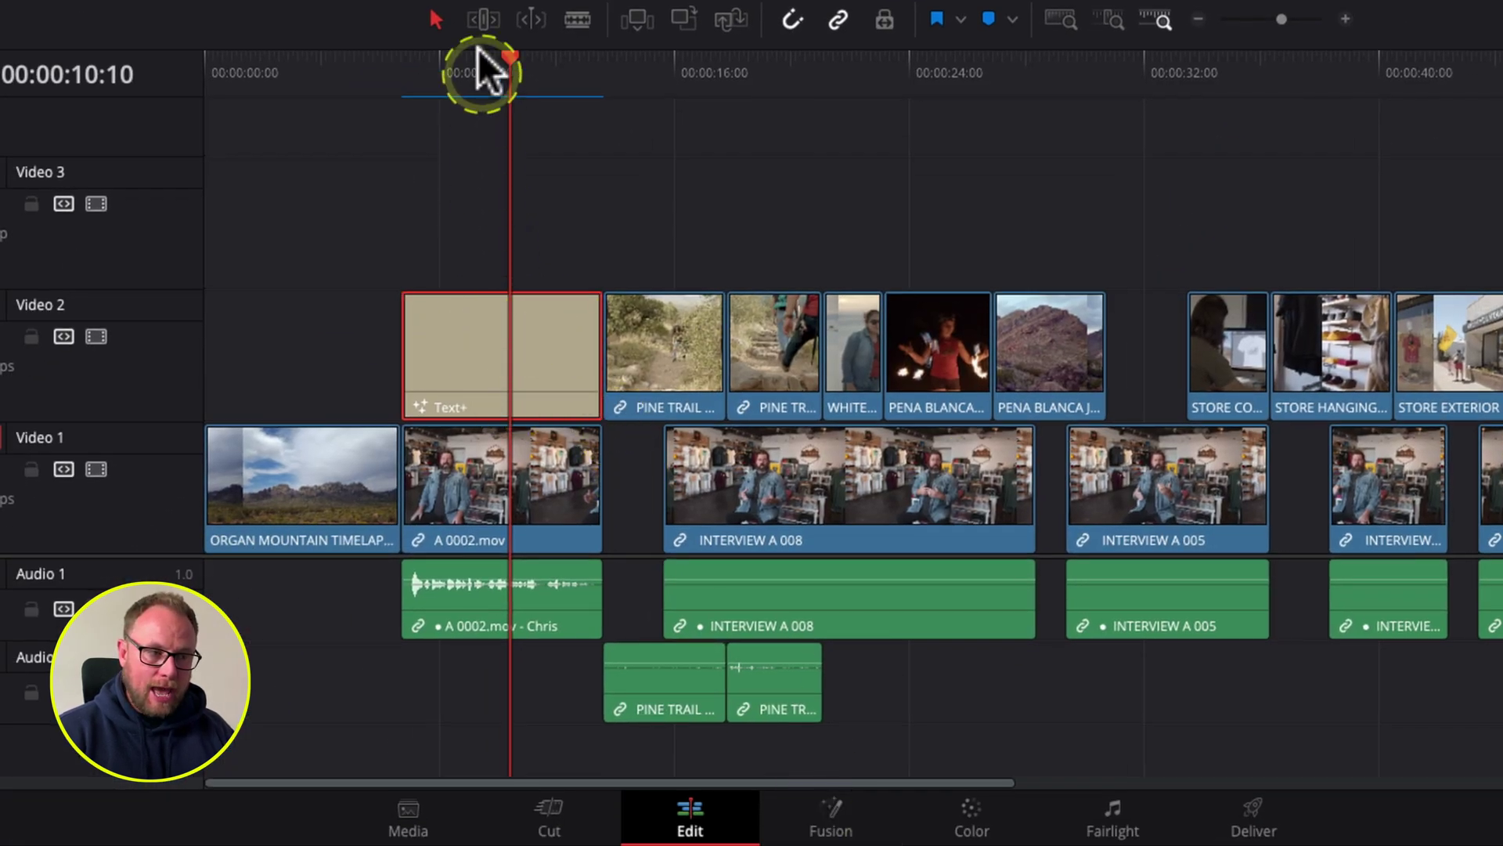
left_click(533, 303)
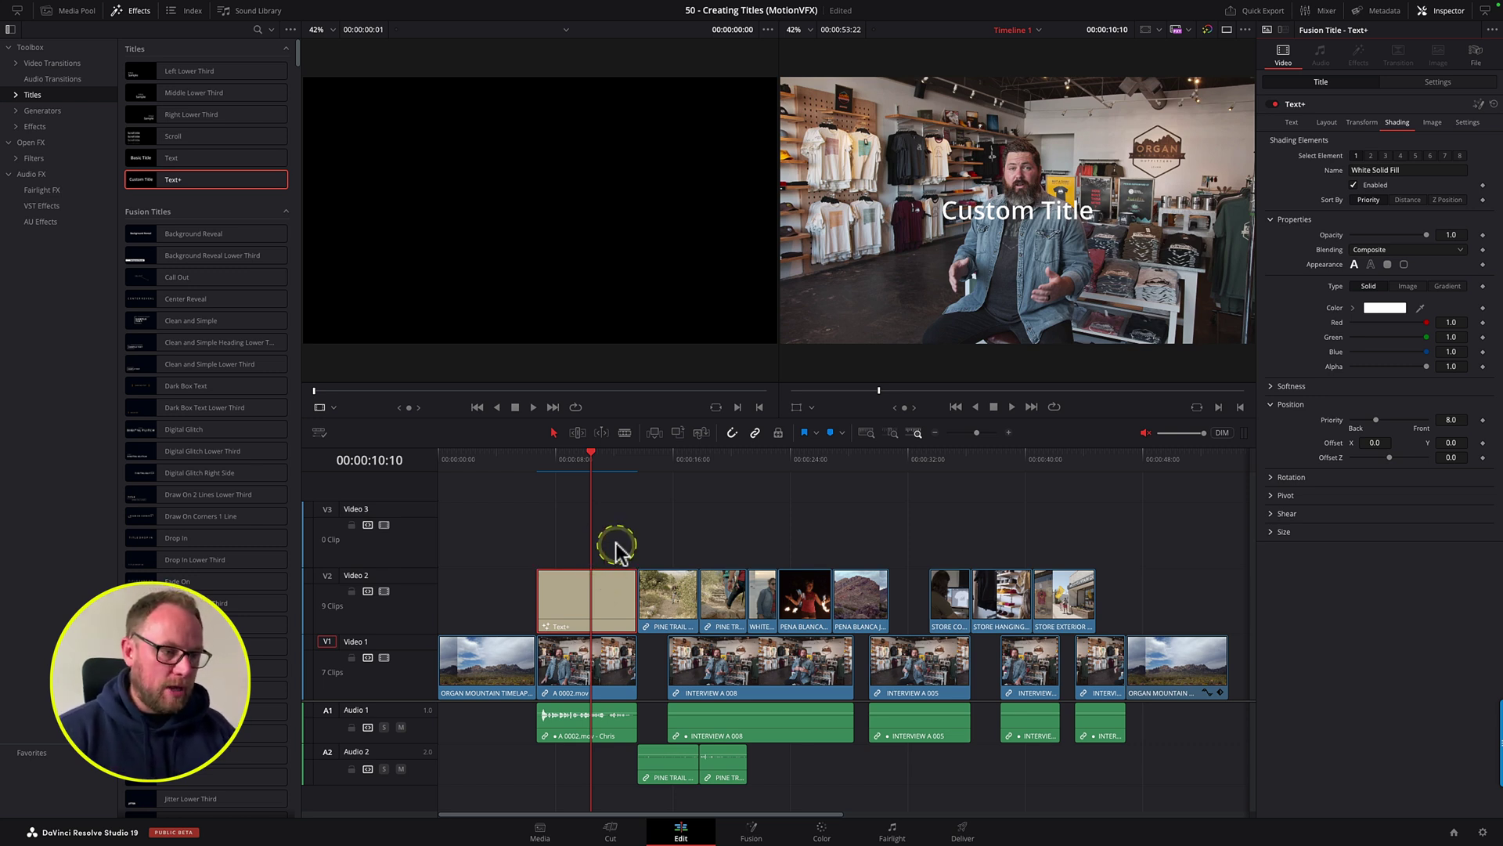
Step: Replace 'Custom Title' with the speaker's name and FOUNDER on a second line
left_click(1293, 125)
left_click_drag(1315, 155, 1256, 157)
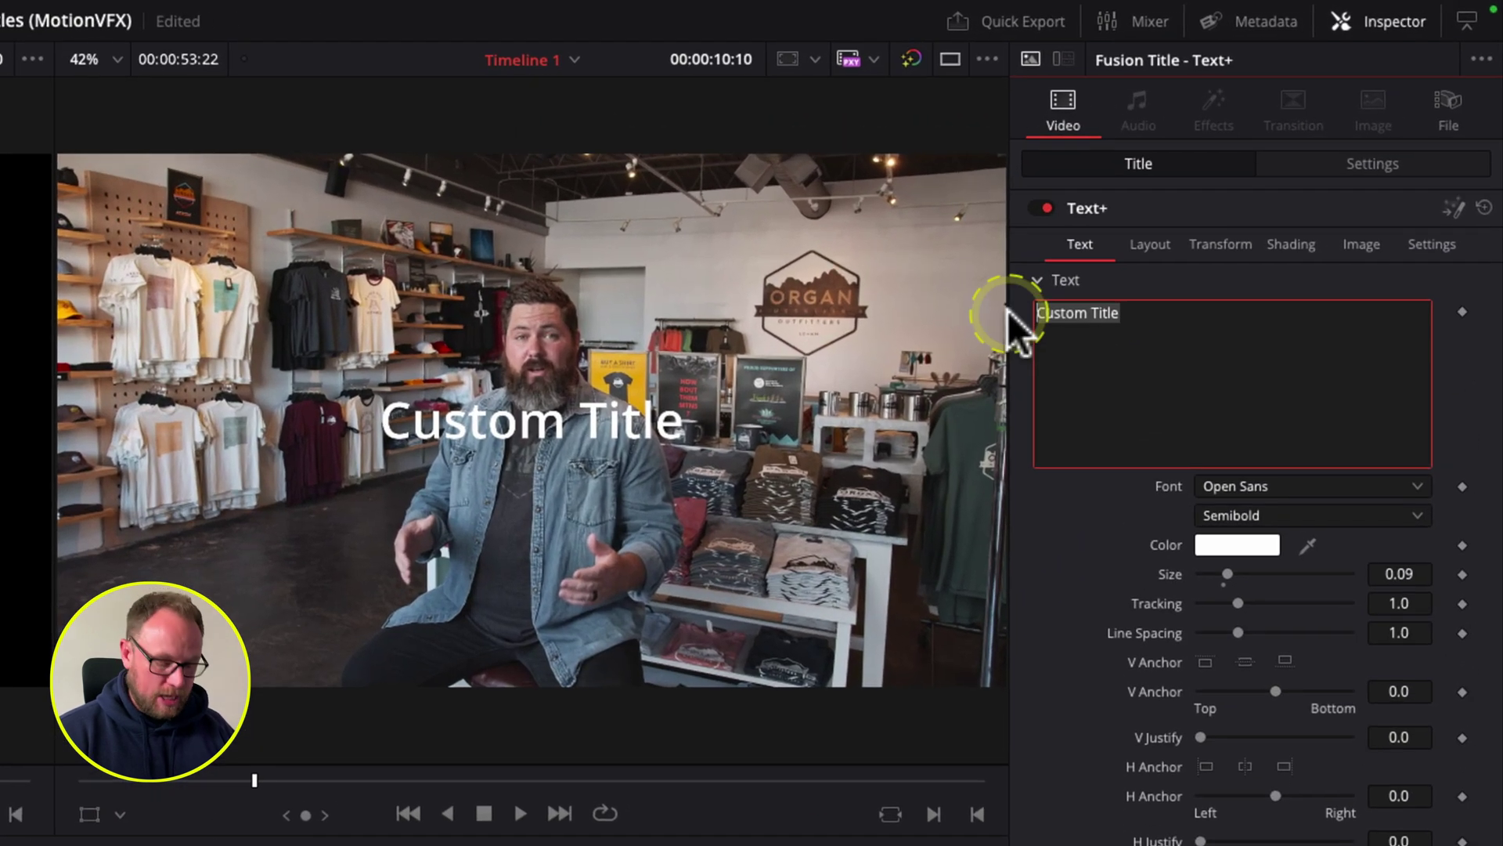
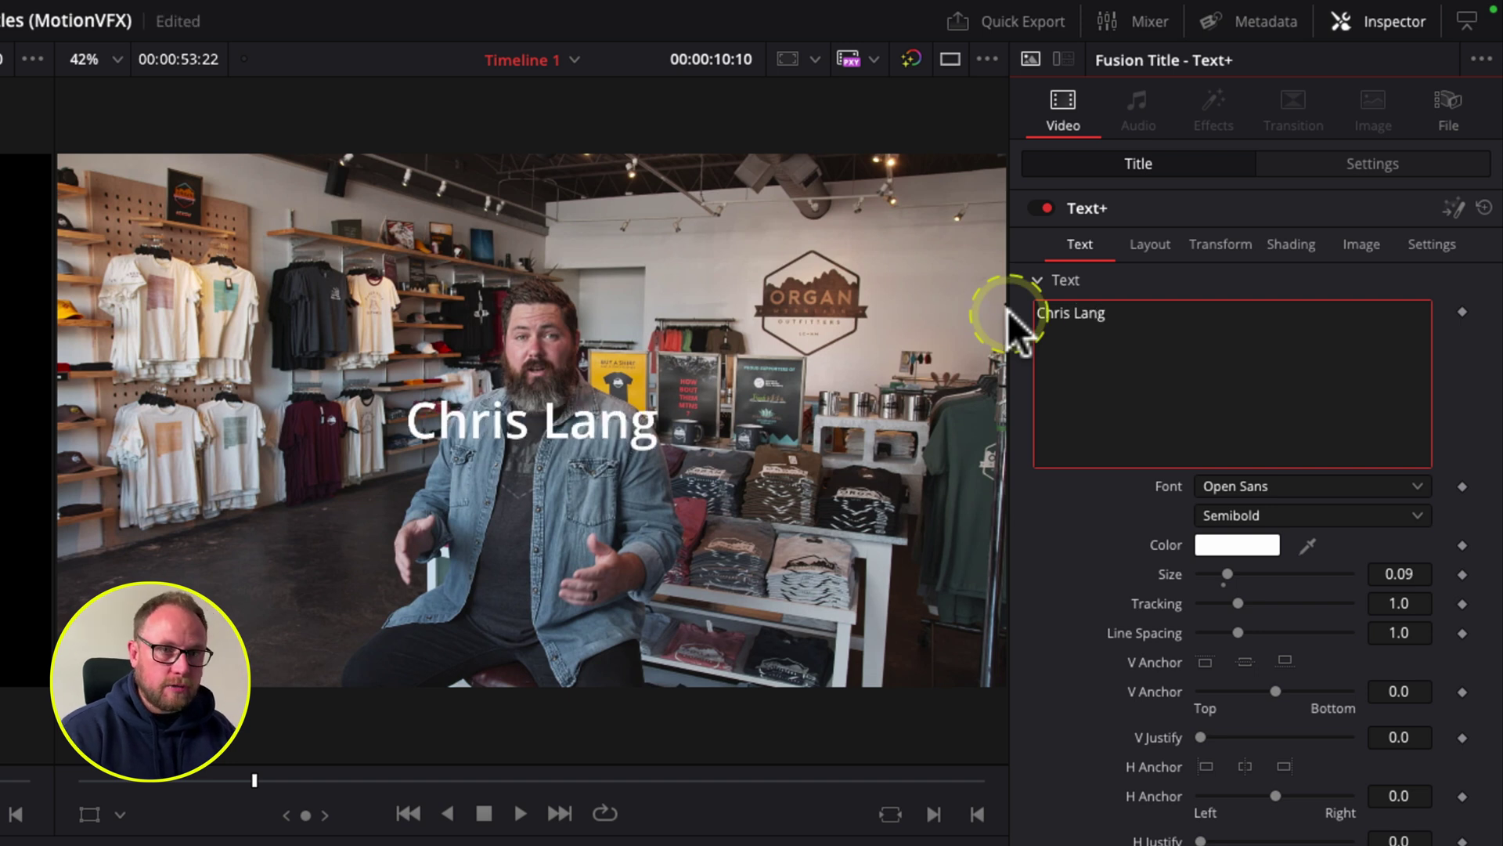
key("Return")
type("FOUNDER")
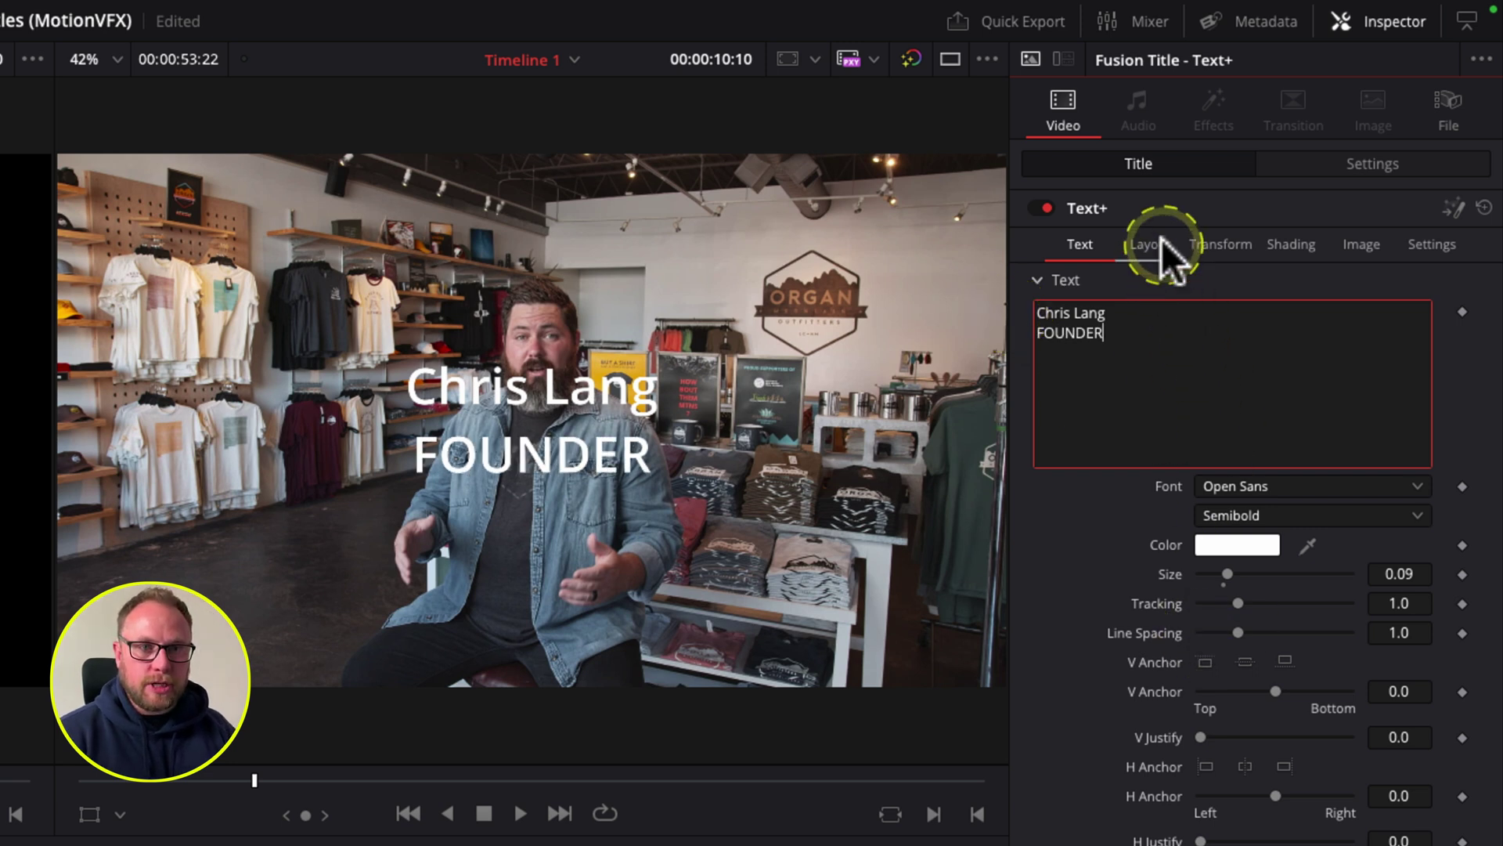
left_click(520, 454)
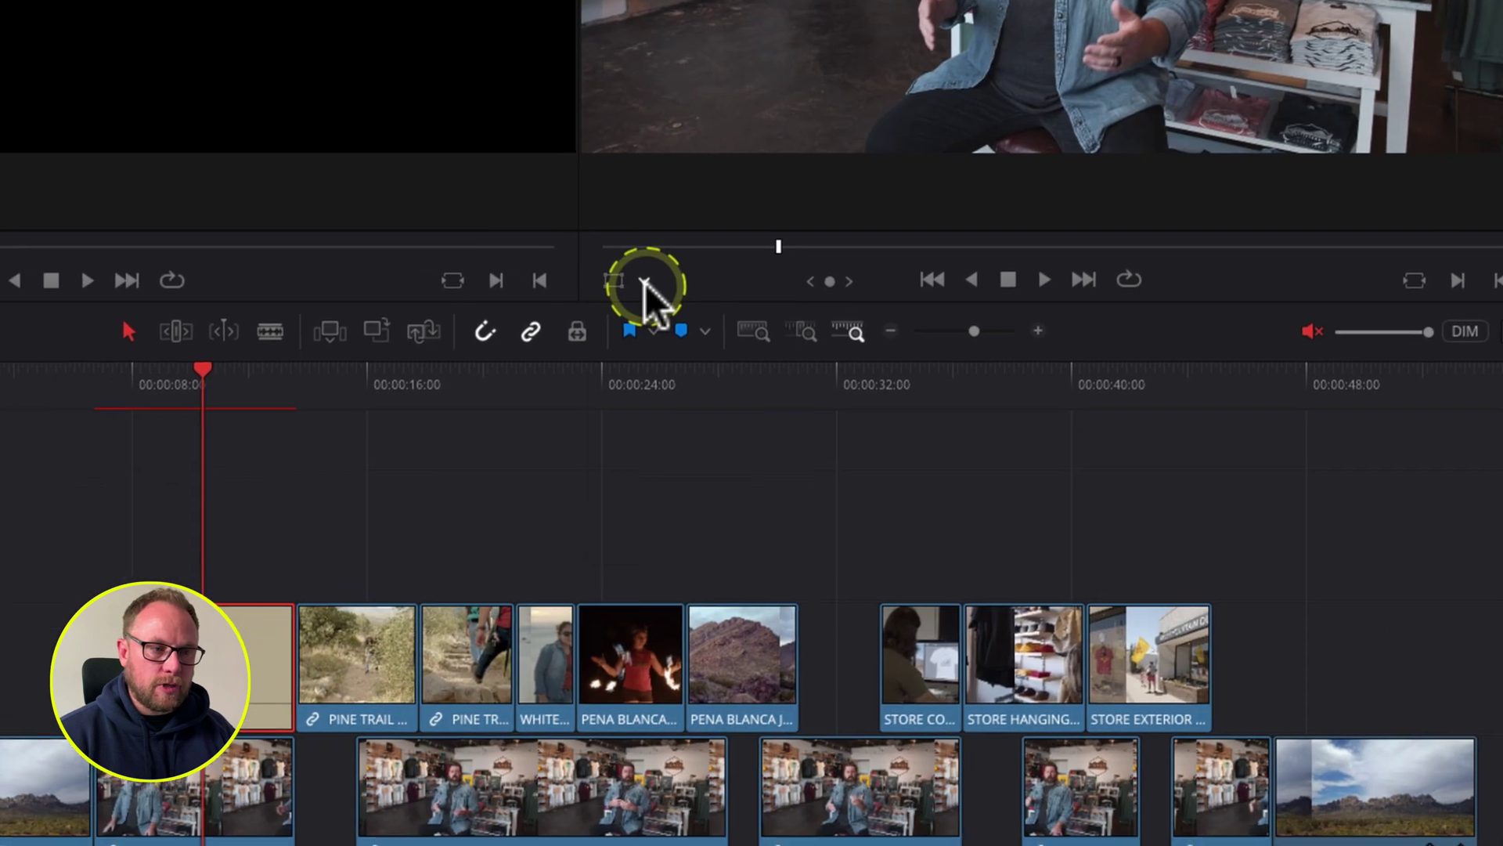
Step: Turn on the Fusion overlay, move the title lower-left, and set Line Spacing to 0.821
left_click(645, 284)
left_click(666, 429)
left_click_drag(583, 376, 285, 544)
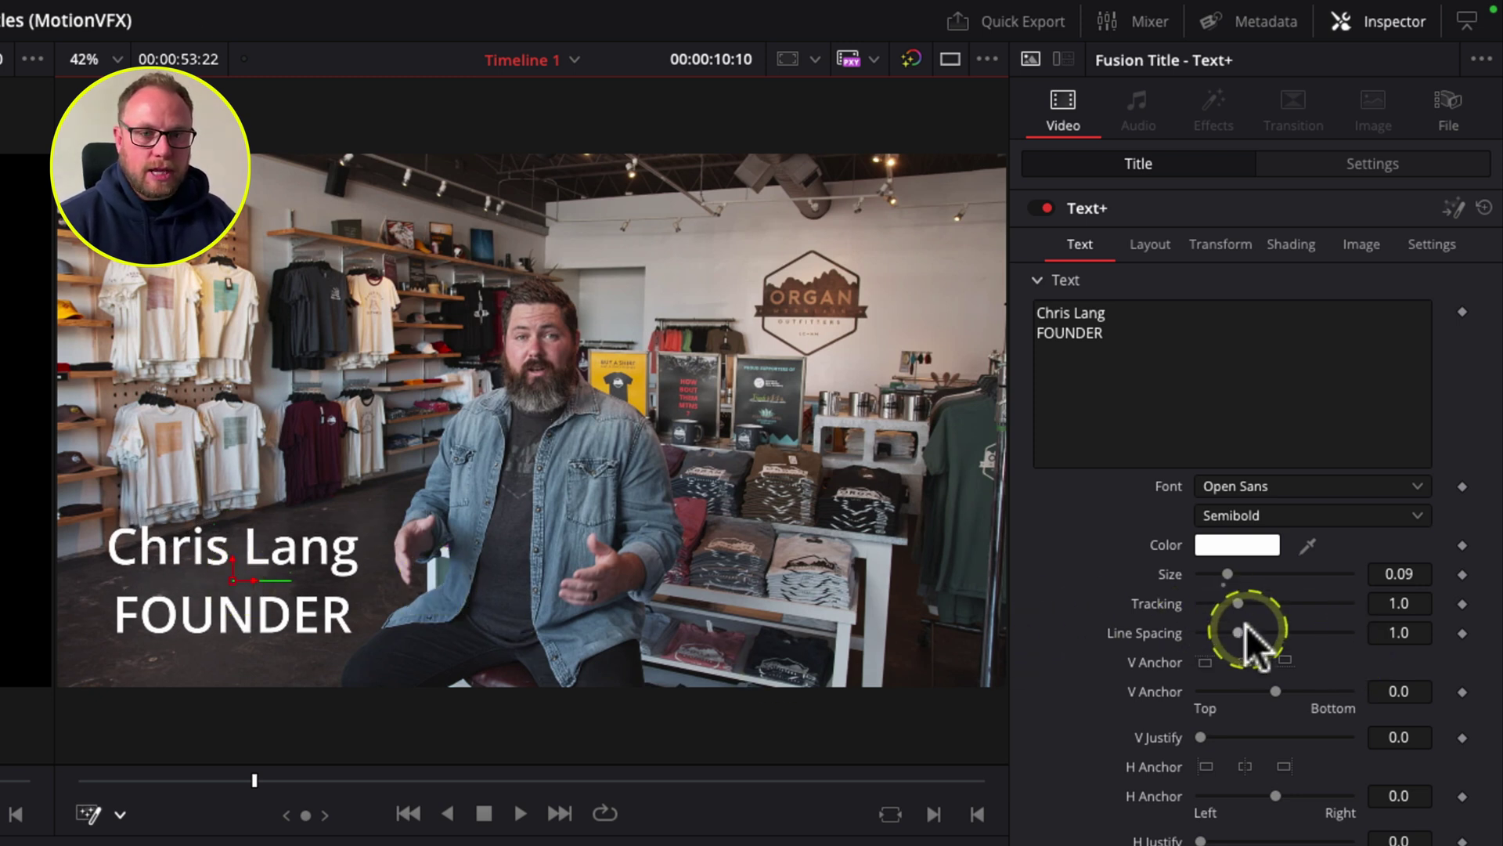
left_click_drag(1386, 631, 1189, 638)
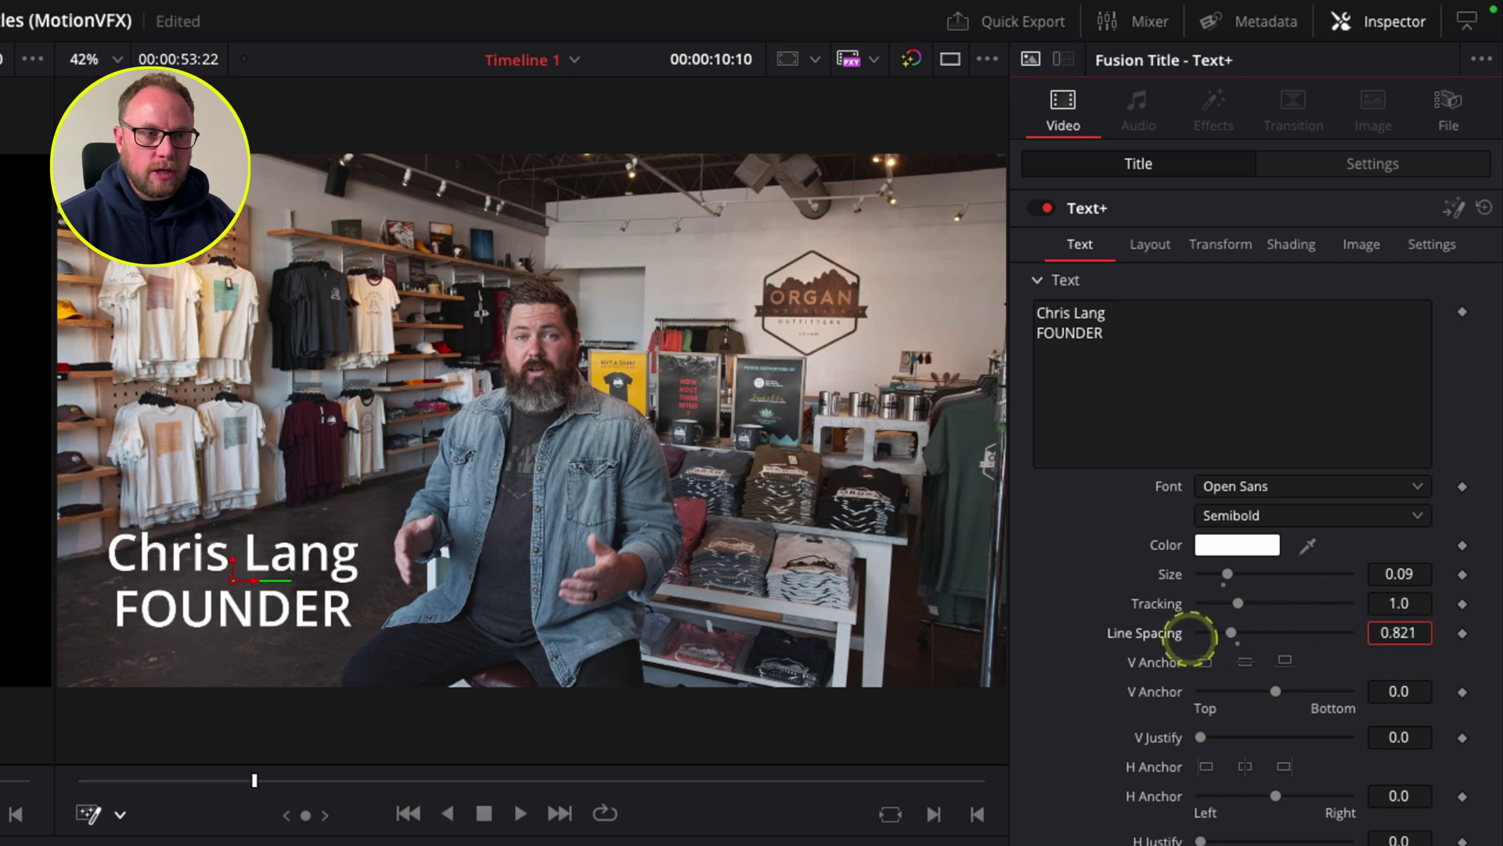
Step: Shrink the title text size slightly to 0.0836
left_click(1078, 420)
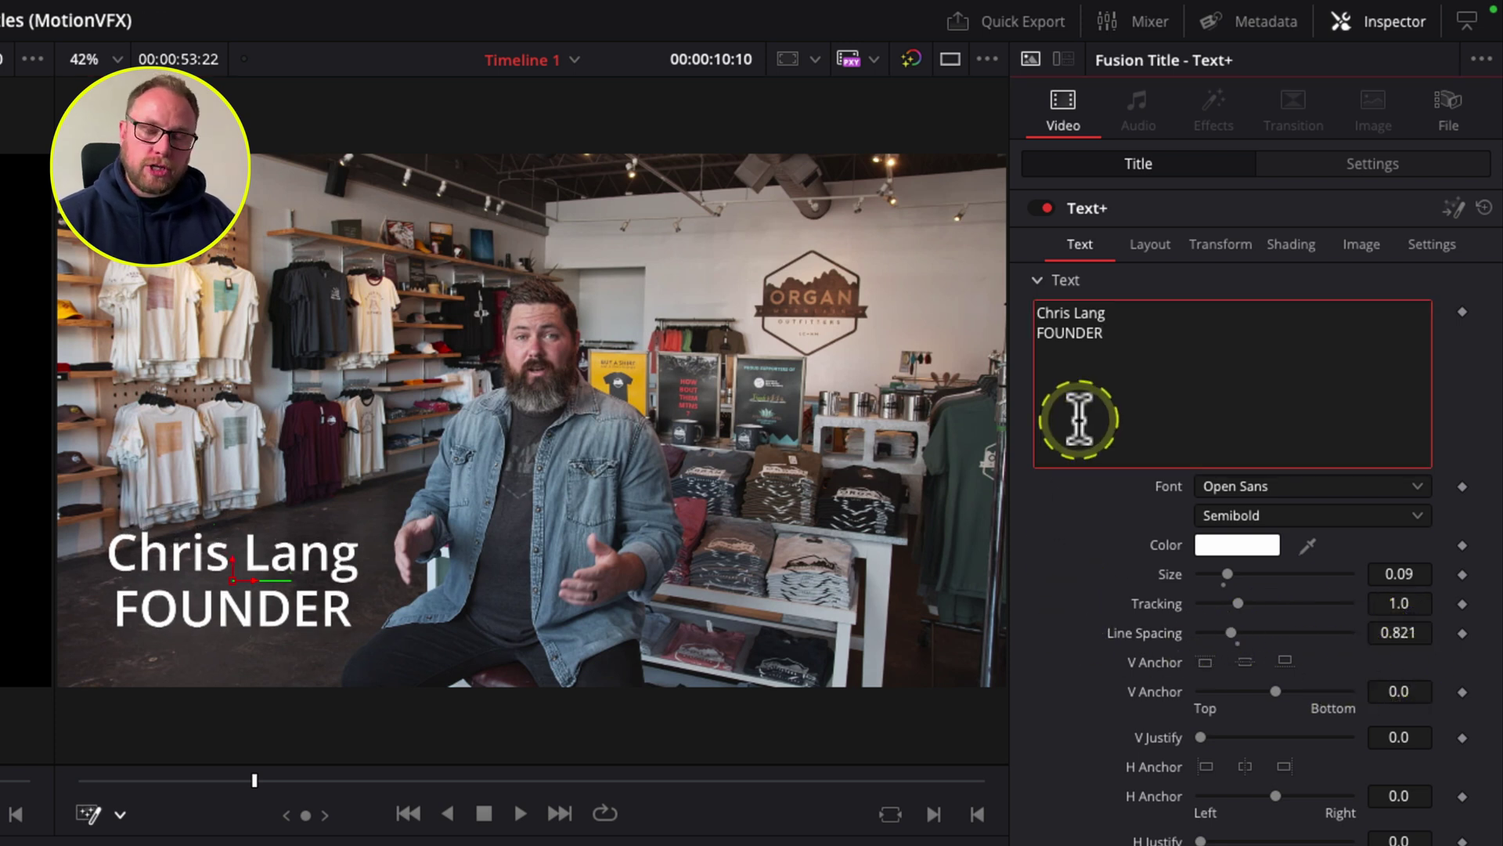
left_click_drag(1111, 335, 1032, 330)
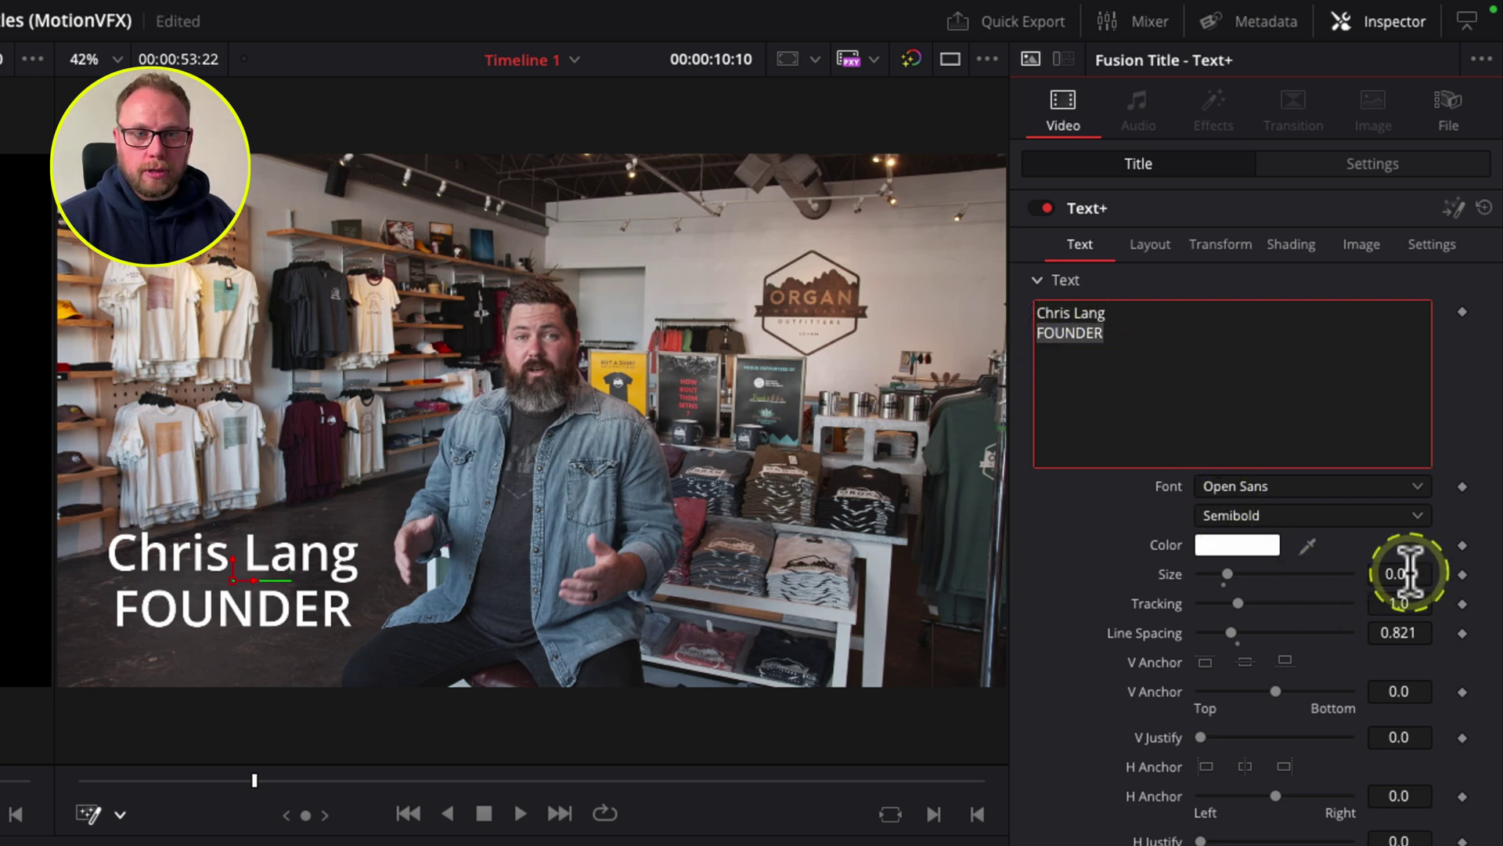
left_click_drag(1409, 573, 1342, 571)
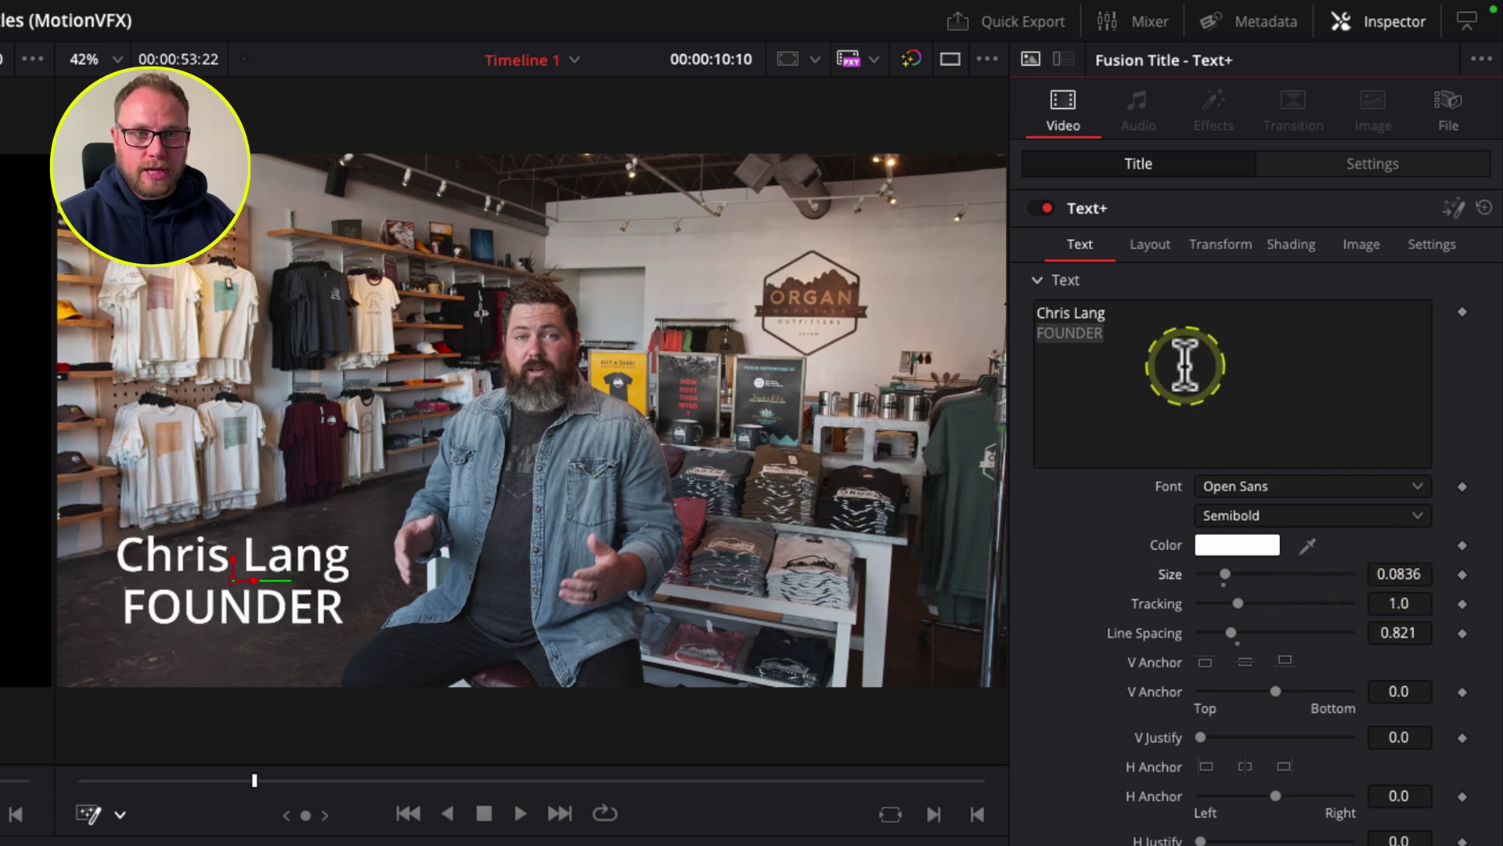
left_click(1130, 336)
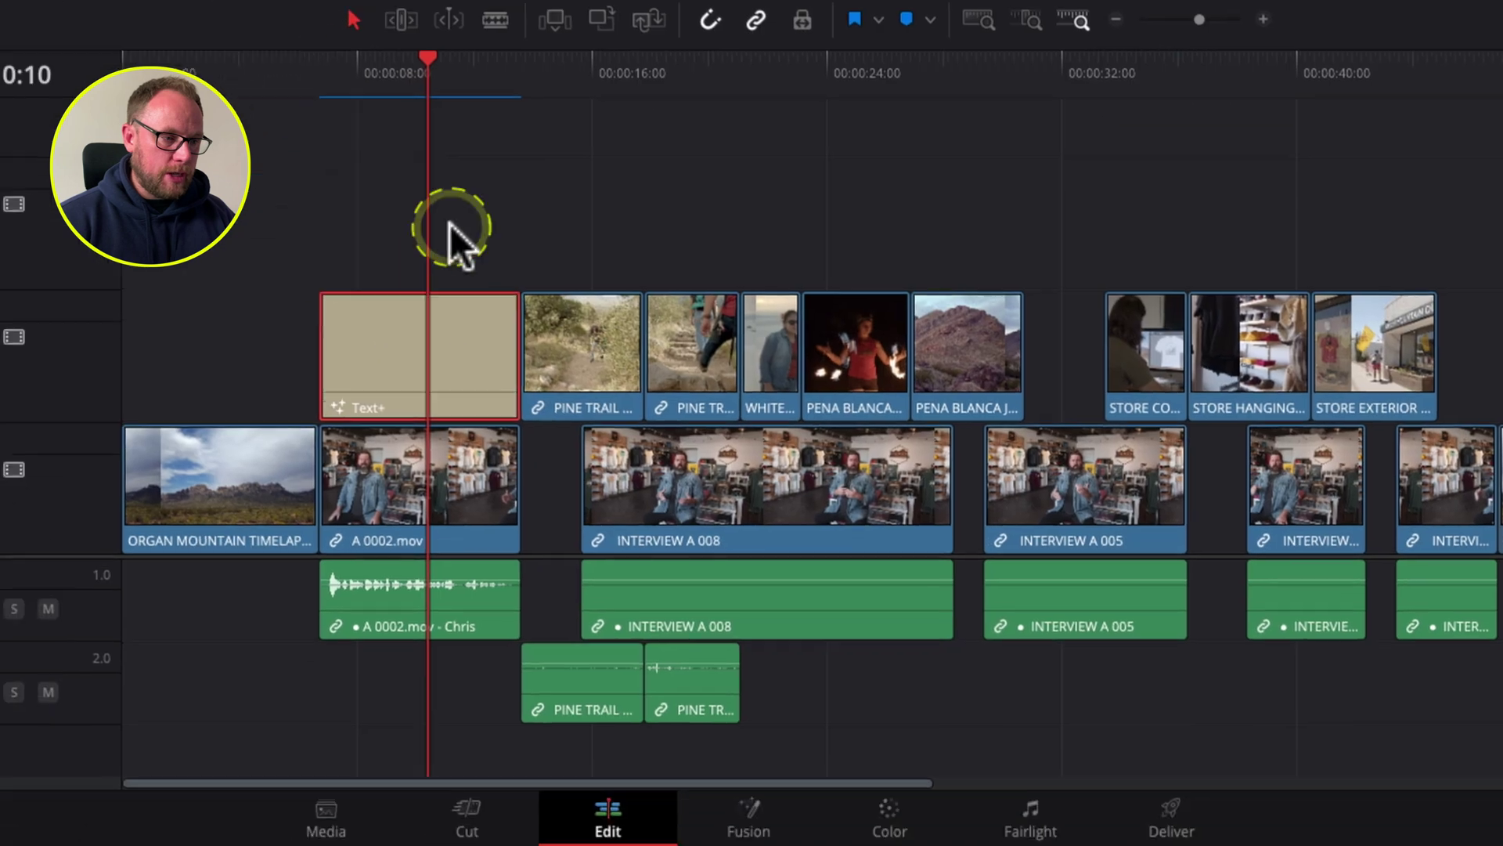
left_click(449, 224)
left_click(453, 317)
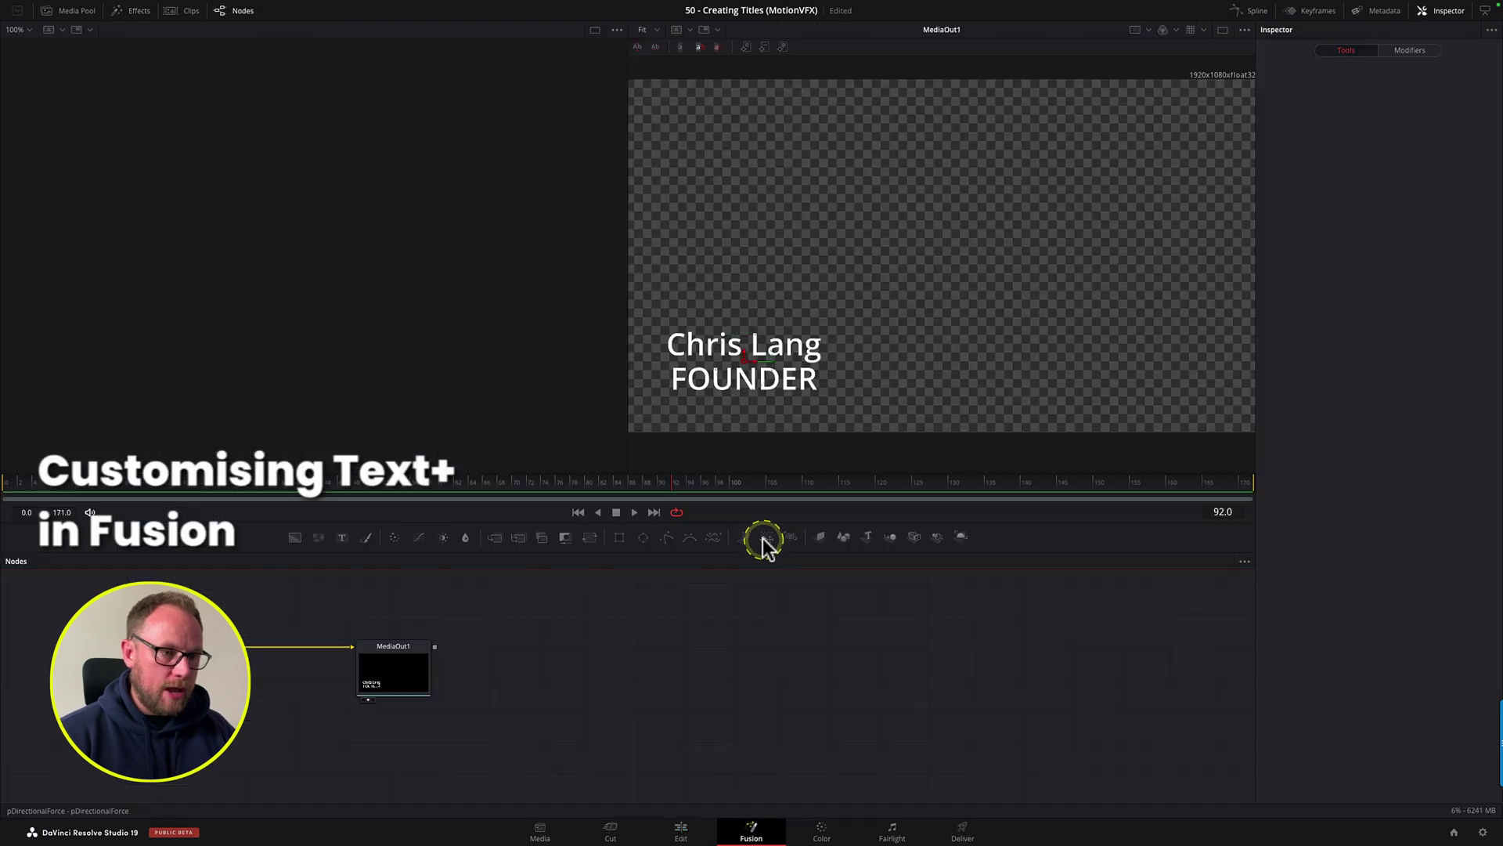
Step: Open the title on the Fusion page and select the Template node's text settings
key("shift+5")
left_click_drag(149, 619, 759, 706)
left_click(732, 636)
left_click(565, 694)
left_click_drag(509, 705, 463, 695)
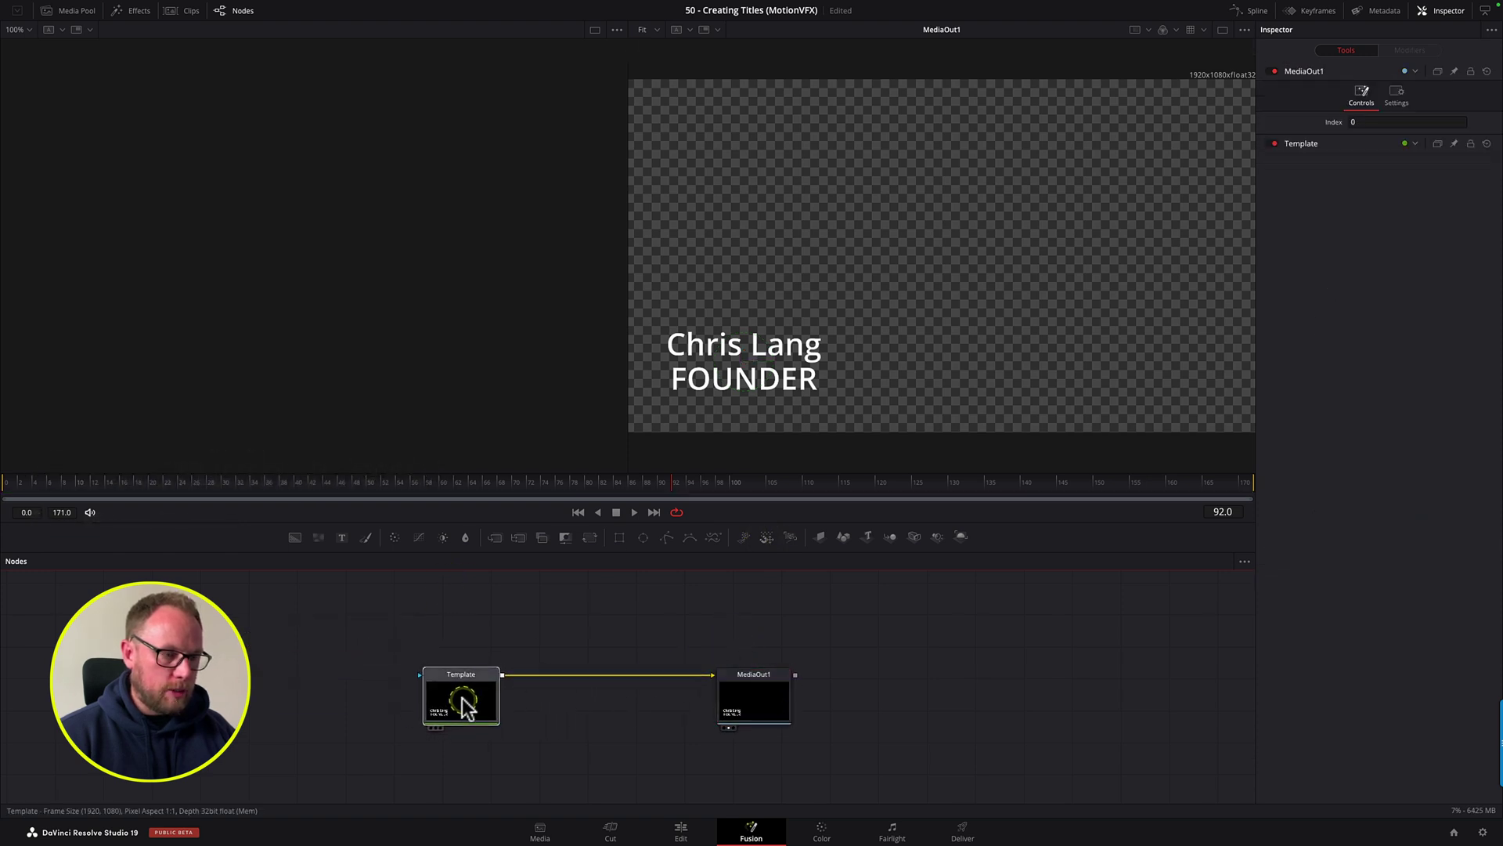
left_click(817, 378)
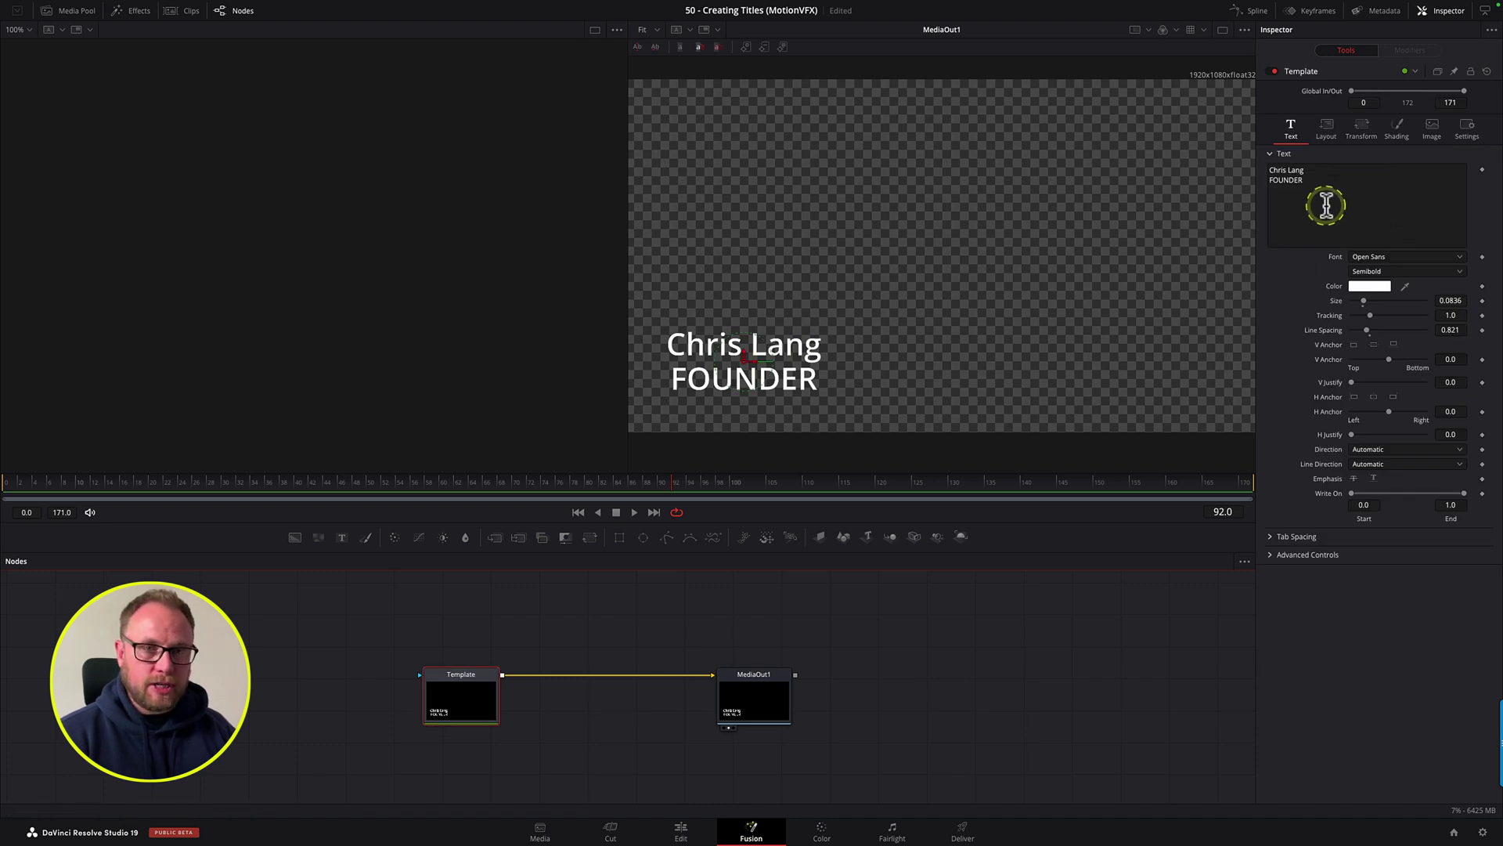
Step: Add Character Level Styling to the title text and box-select FOUNDER in the viewer
left_click(1302, 181)
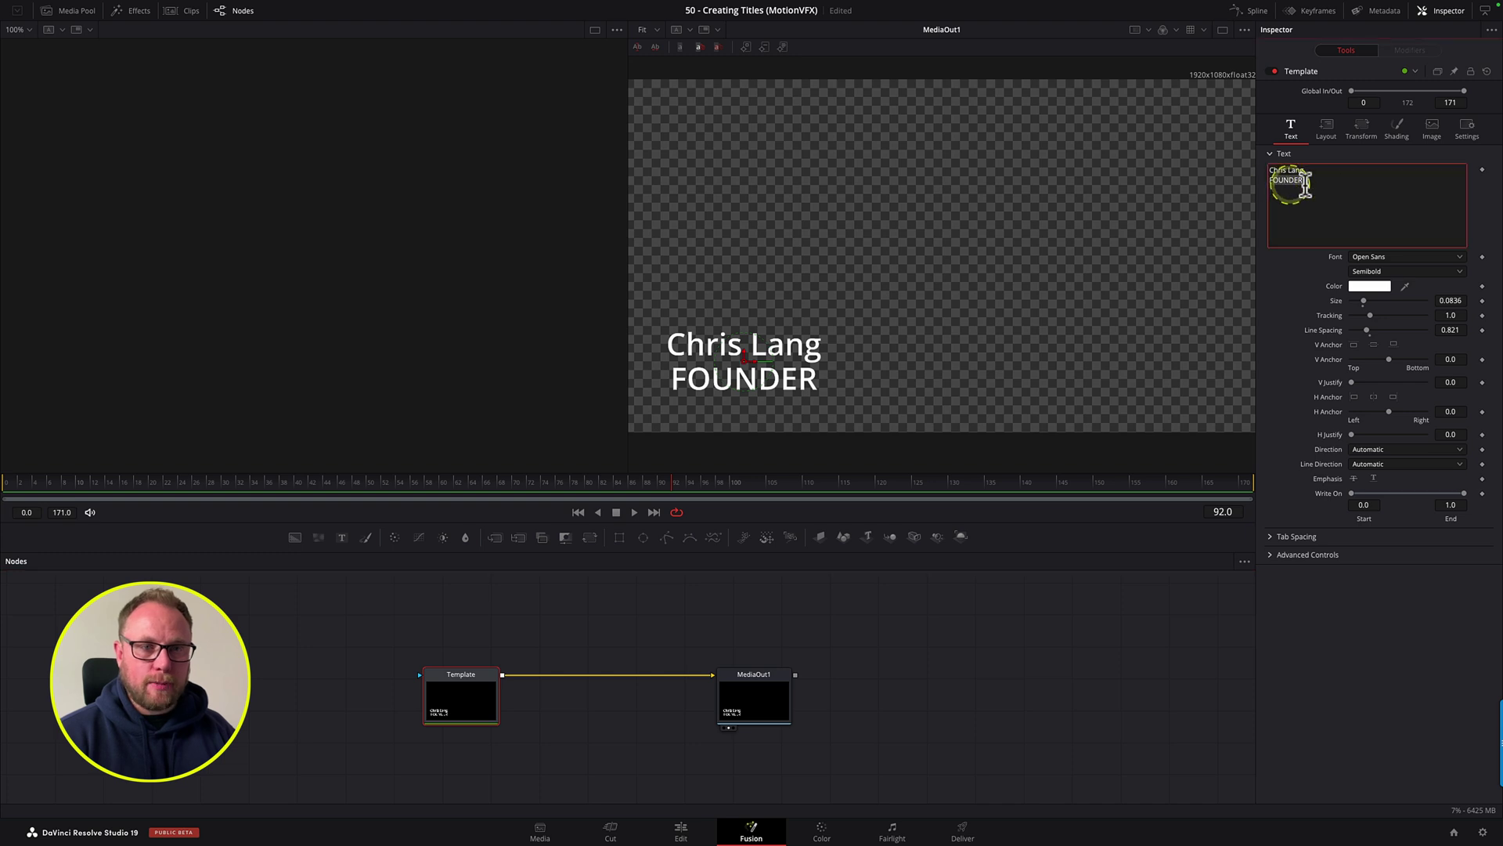
left_click(1320, 218)
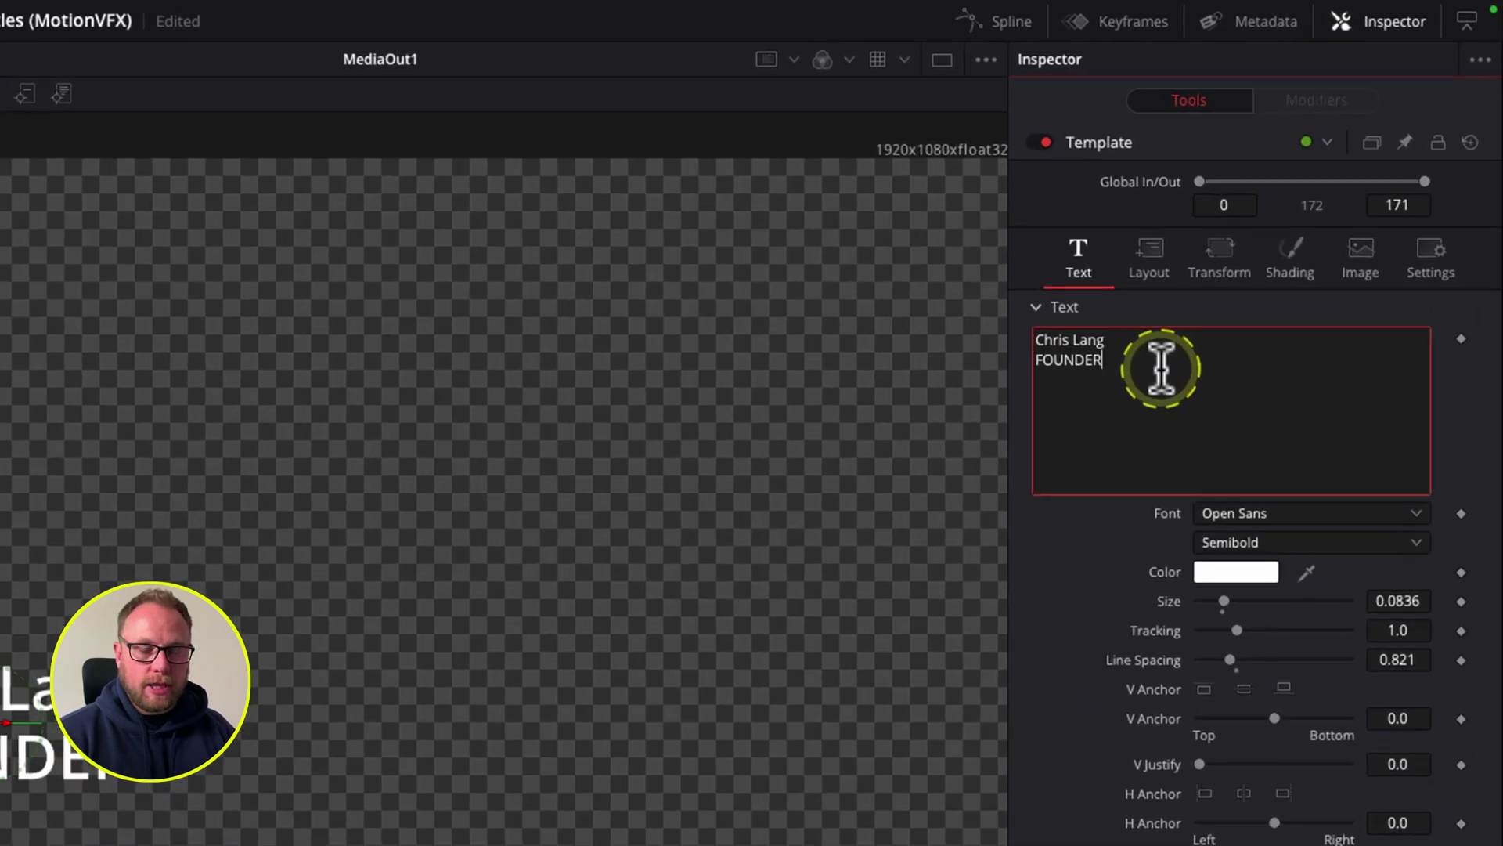
right_click(1329, 185)
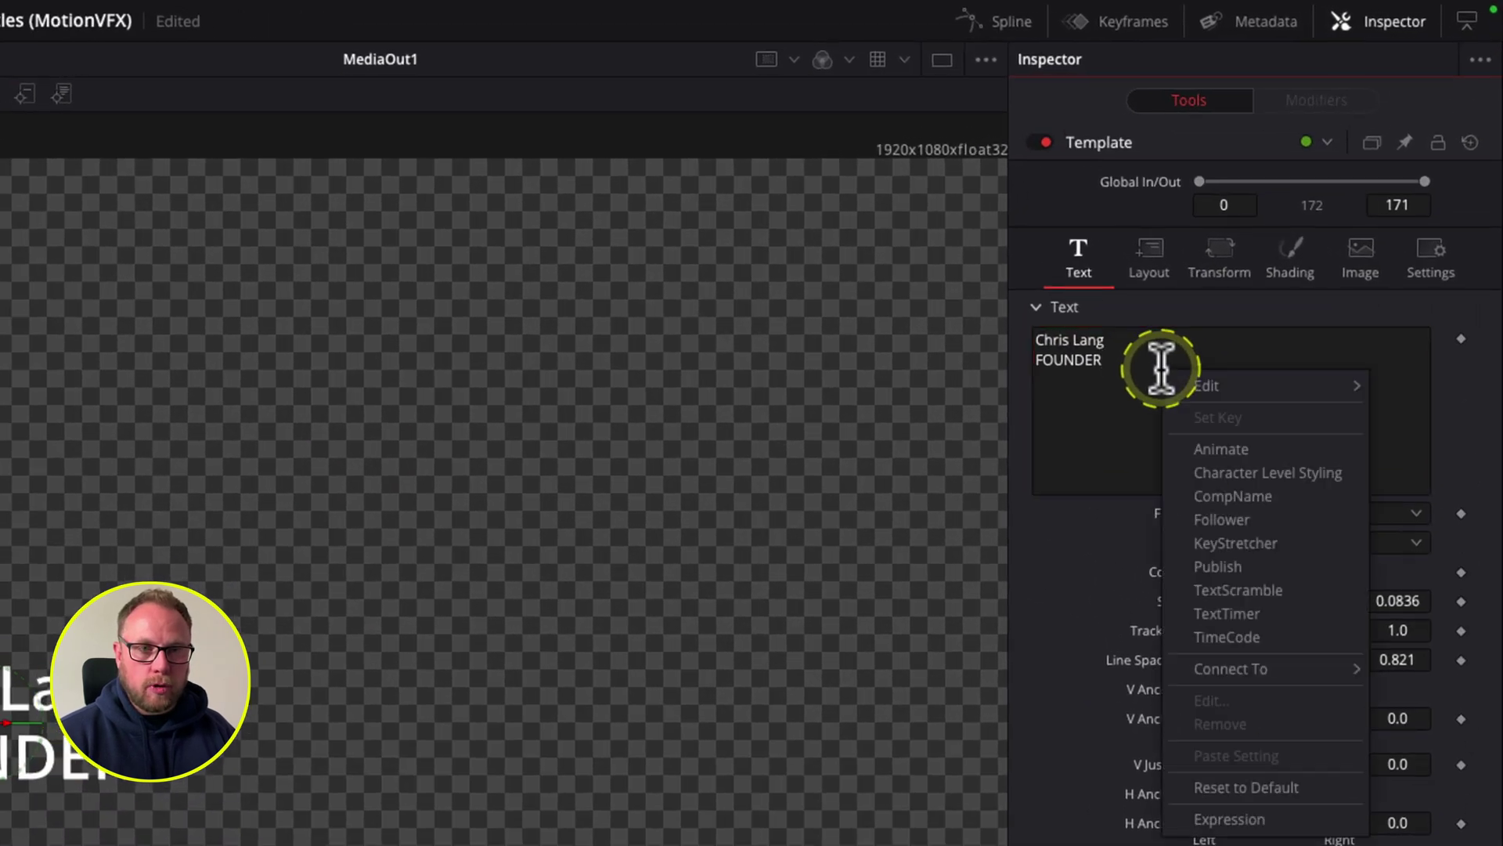
left_click(1297, 473)
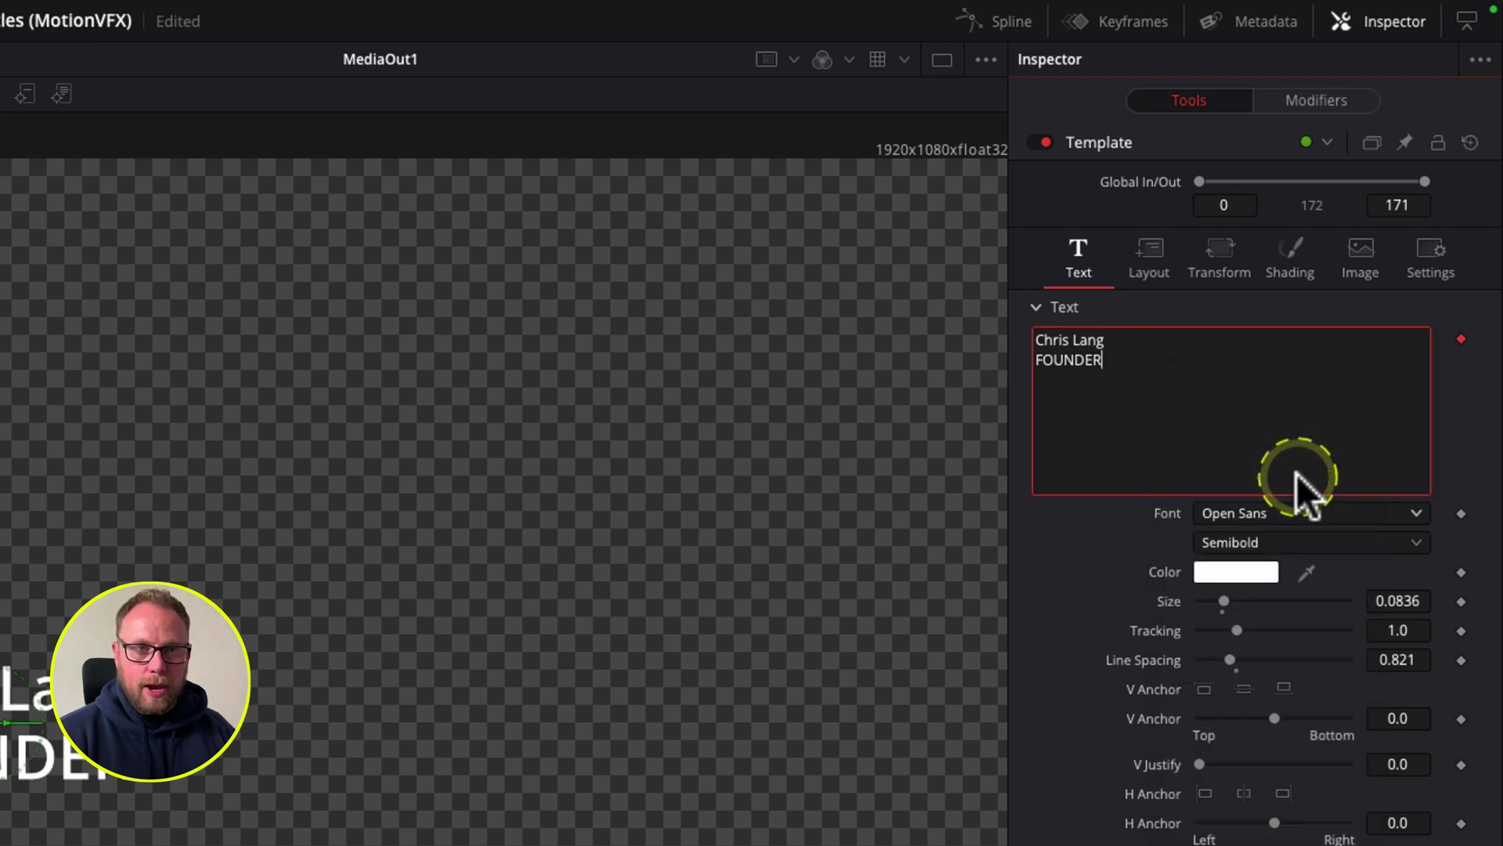
left_click(1330, 100)
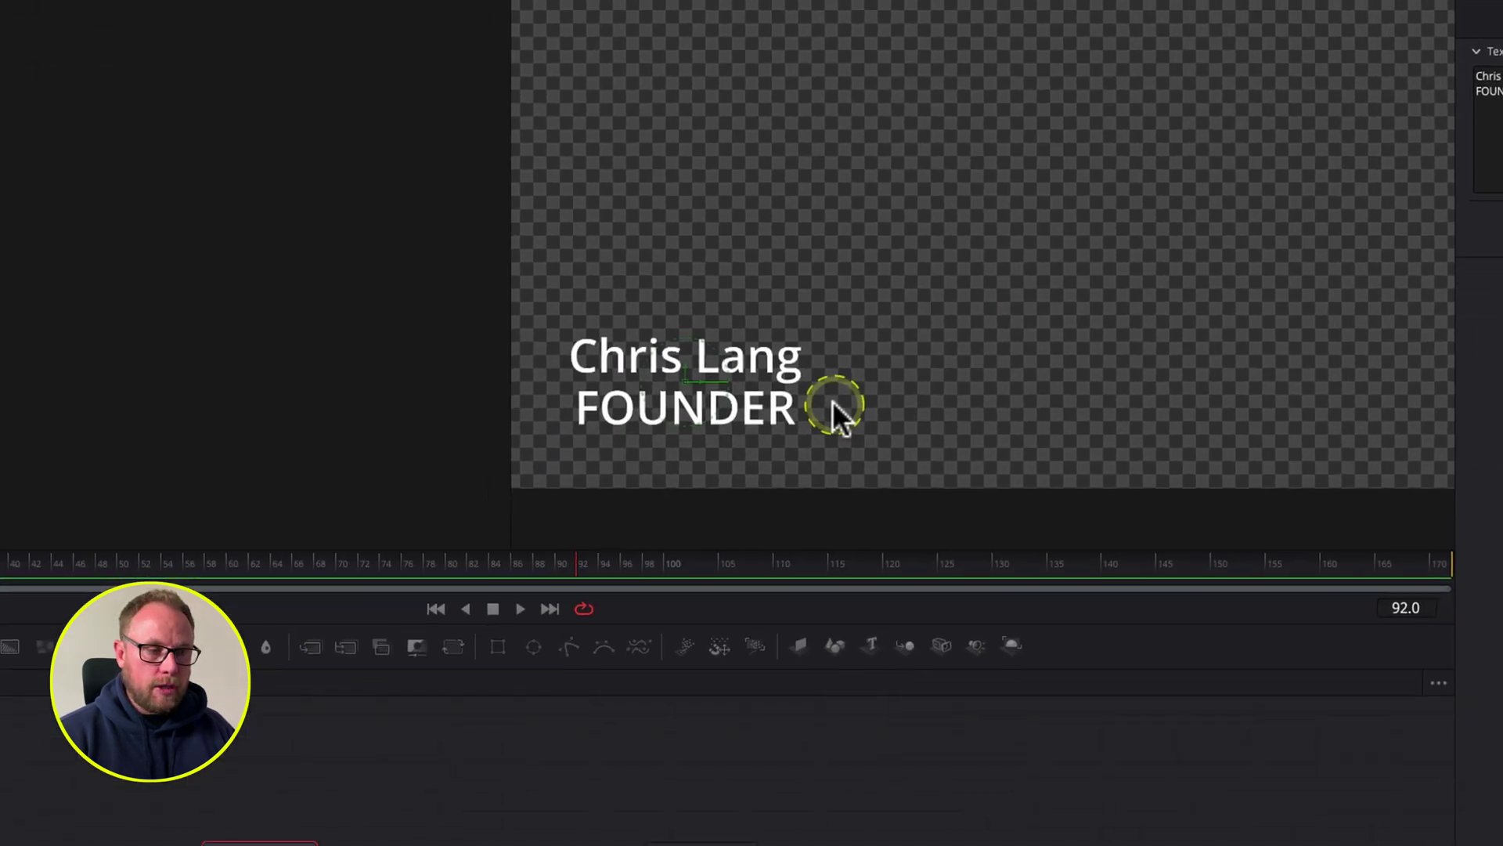
left_click_drag(840, 393, 562, 454)
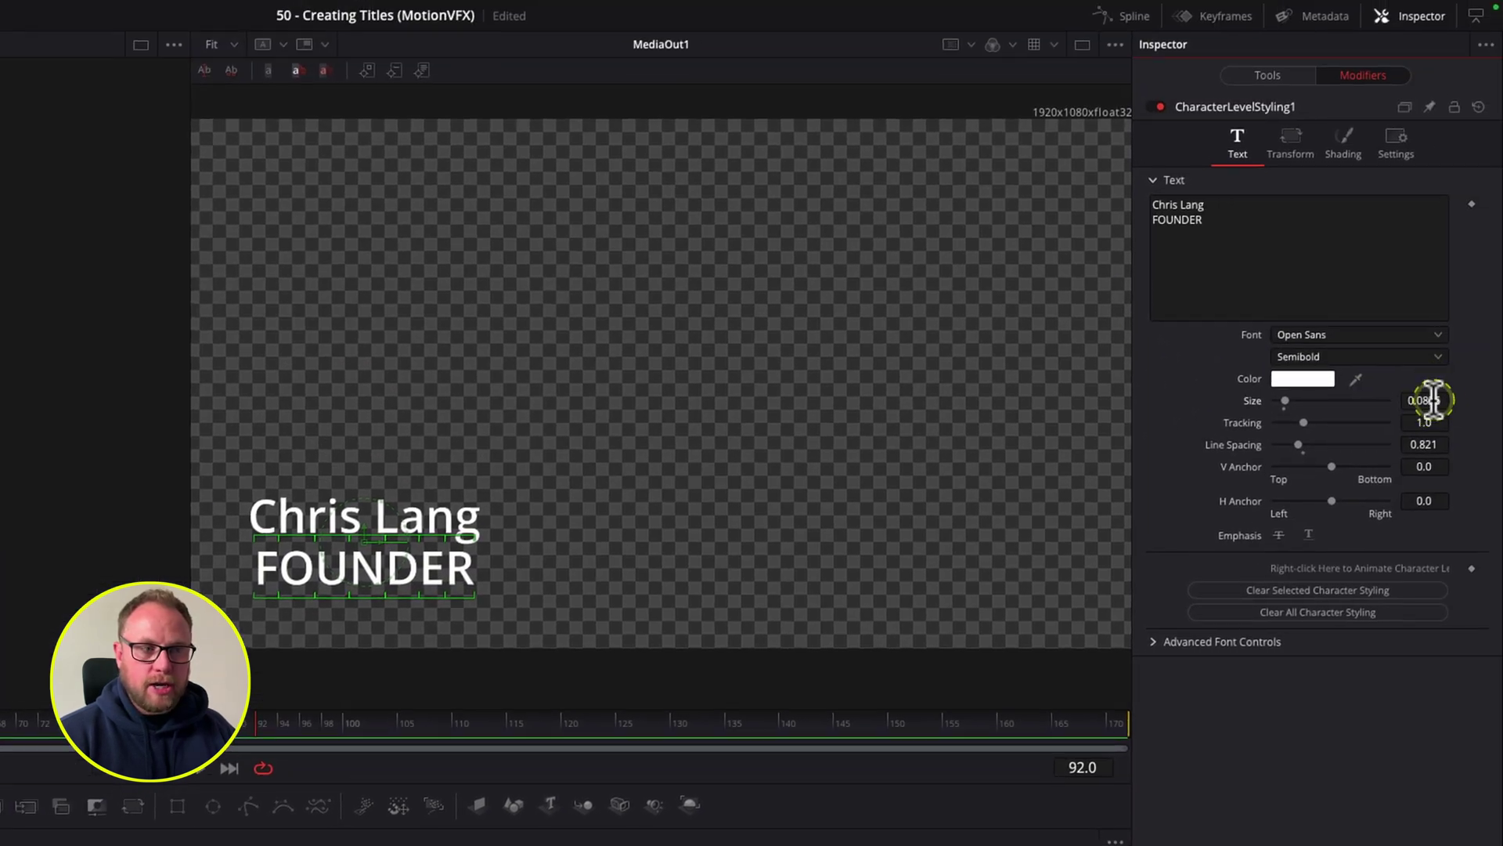
Step: Give FOUNDER size 0.0346, font Museo Sans Display Black, and H Anchor 1.0
left_click_drag(1433, 403, 1389, 402)
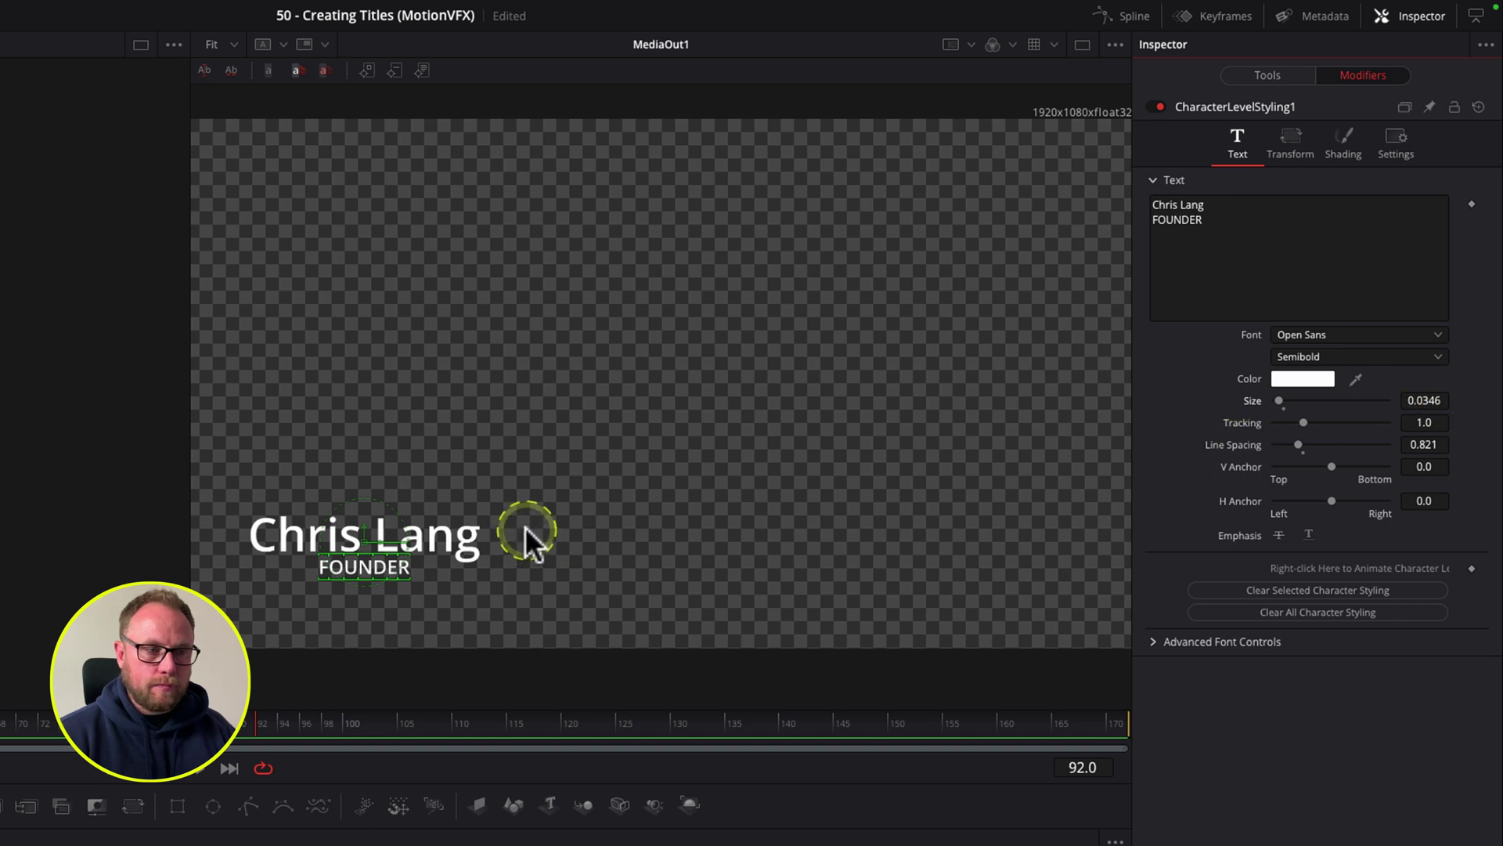
left_click(1311, 331)
scroll(1315, 580, "up", 15)
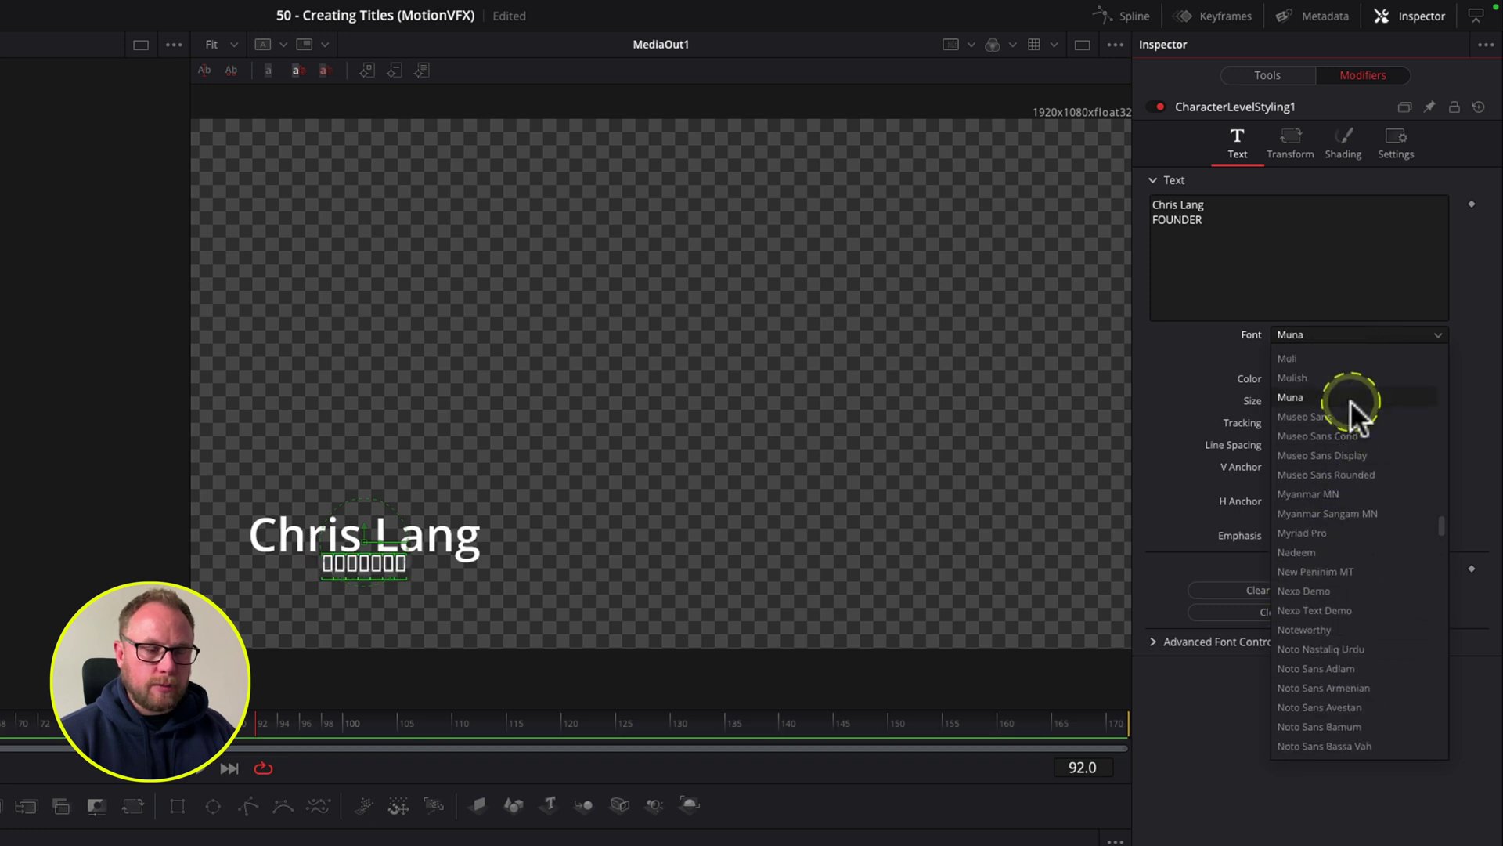
left_click(1359, 449)
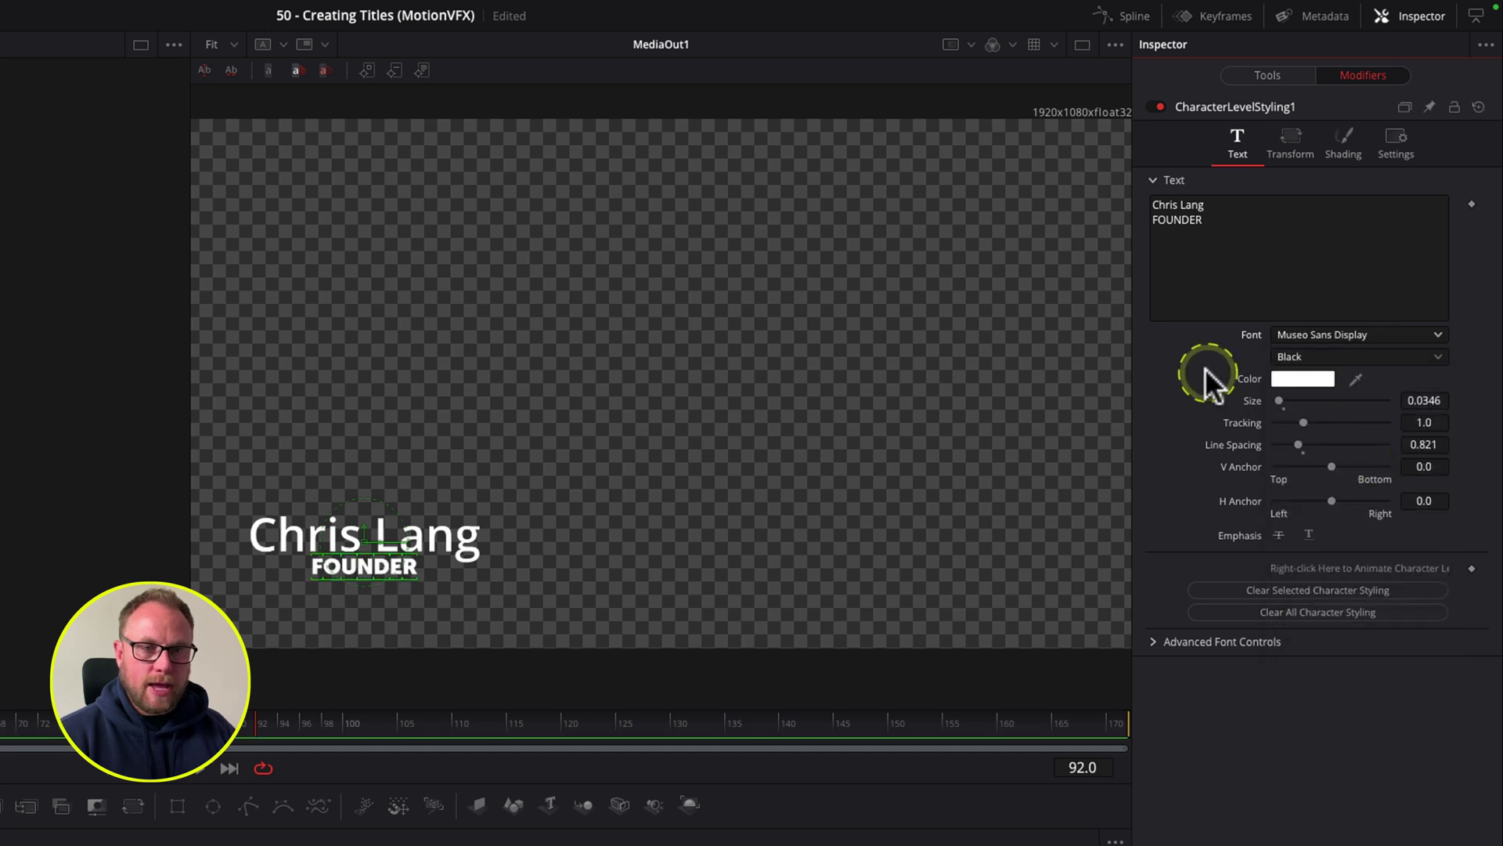
left_click_drag(1329, 509, 1426, 503)
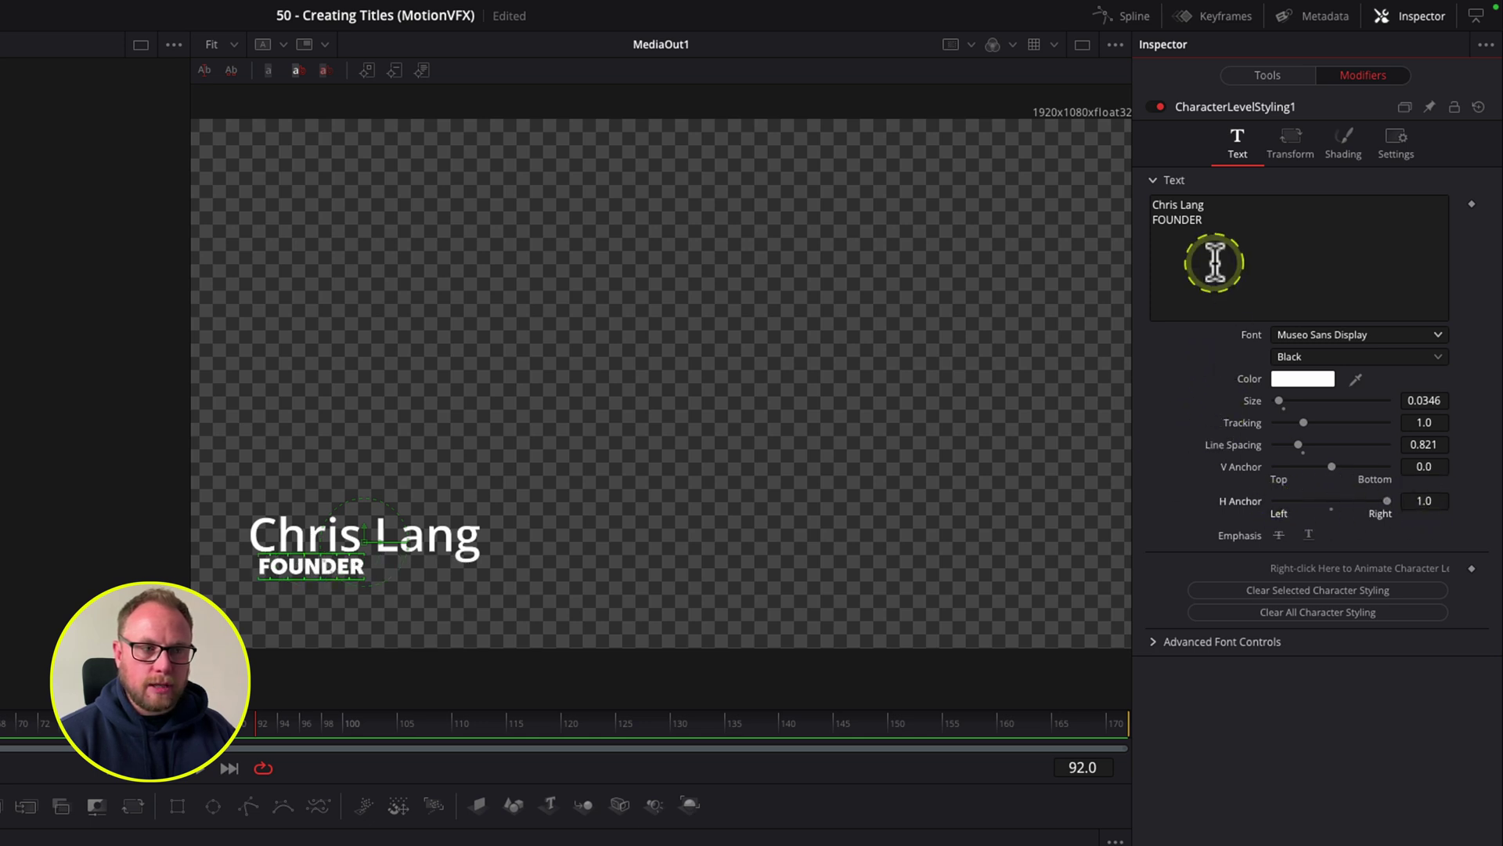
left_click_drag(369, 540, 361, 544)
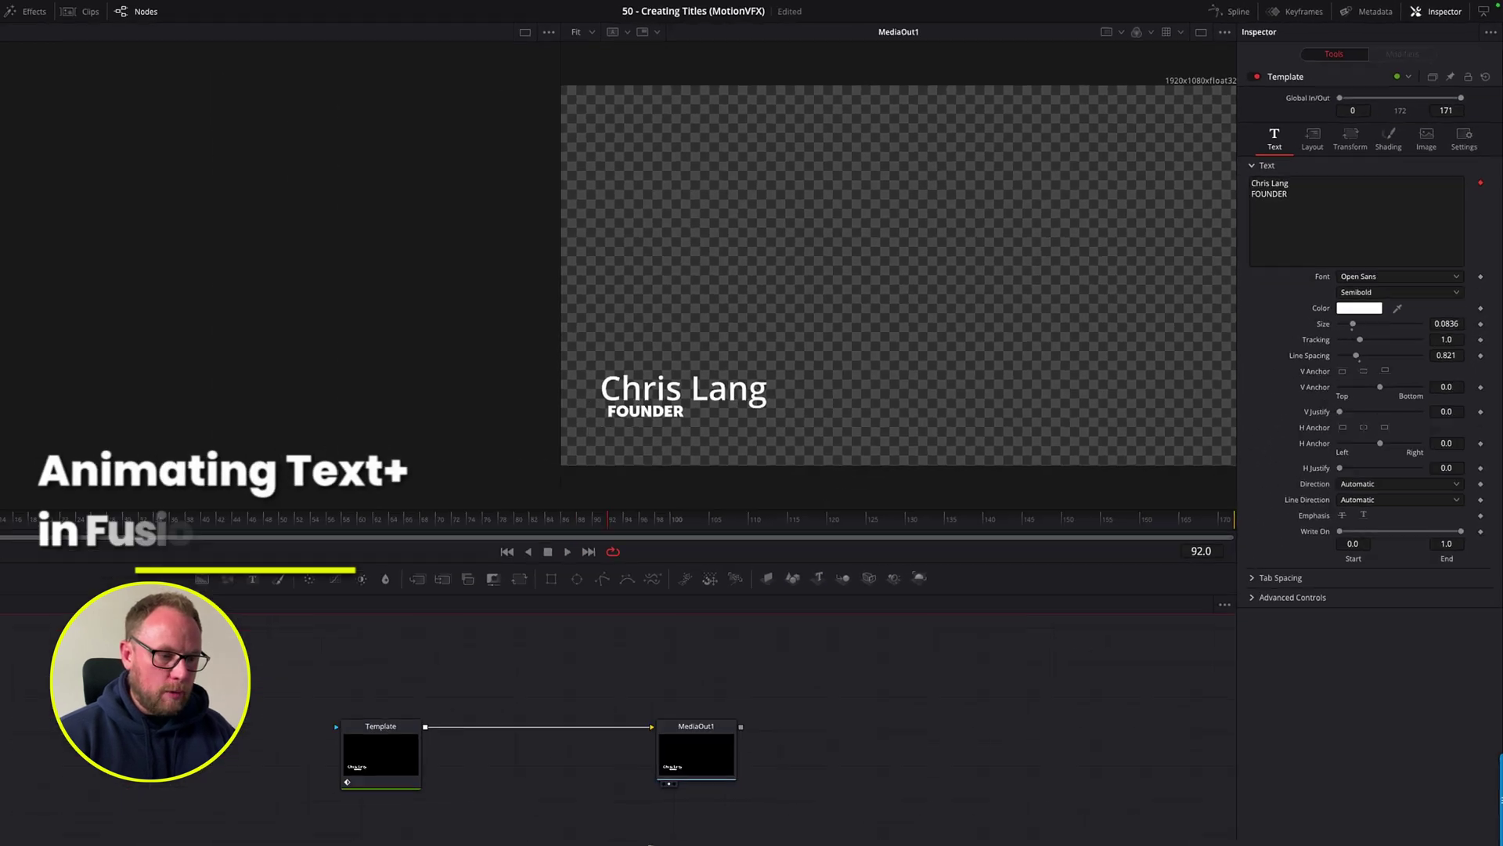
Step: Keyframe the Template node's Layout Center at frame 0 with the title off the left edge
left_click_drag(772, 686, 801, 695)
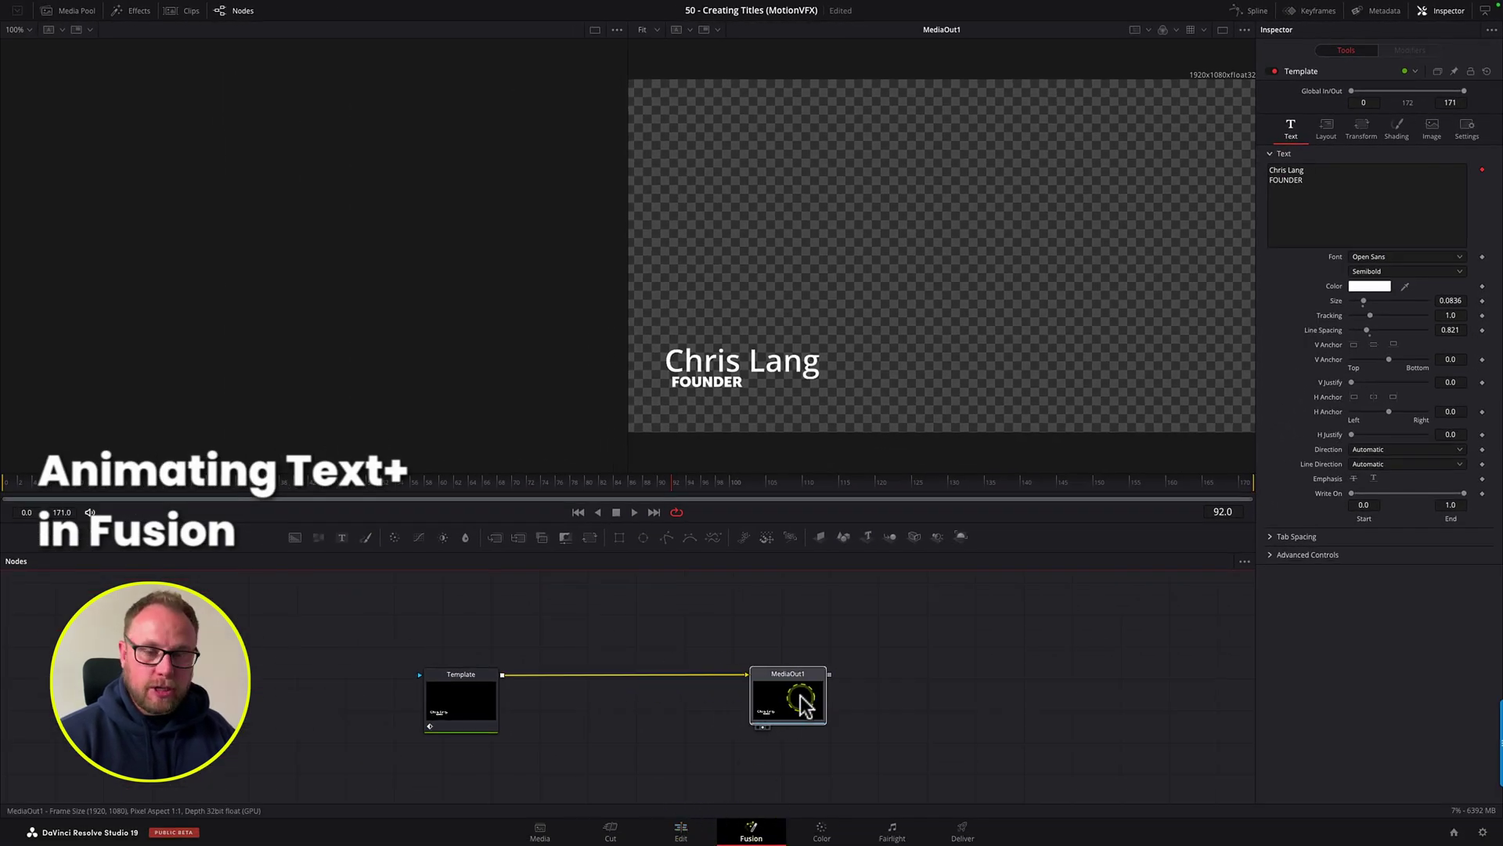
left_click(481, 690)
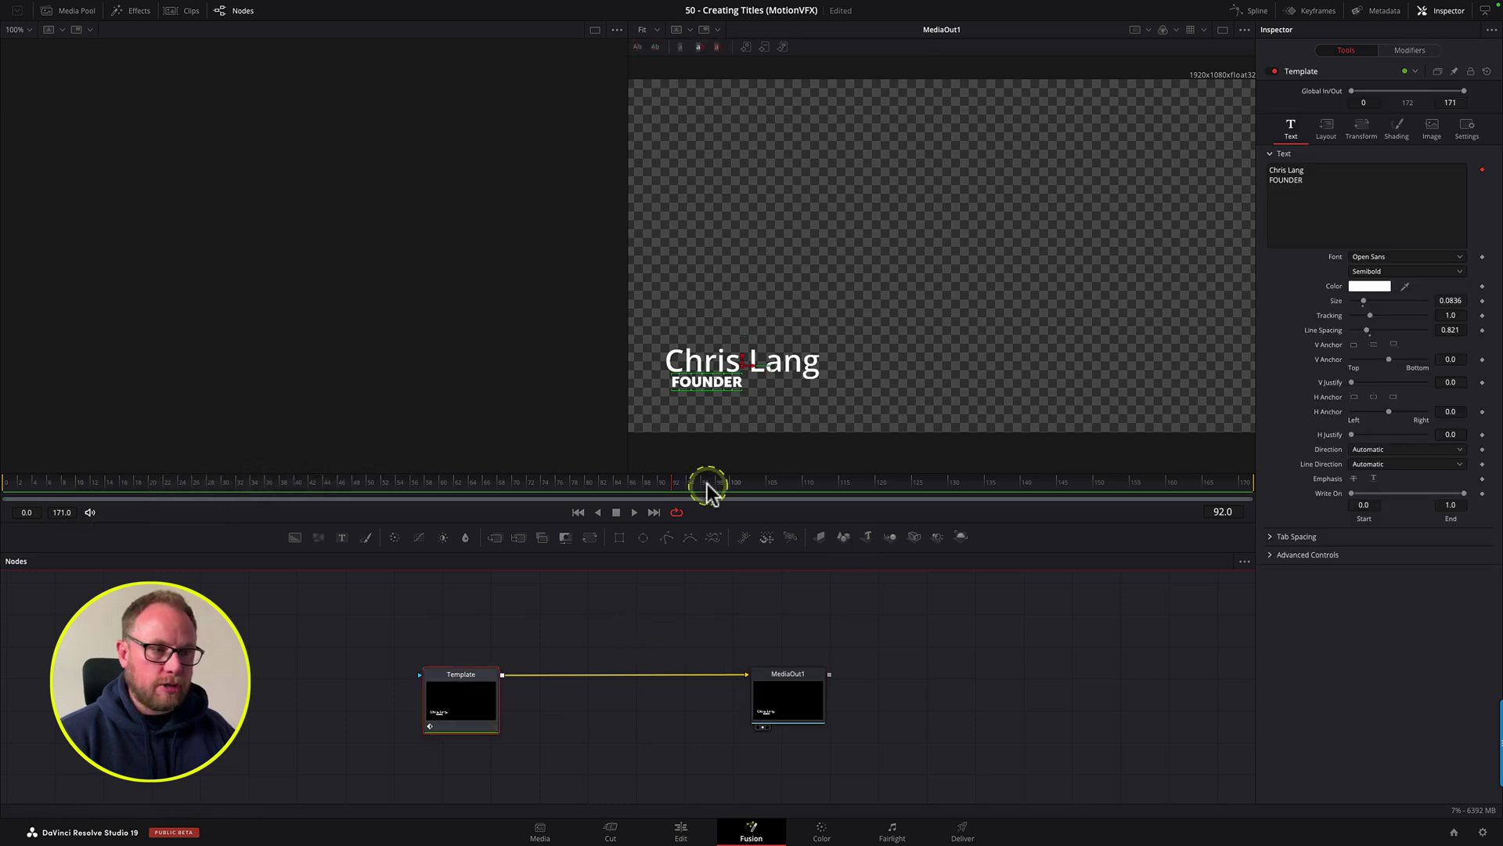
left_click(18, 482)
left_click(479, 497)
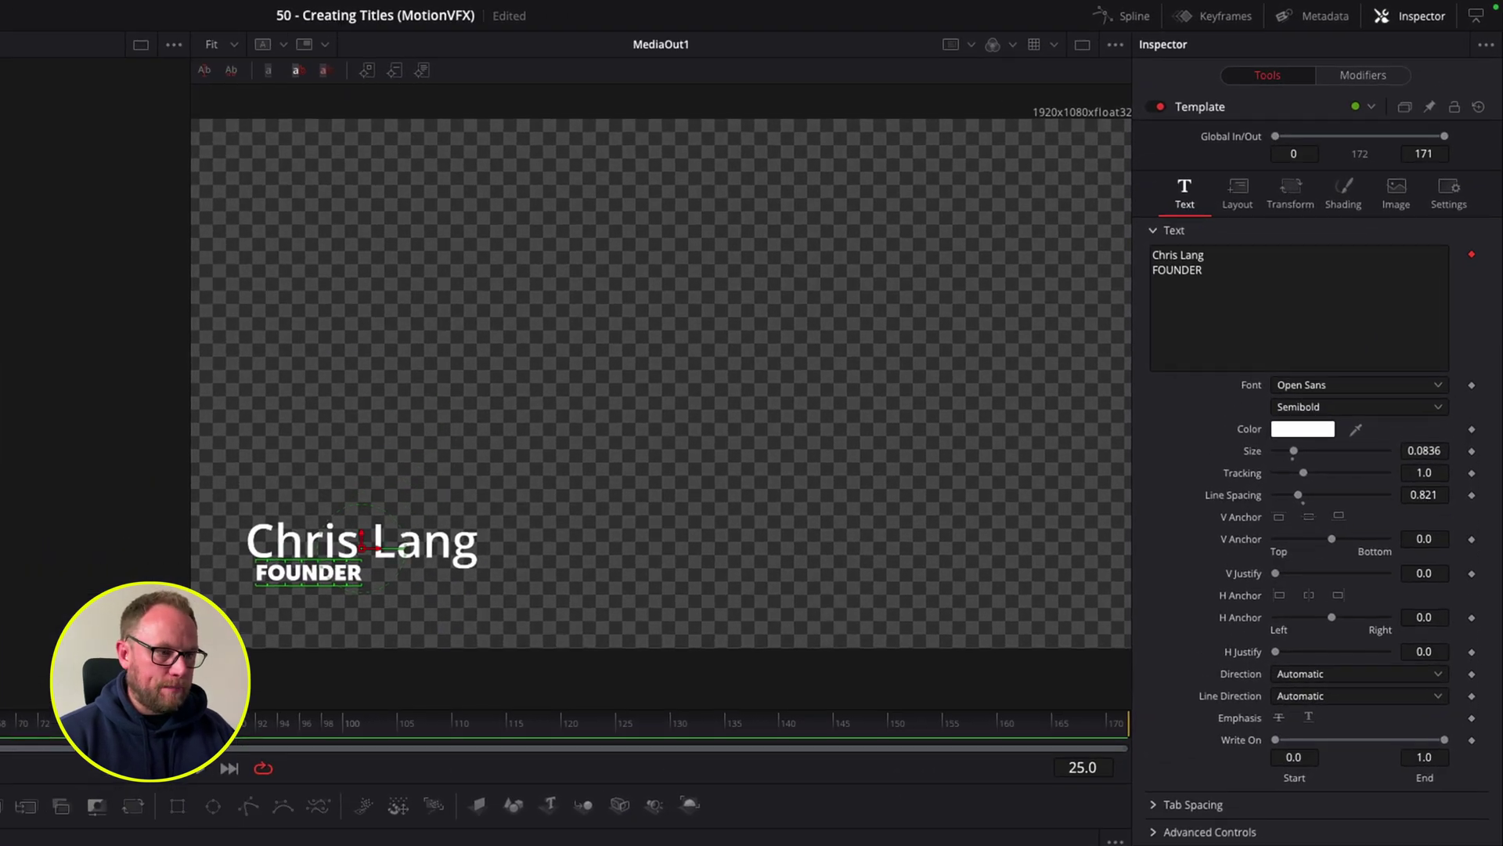
left_click(485, 842)
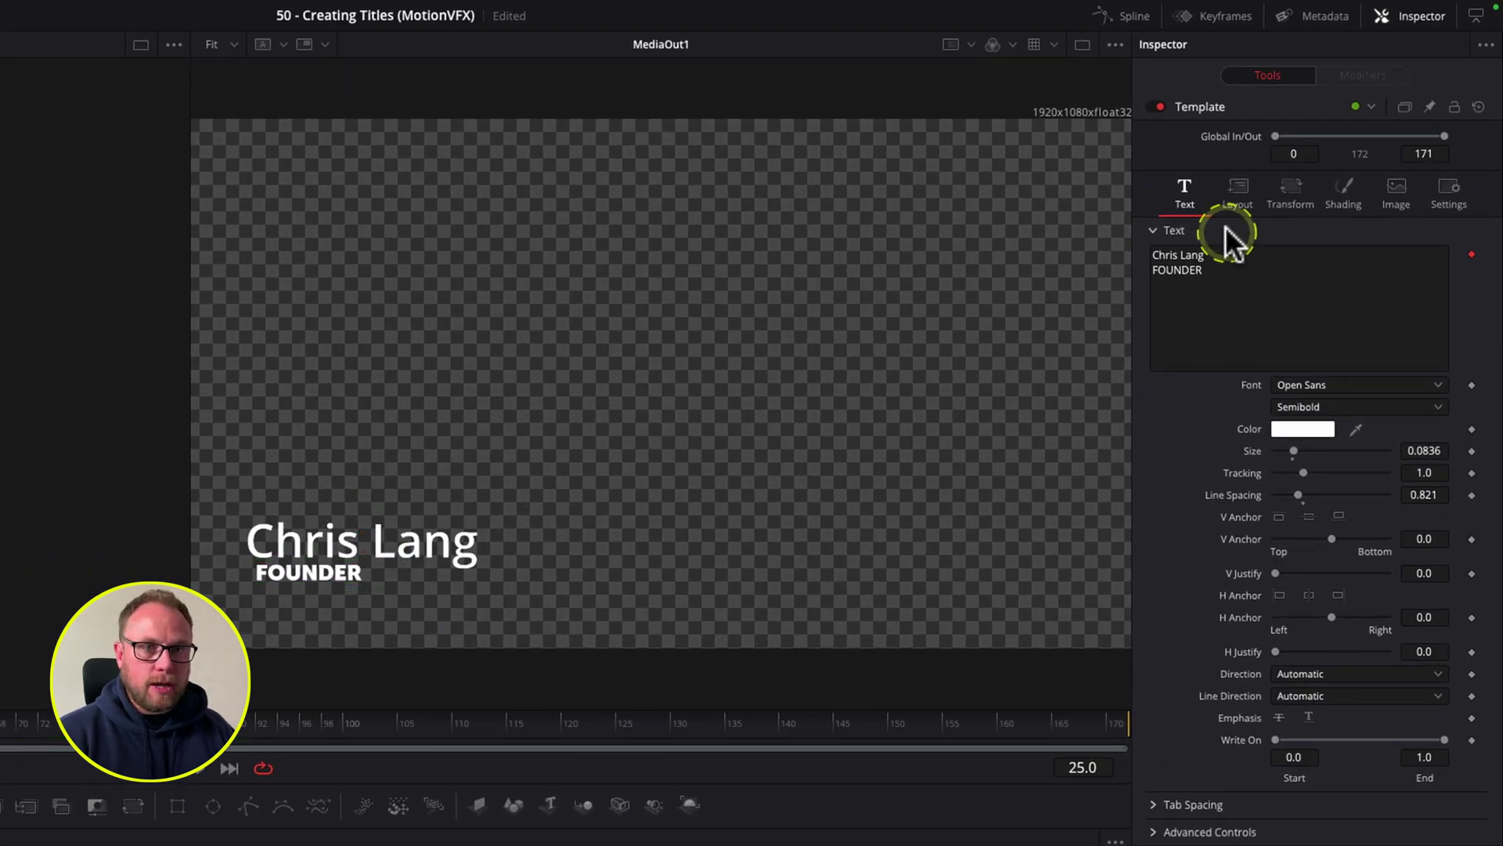
left_click(1235, 202)
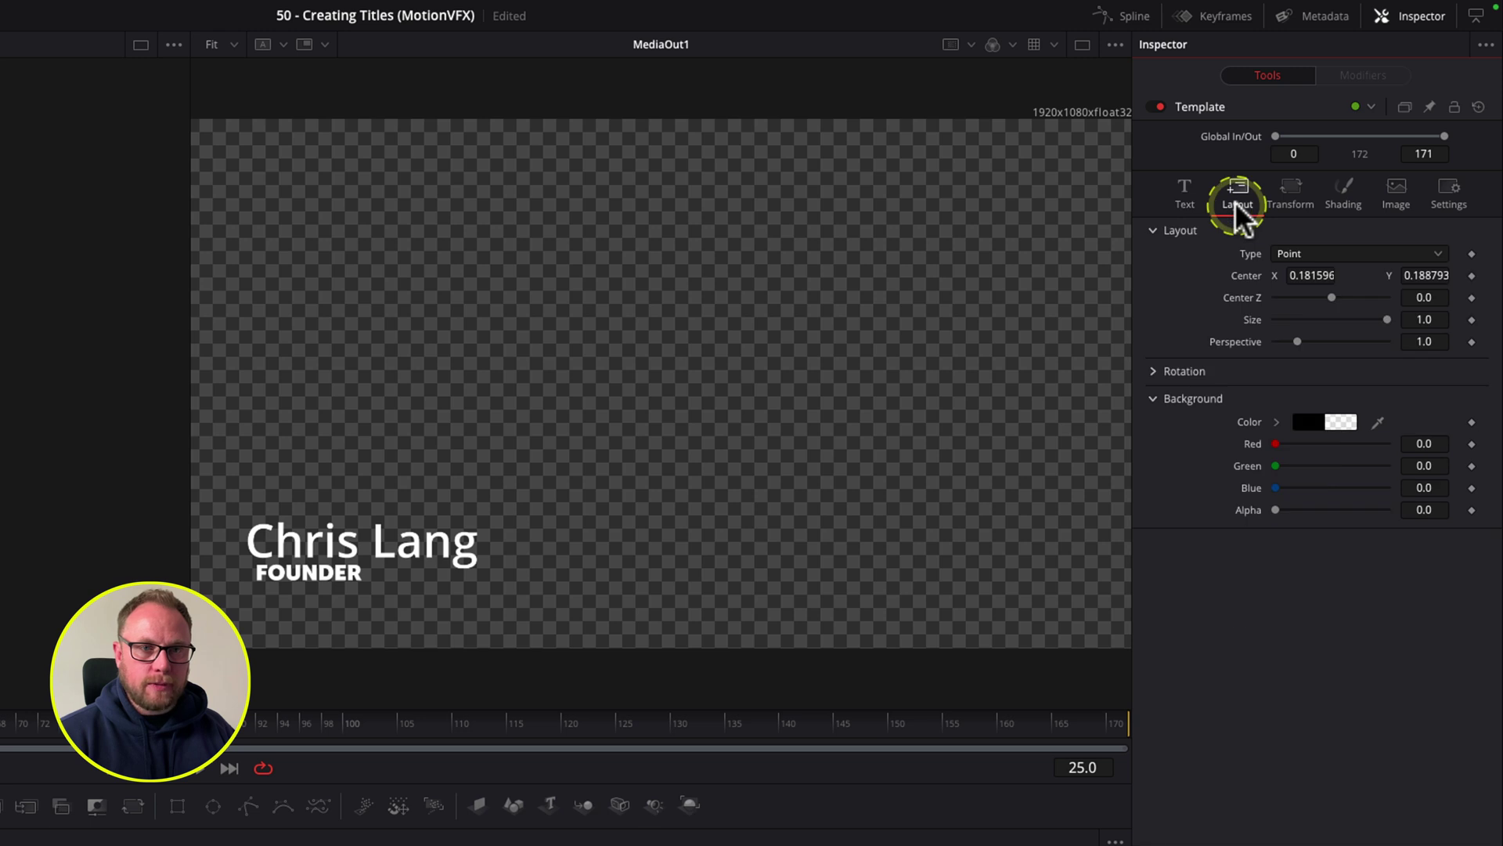
left_click(1472, 275)
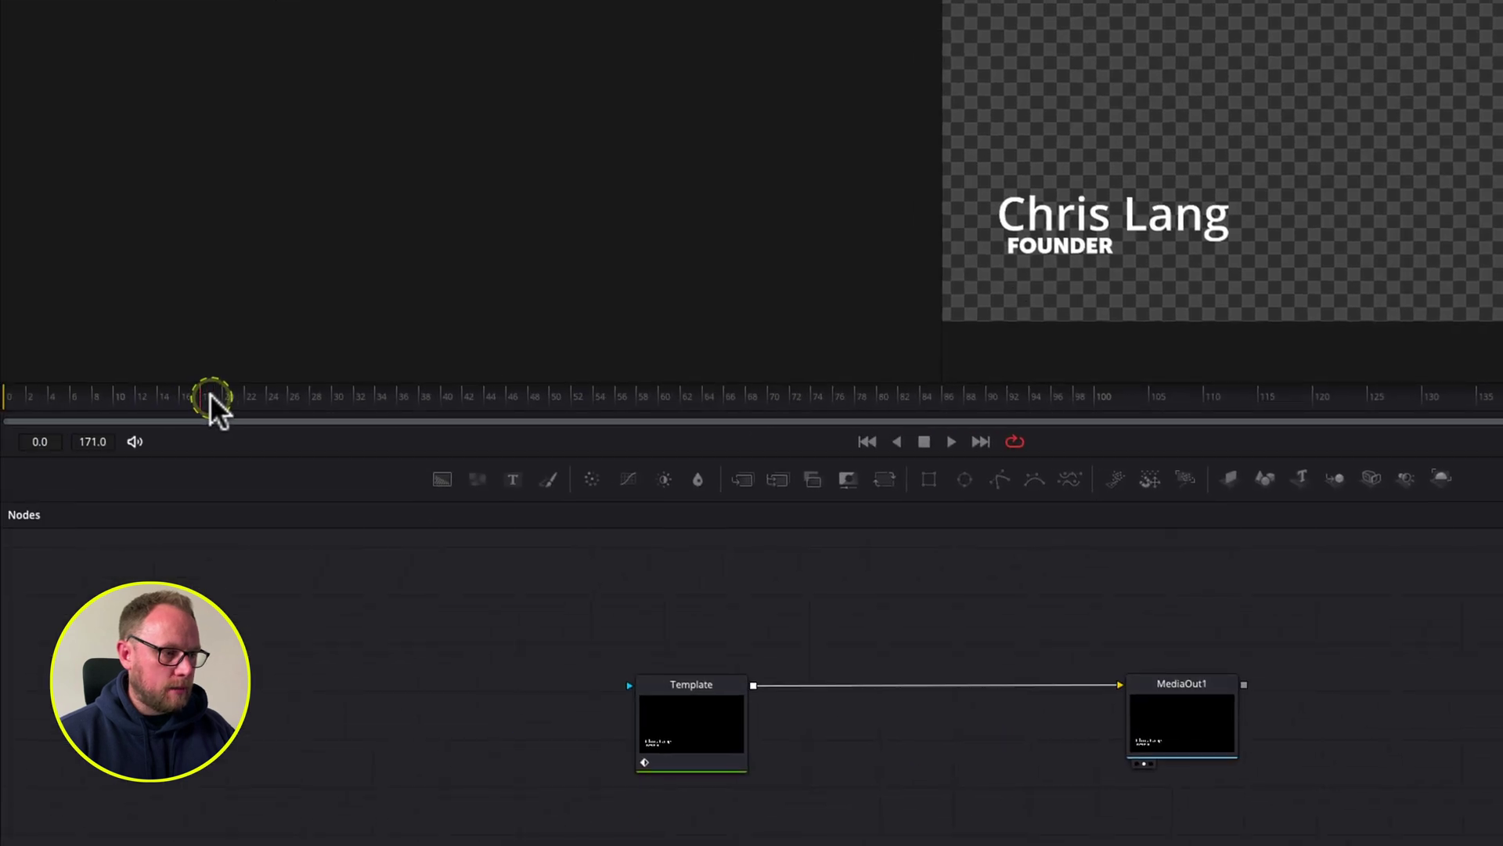
left_click(648, 703)
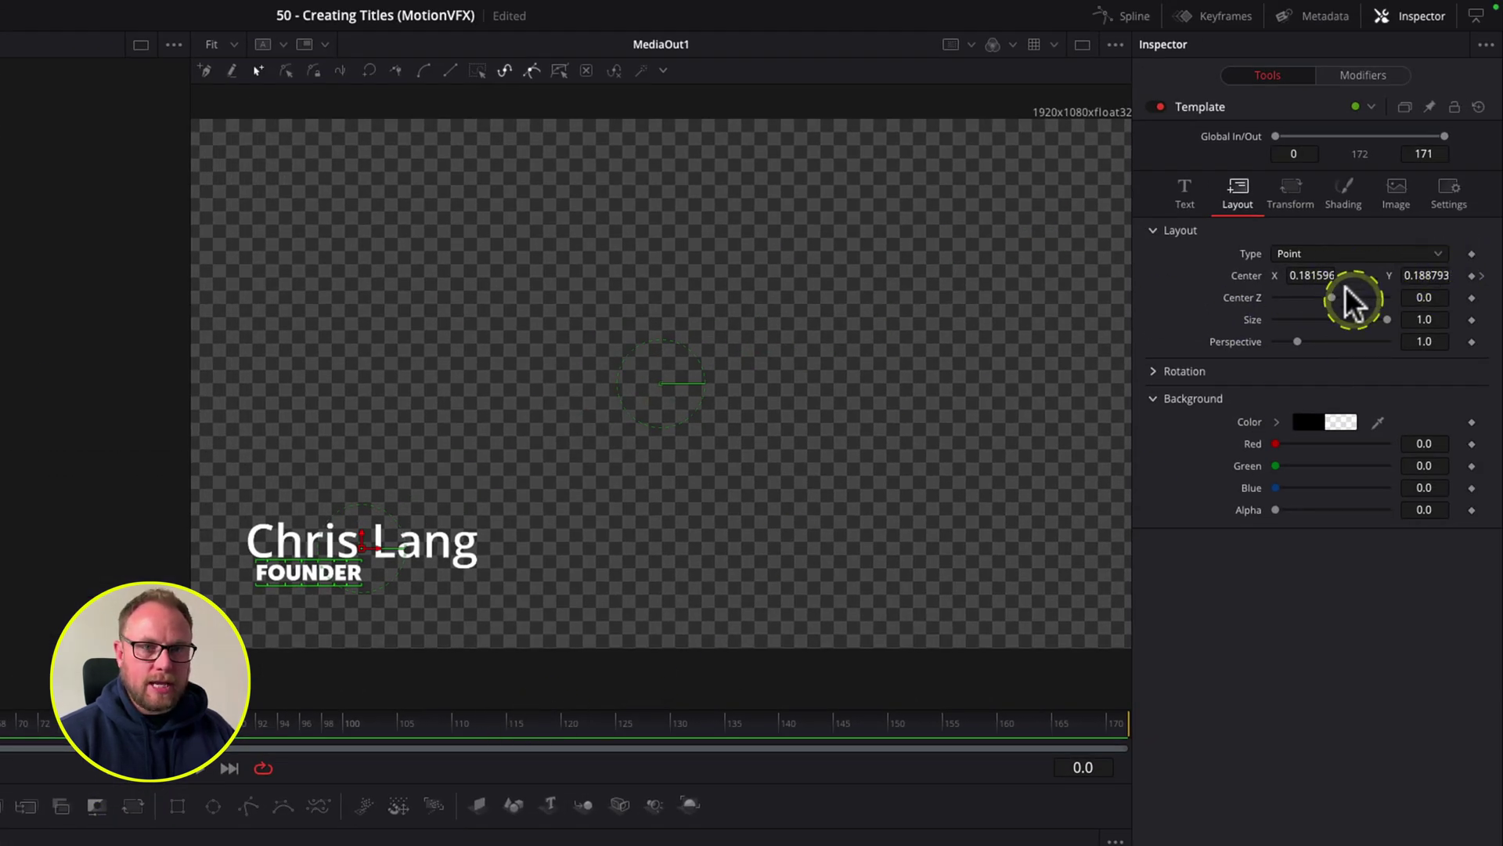
left_click_drag(1317, 275, 1042, 286)
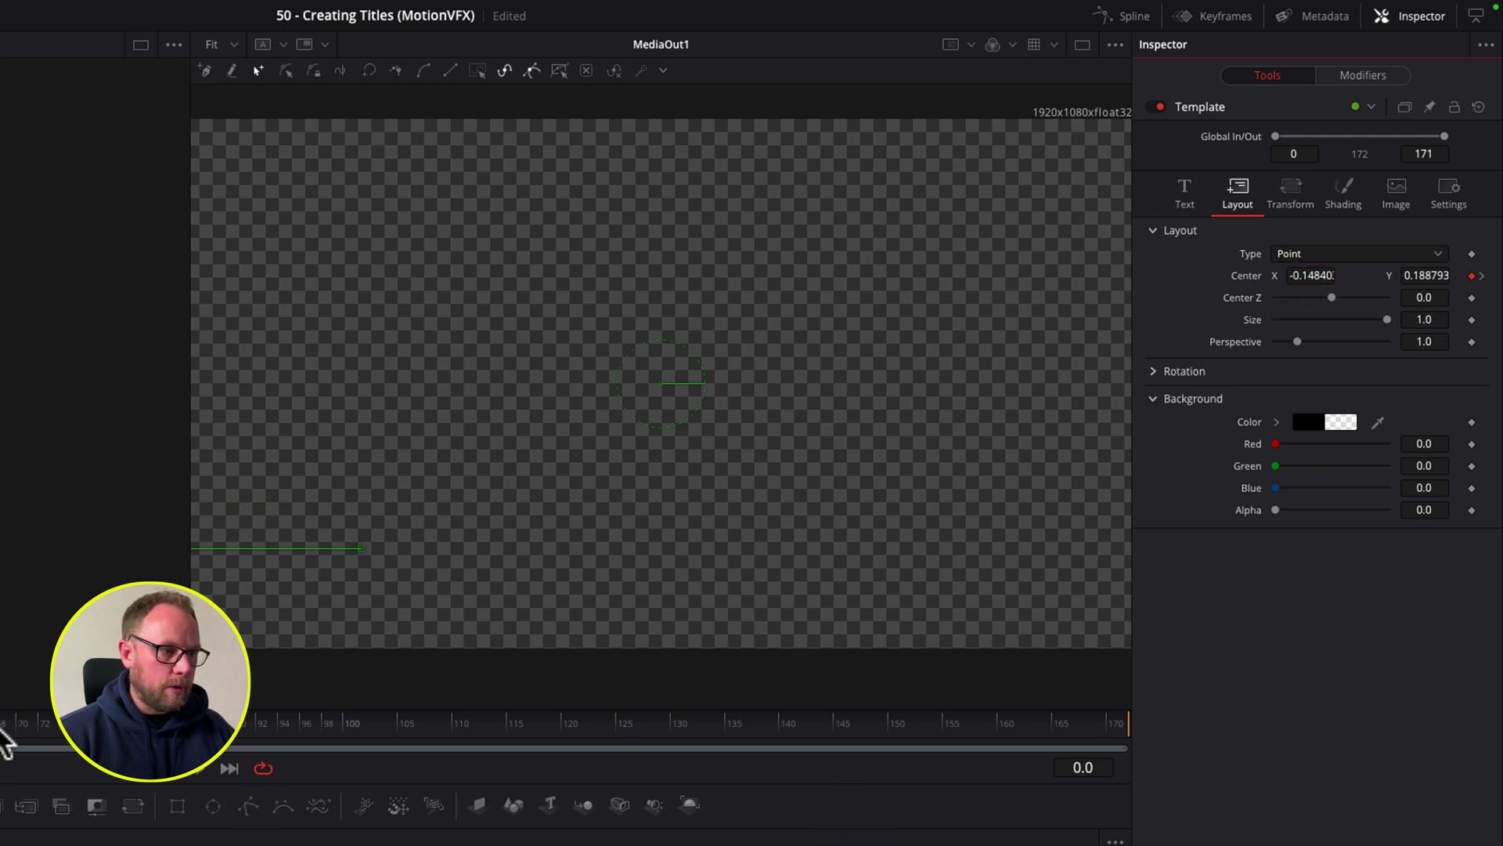
Step: Hold the title at frame 150 (X 0.1816) and slide it off left by frame 171 (X -0.148)
left_click_drag(727, 728, 1133, 736)
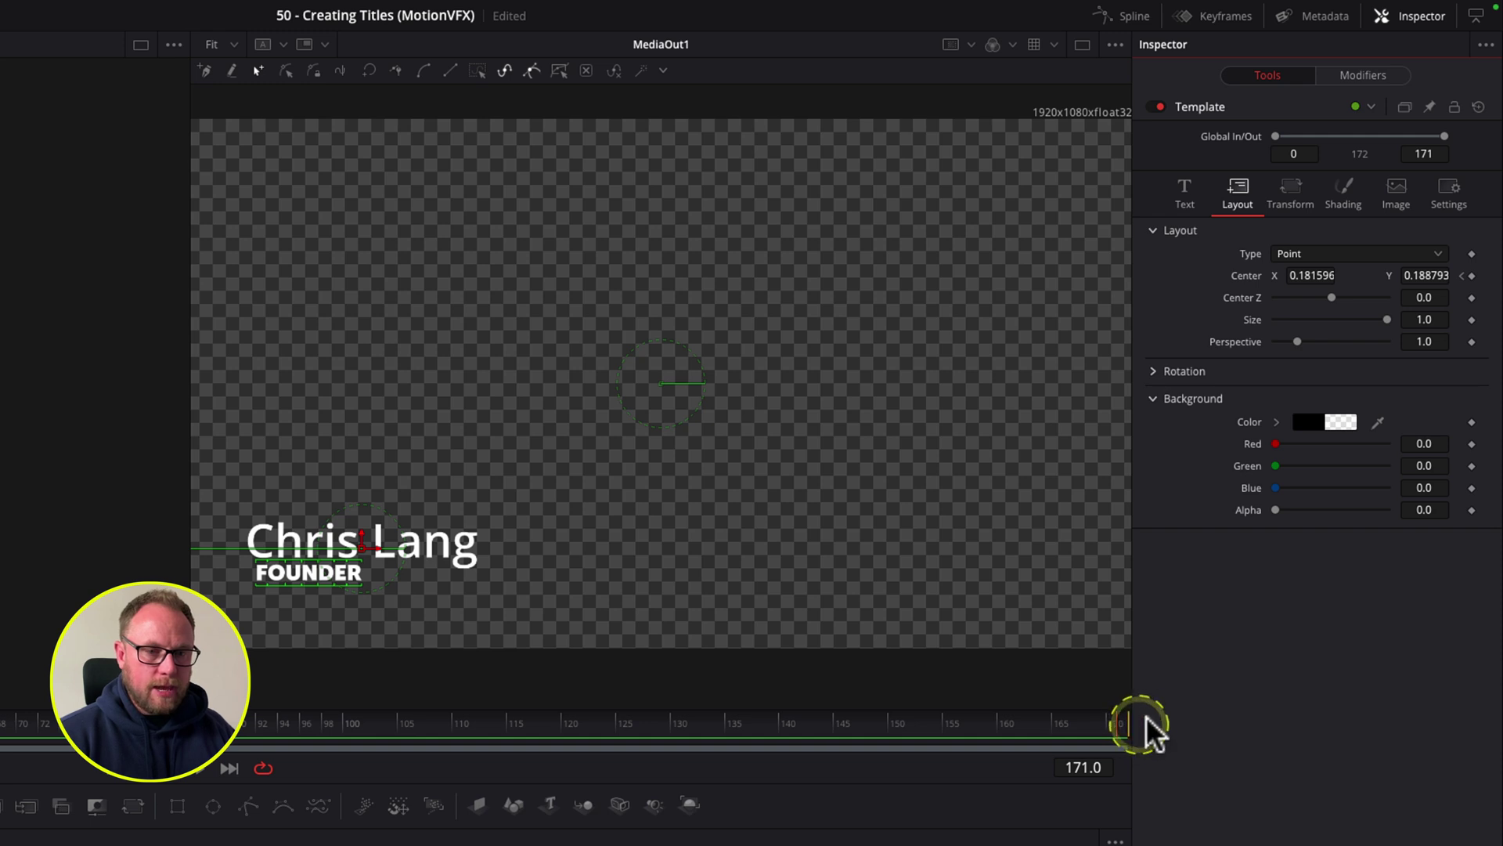
left_click(1471, 275)
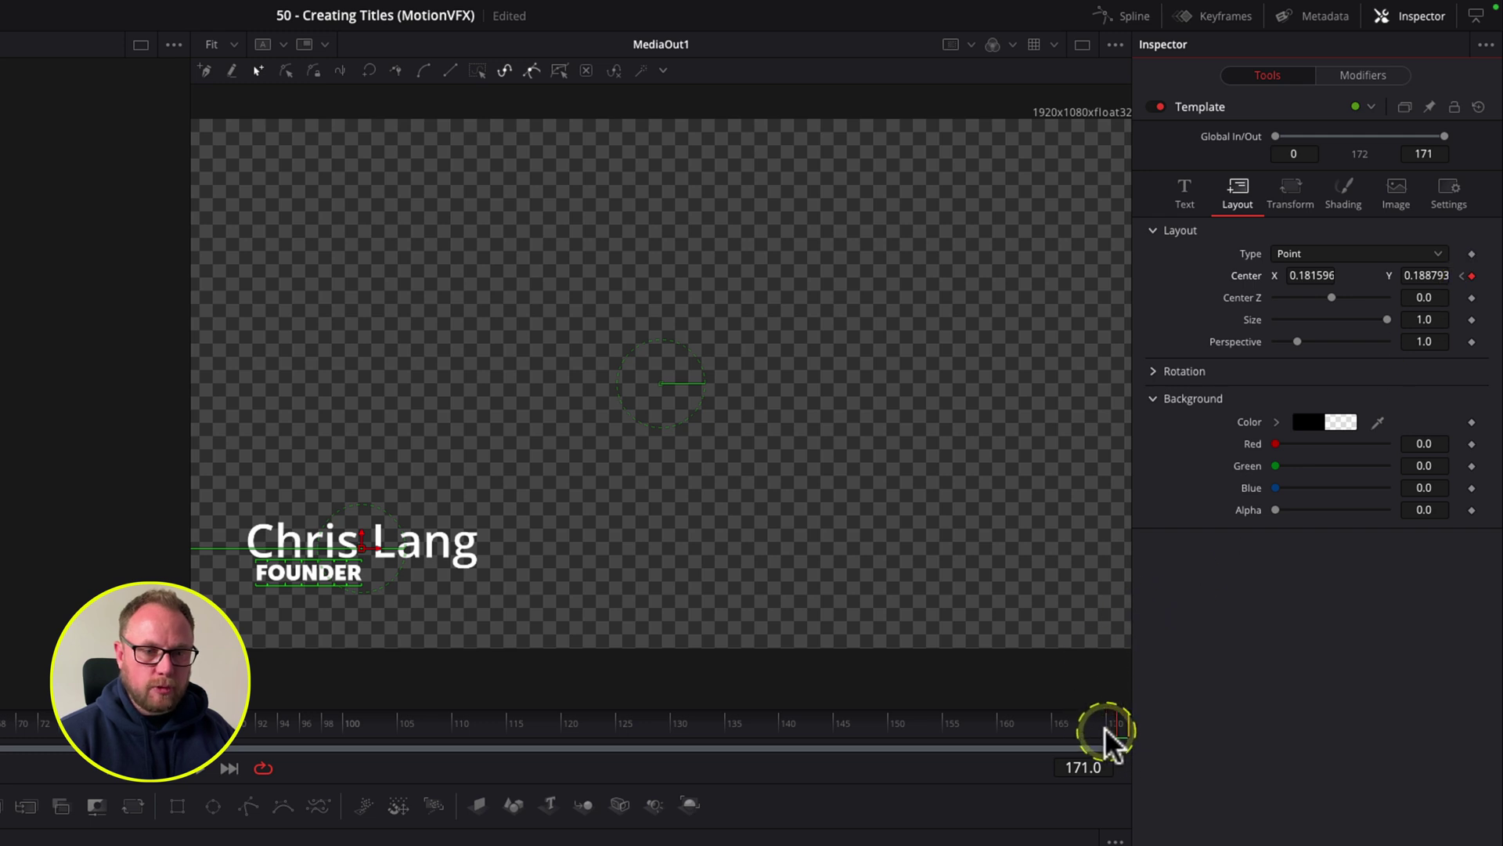
left_click(1107, 728)
left_click_drag(1112, 727, 892, 731)
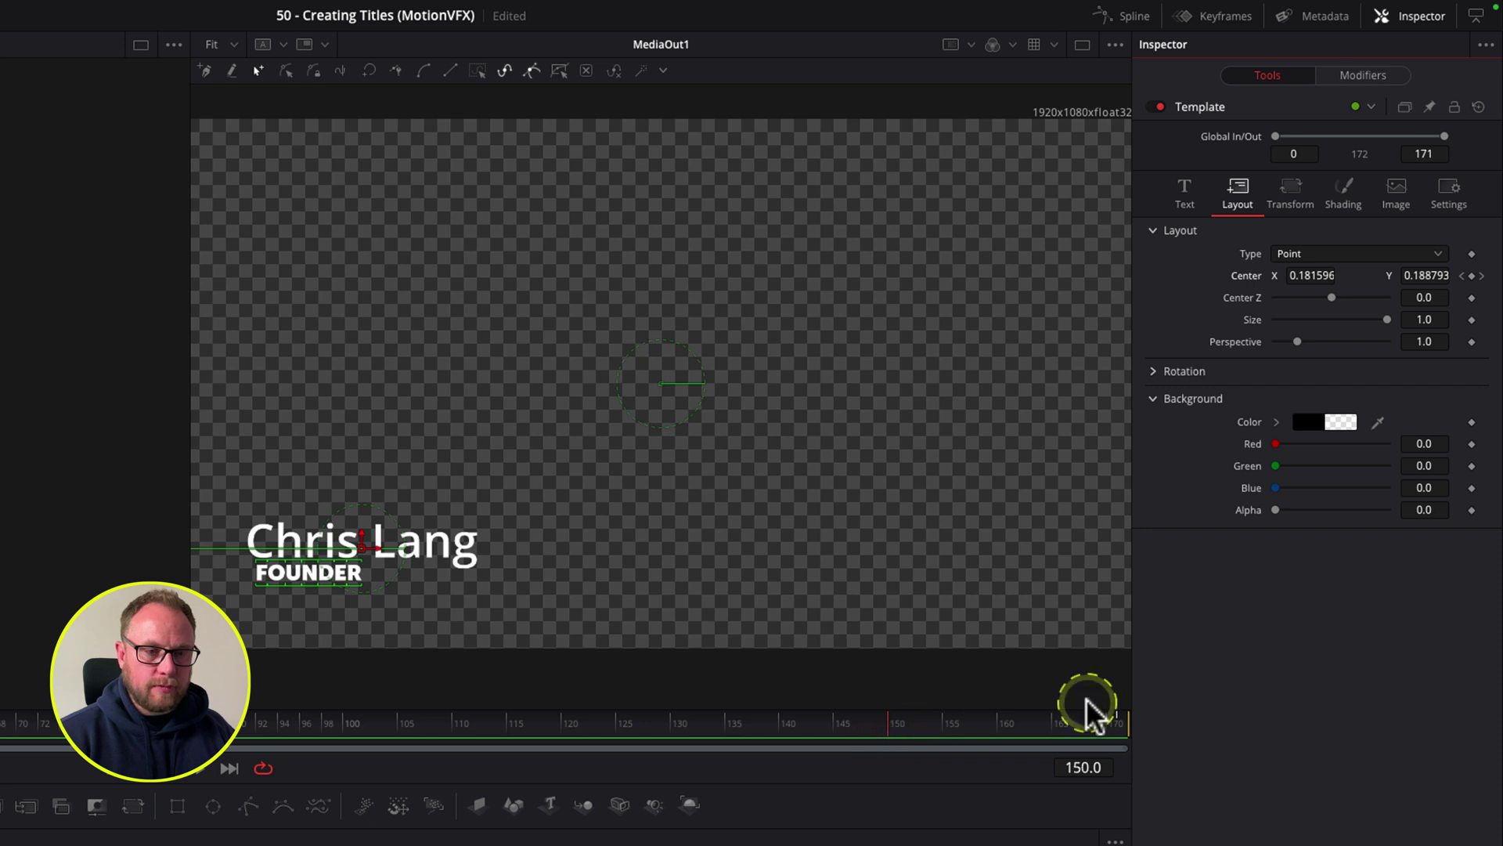
left_click(1472, 276)
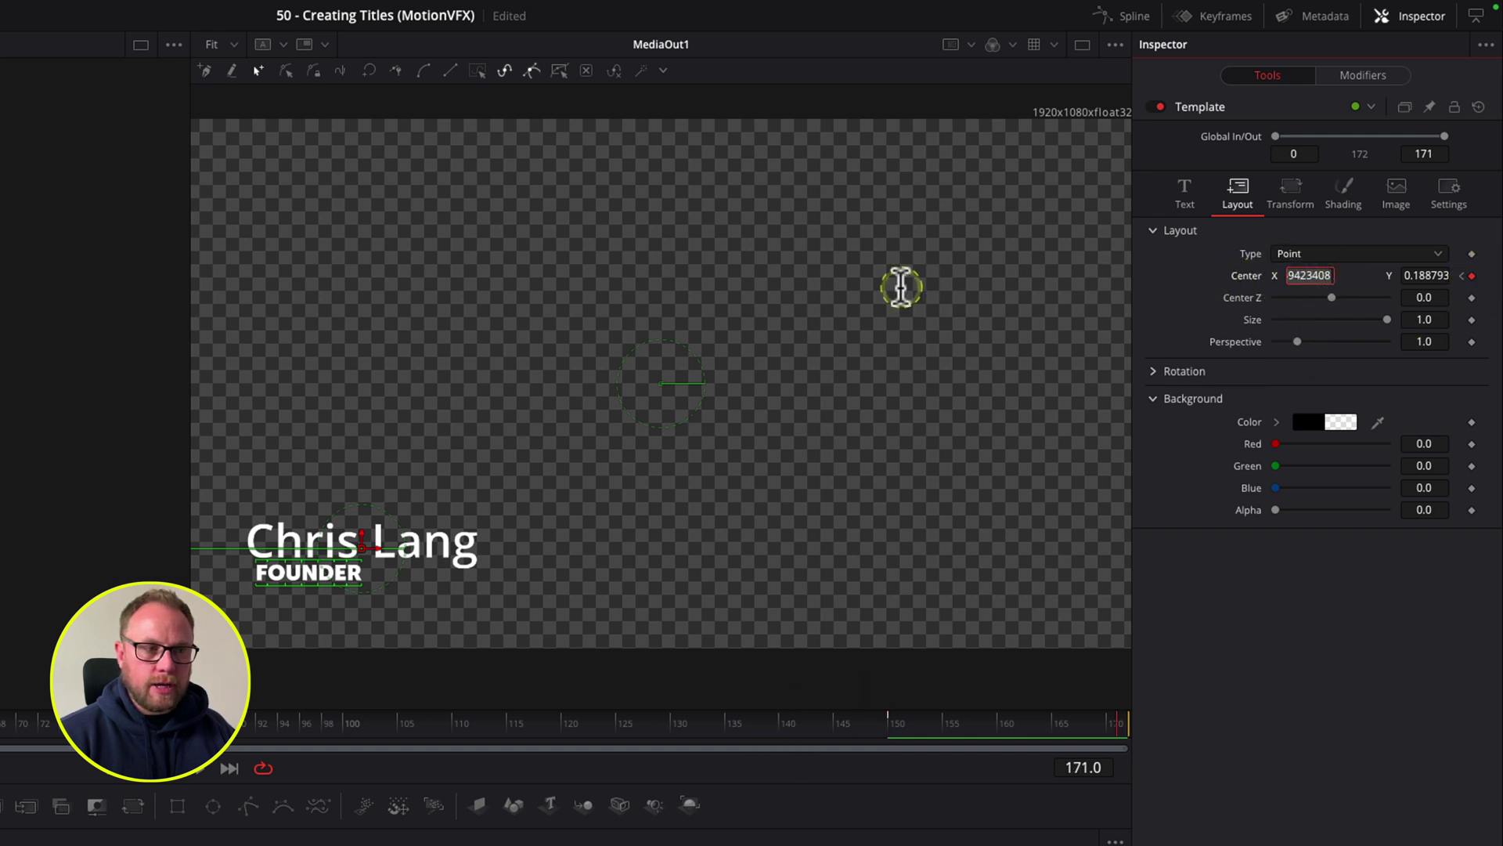
left_click_drag(1329, 275, 1035, 279)
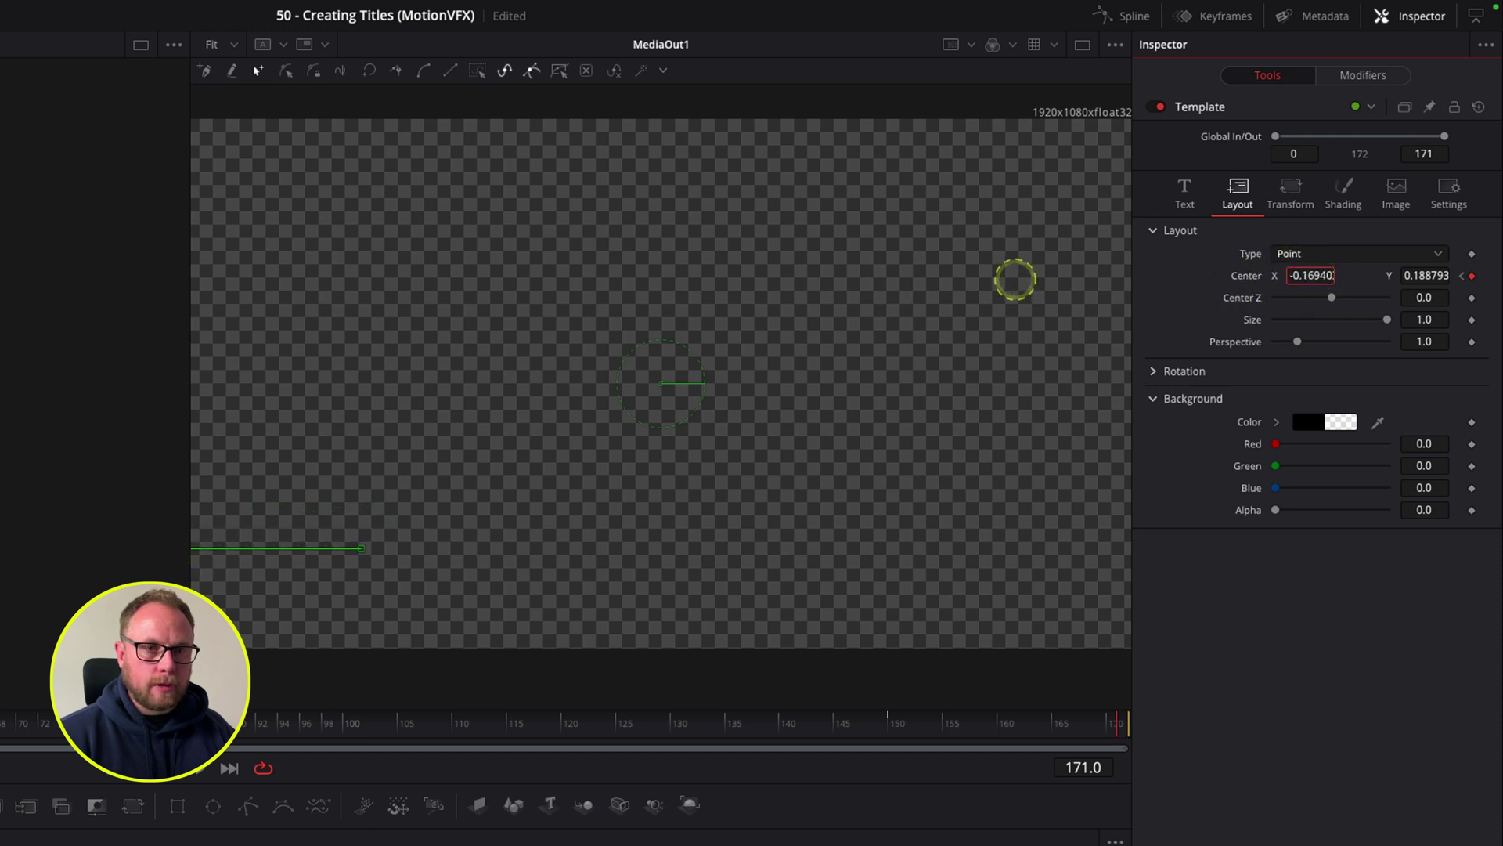
left_click(0, 722)
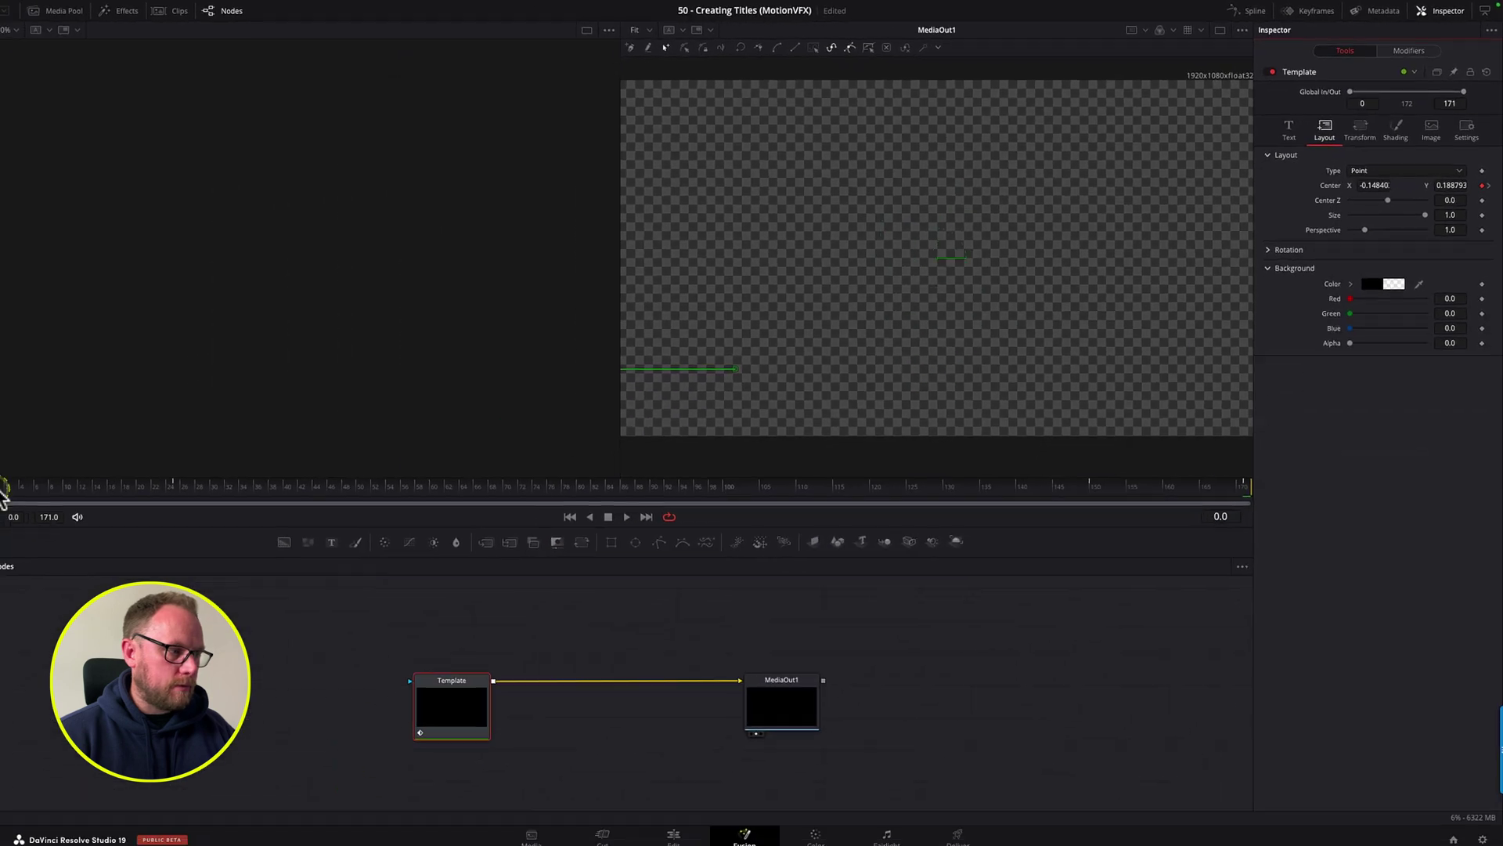
left_click(294, 546)
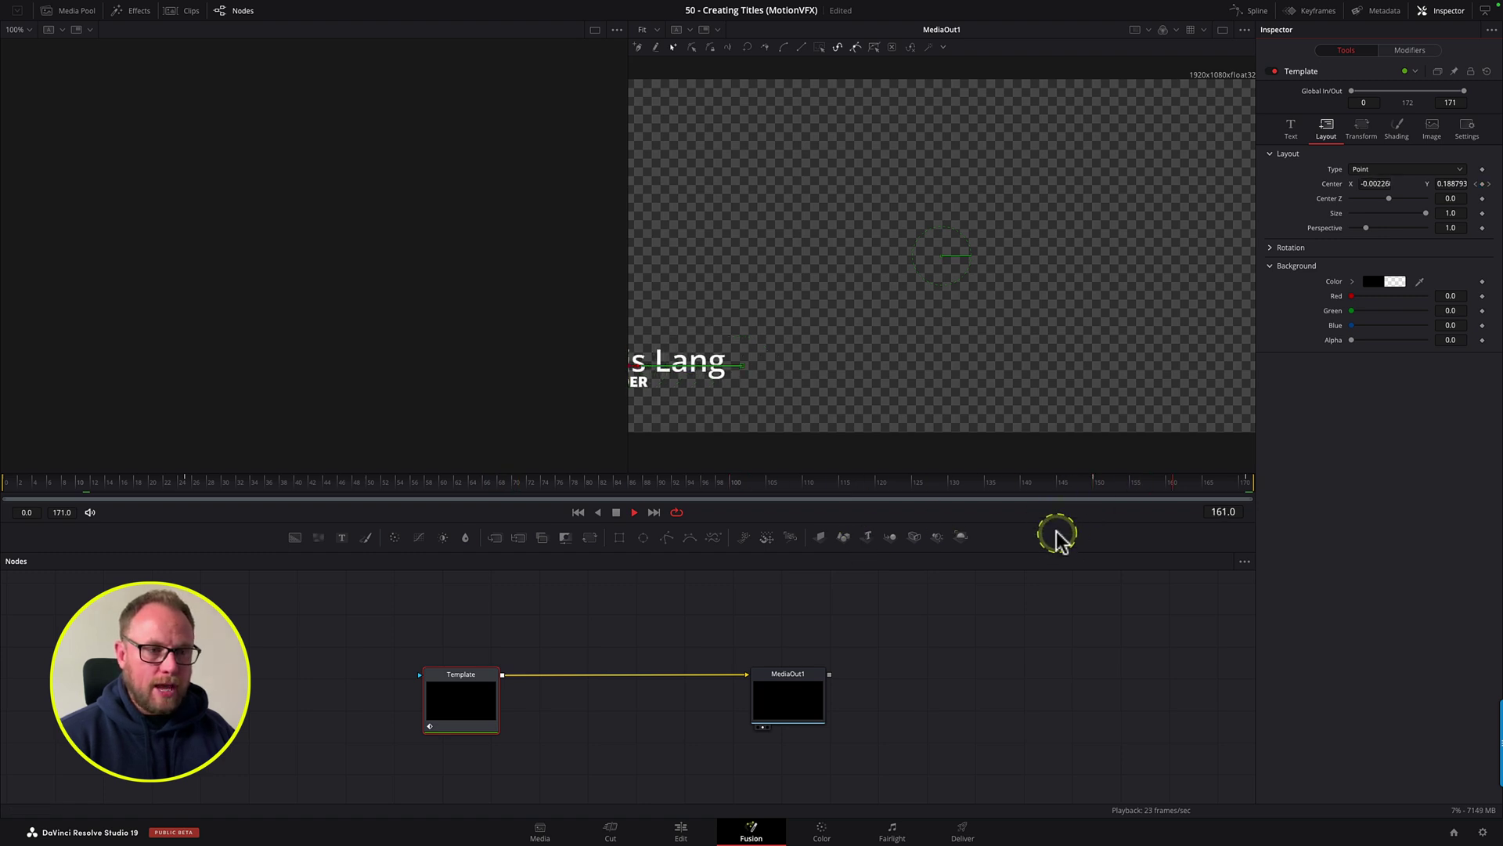
key("space")
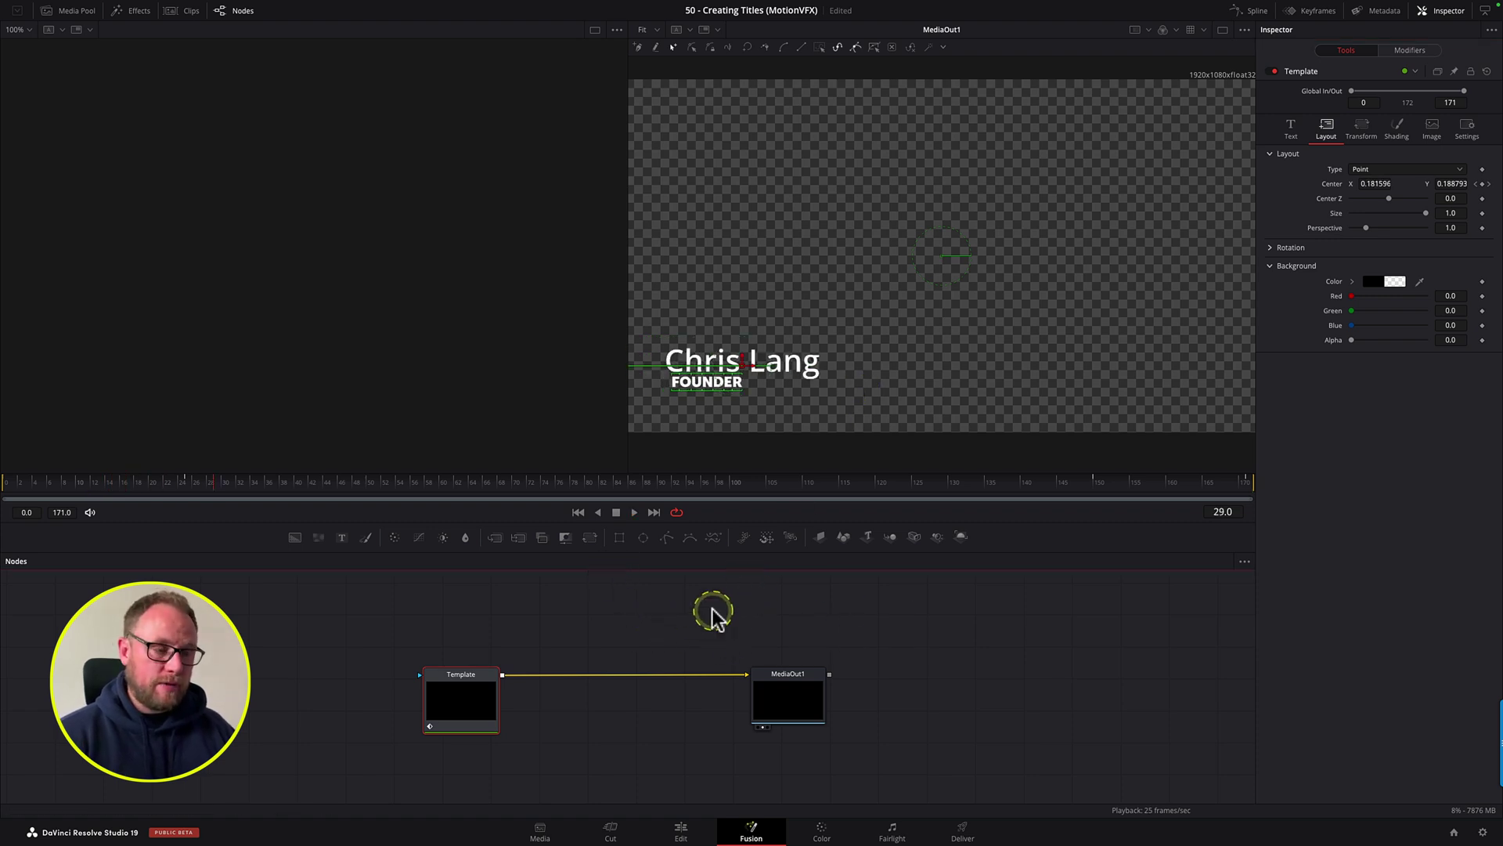
Step: In the Spline editor, smooth the Center Displacement curve between the first two and last two keyframes
left_click(1252, 12)
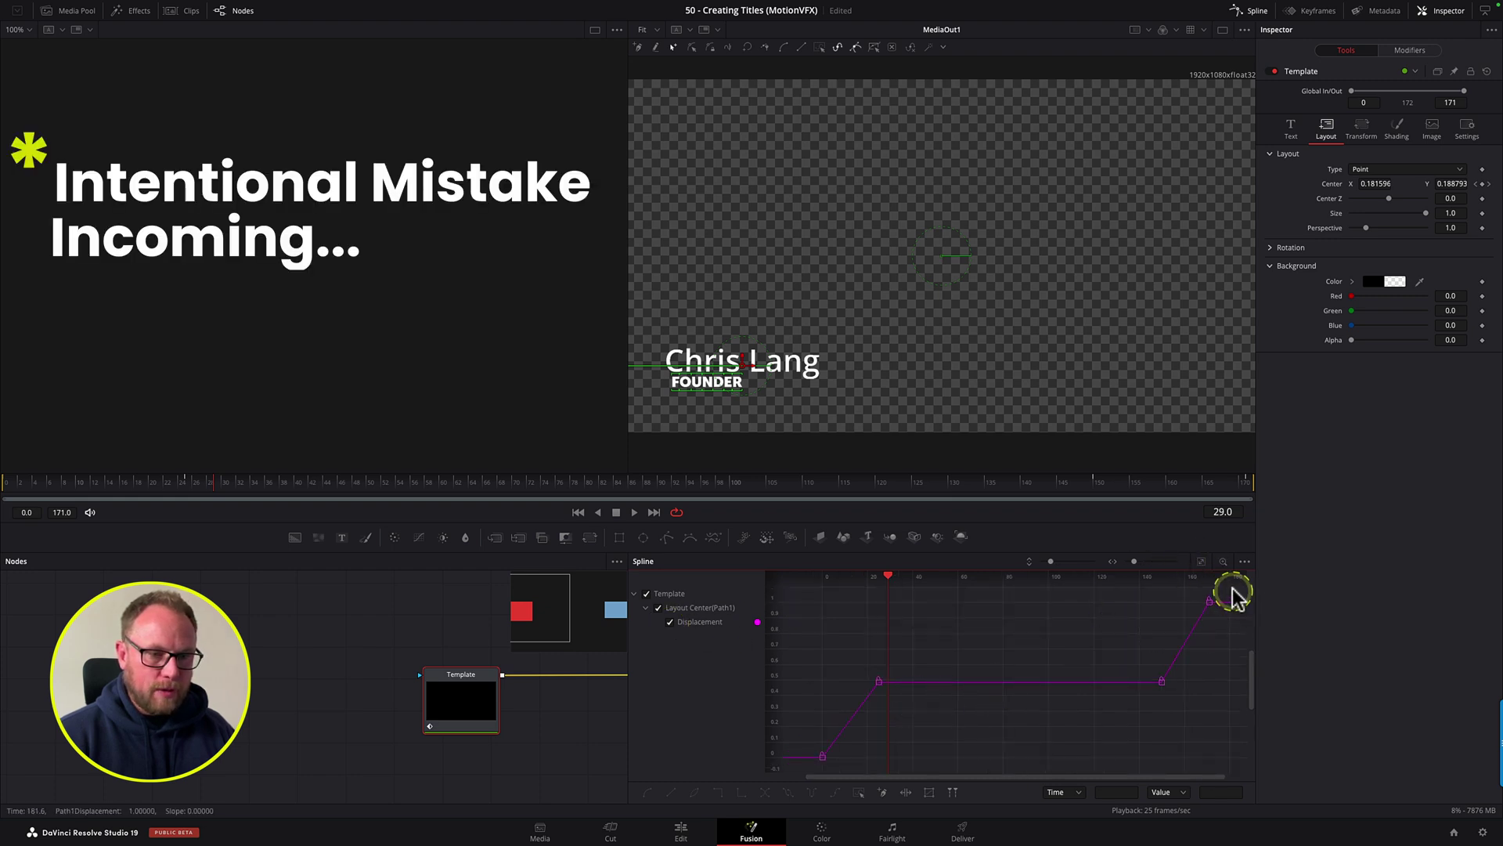
left_click_drag(1233, 595, 822, 755)
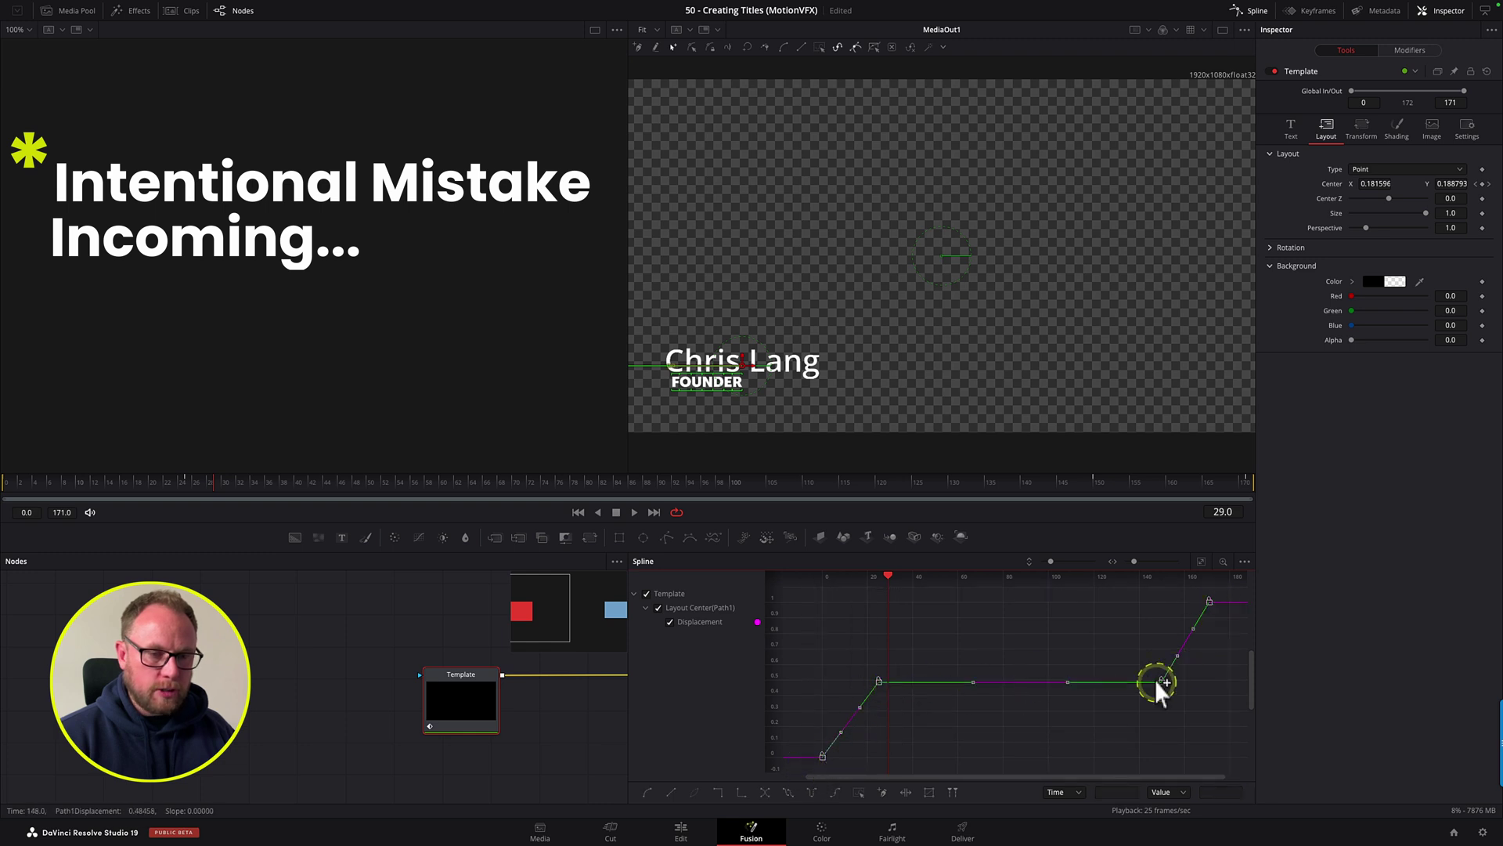
left_click(649, 792)
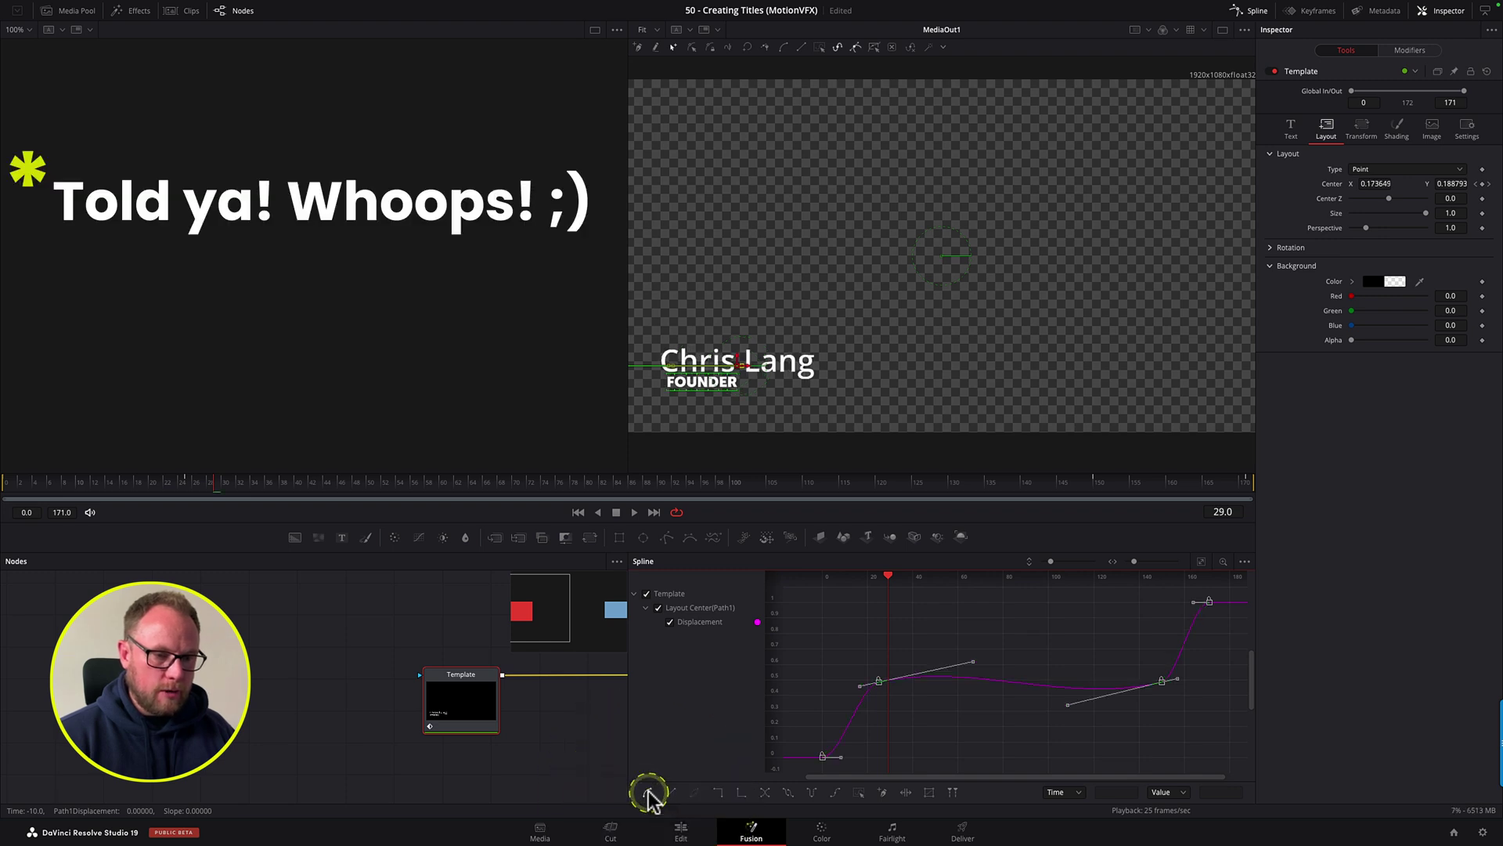
left_click(1158, 682)
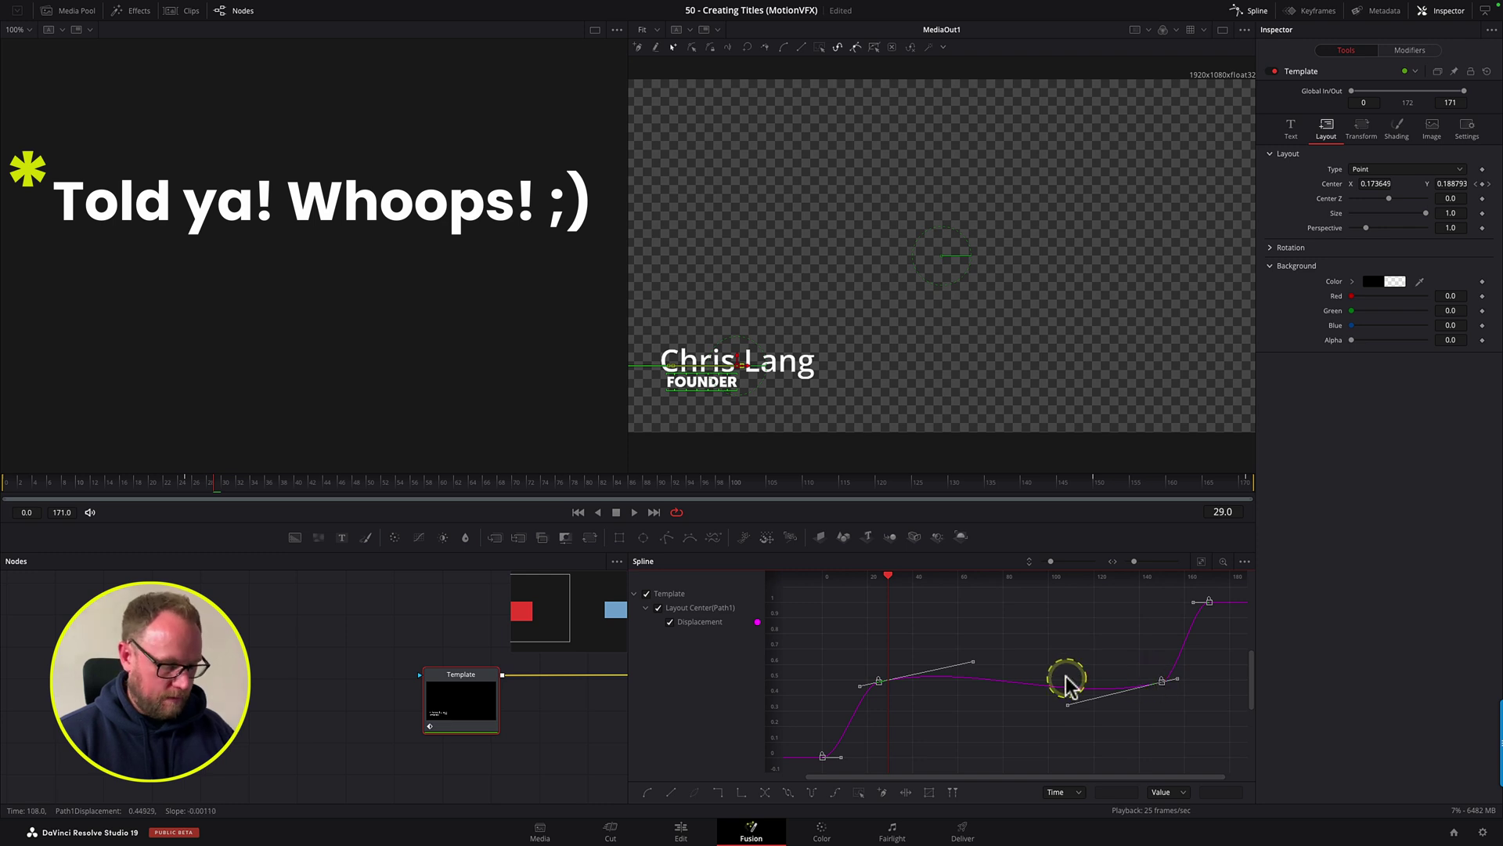
key("ctrl+z")
left_click_drag(916, 644, 807, 772)
left_click(647, 793)
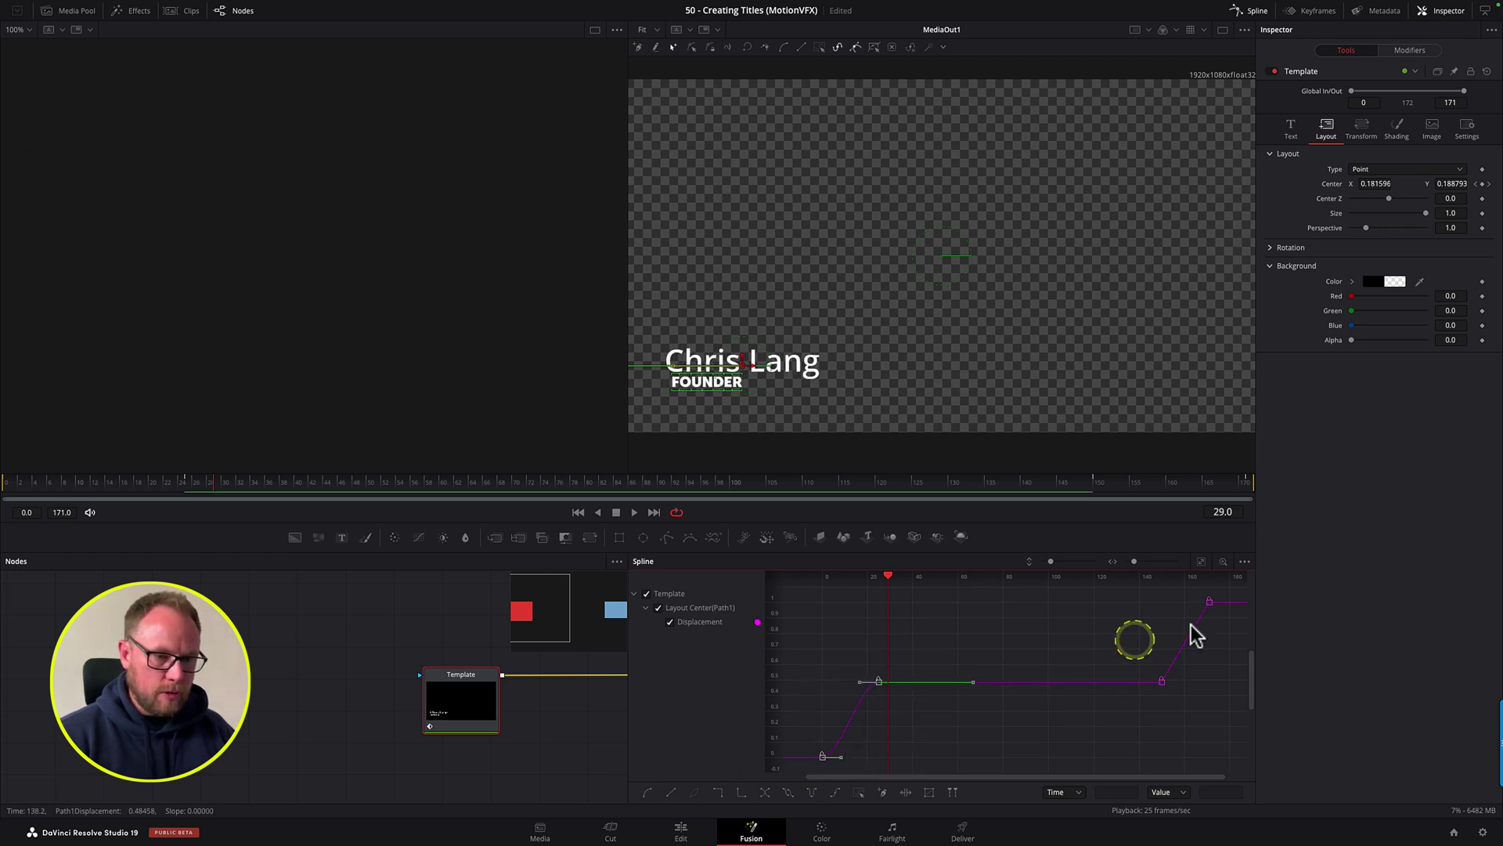
left_click_drag(1233, 603, 1143, 700)
left_click(648, 793)
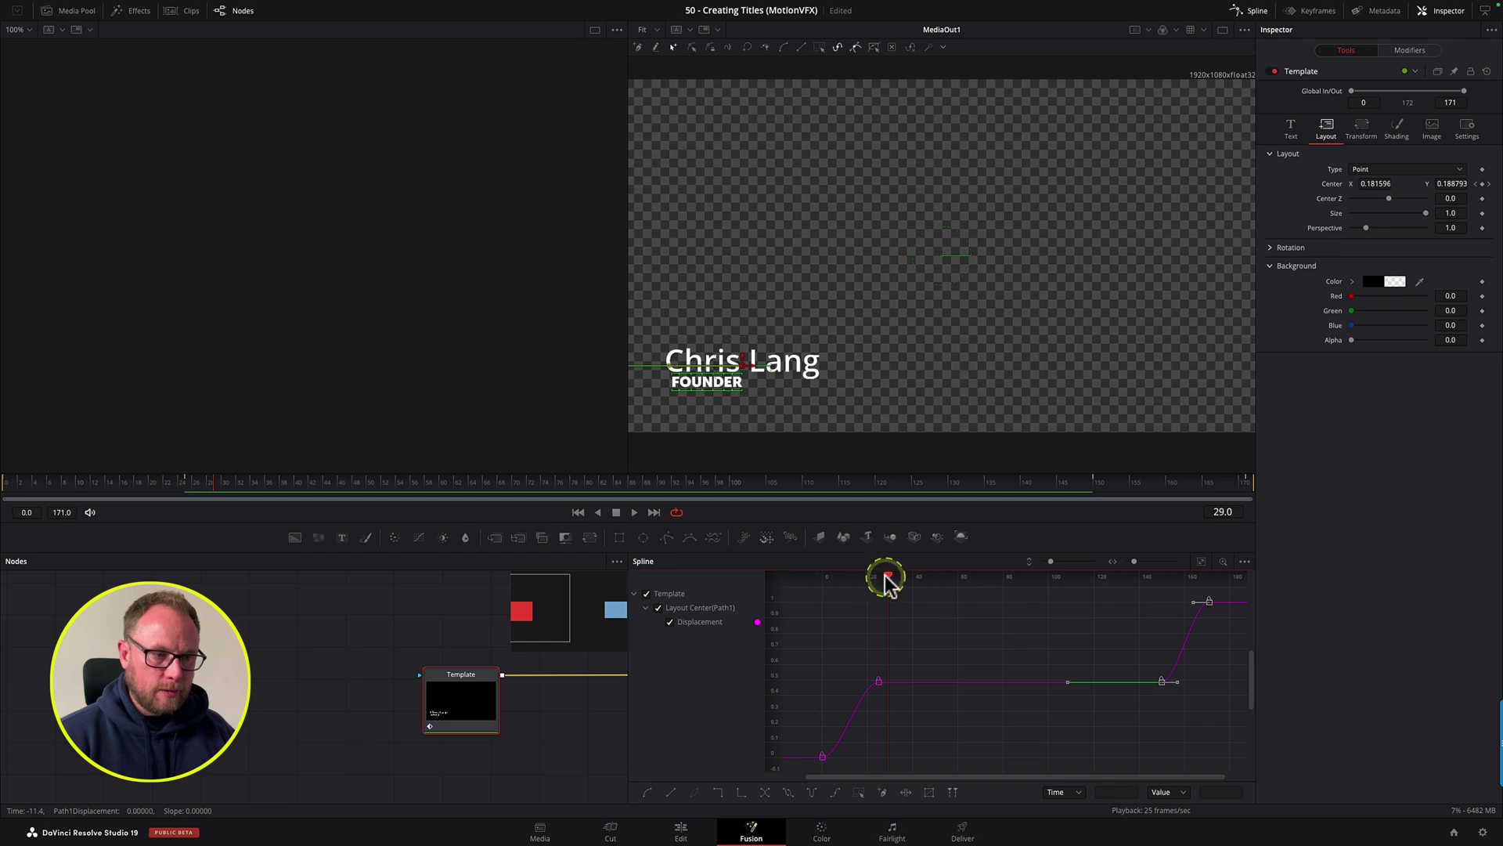
Step: Preview the smoothed slide-in animation from before the title enters
left_click_drag(880, 583, 788, 587)
left_click(838, 624)
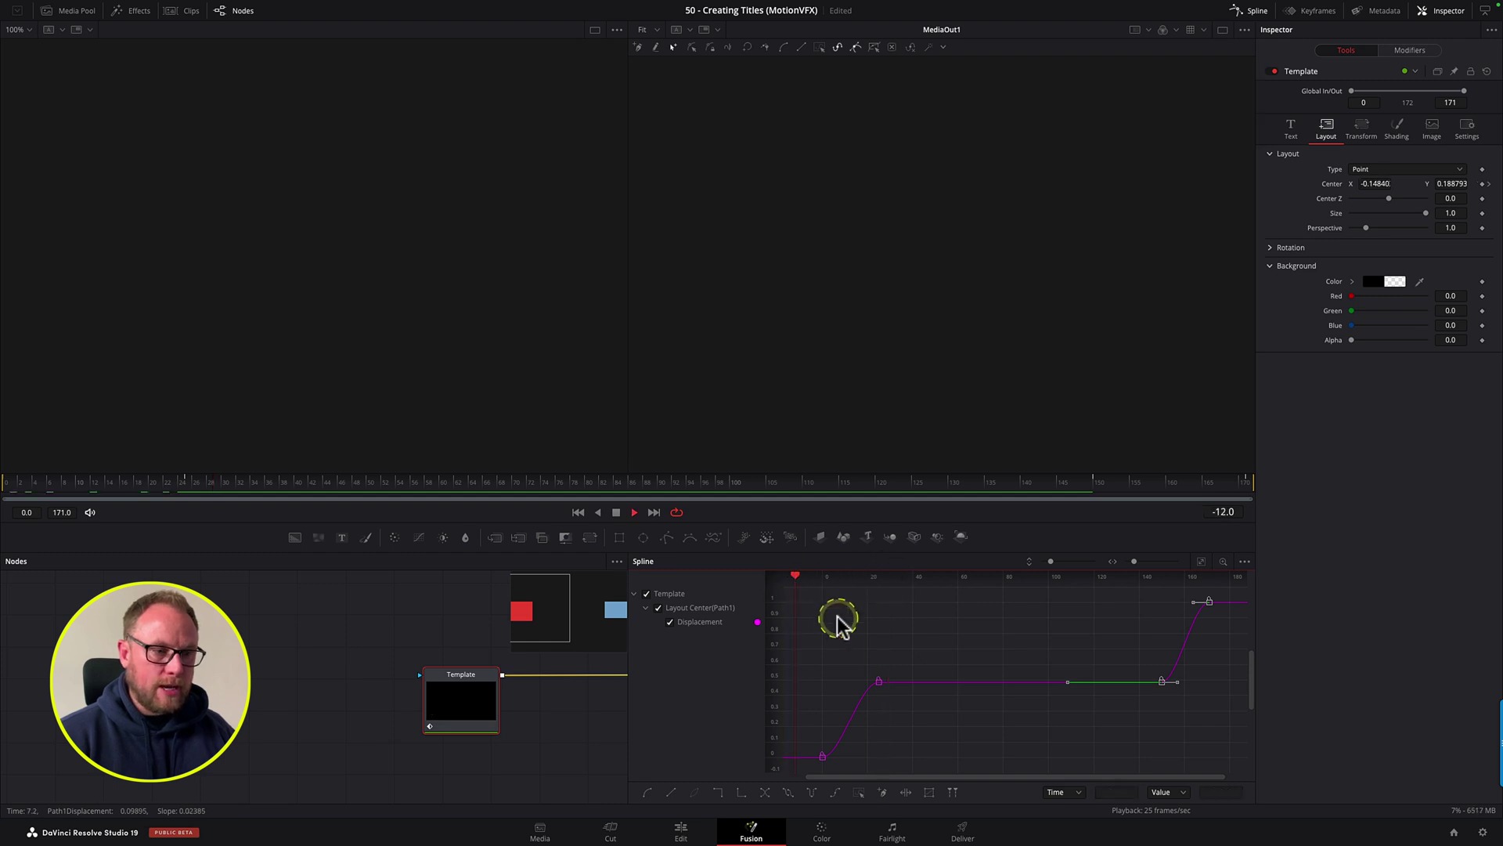
key("space")
left_click_drag(124, 483, 11, 490)
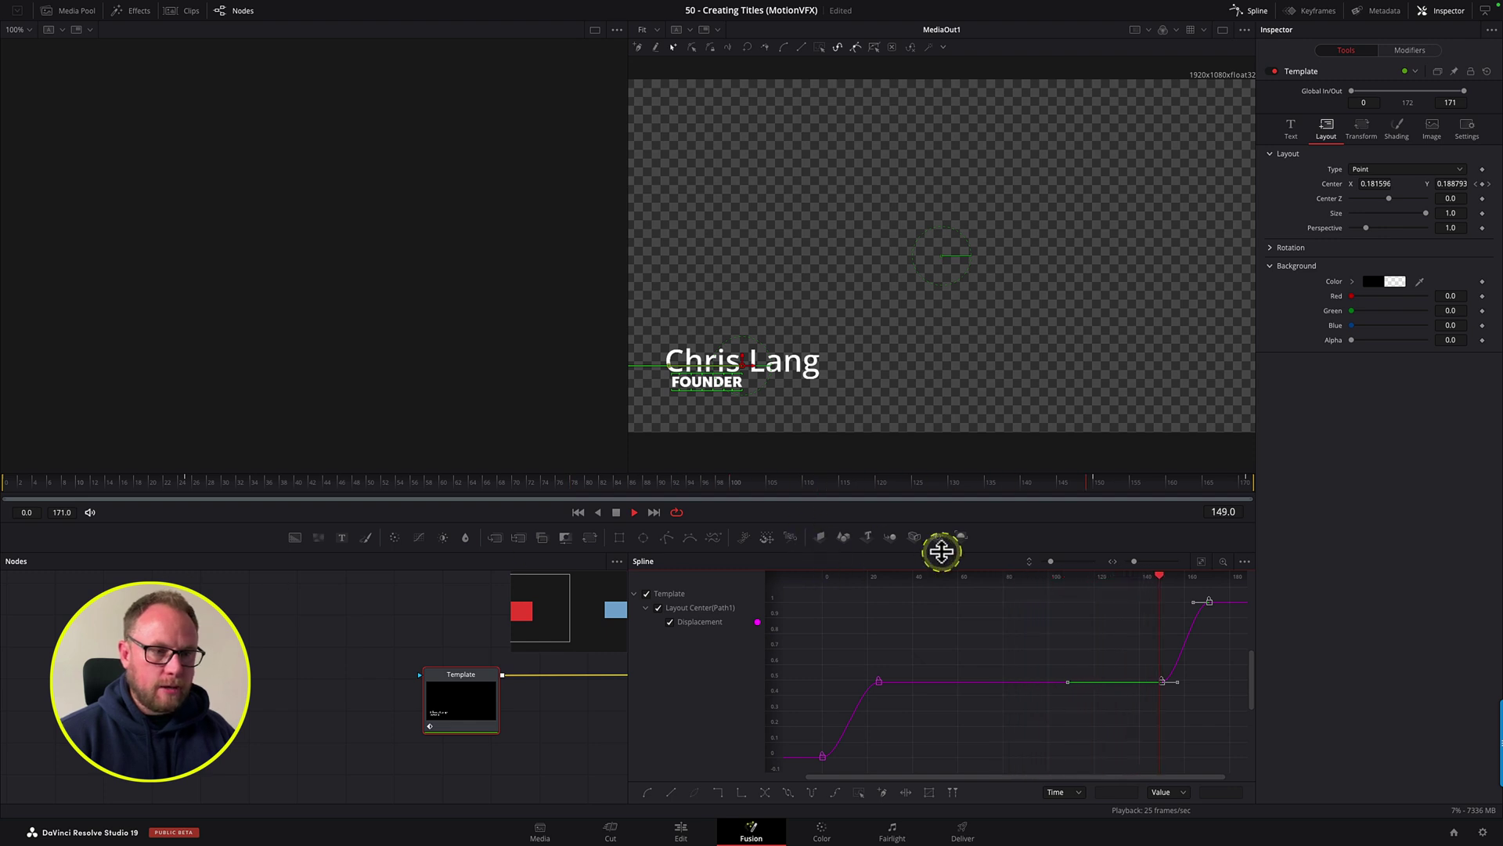
key("space")
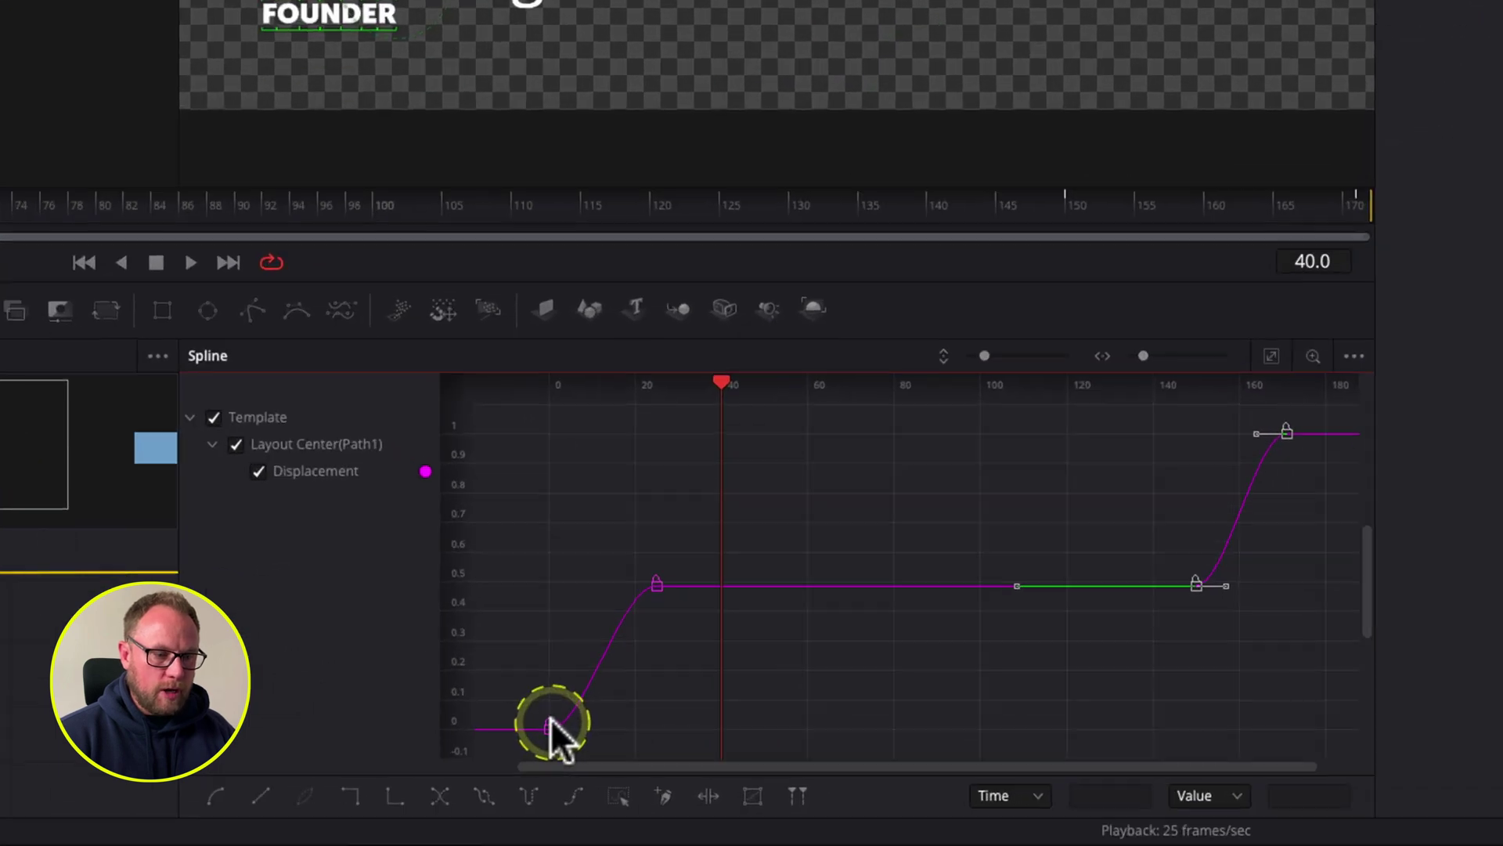
Step: Reshape the frame-0 and frame-150 handles for a fast eased entry and sharp exit, then replay
left_click(816, 754)
left_click_drag(559, 726, 530, 621)
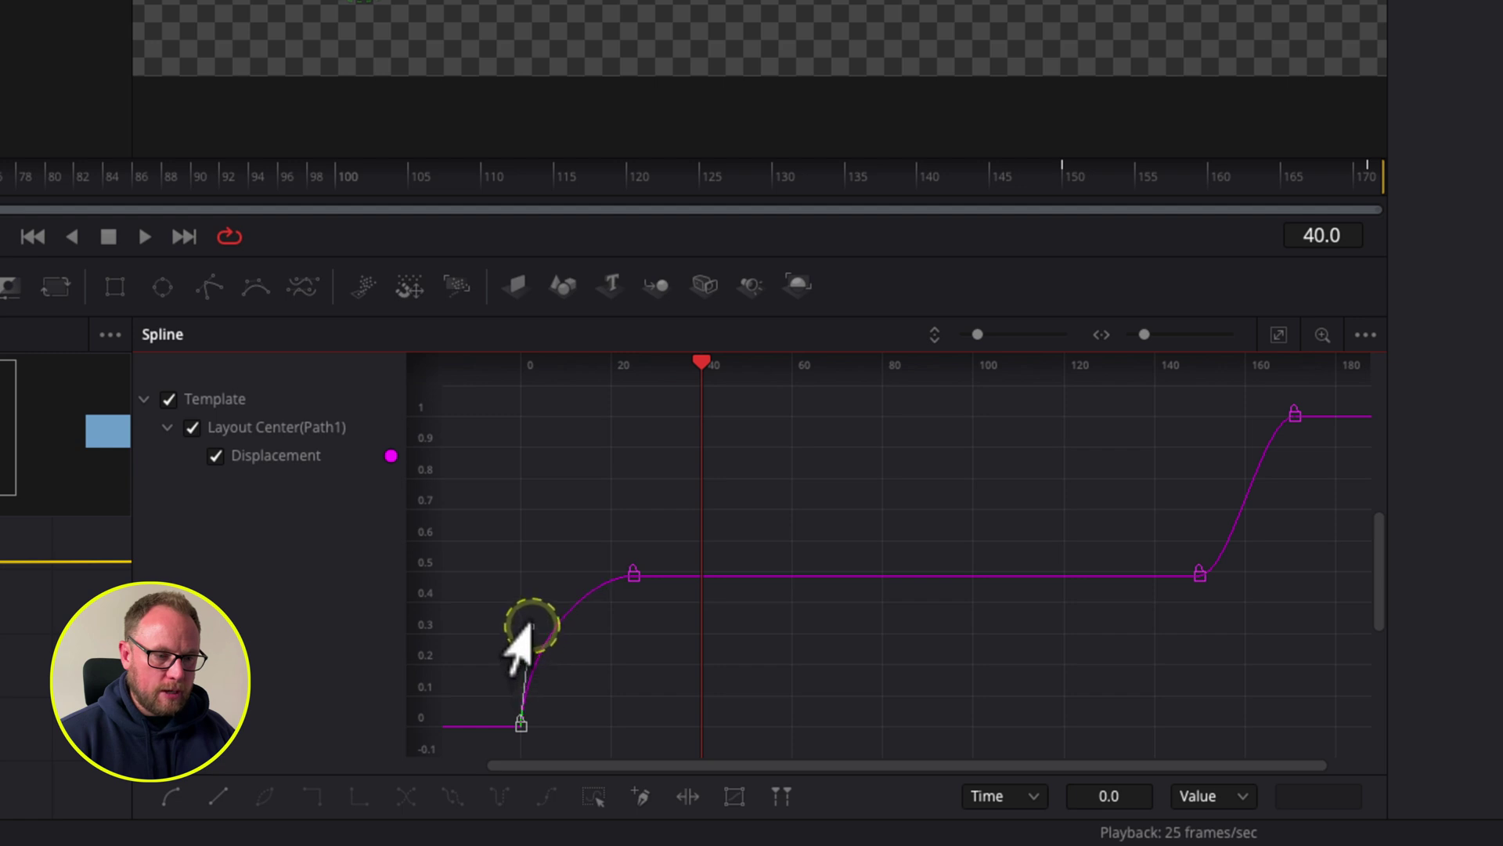
left_click(1200, 574)
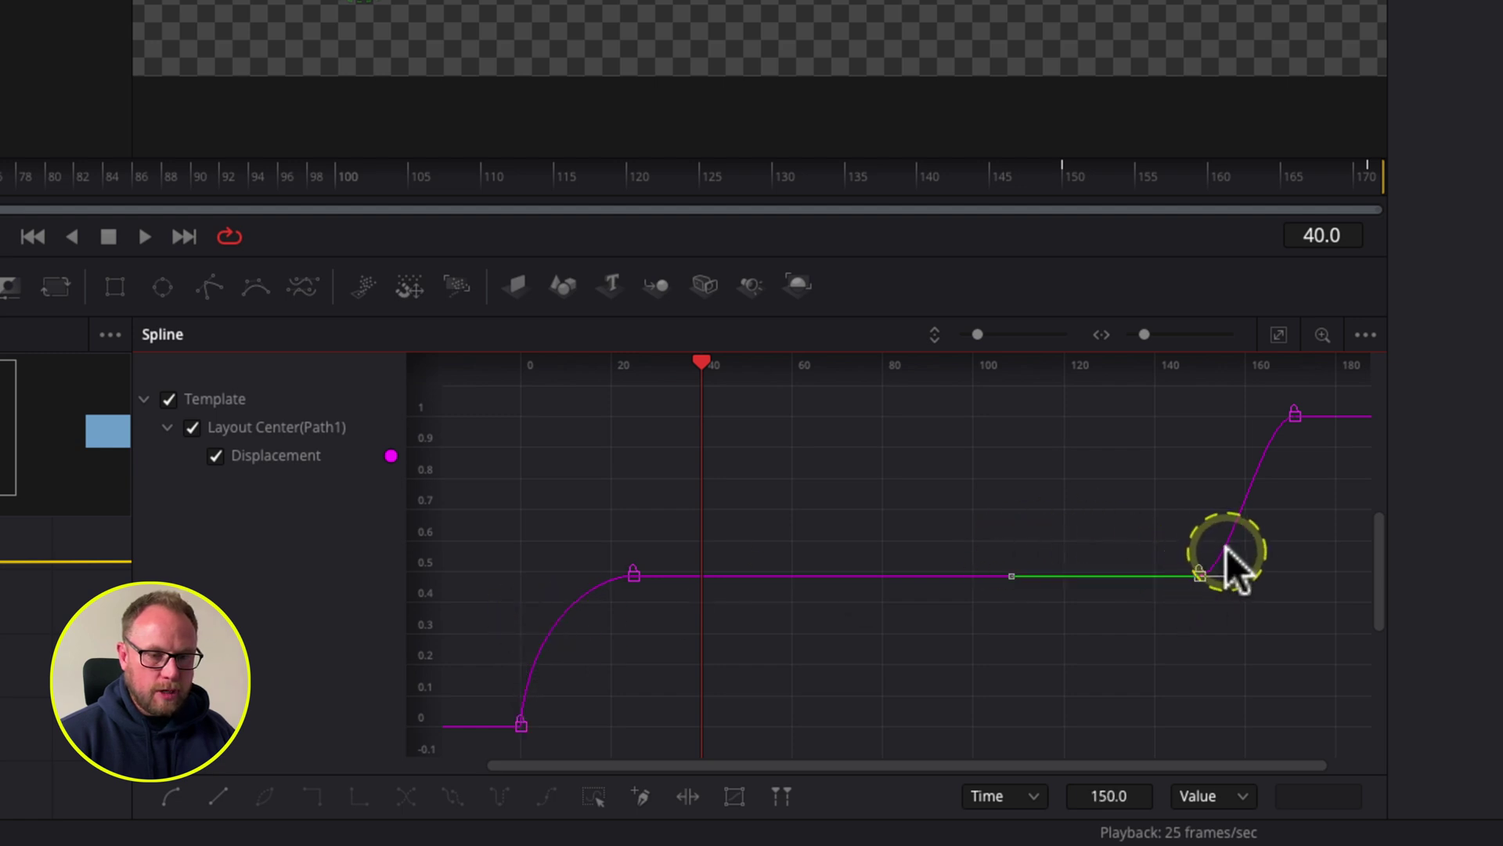
left_click_drag(1229, 565, 1202, 477)
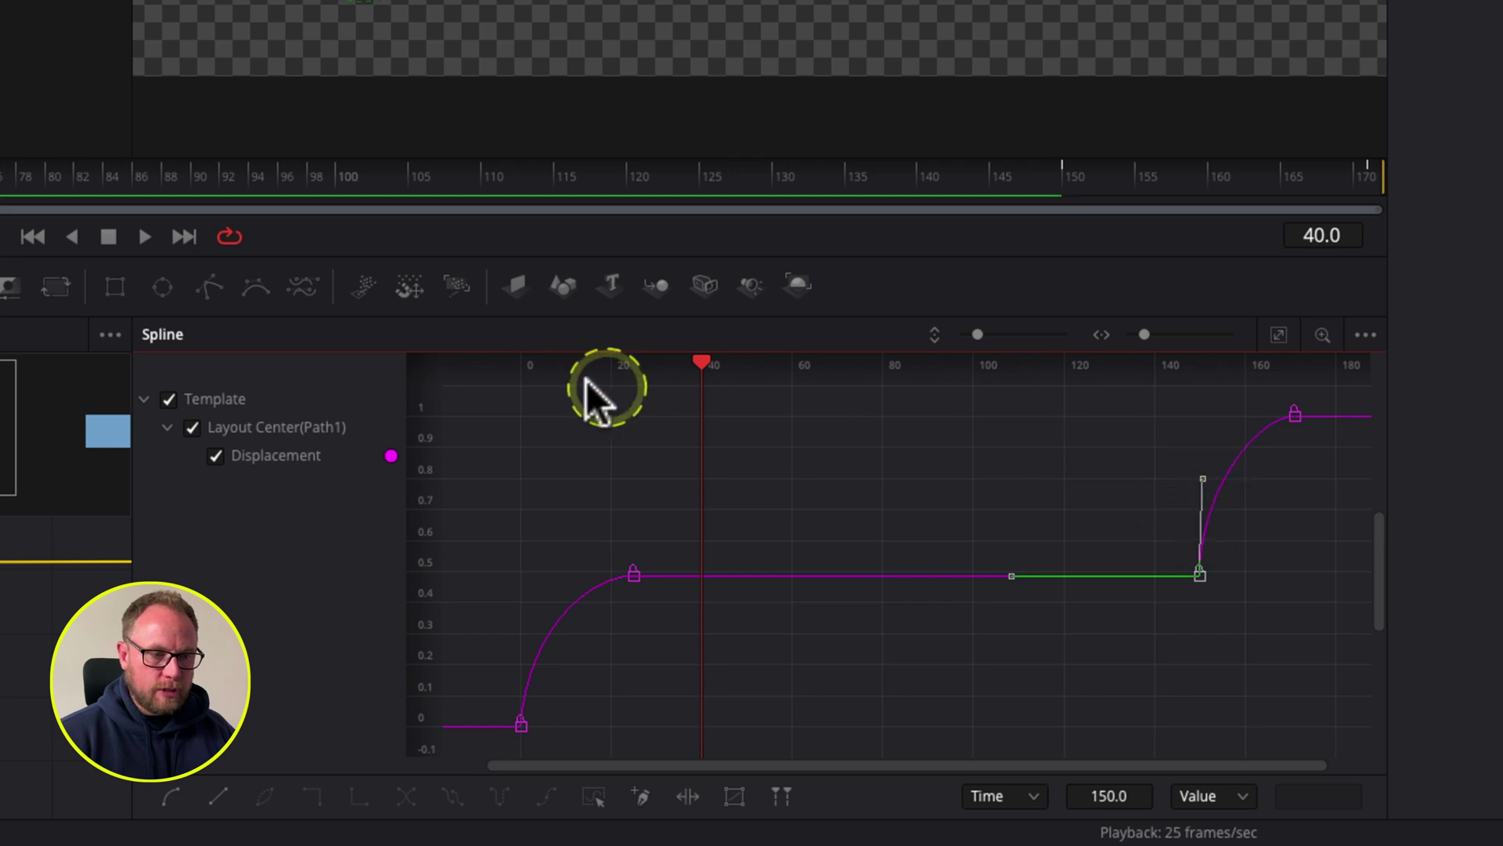
left_click_drag(700, 361, 499, 359)
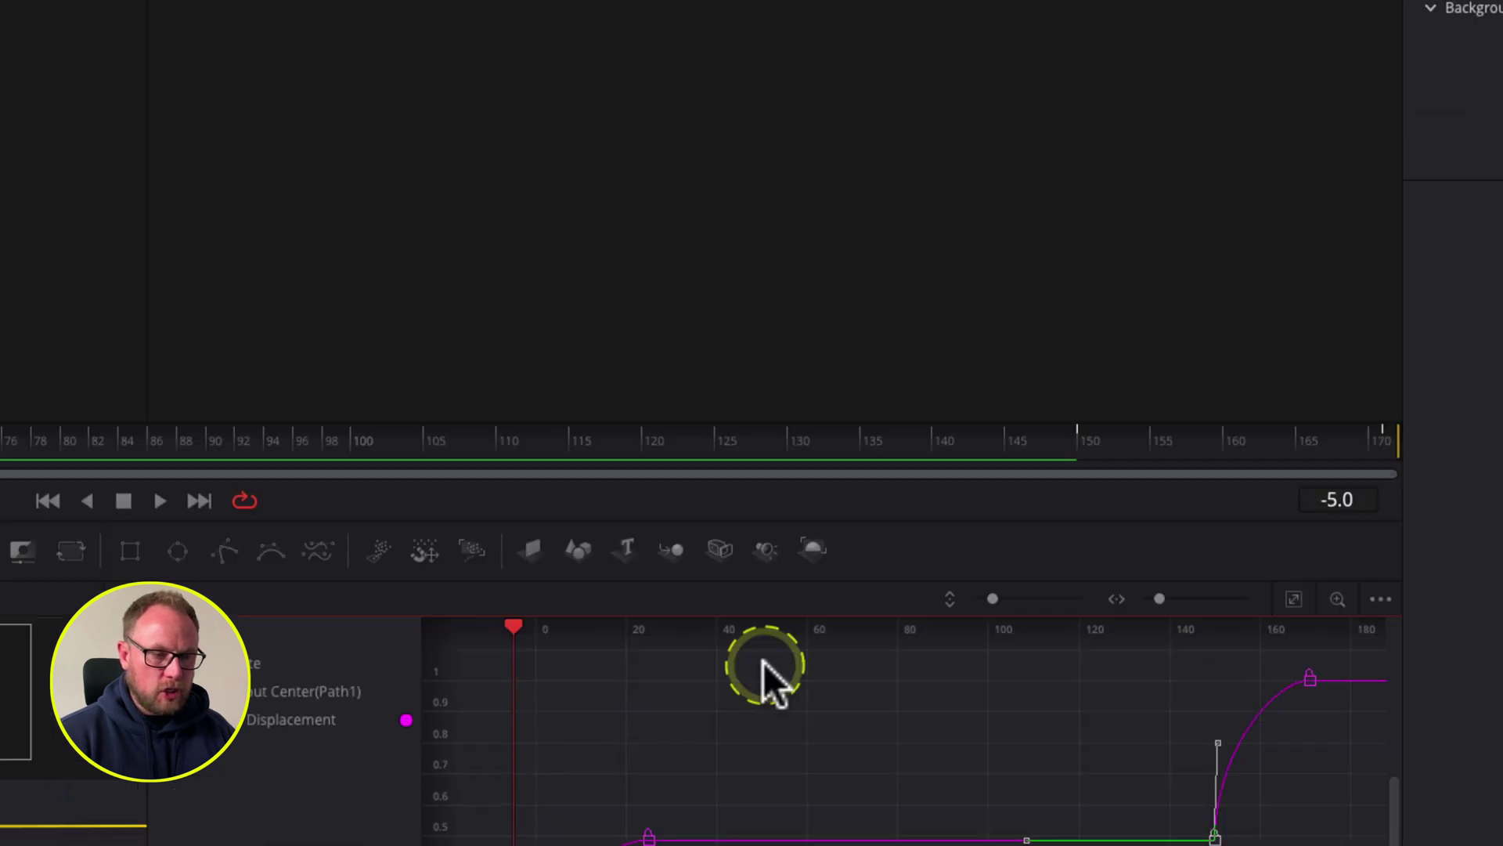
key("space")
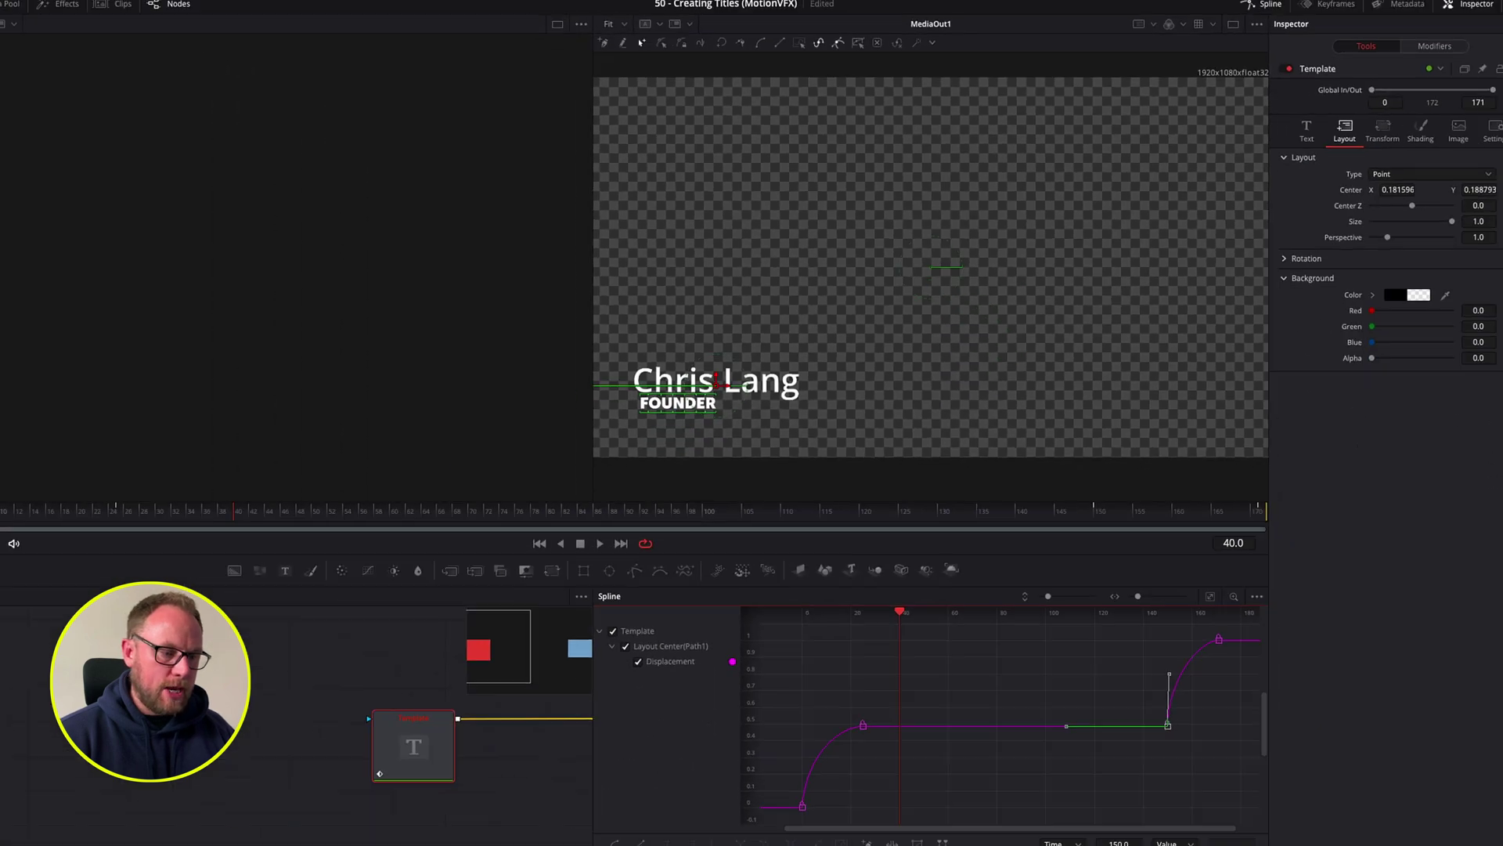
Step: On the Edit page, play the timeline from just before the Text+ title on Video 2
left_click(681, 829)
left_click(543, 462)
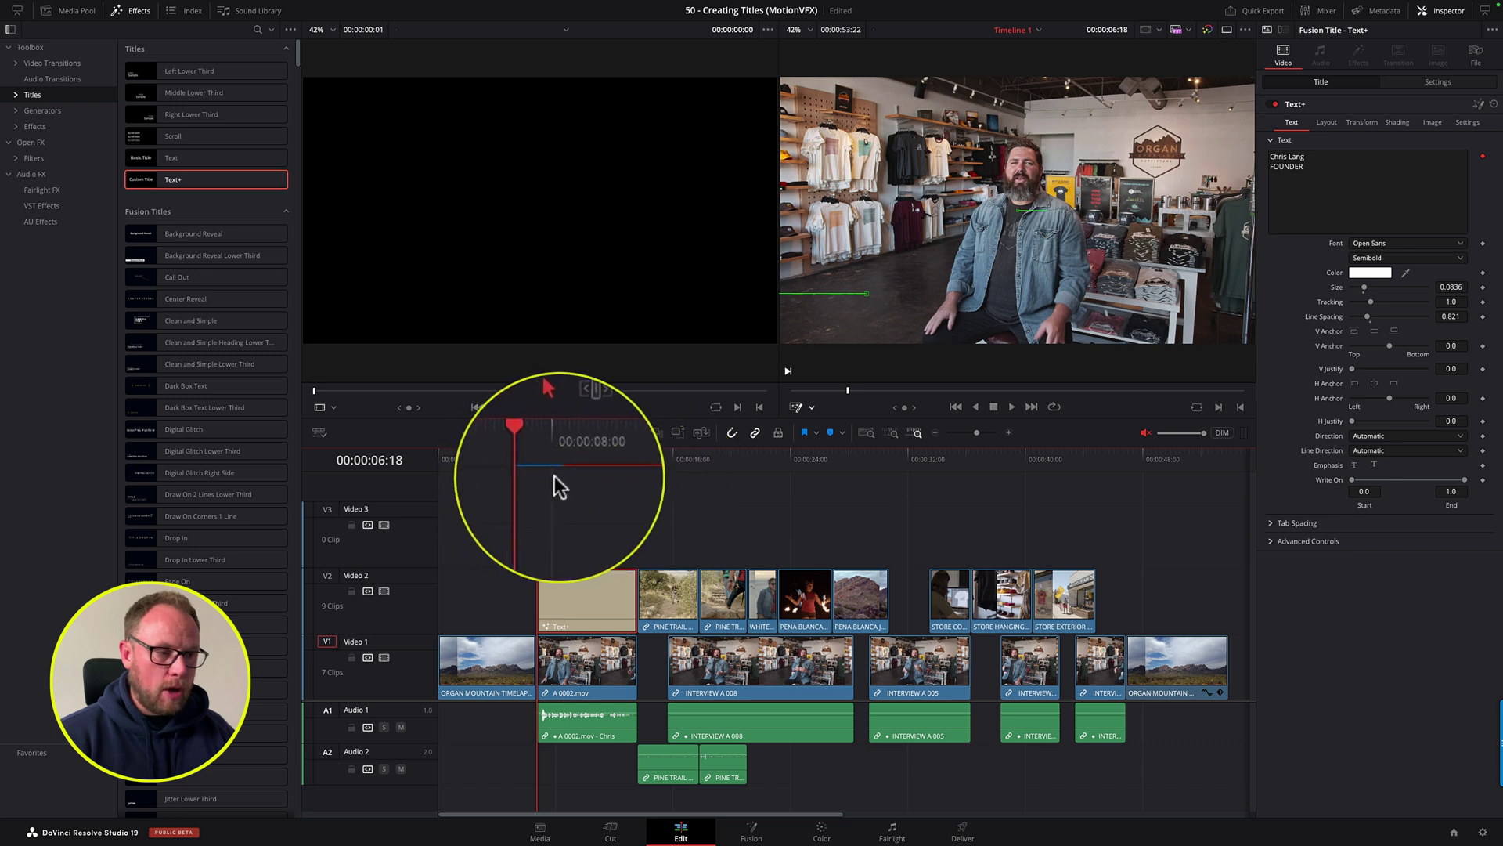
left_click(575, 491)
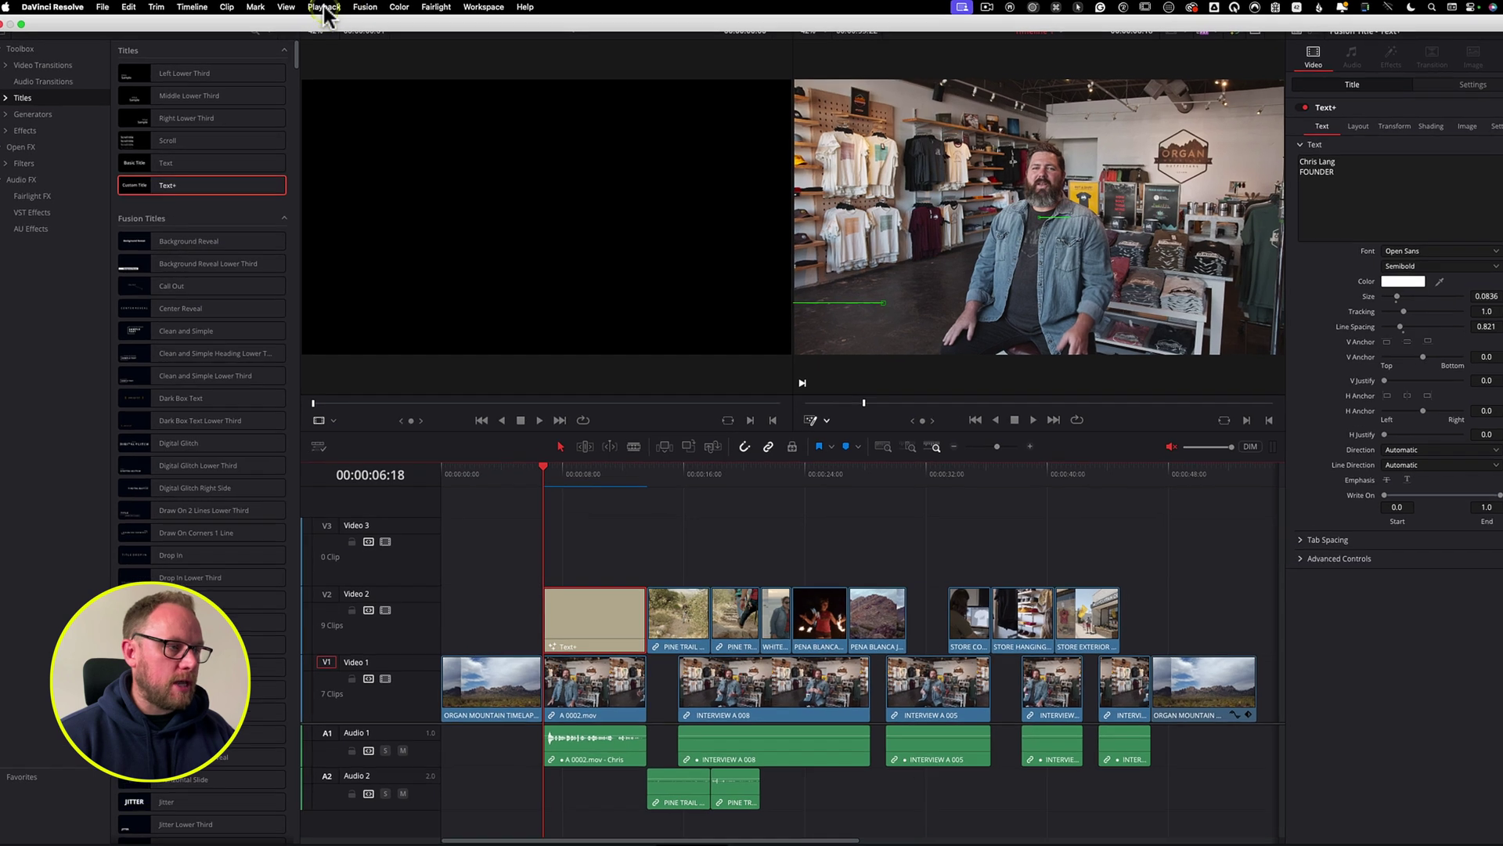
left_click(324, 7)
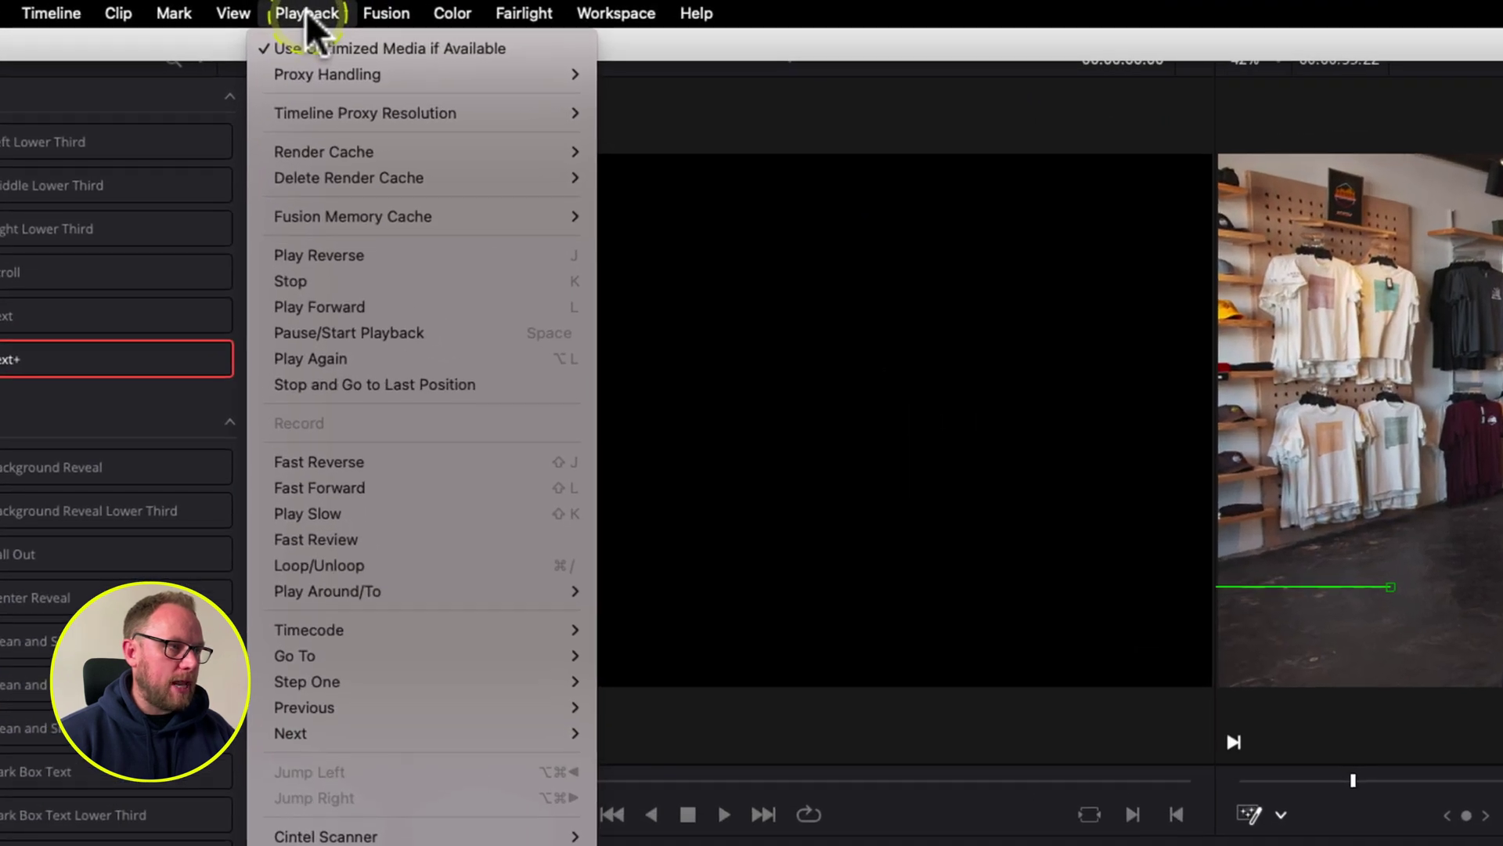
mouse_move(344, 153)
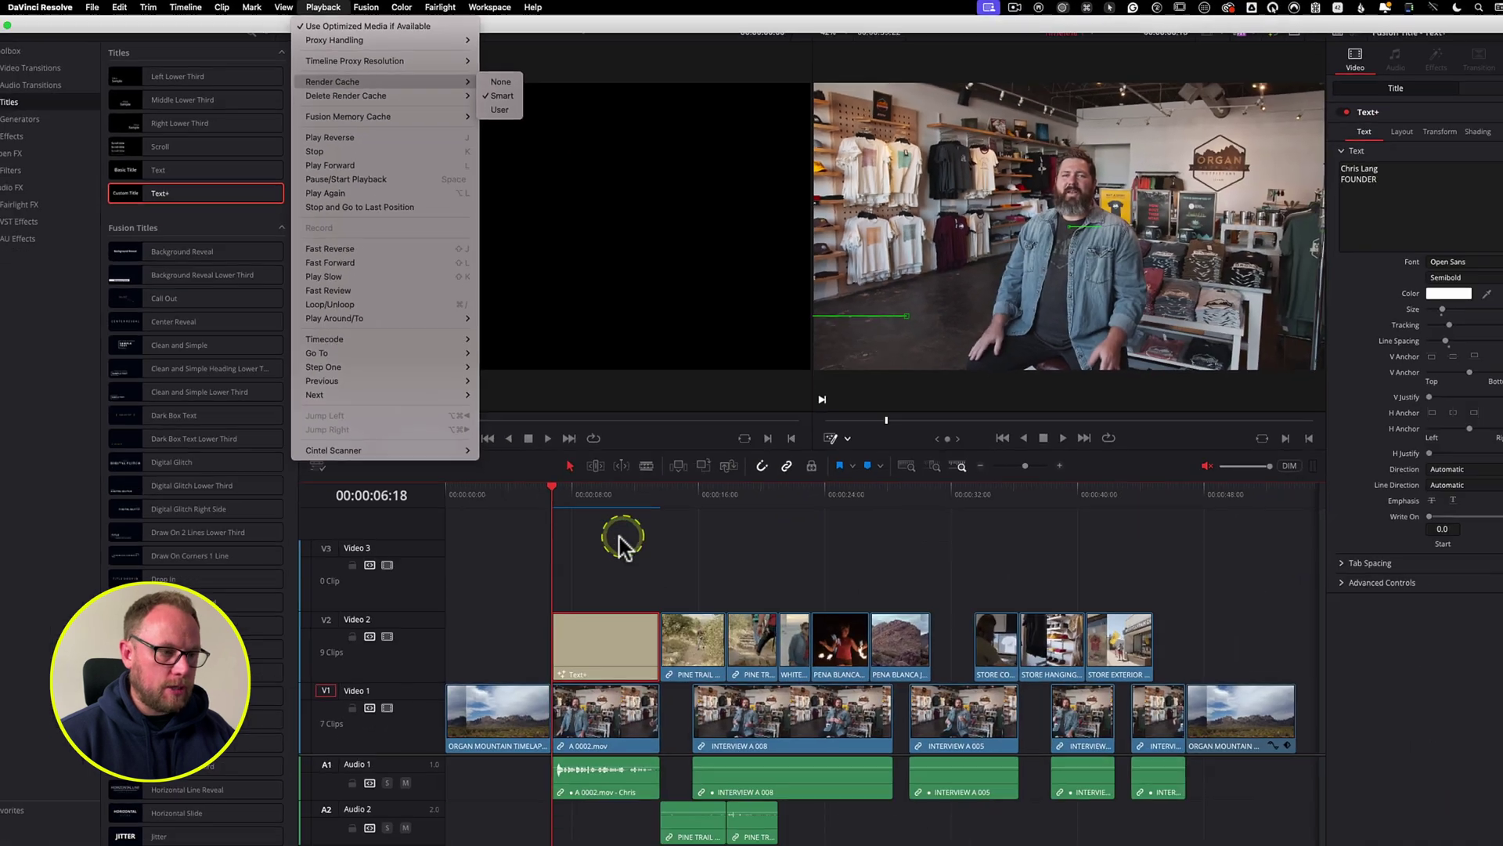
left_click(620, 485)
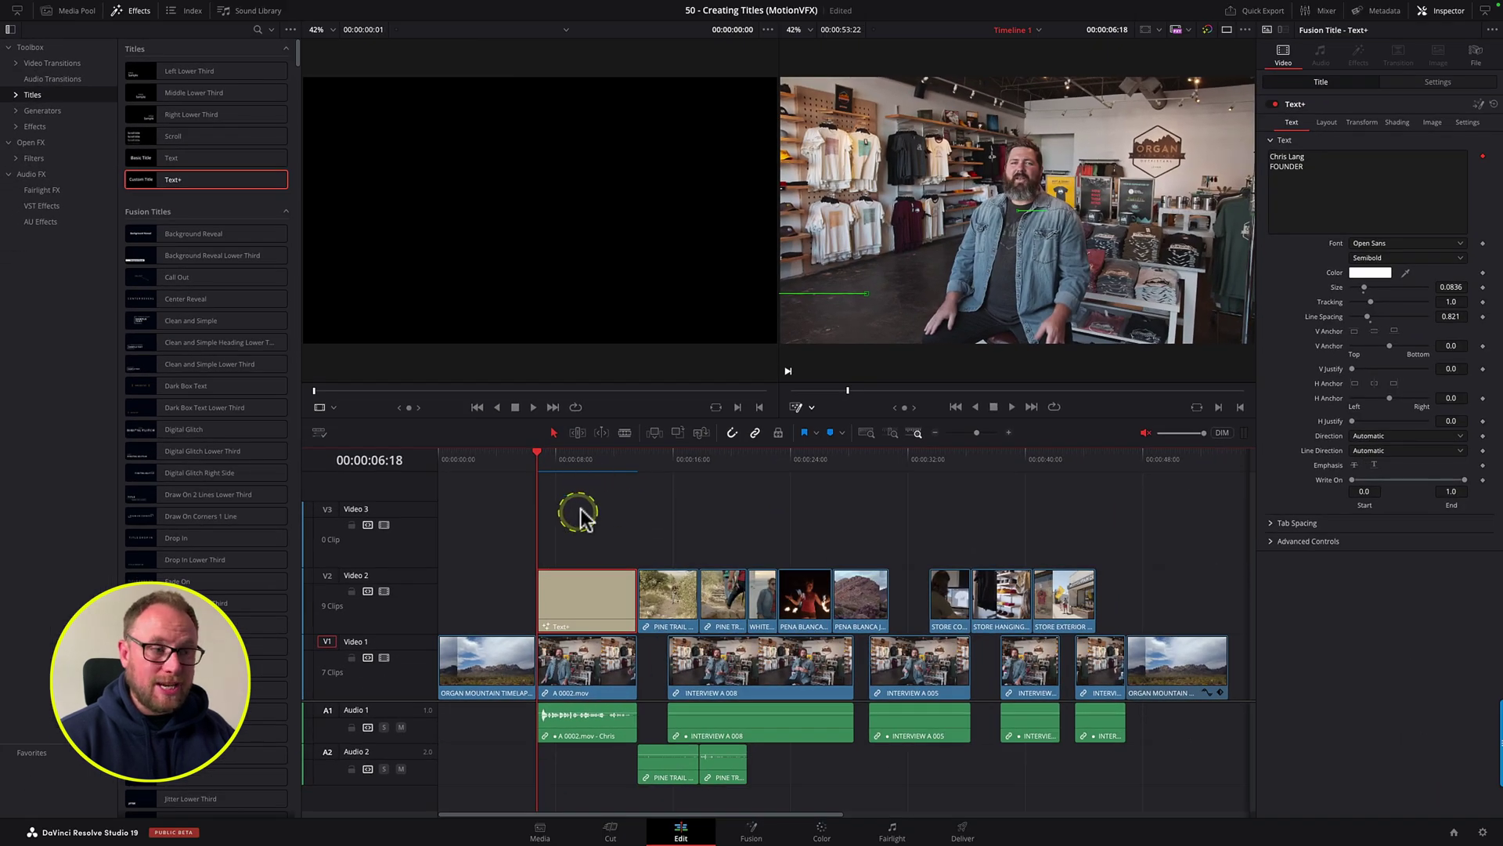
left_click(527, 463)
key("space")
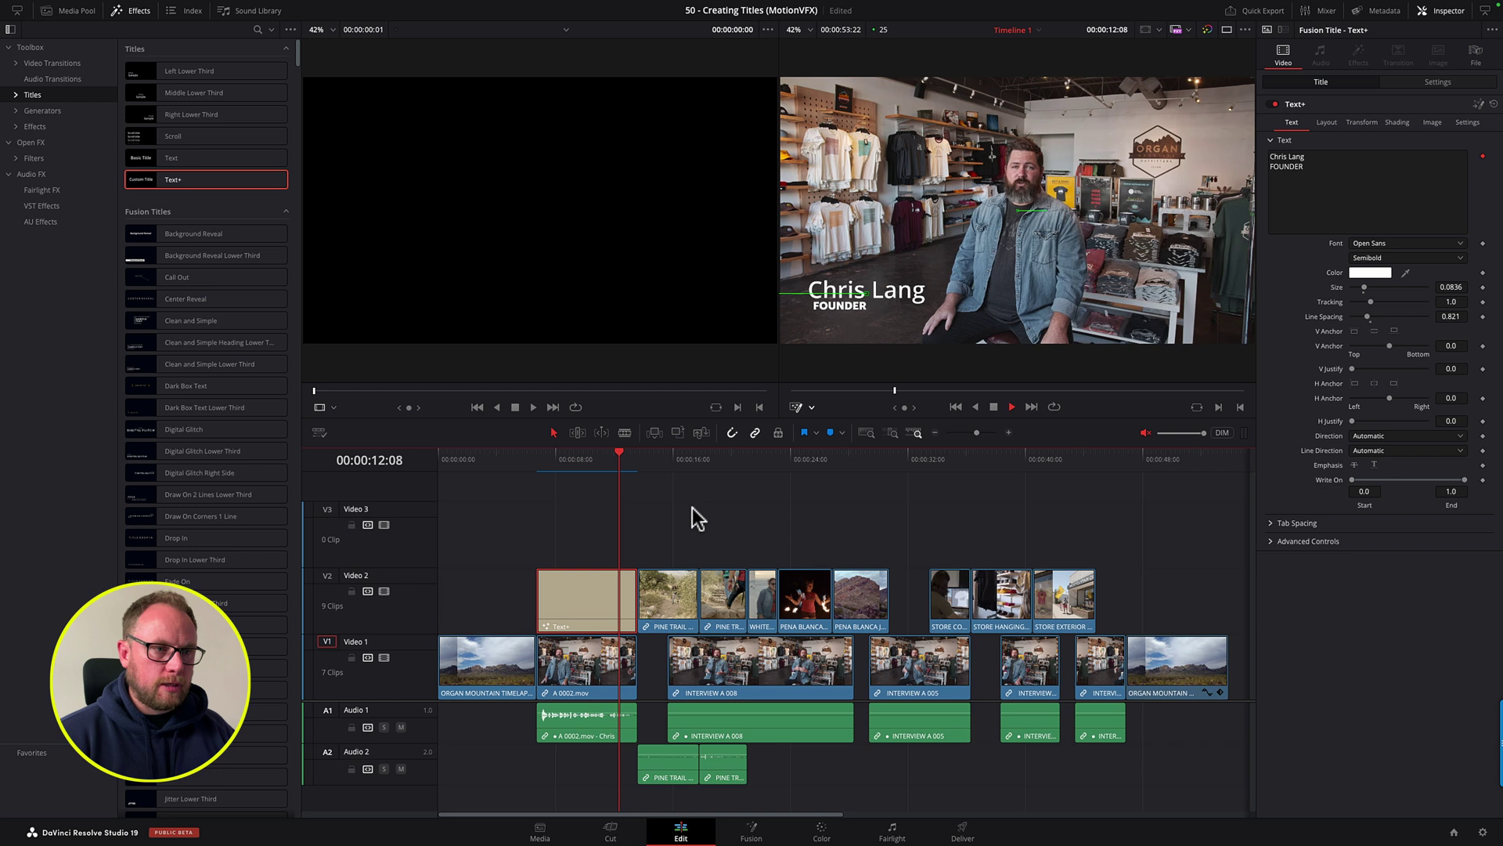
left_click(692, 508)
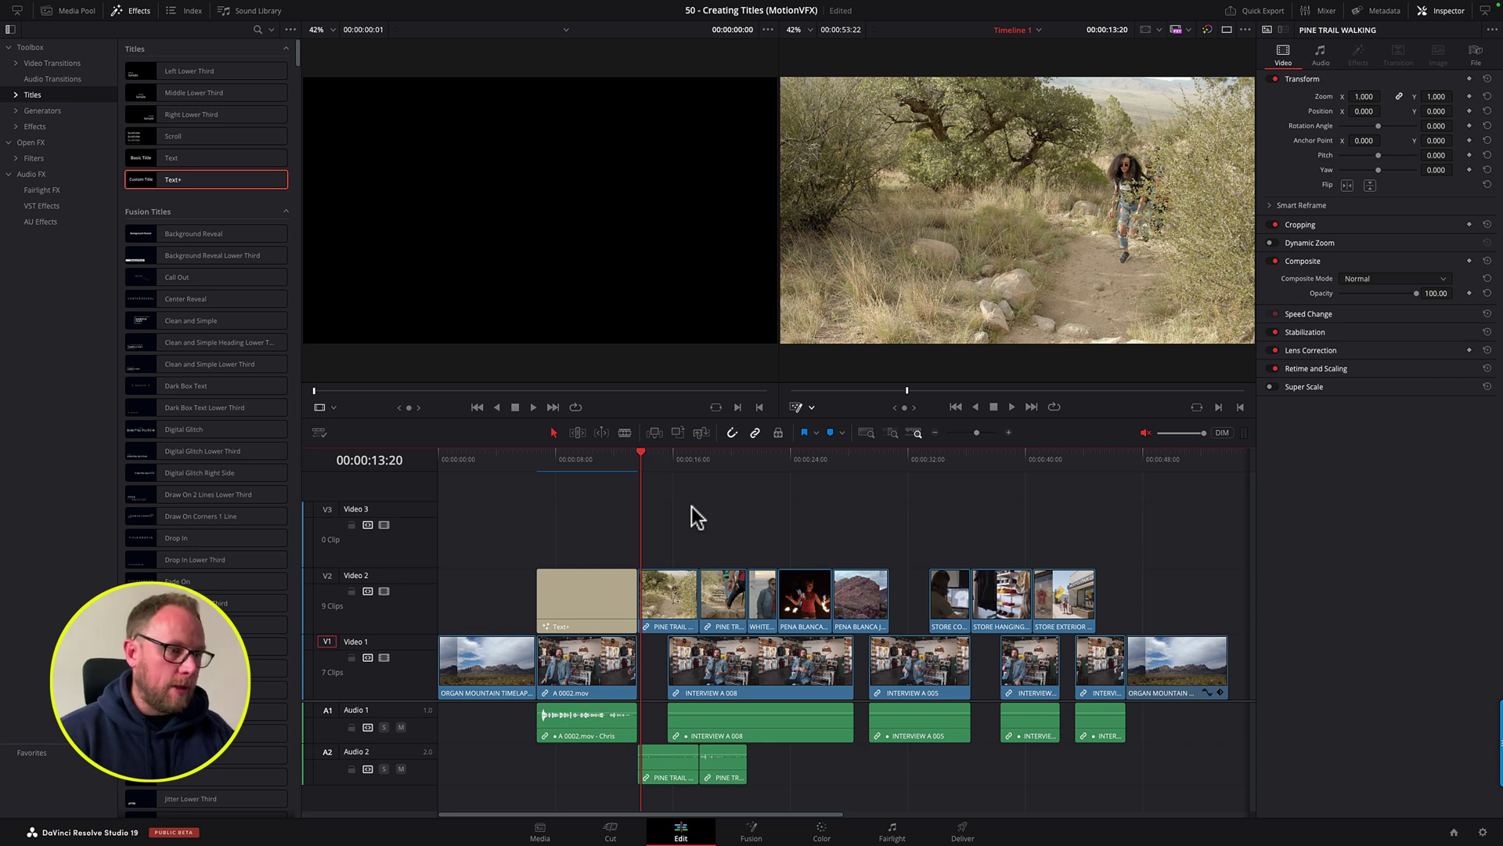
Step: Delete the Text+ title, drop Clean and Simple Lower Third onto V2 at 00:00:06:18, and preview it
left_click(603, 597)
key("Delete")
left_click(596, 487)
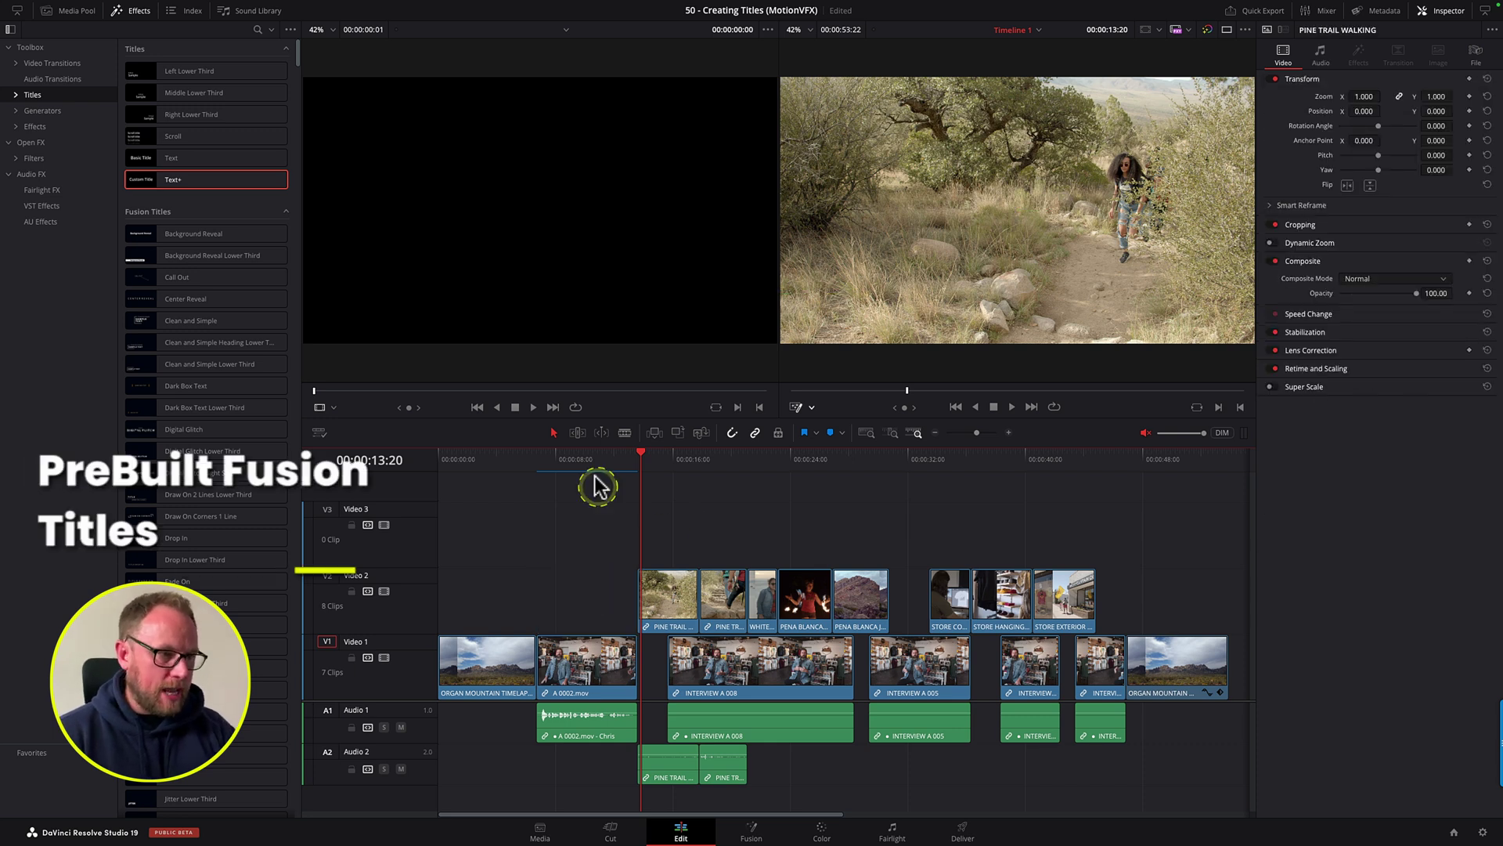
left_click(546, 467)
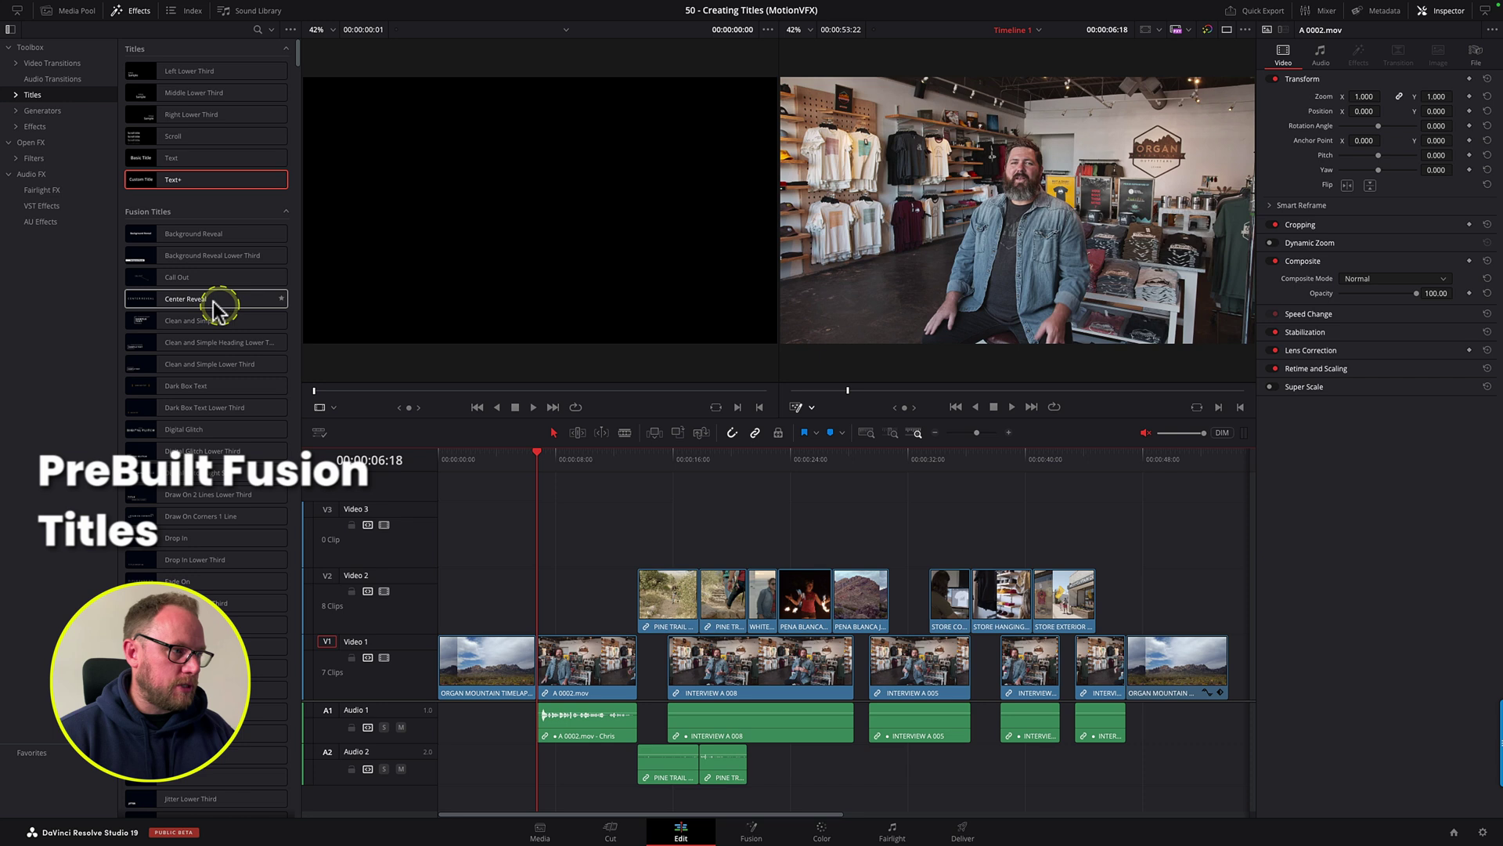
left_click(290, 31)
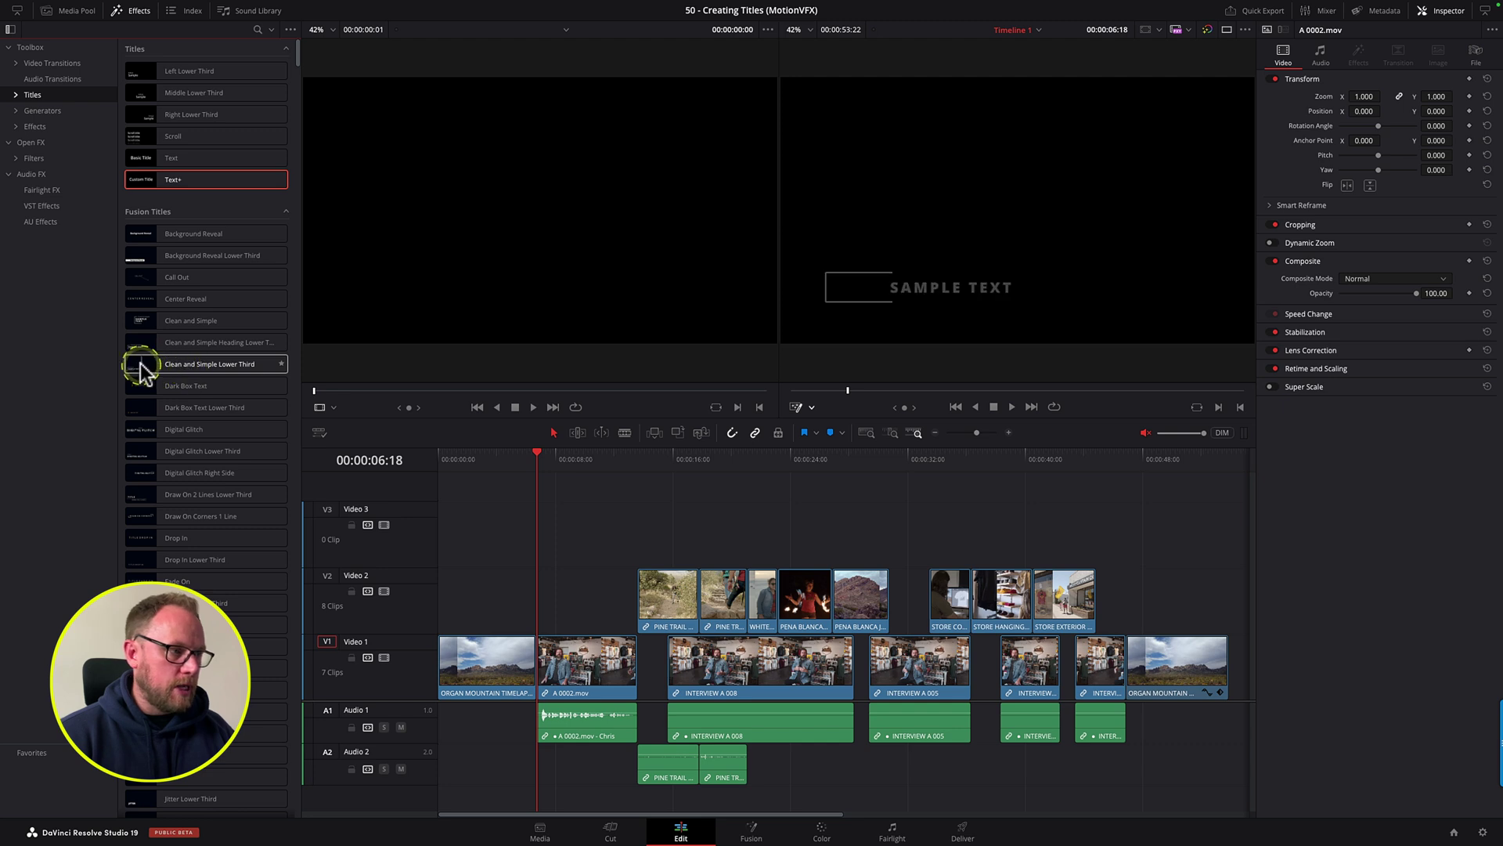
left_click_drag(187, 371, 635, 599)
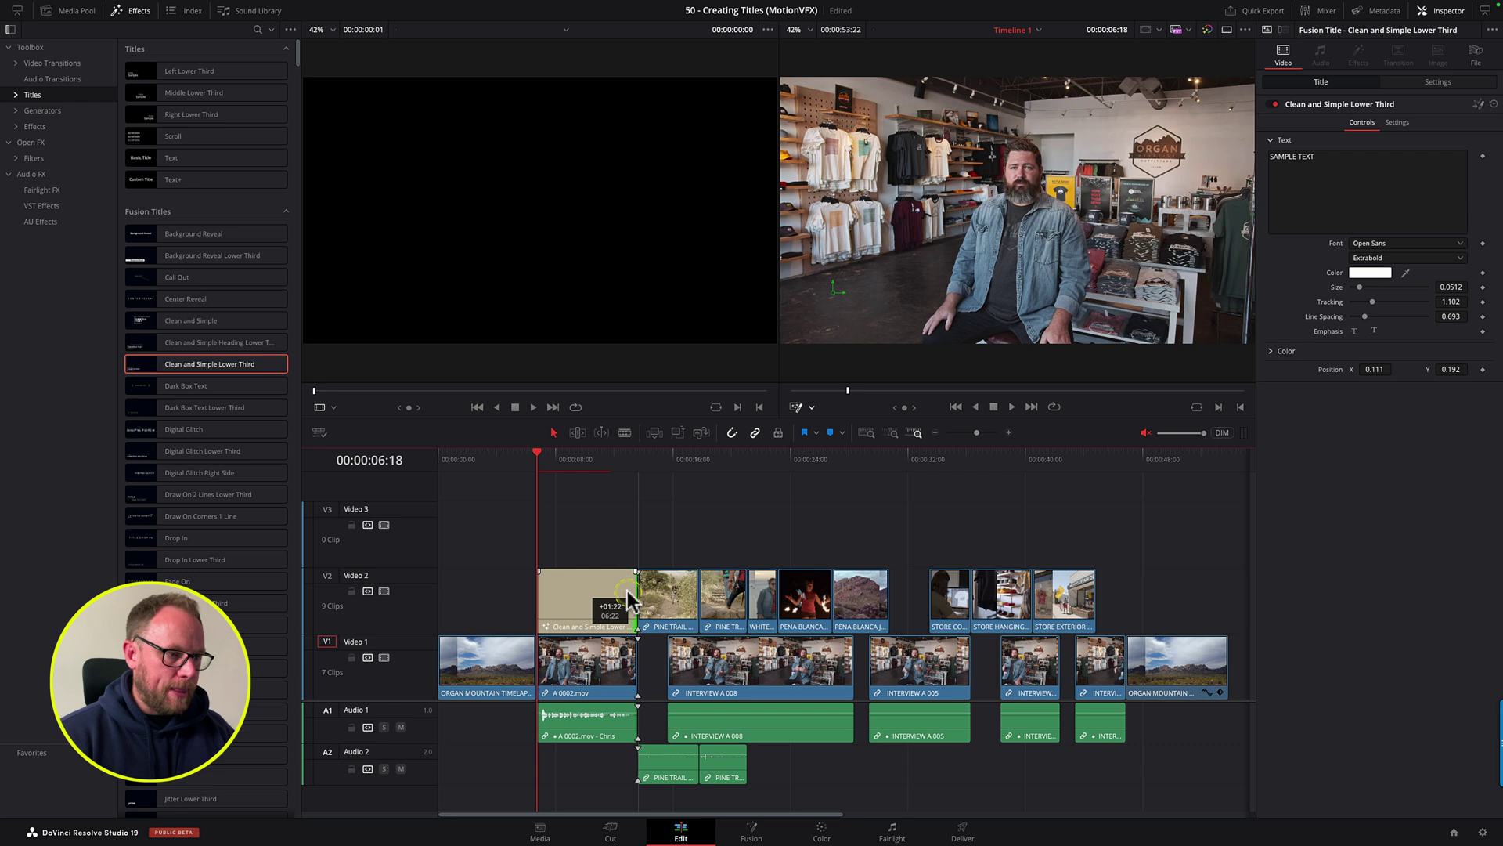
key("space")
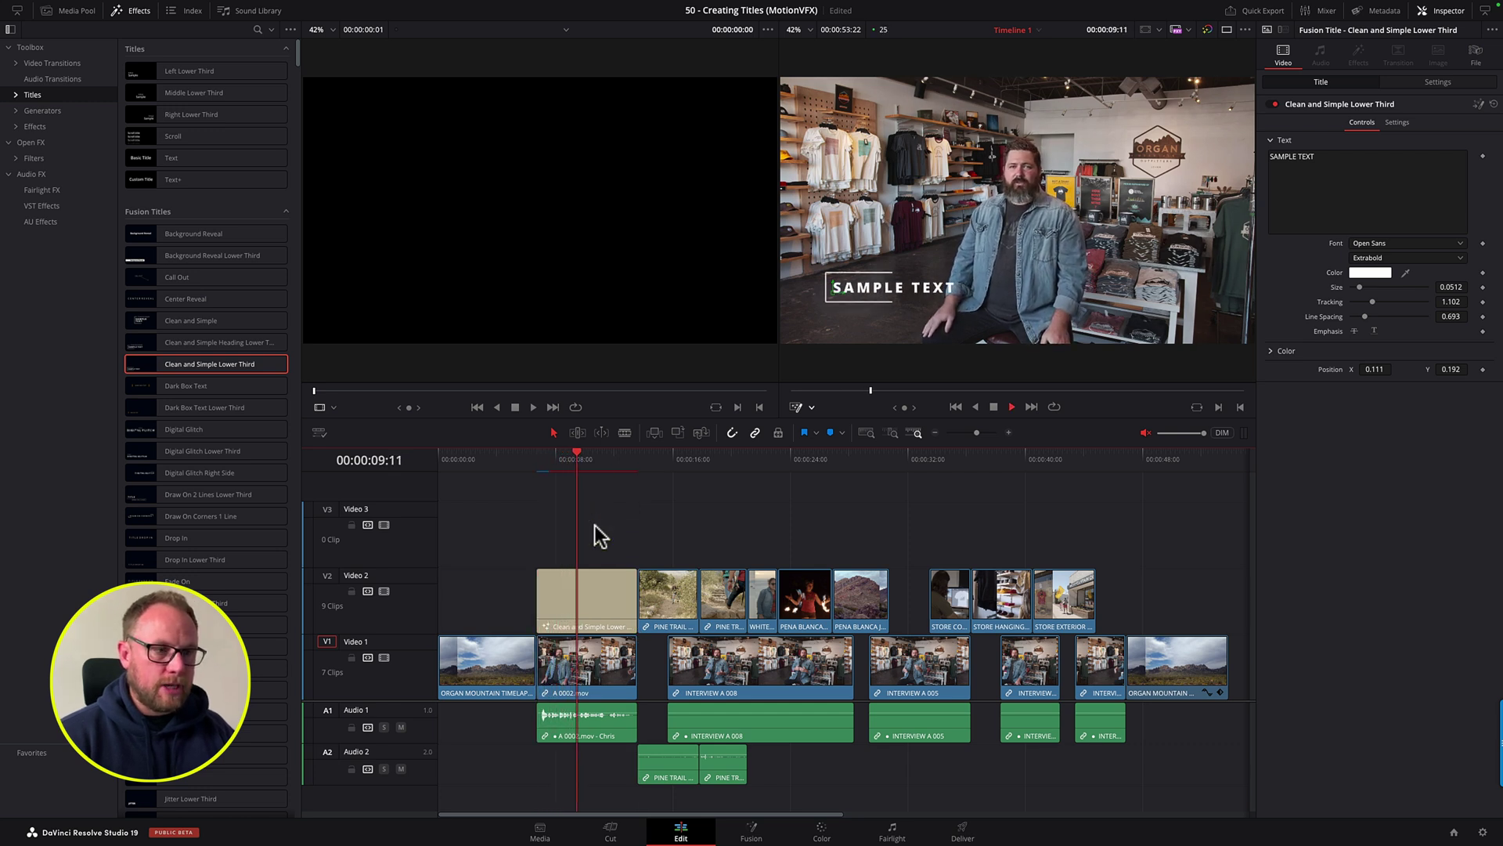
Step: Replace the SAMPLE TEXT placeholder with the speaker's name in the Inspector
key("space")
left_click(588, 595)
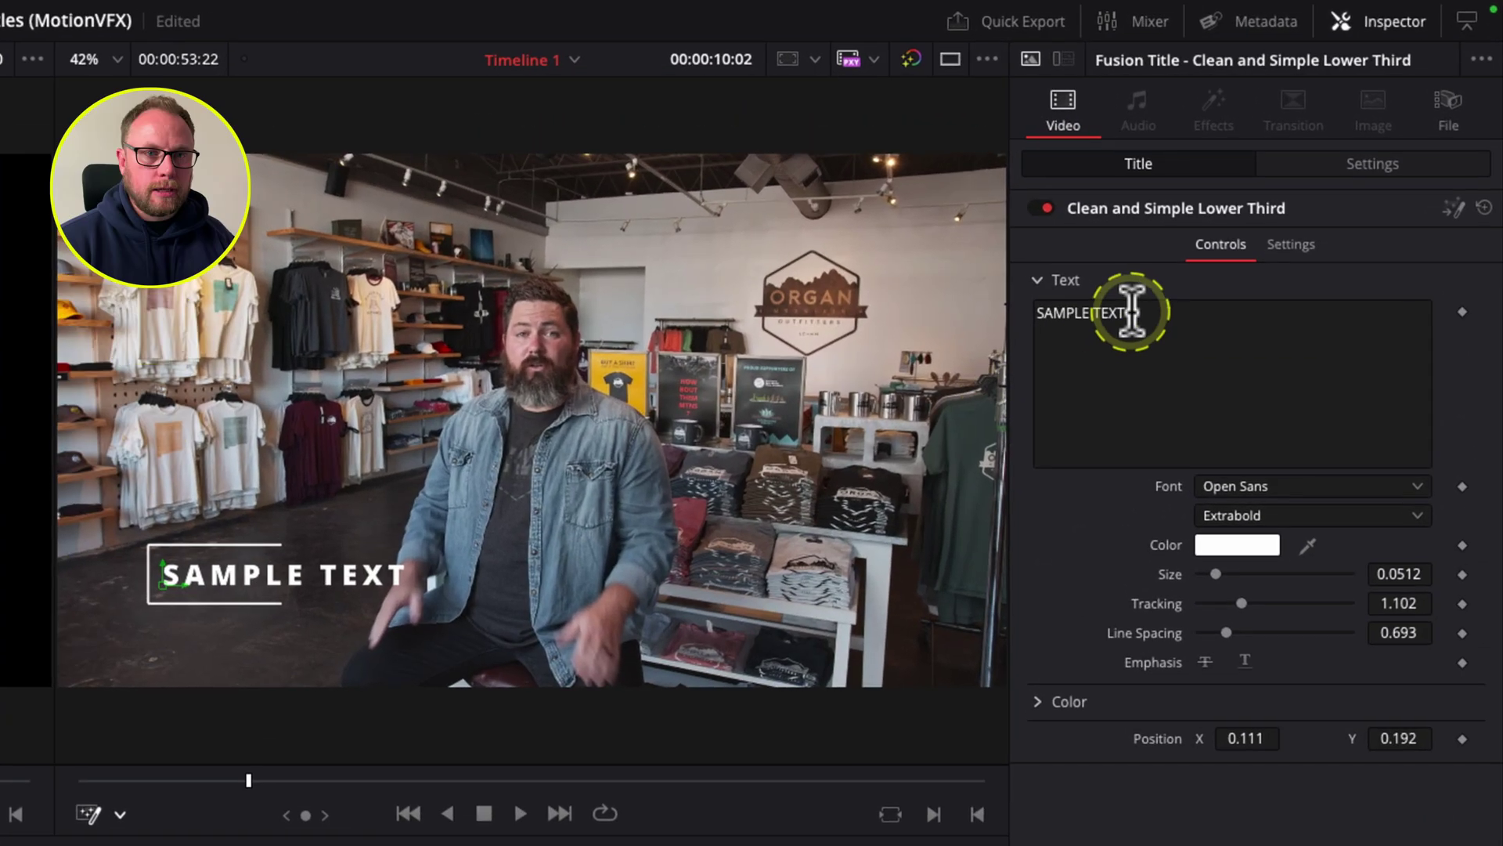
left_click_drag(1315, 156, 1269, 156)
type("CHRS")
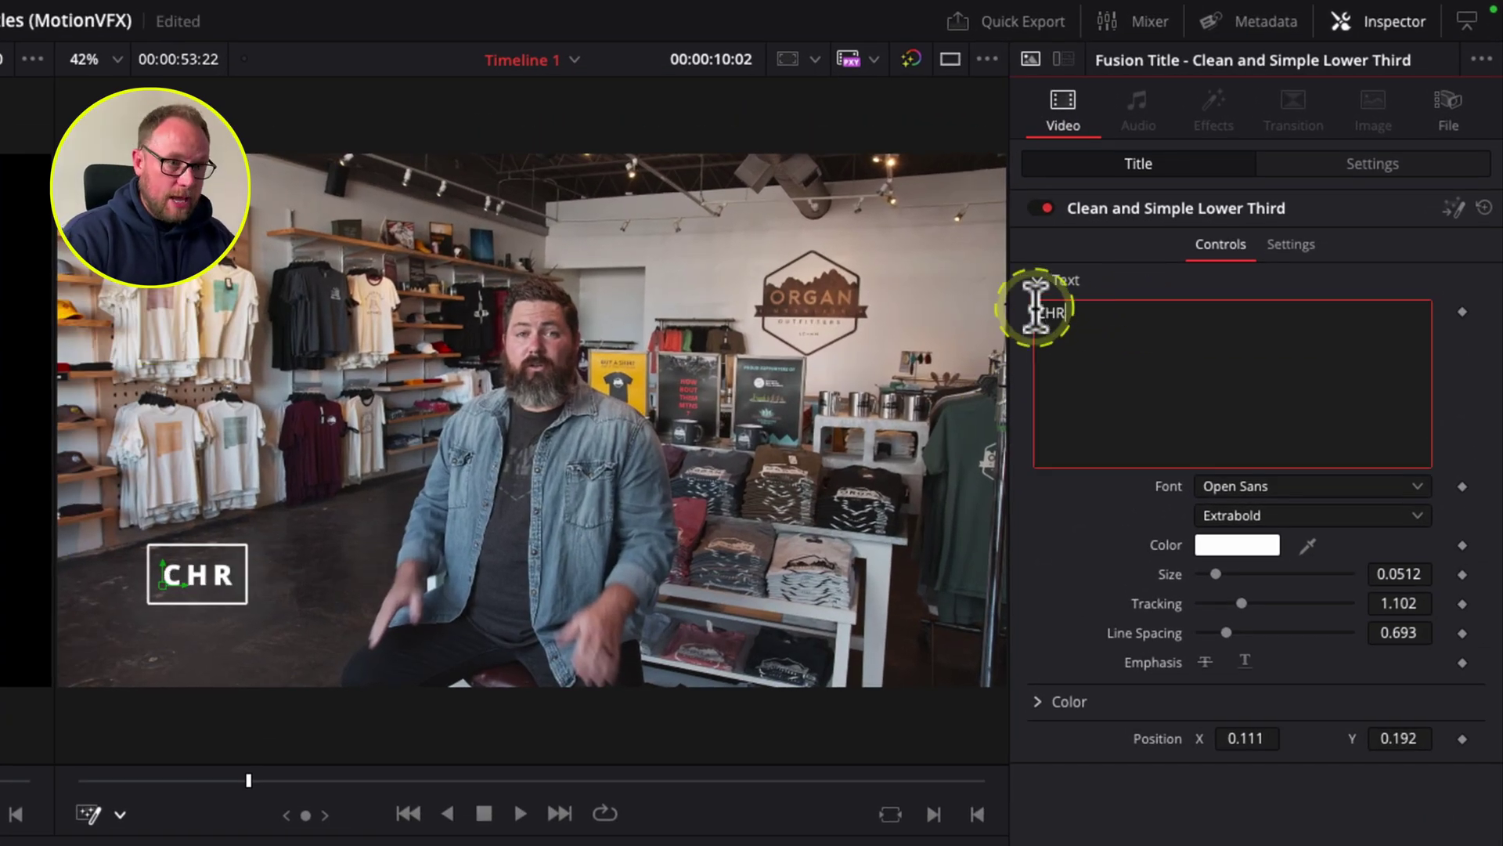
key("BackSpace")
left_click(1036, 307)
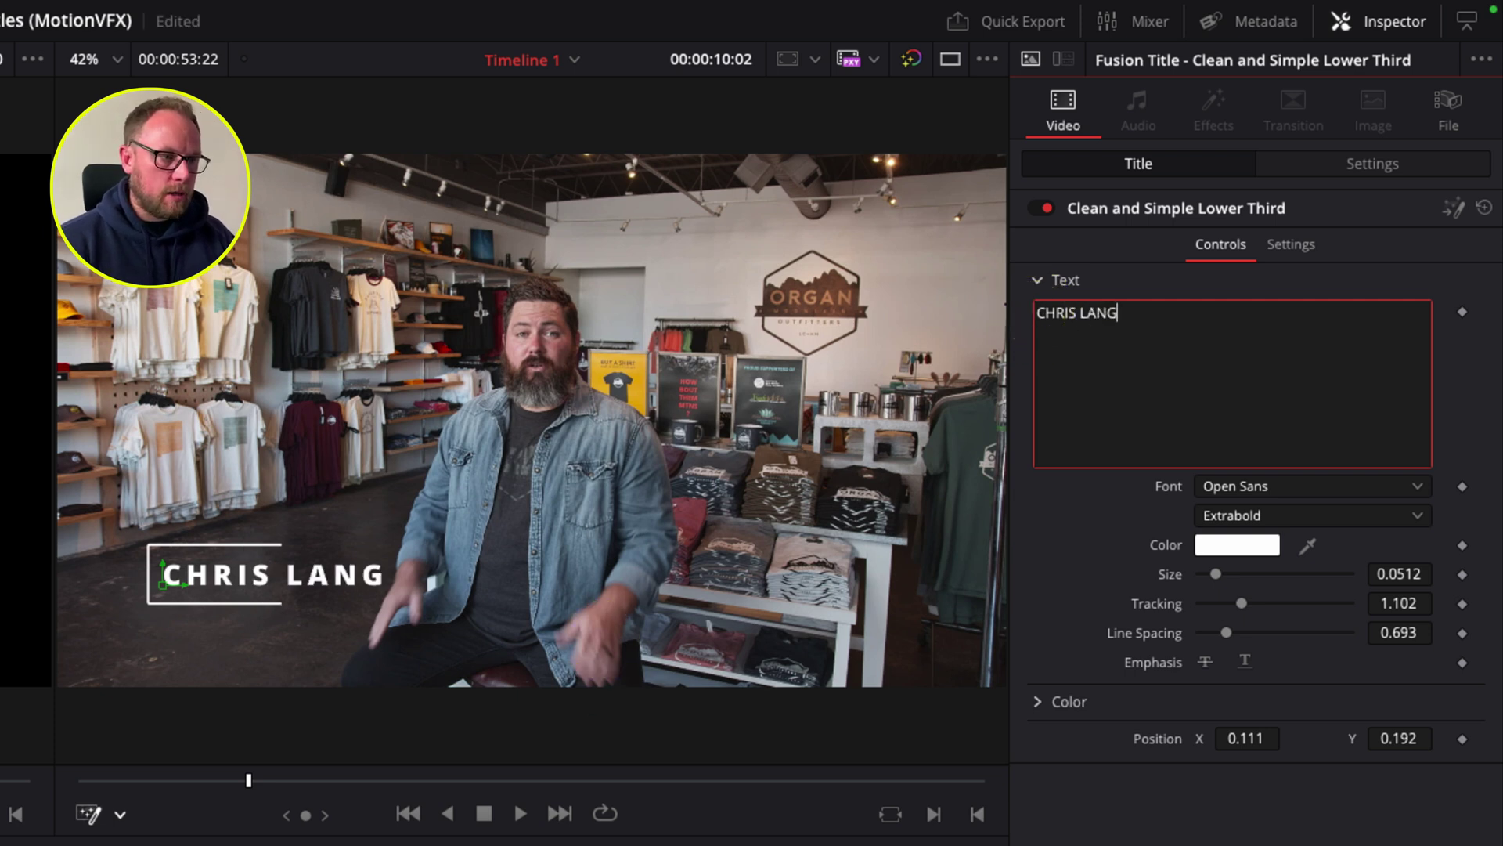
Step: Set the accent bracket colour to orange and replay the title from its start
left_click(1038, 702)
left_click(1251, 732)
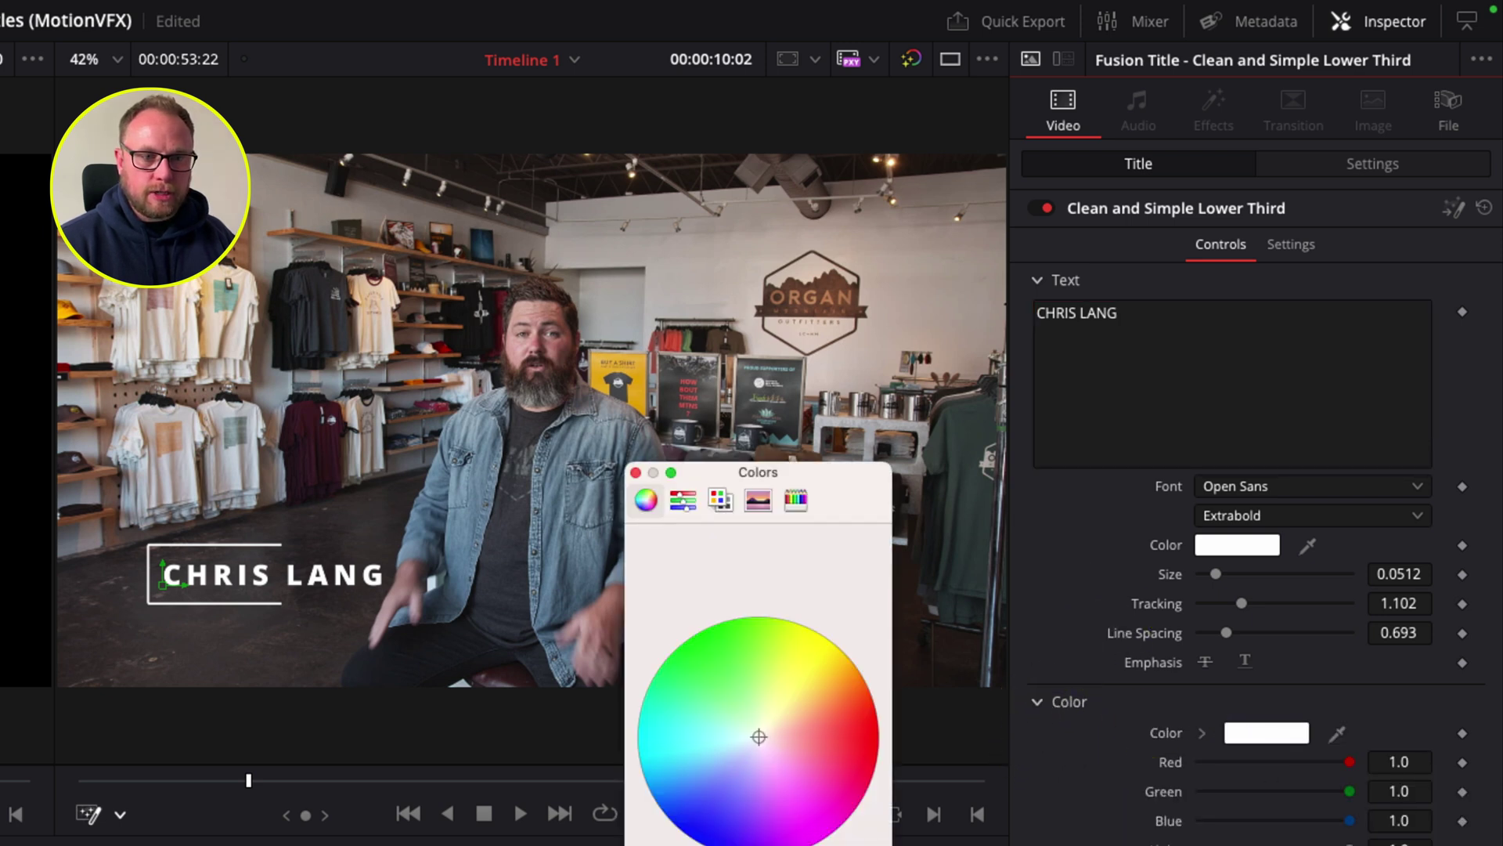
left_click(846, 694)
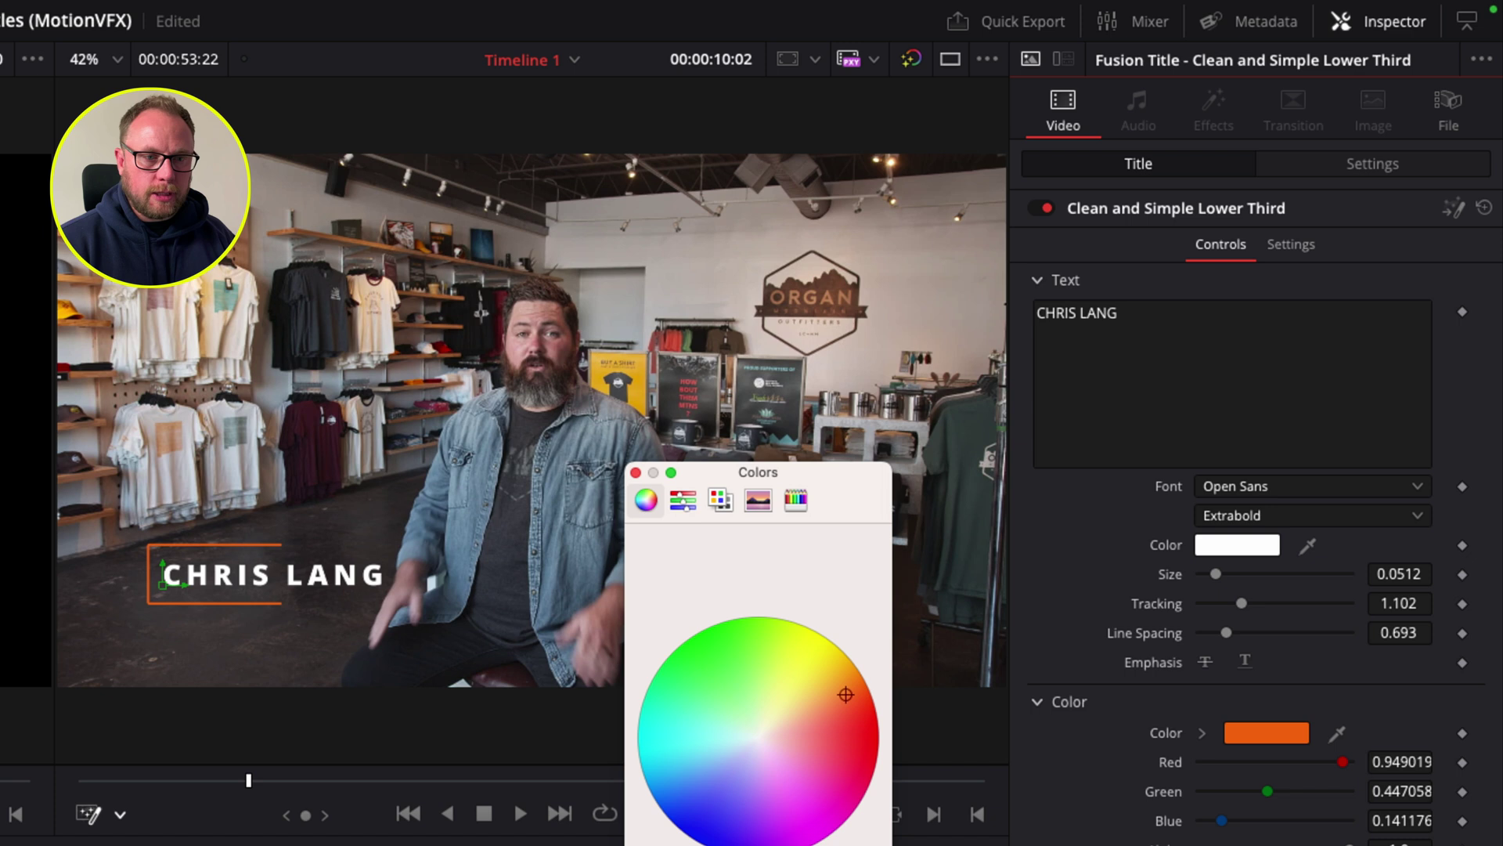
key("Return")
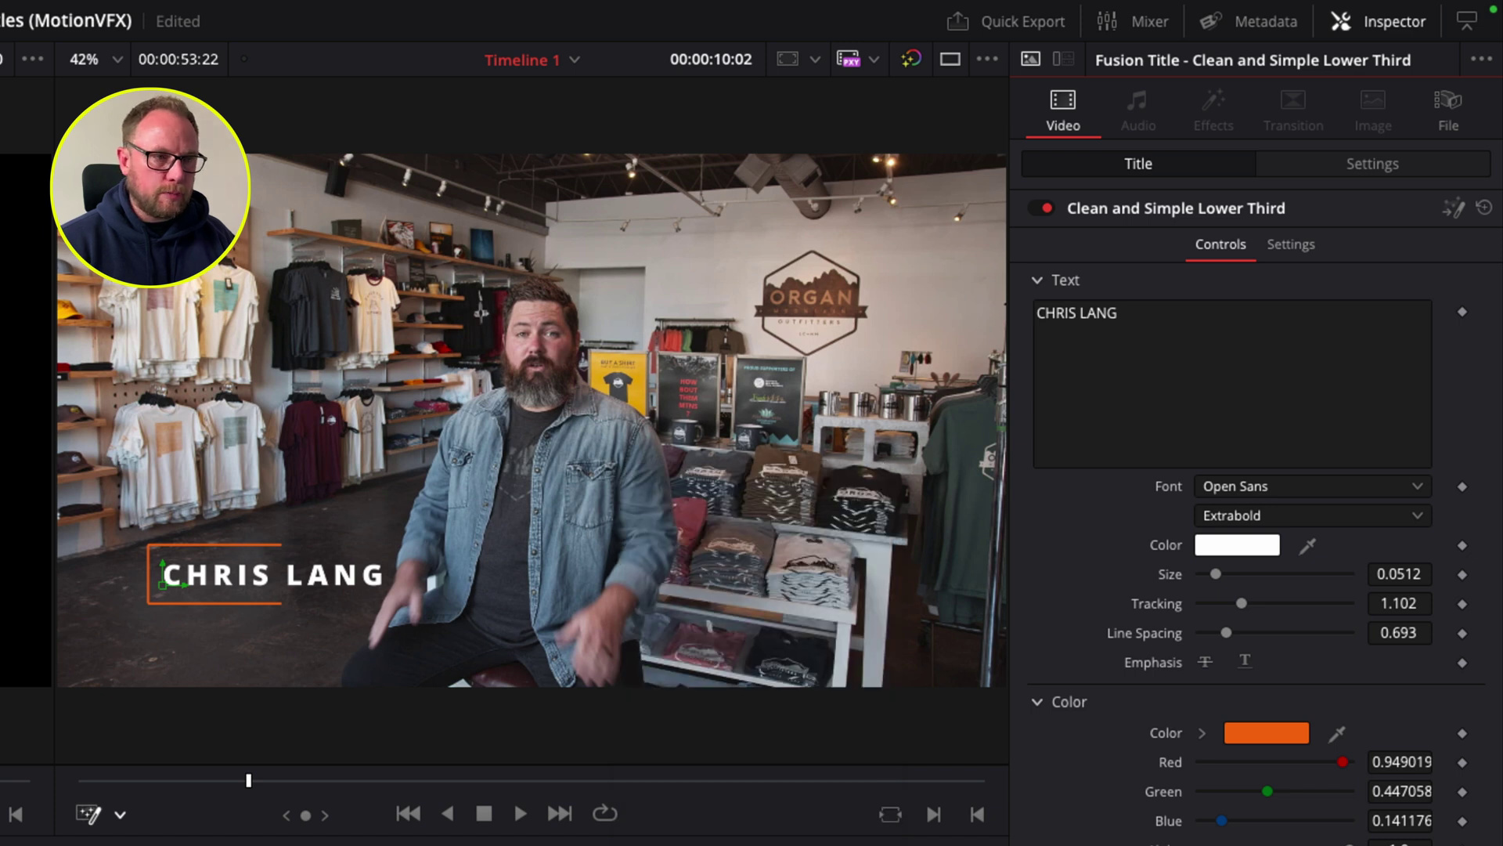
key("Up")
key("space")
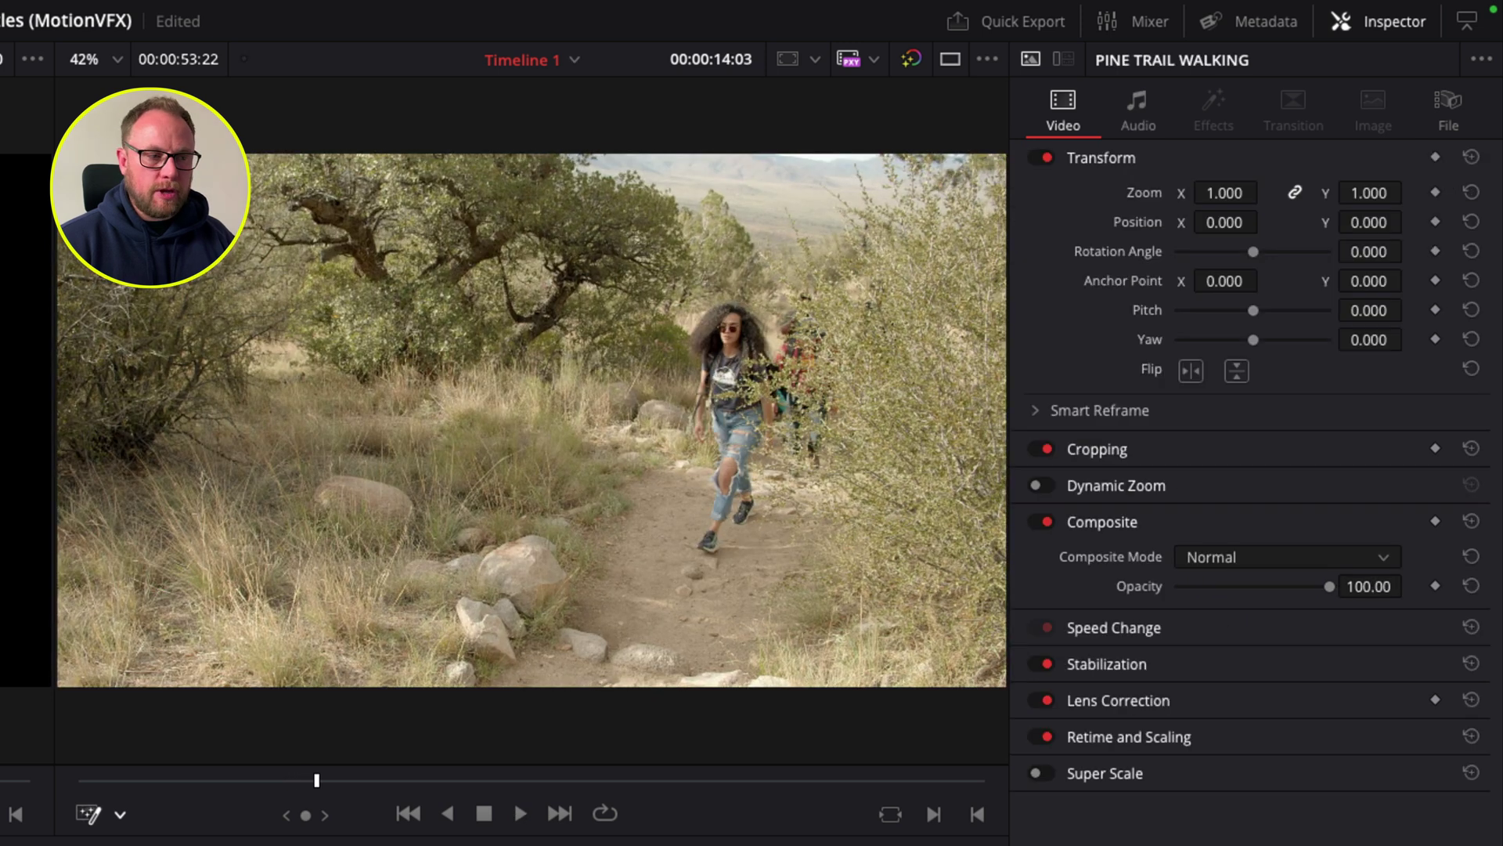
left_click(584, 462)
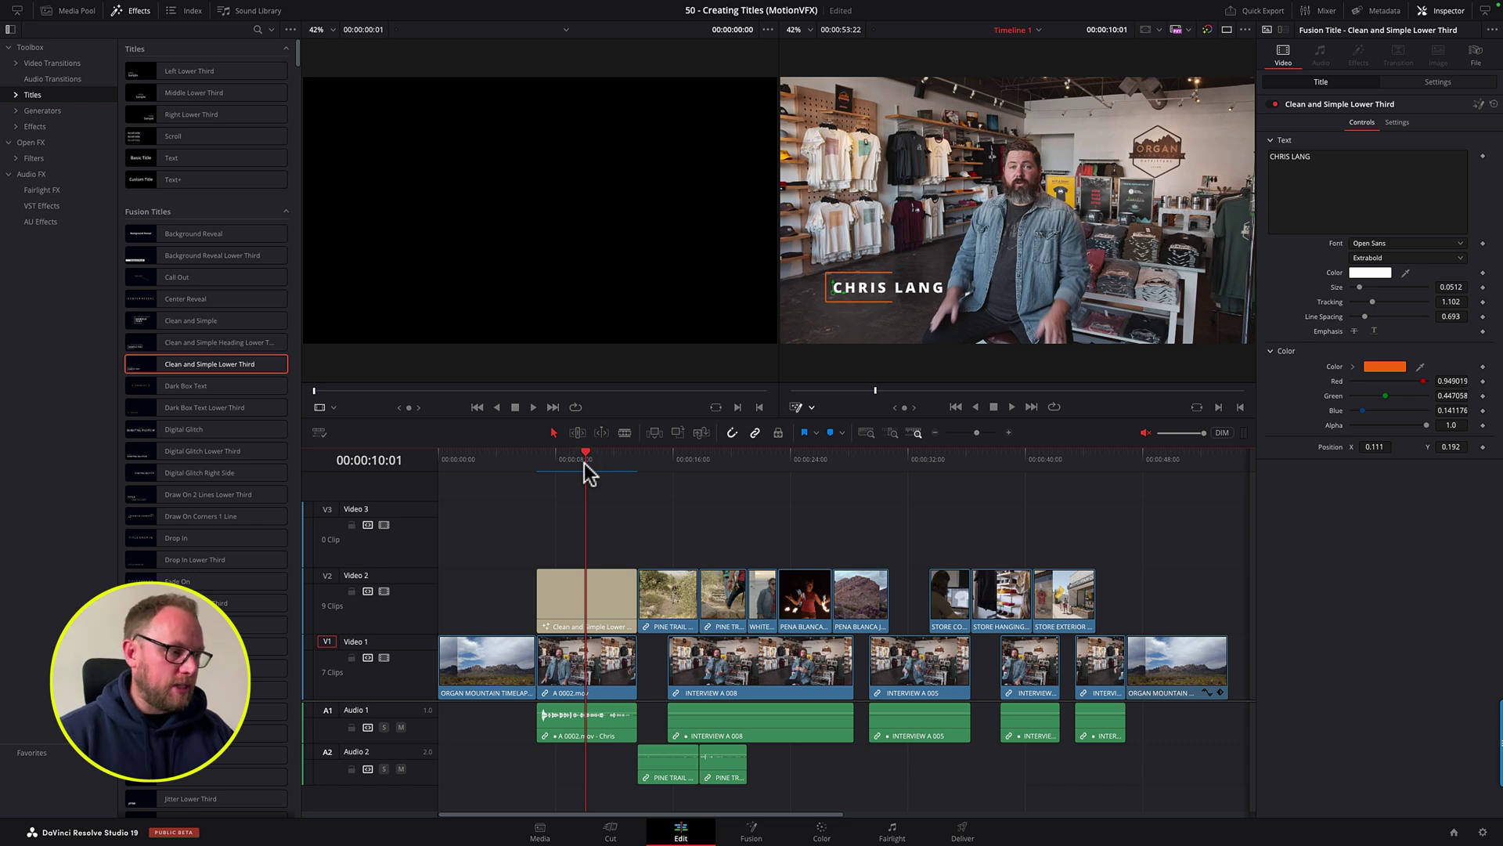
scroll(242, 360, "down", 2)
scroll(243, 361, "down", 6)
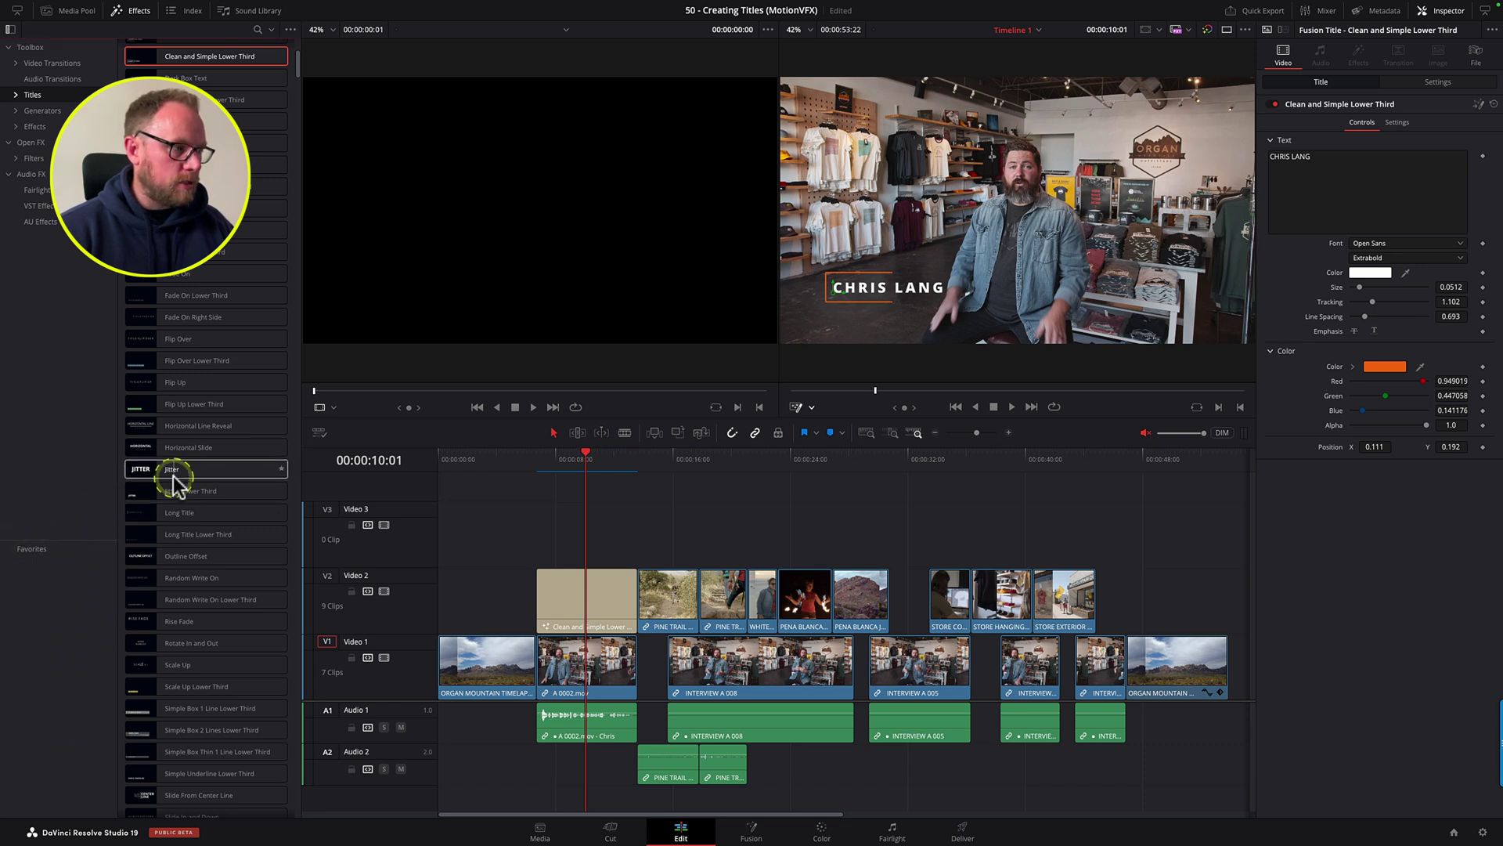
left_click(281, 469)
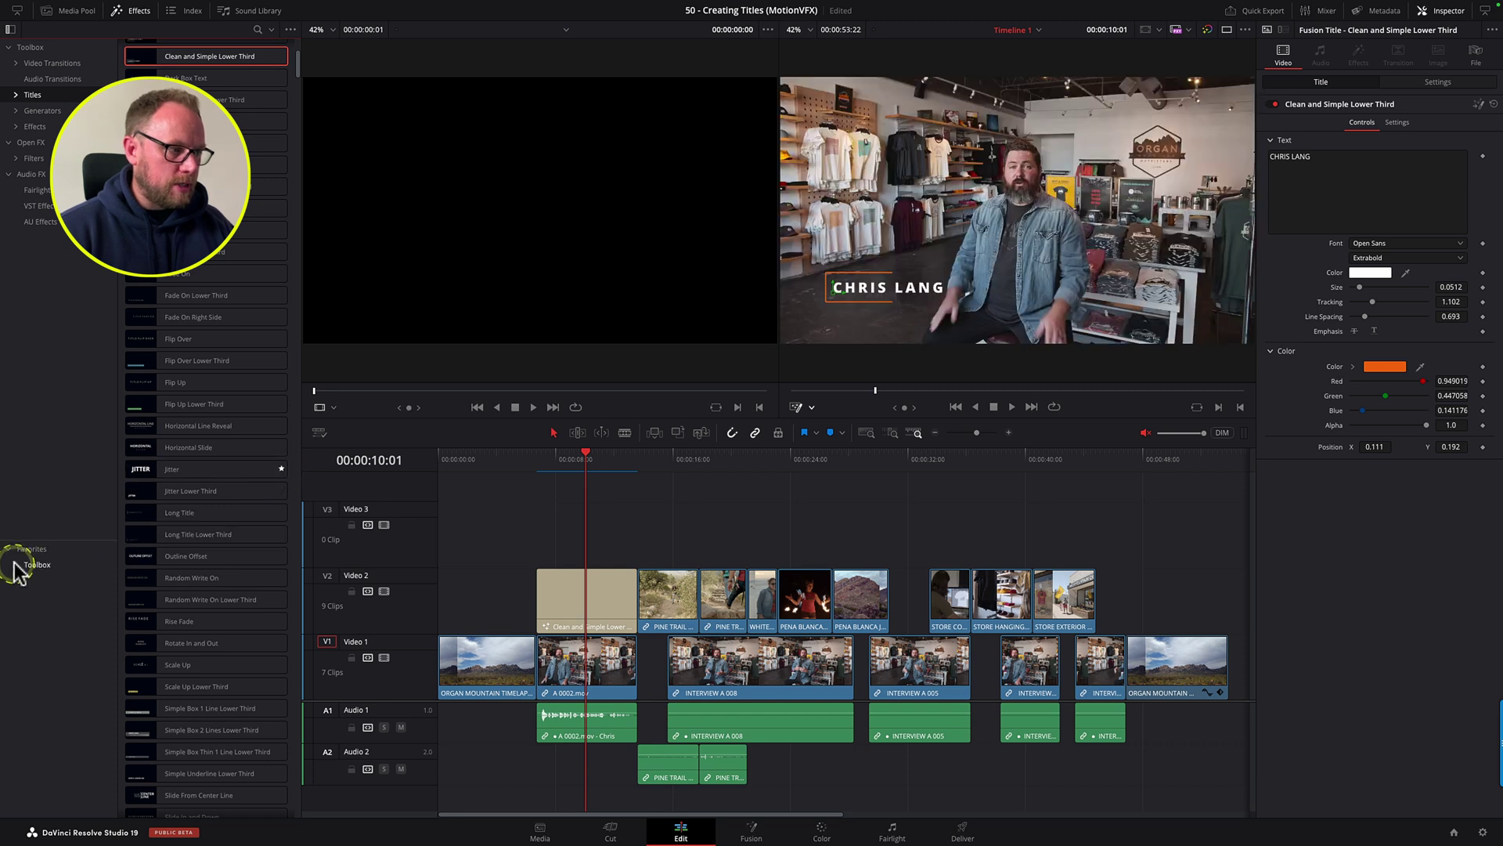
left_click(43, 581)
left_click(32, 582)
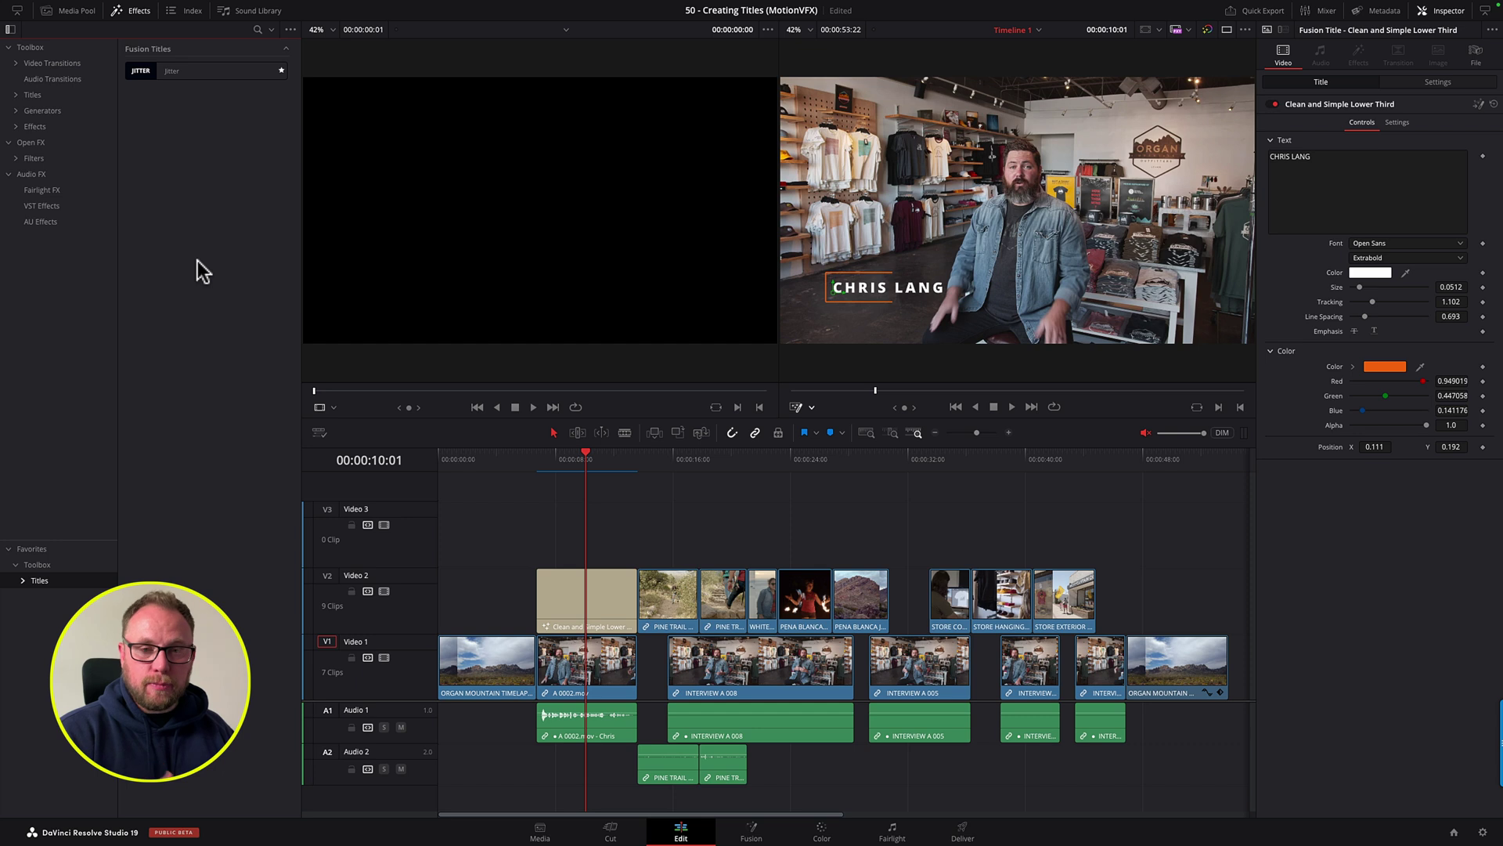
left_click(282, 71)
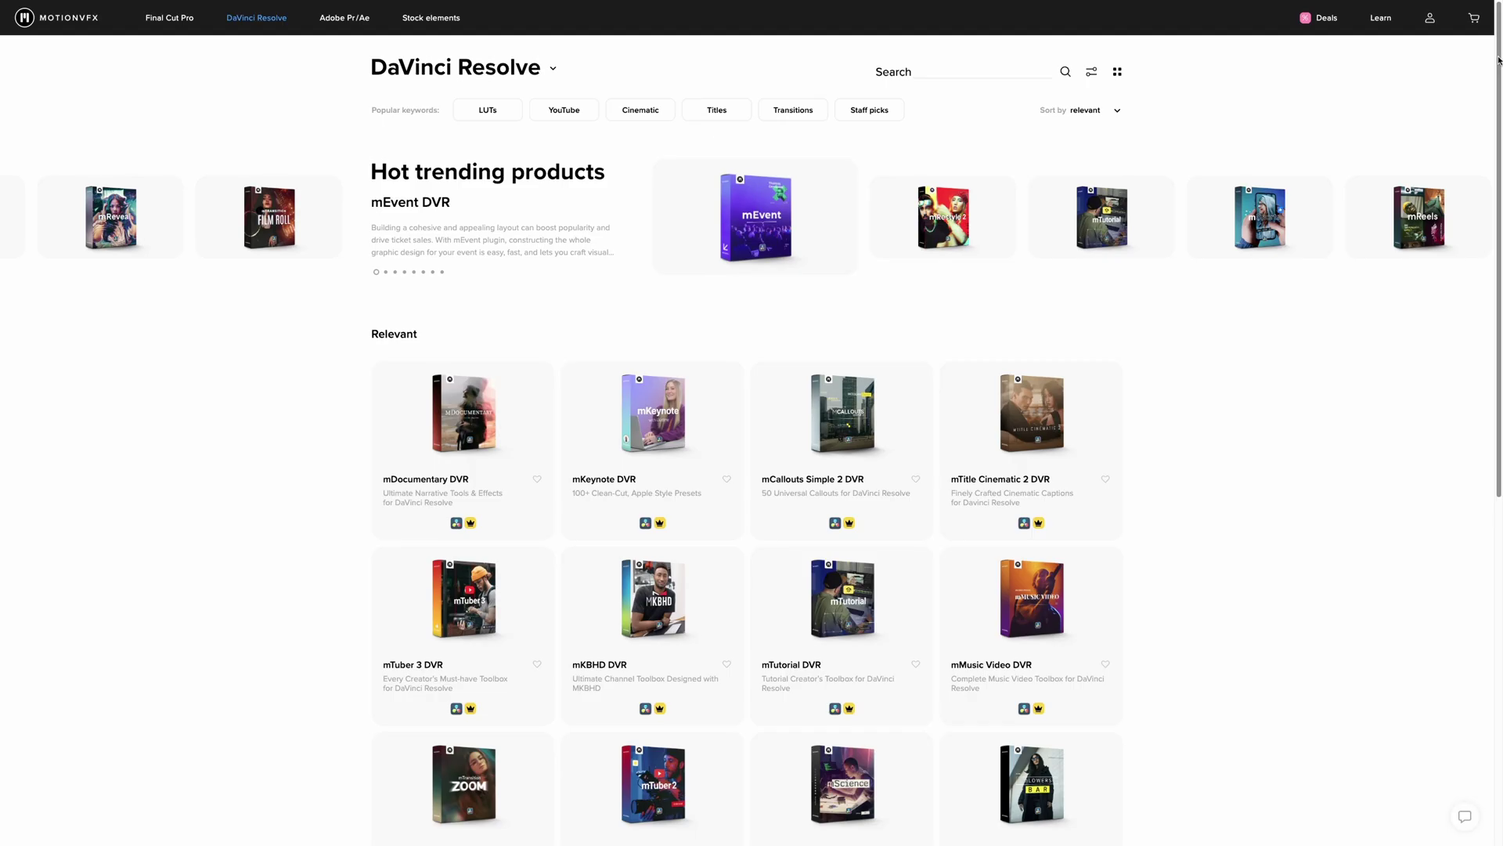
scroll(1498, 84, "down", 2)
scroll(1498, 84, "down", 5)
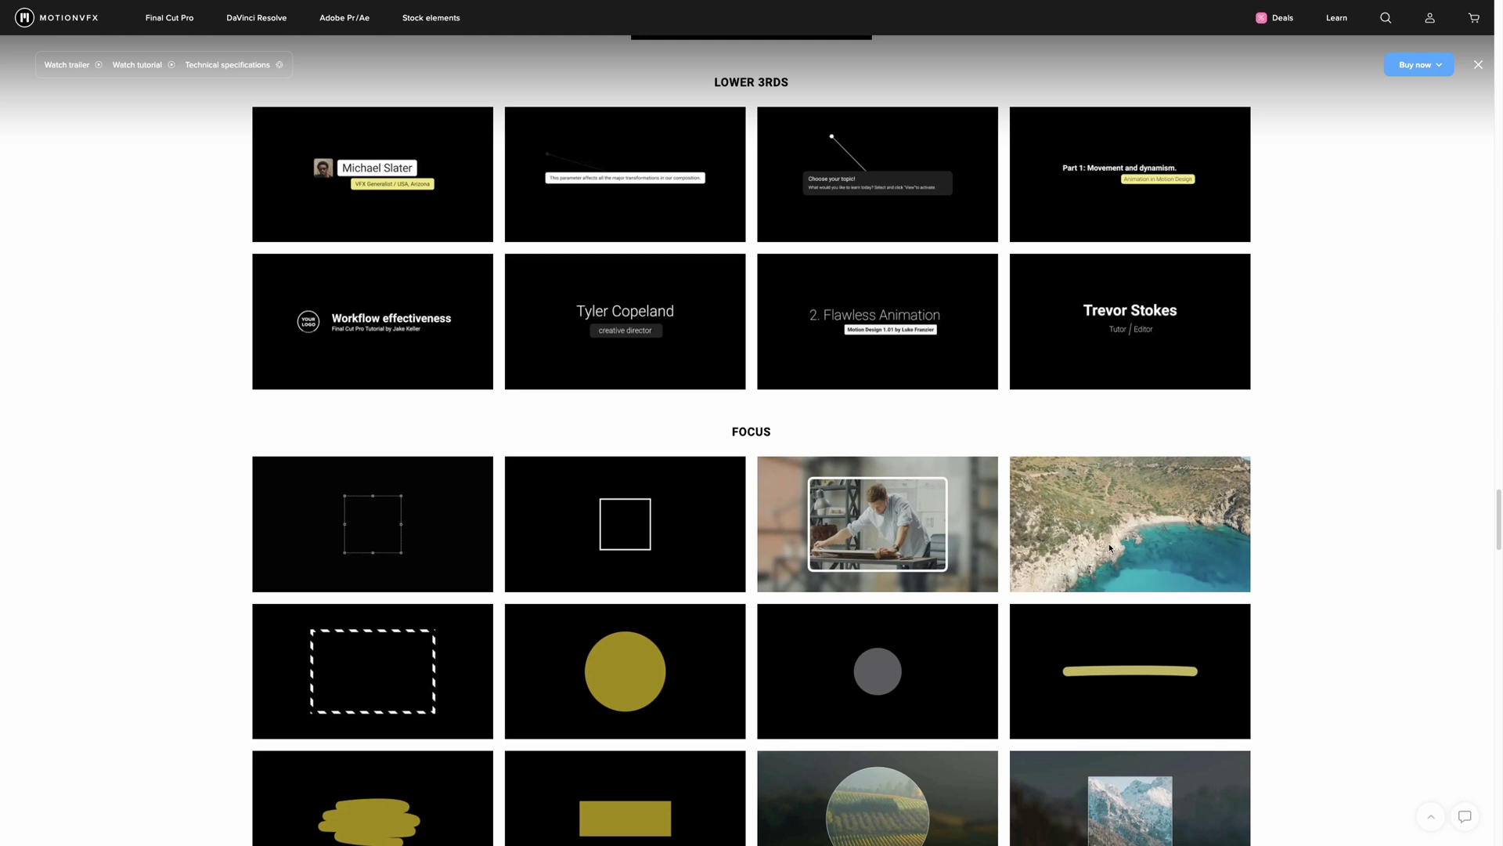
mouse_move(1110, 548)
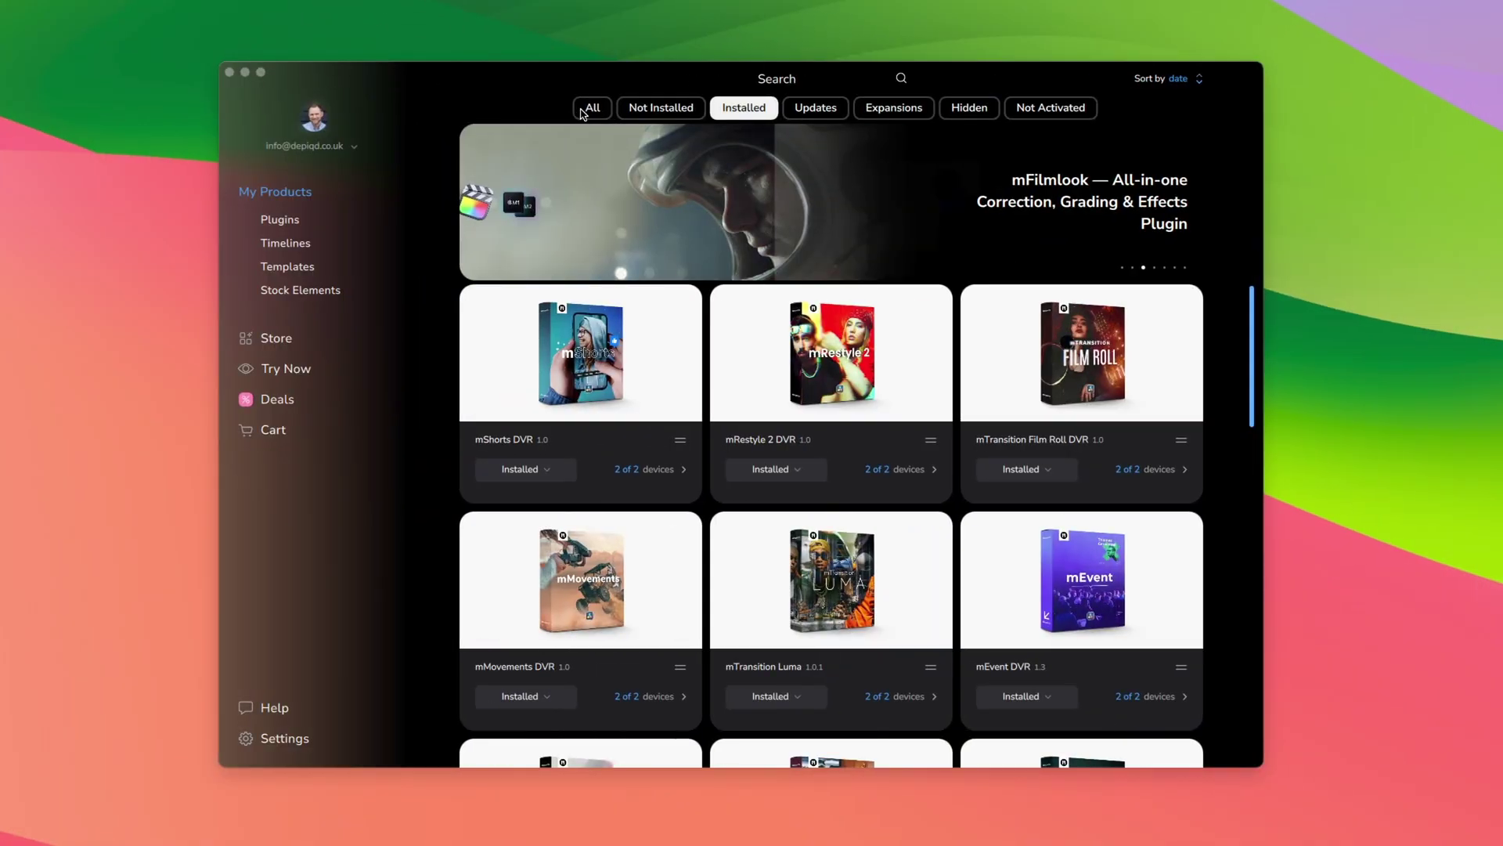
Step: Browse the All, Not Installed, Installed and Updates filters, then go to the MotionVFX store
left_click(583, 113)
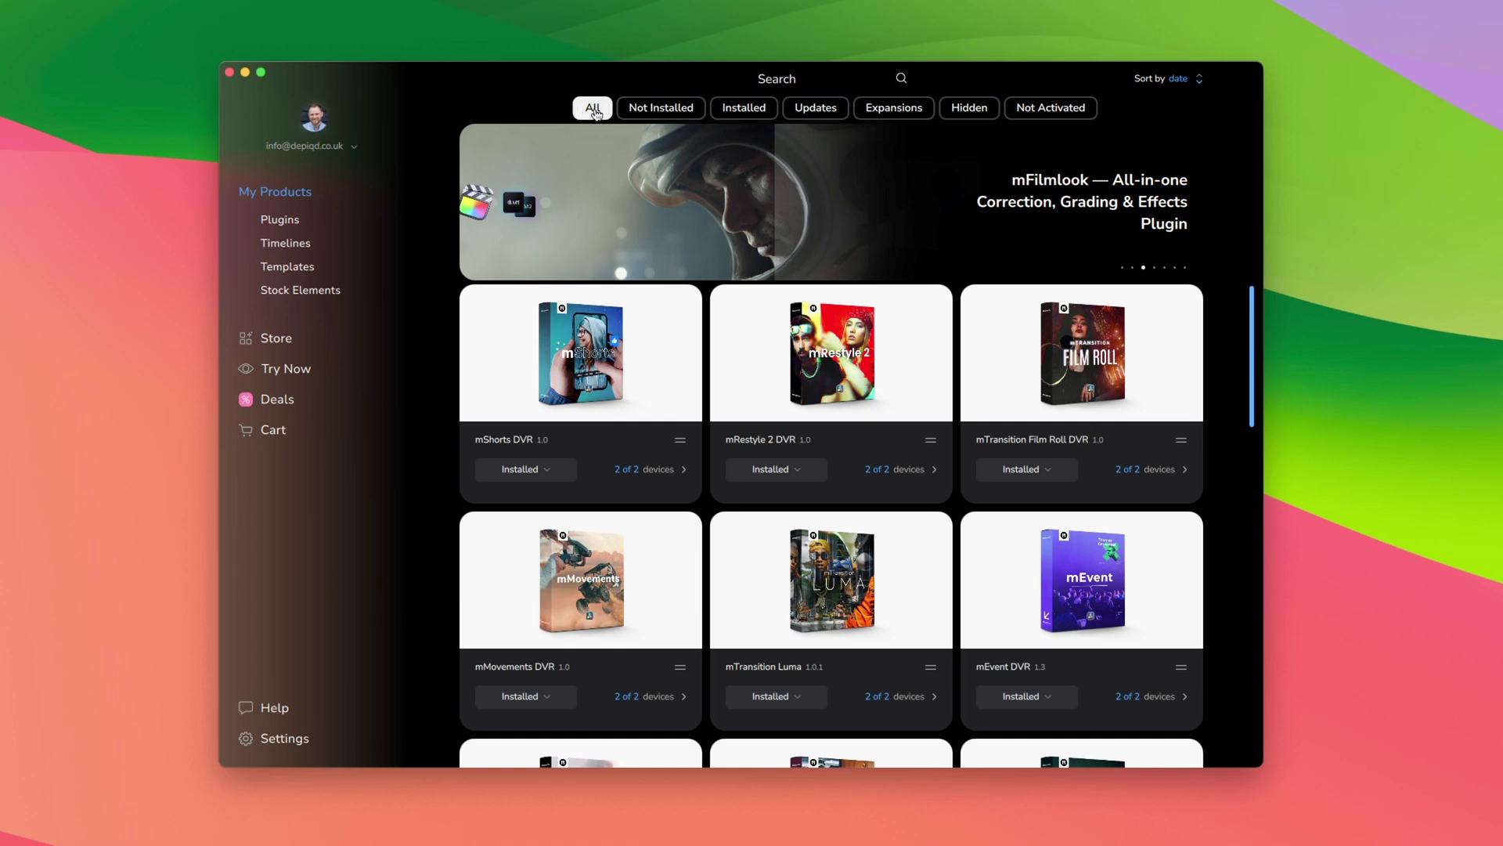
left_click(639, 114)
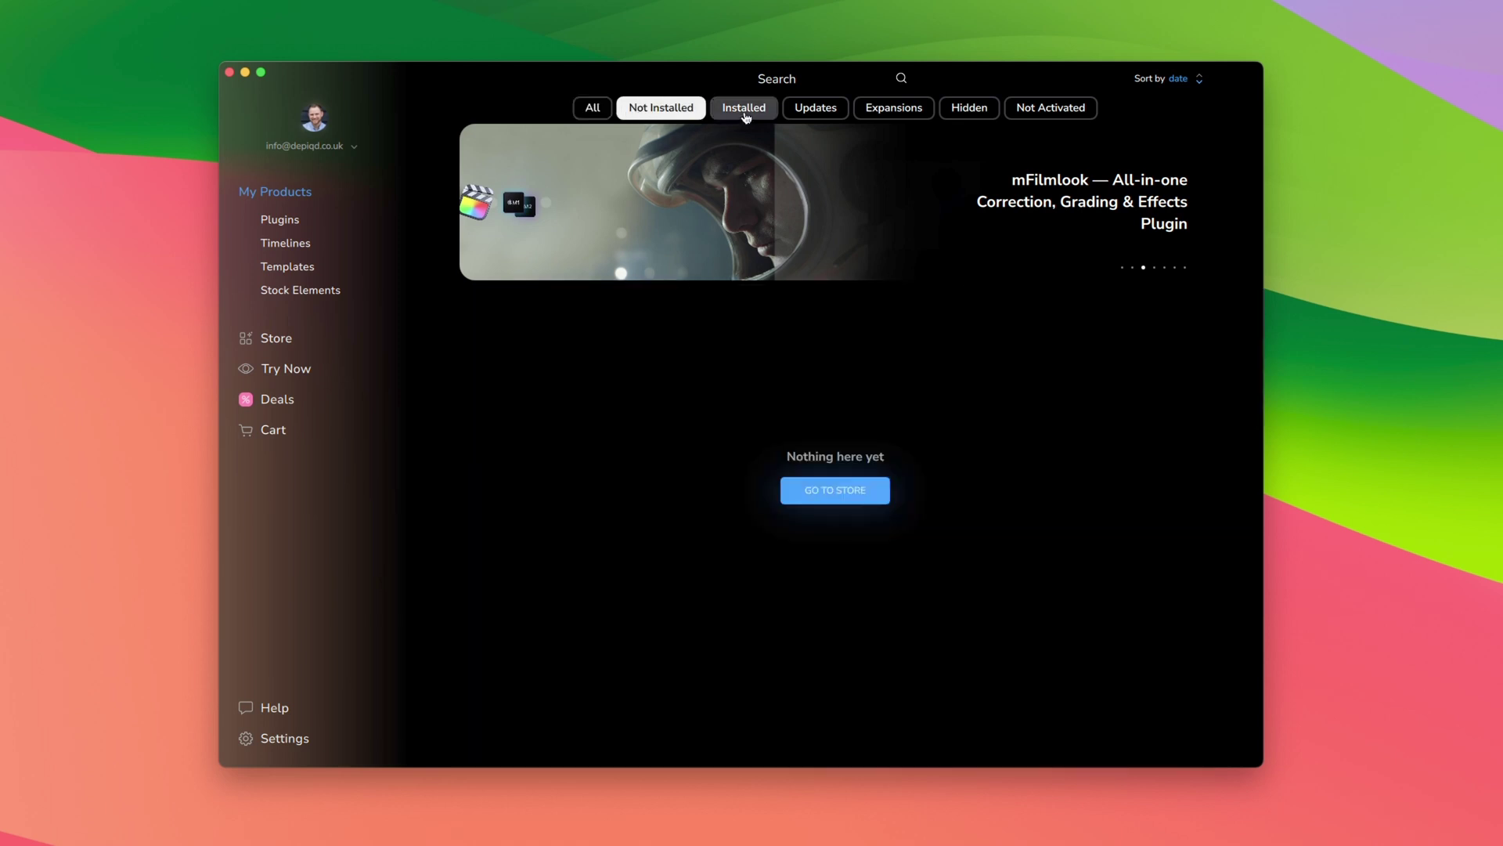
left_click(745, 114)
left_click(831, 114)
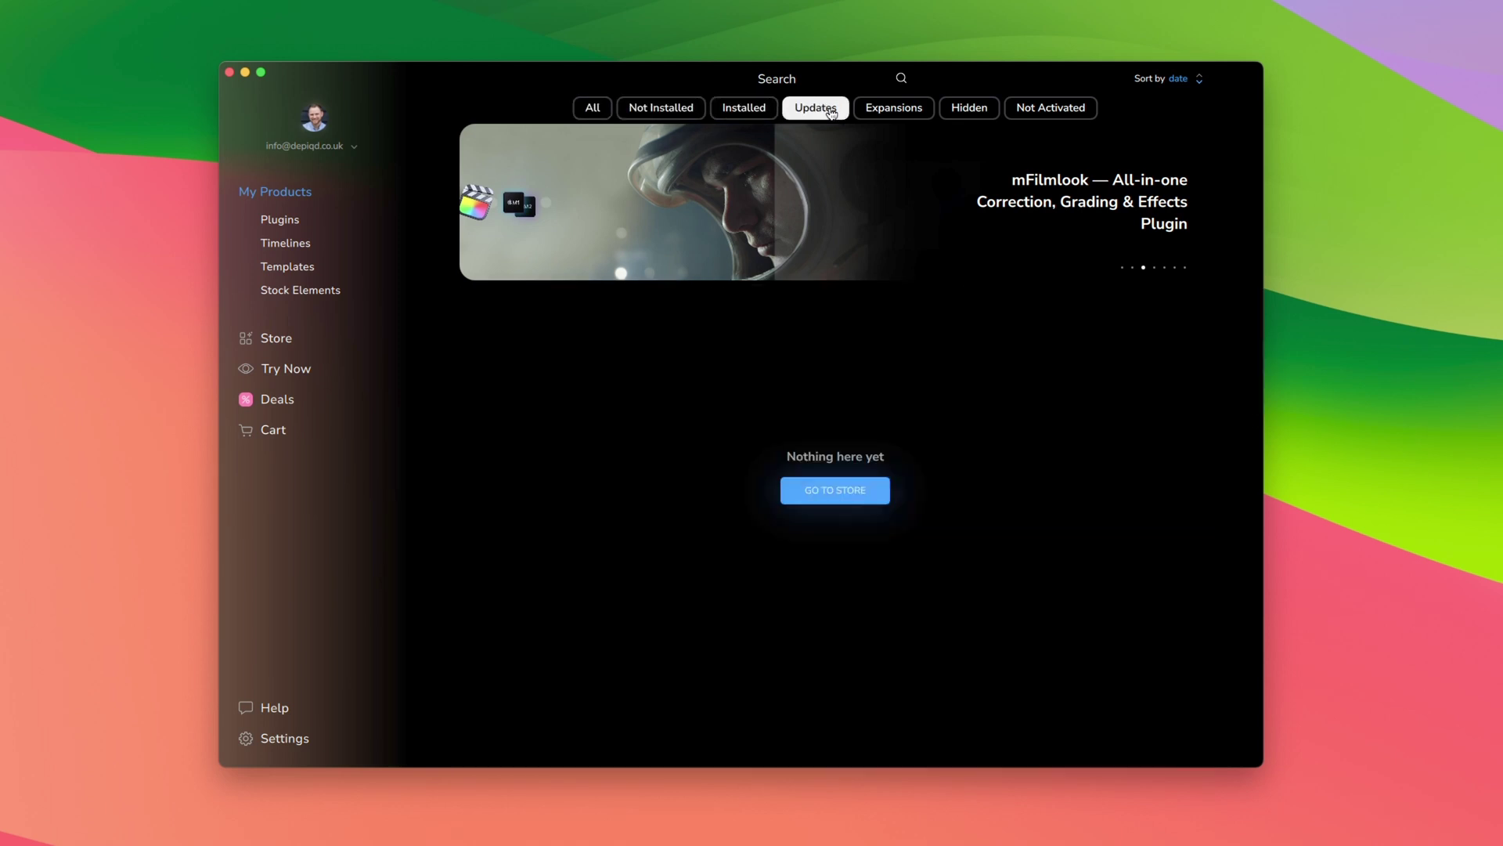
left_click(853, 498)
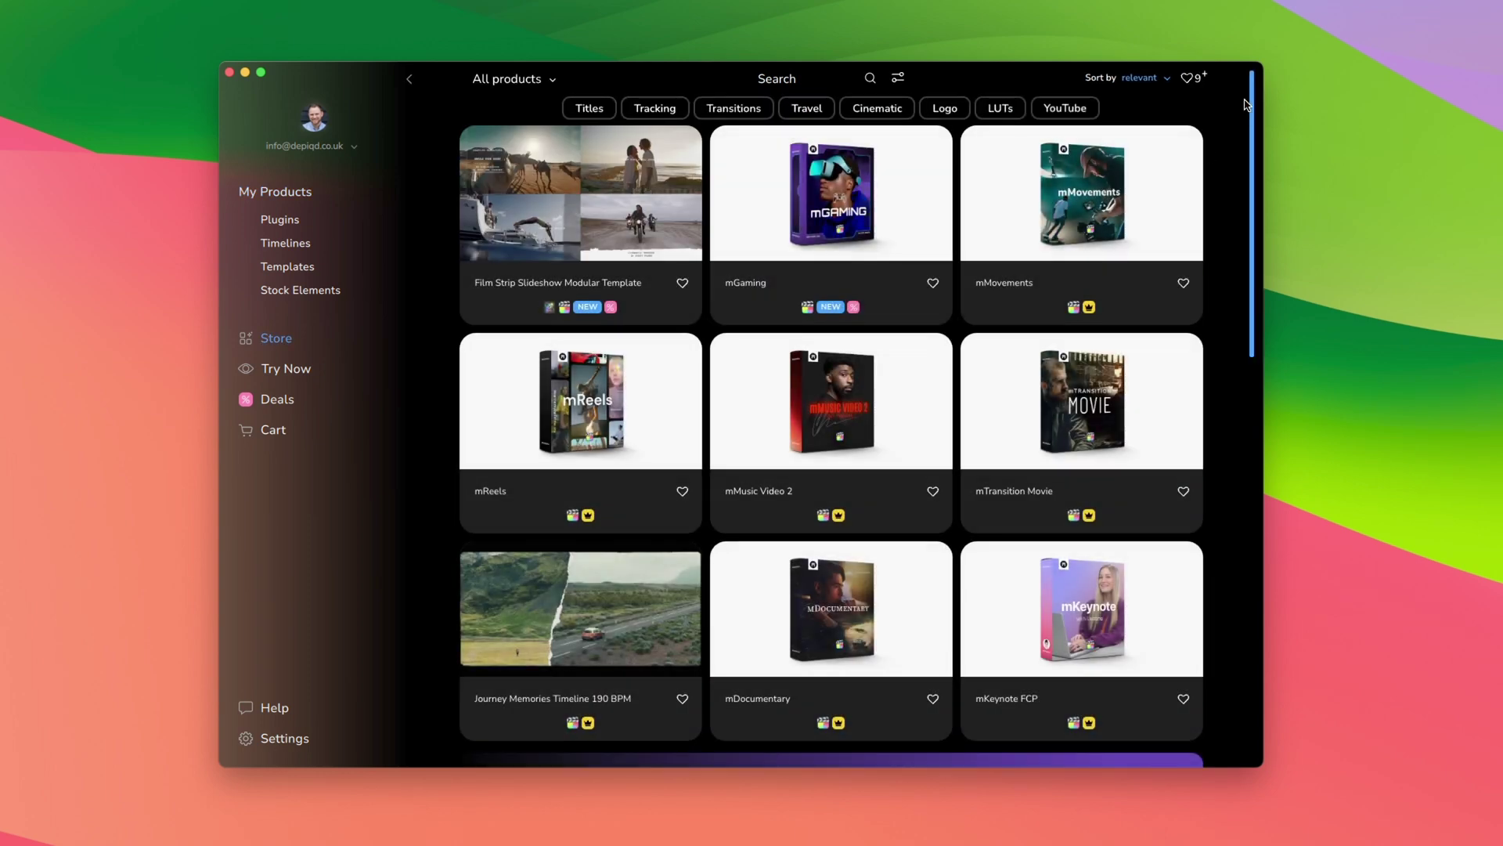
left_click_drag(1251, 97, 1247, 248)
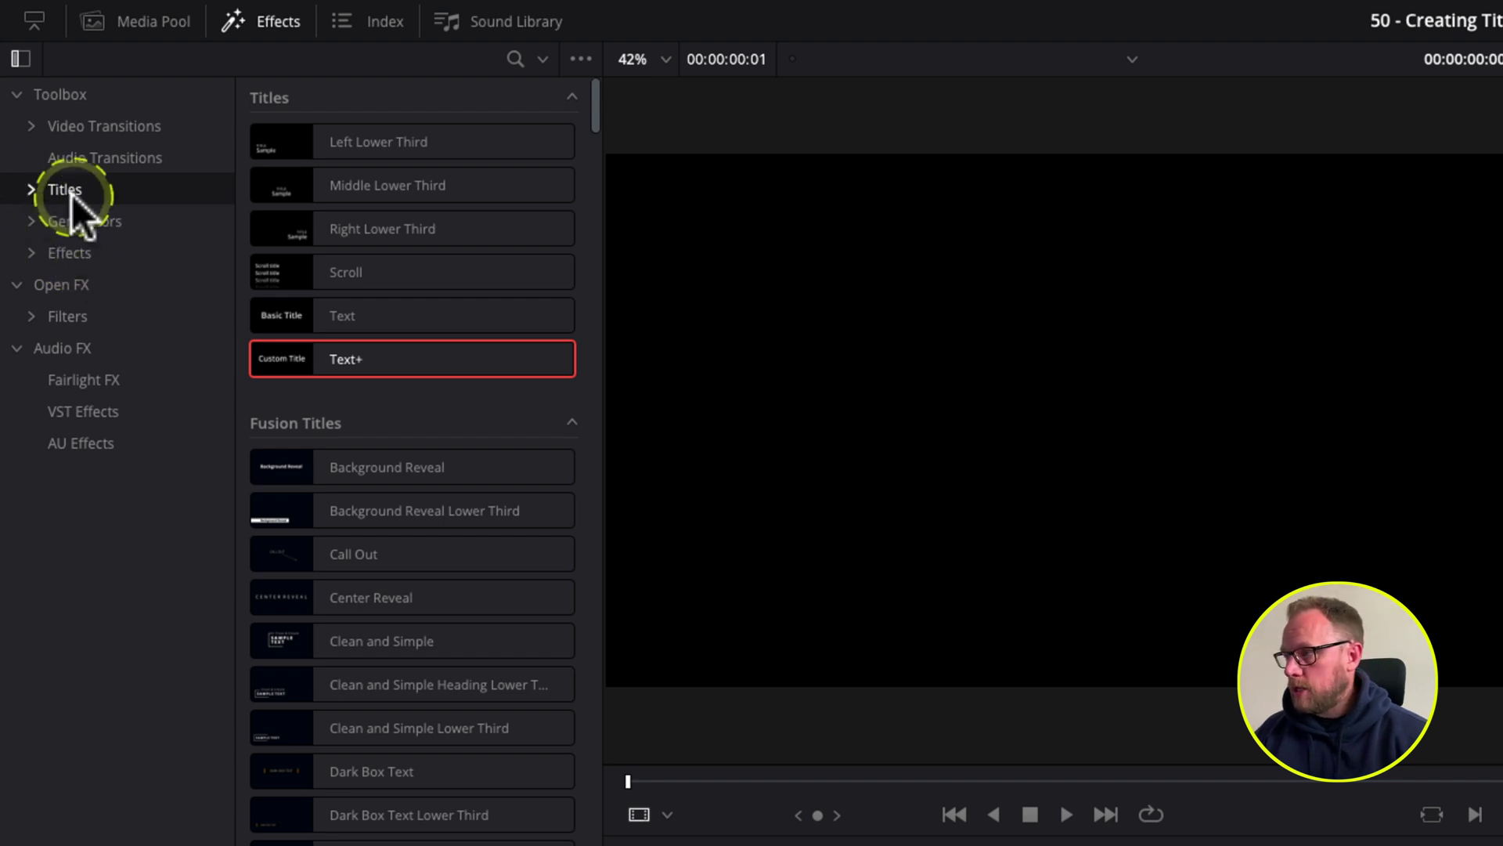
Step: Expand Titles > MotionVFX and browse the mEvent, mEssentials, mPodcast and mTutorial packs
left_click(32, 188)
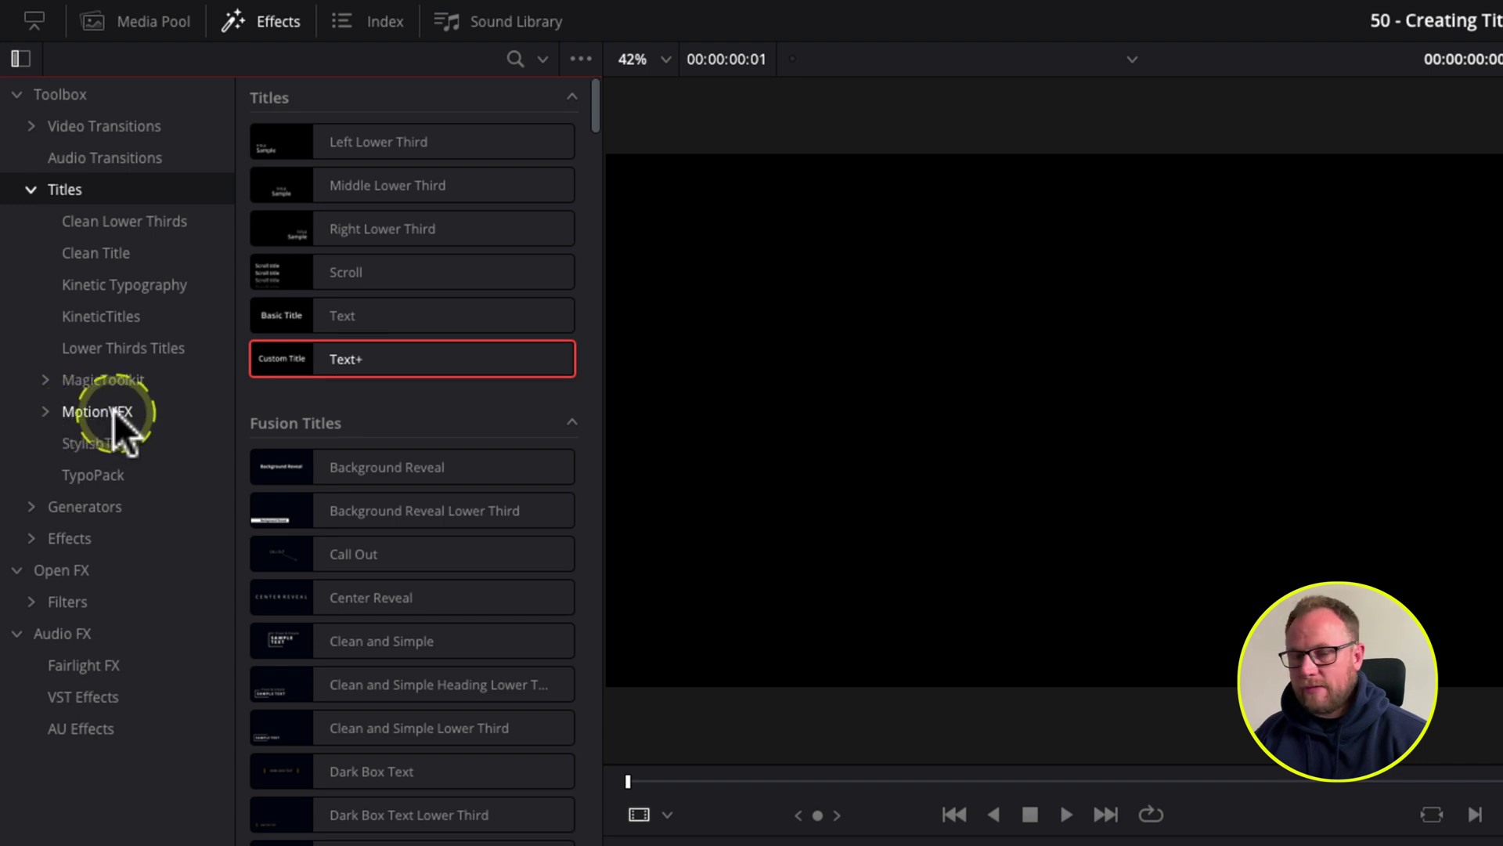
left_click(45, 411)
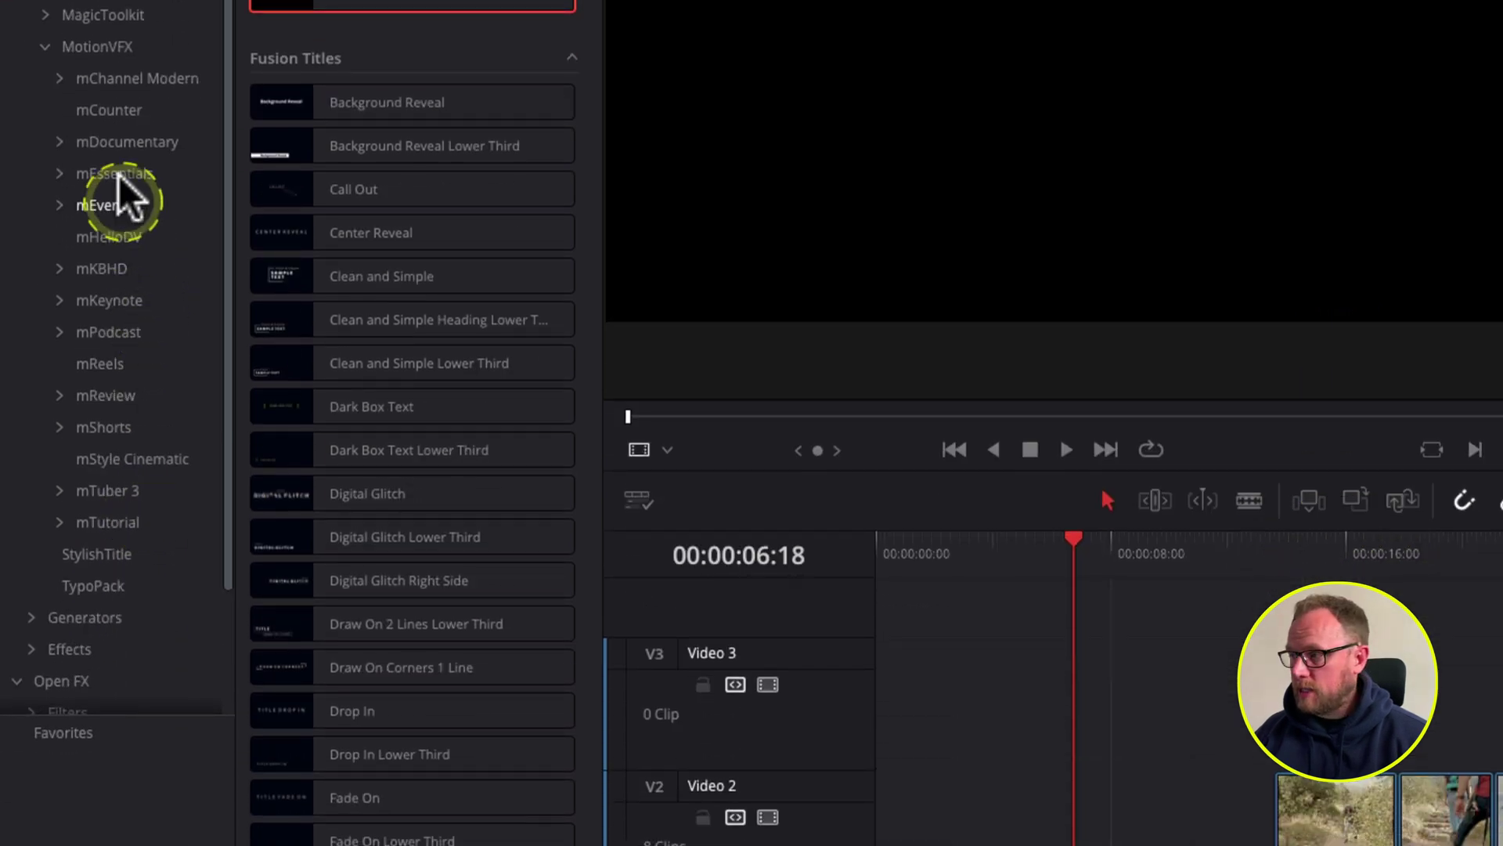
left_click(139, 213)
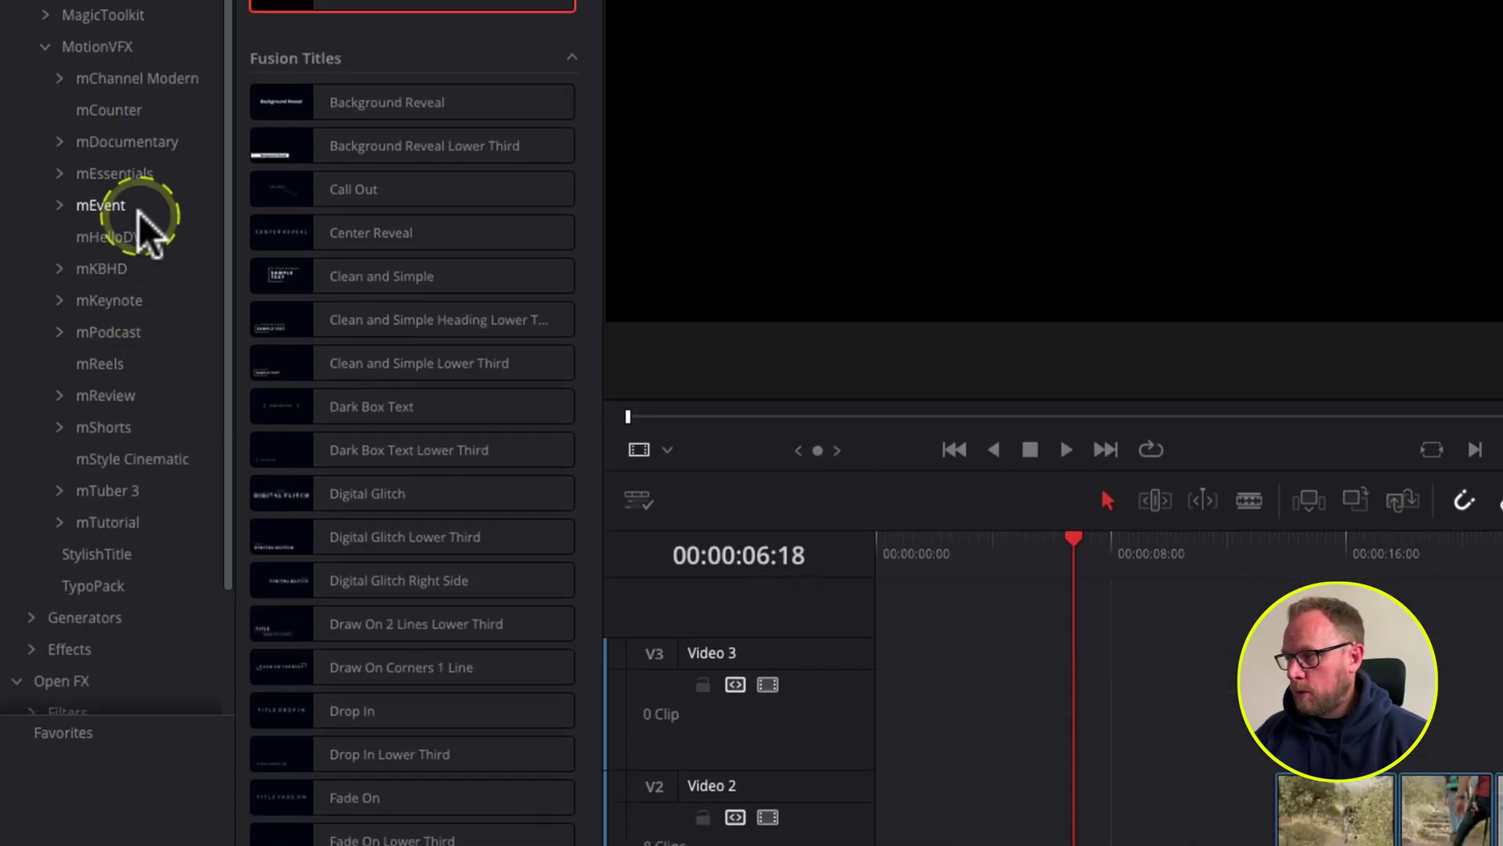
left_click(133, 177)
left_click(133, 336)
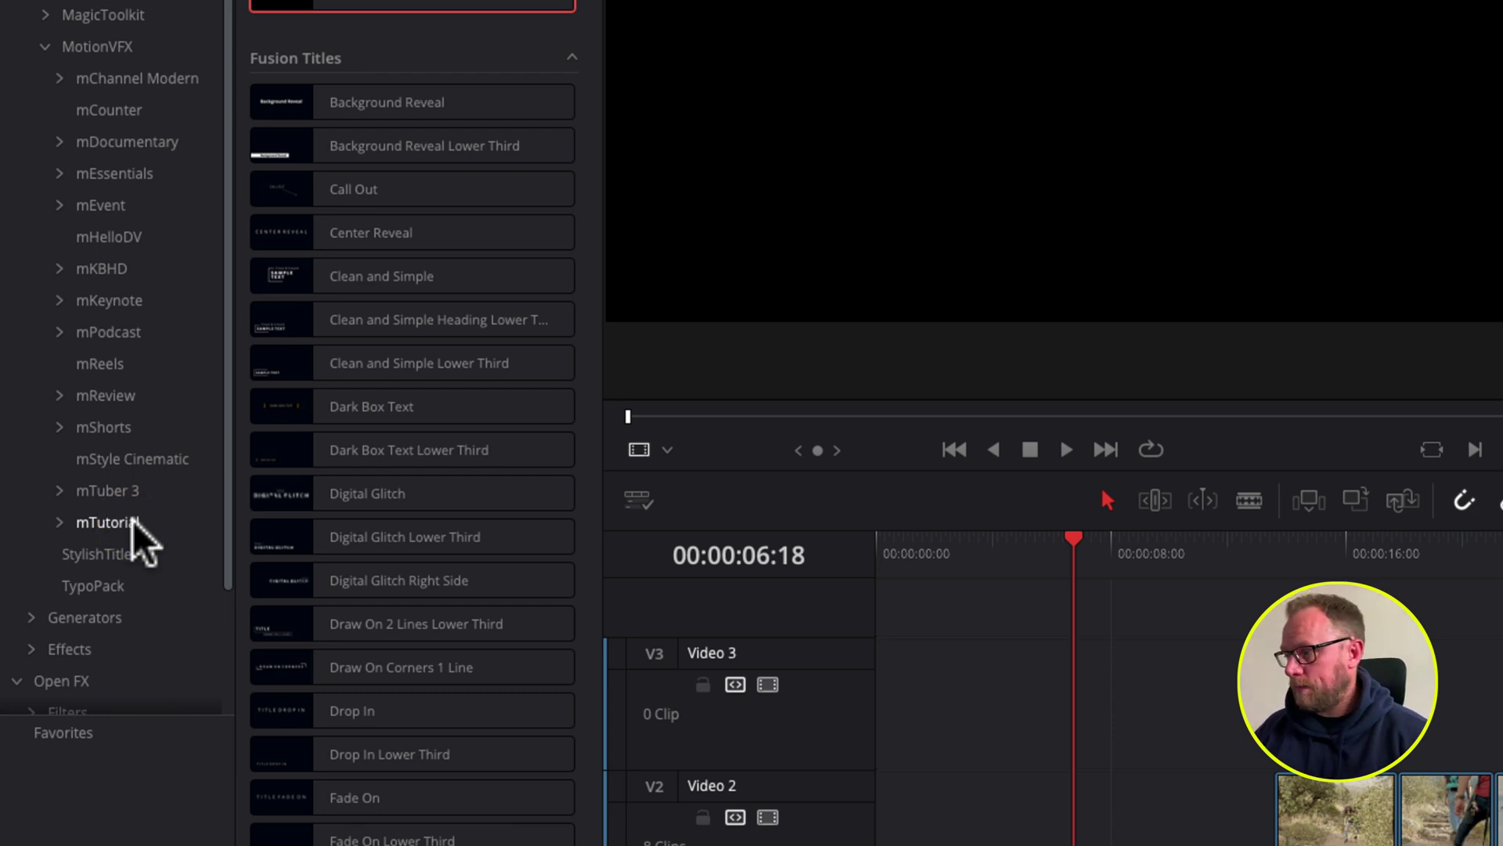
left_click(59, 522)
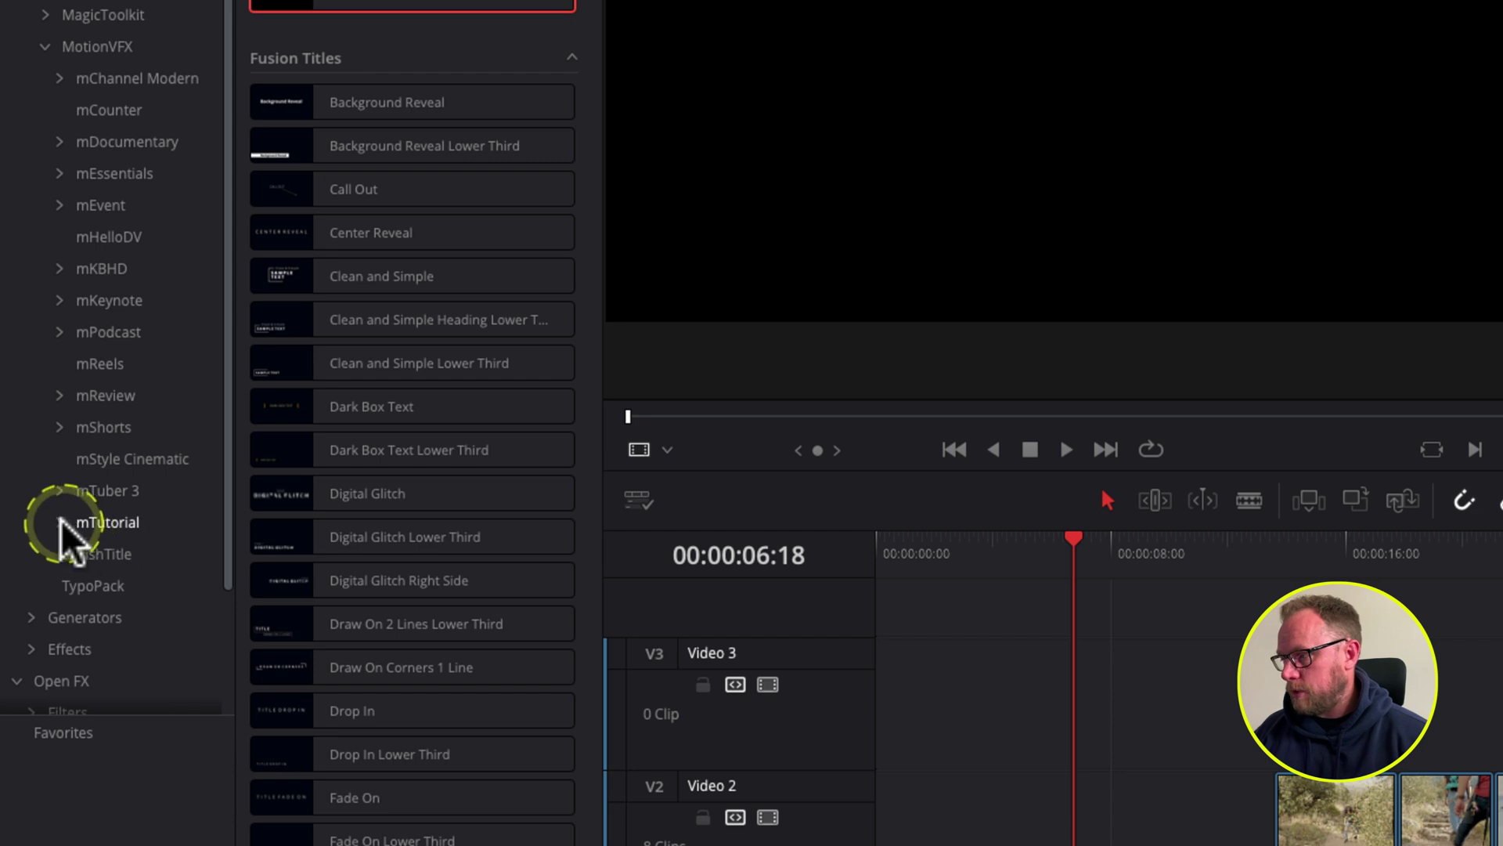
left_click(112, 523)
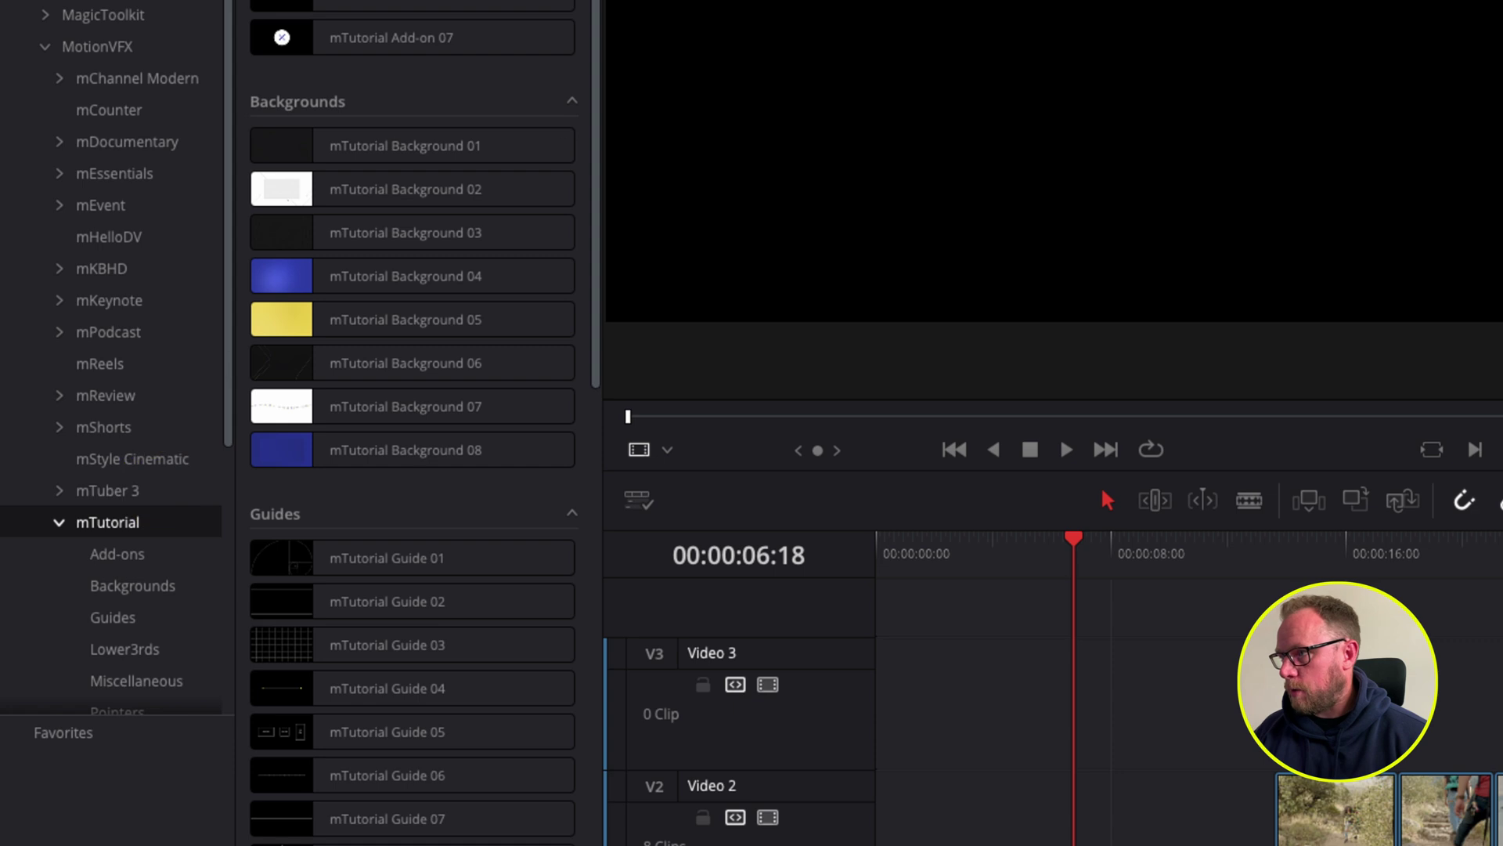
Step: Filter the effects library by searching 'mtutorial'
left_click(514, 61)
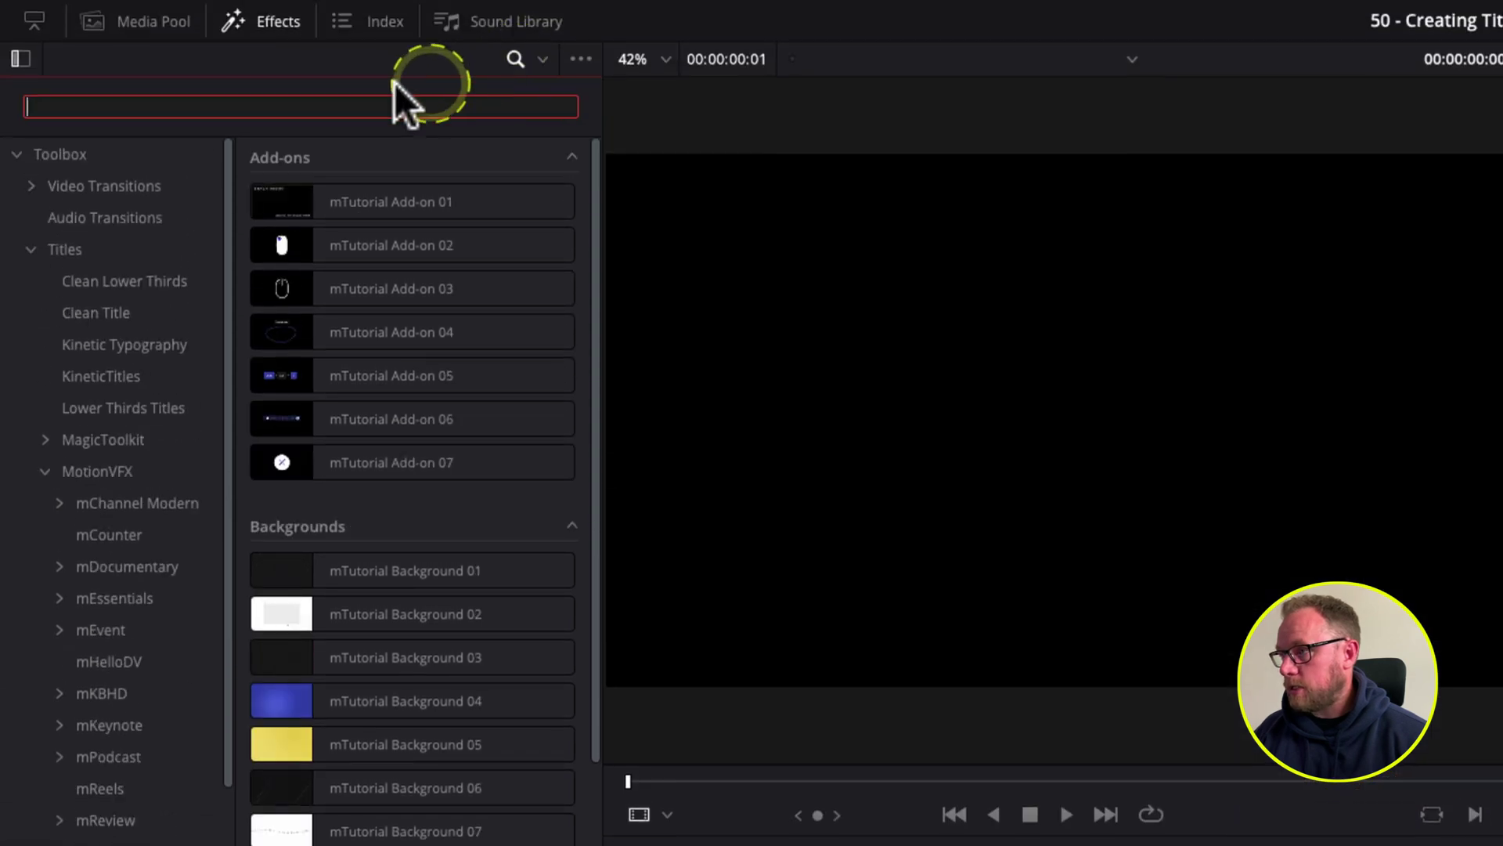
left_click(315, 101)
type("mtutorial")
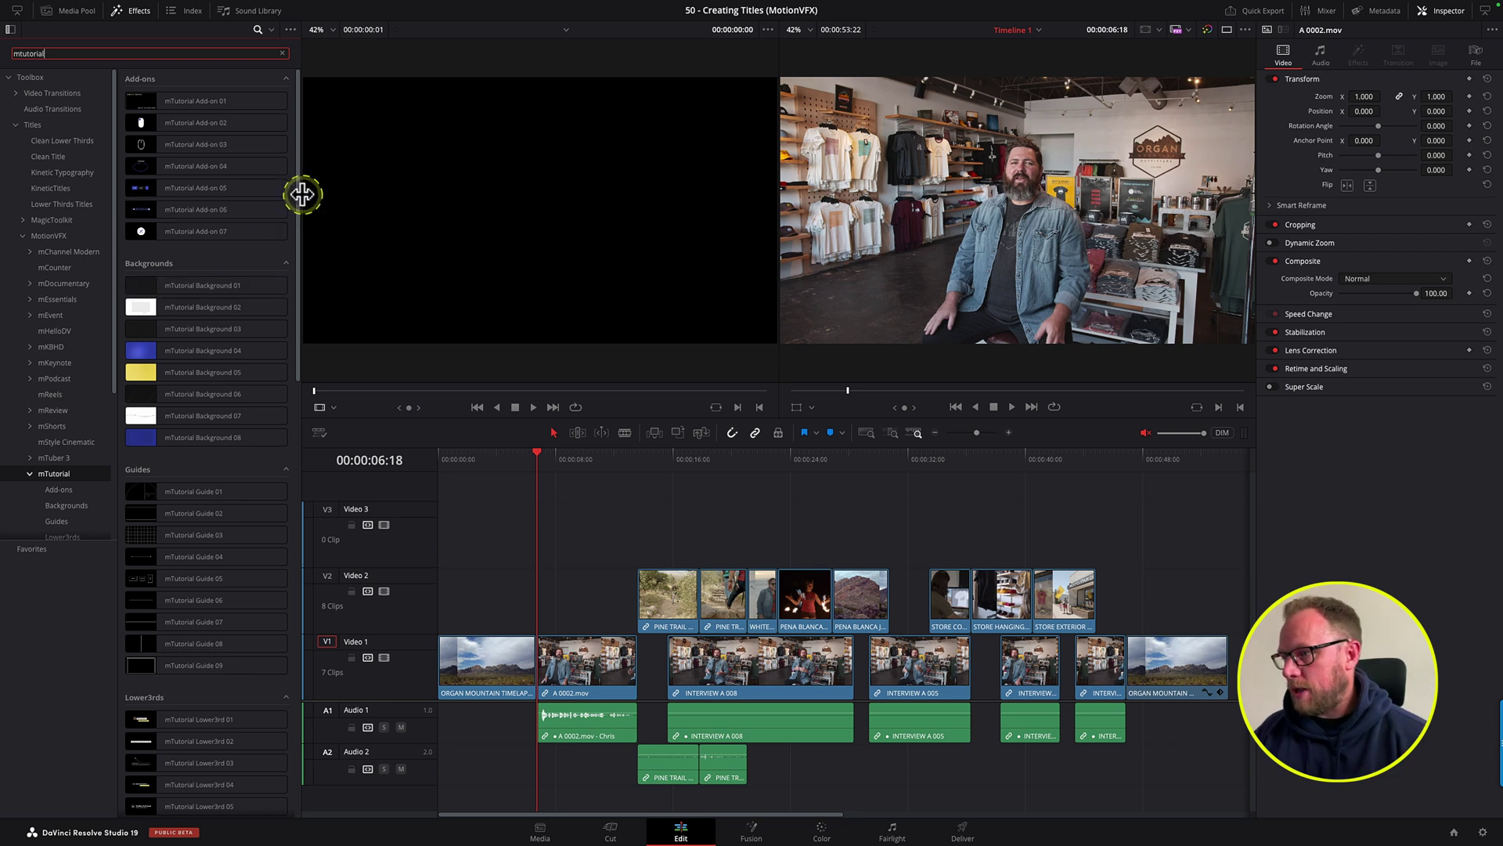
Step: Place mTutorial Lower3rd 01 on Video 2 at the playhead, preview it, and select the clip
left_click_drag(298, 219, 298, 419)
left_click(216, 262)
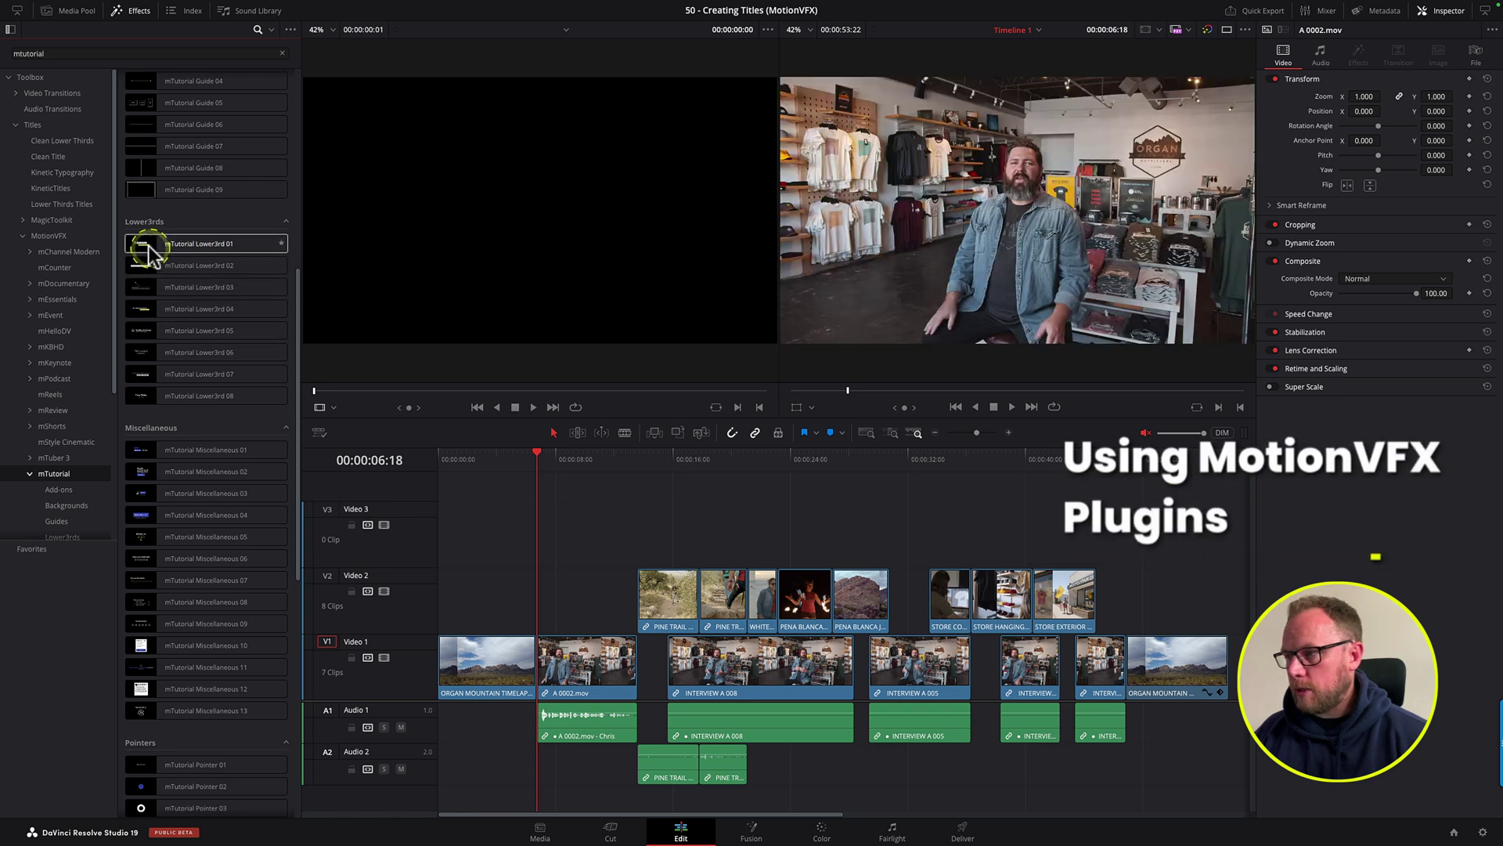
left_click_drag(149, 239, 636, 593)
key("space")
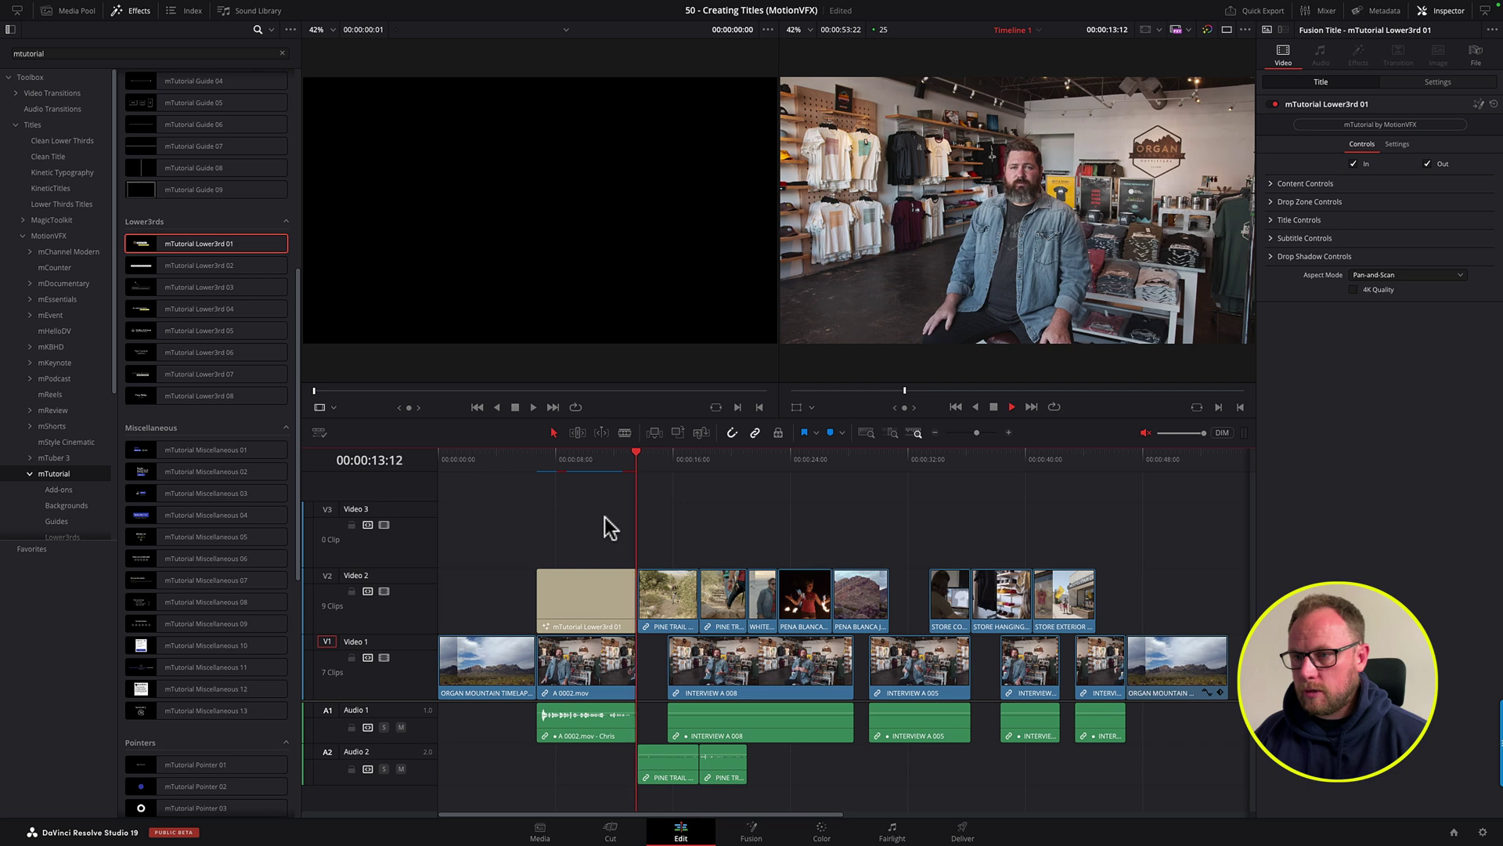
key("space")
left_click(537, 454)
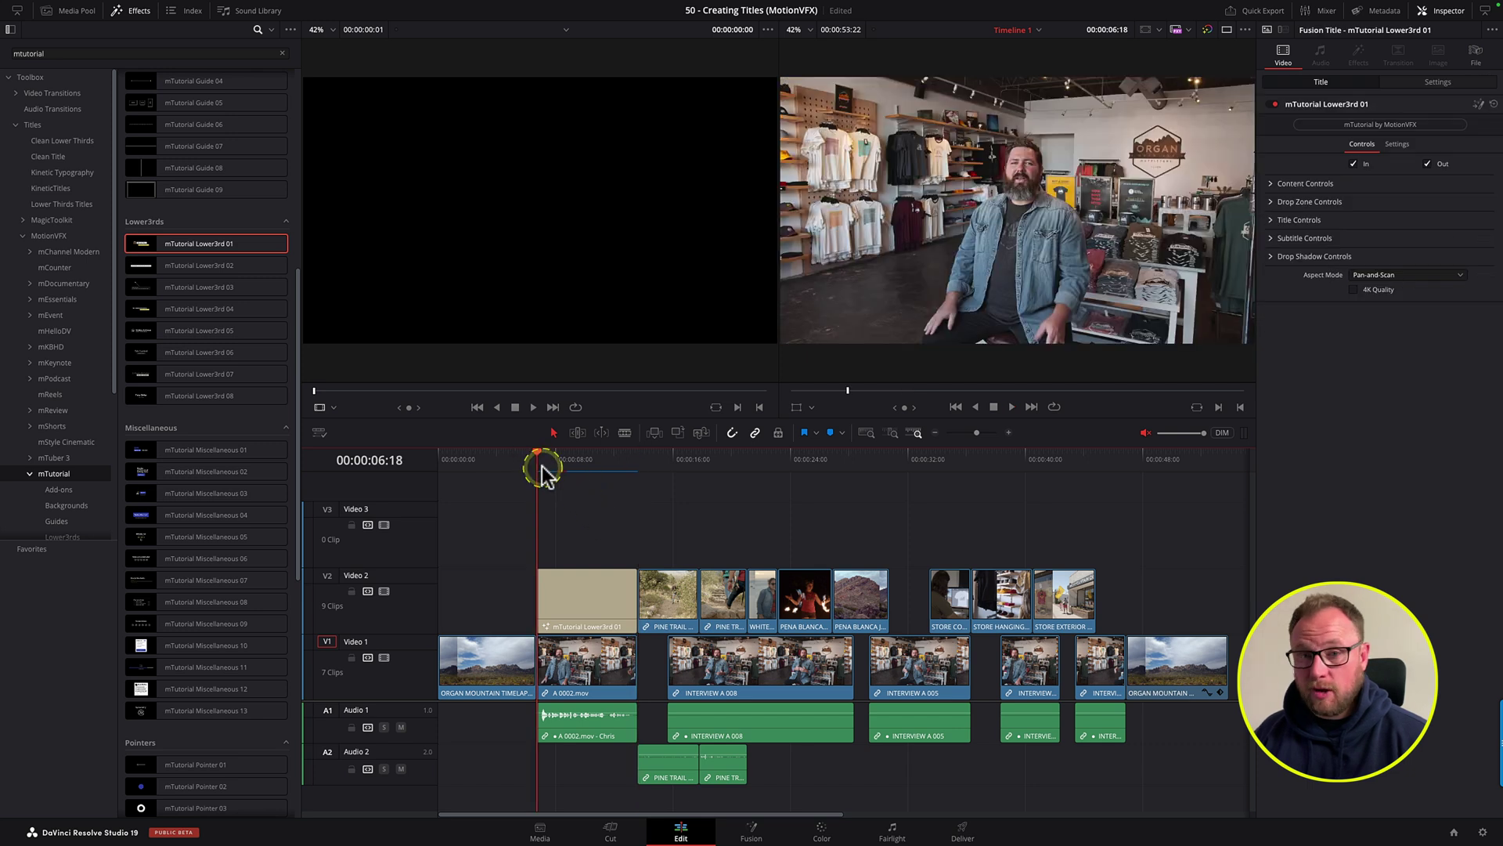
left_click(580, 596)
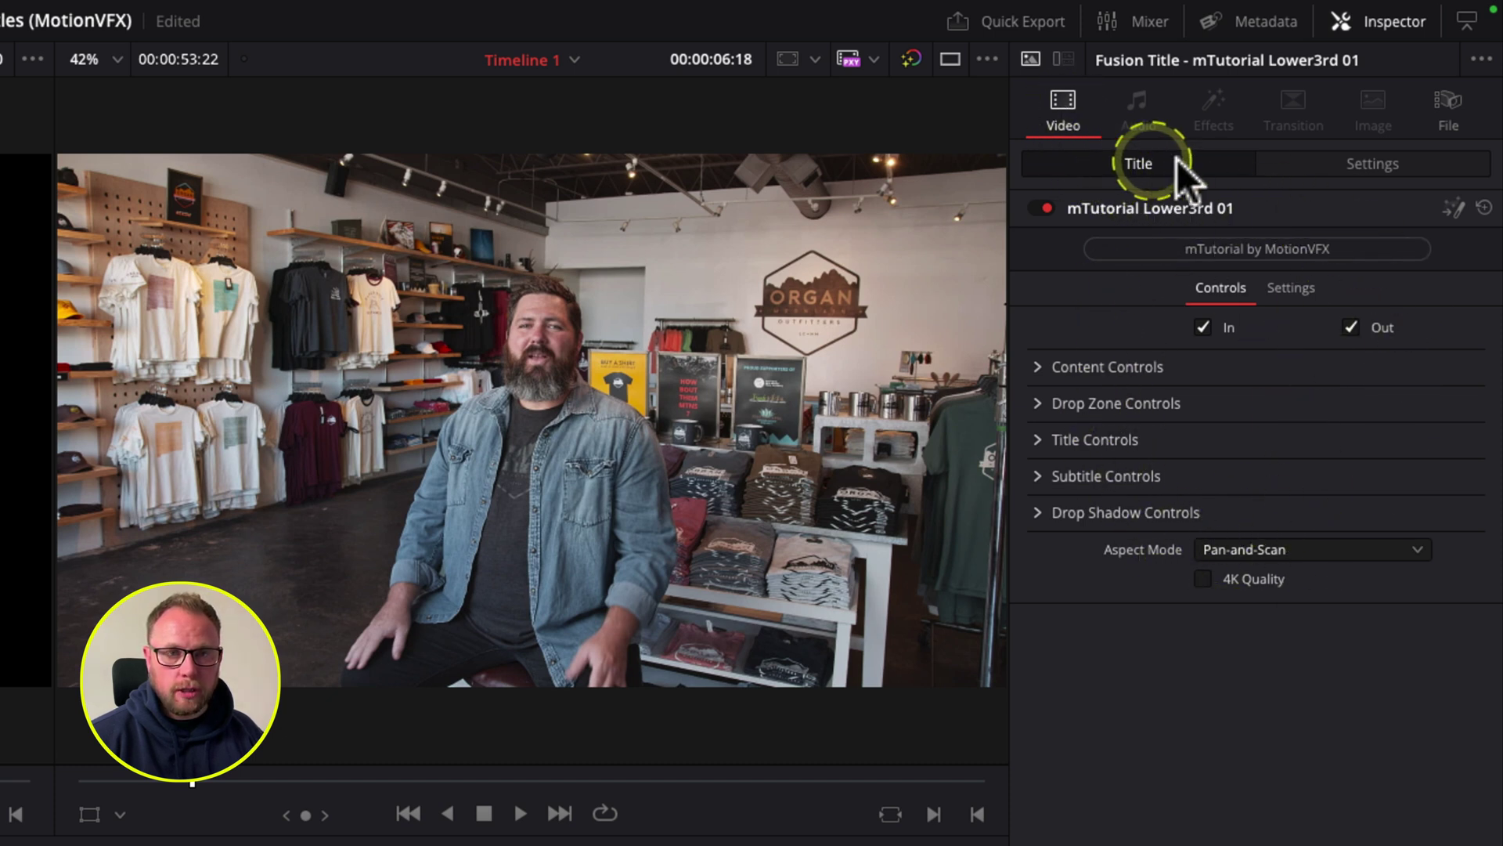
Step: Toggle the intro and outro animations off and back on, and expand the content and drop-zone settings
left_click(1314, 157)
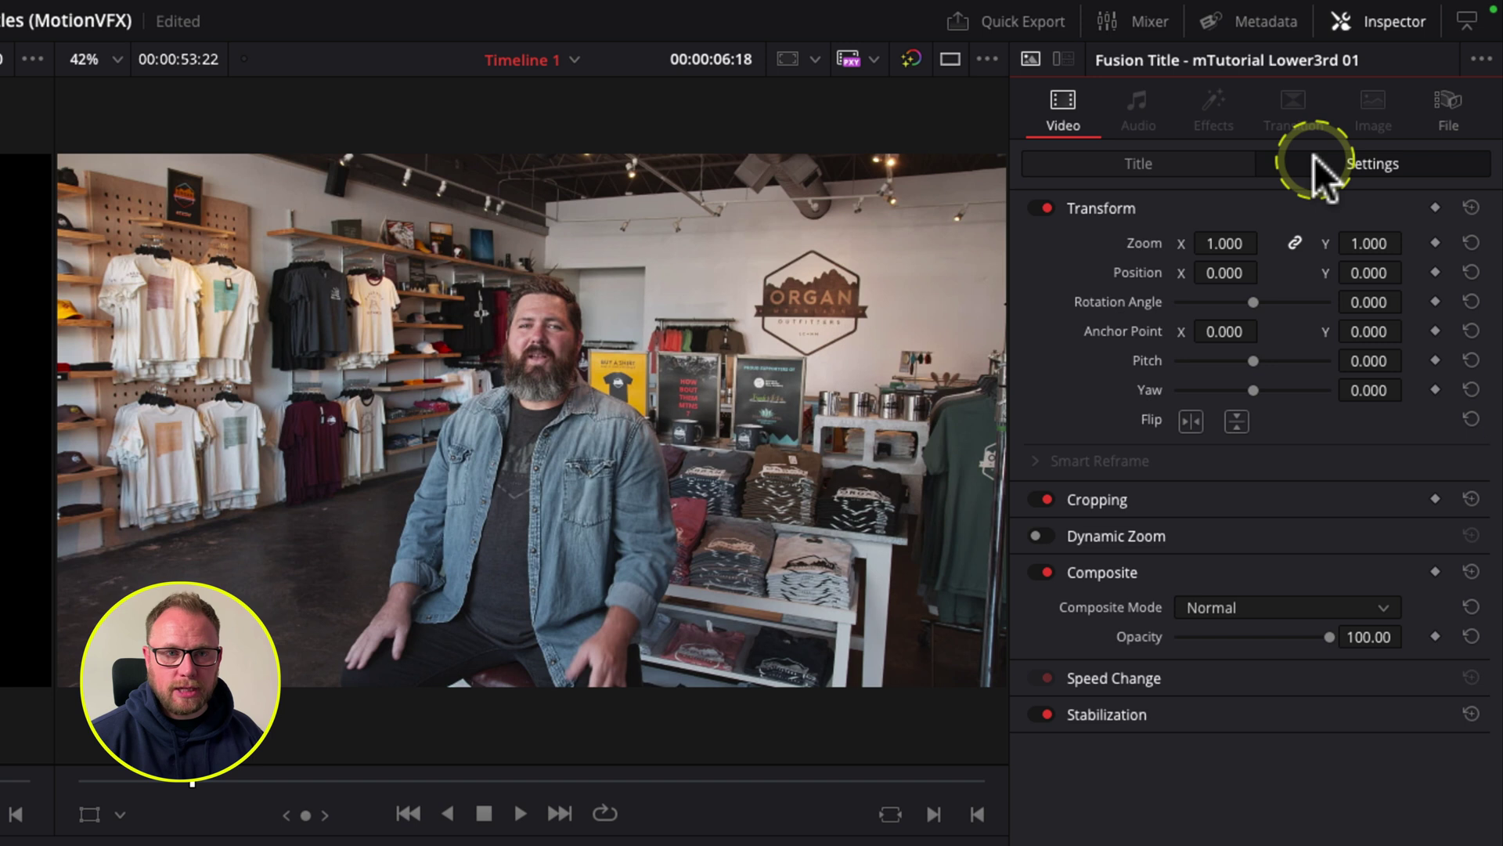
left_click(1148, 163)
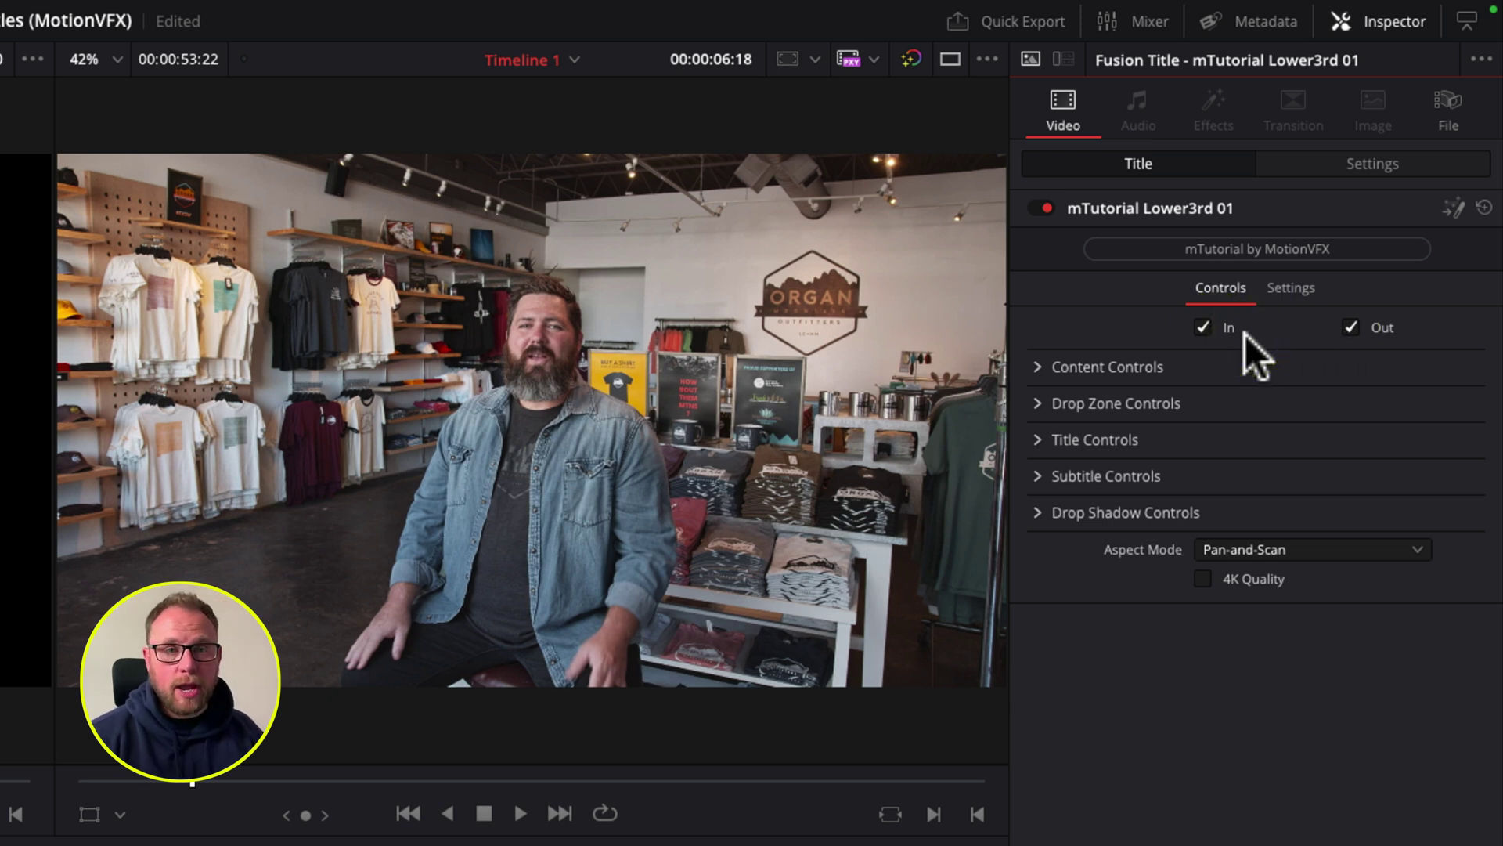
left_click(1208, 329)
left_click(1353, 327)
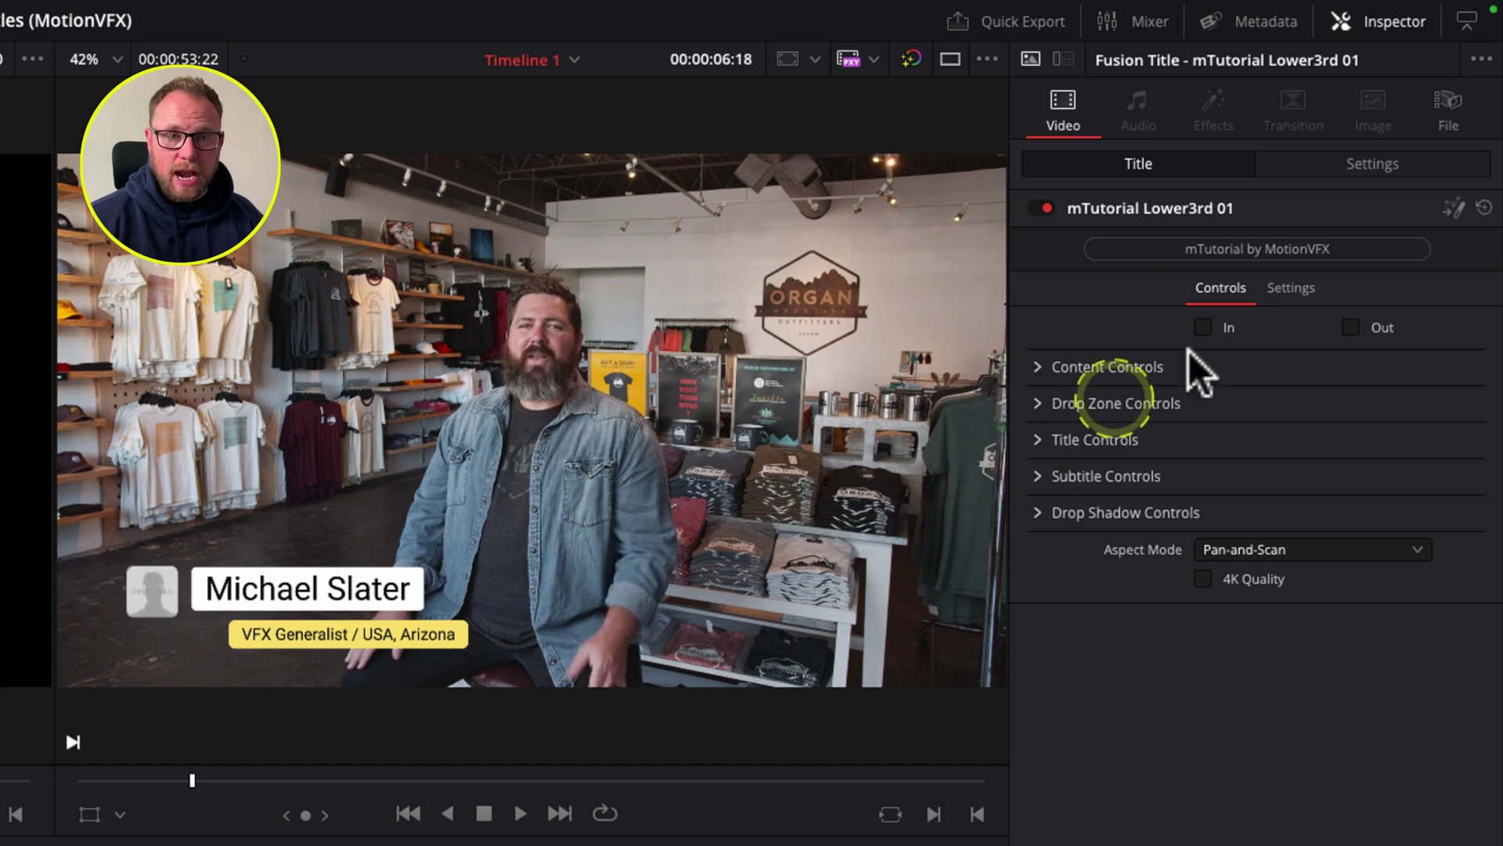
left_click(1197, 322)
left_click(1350, 327)
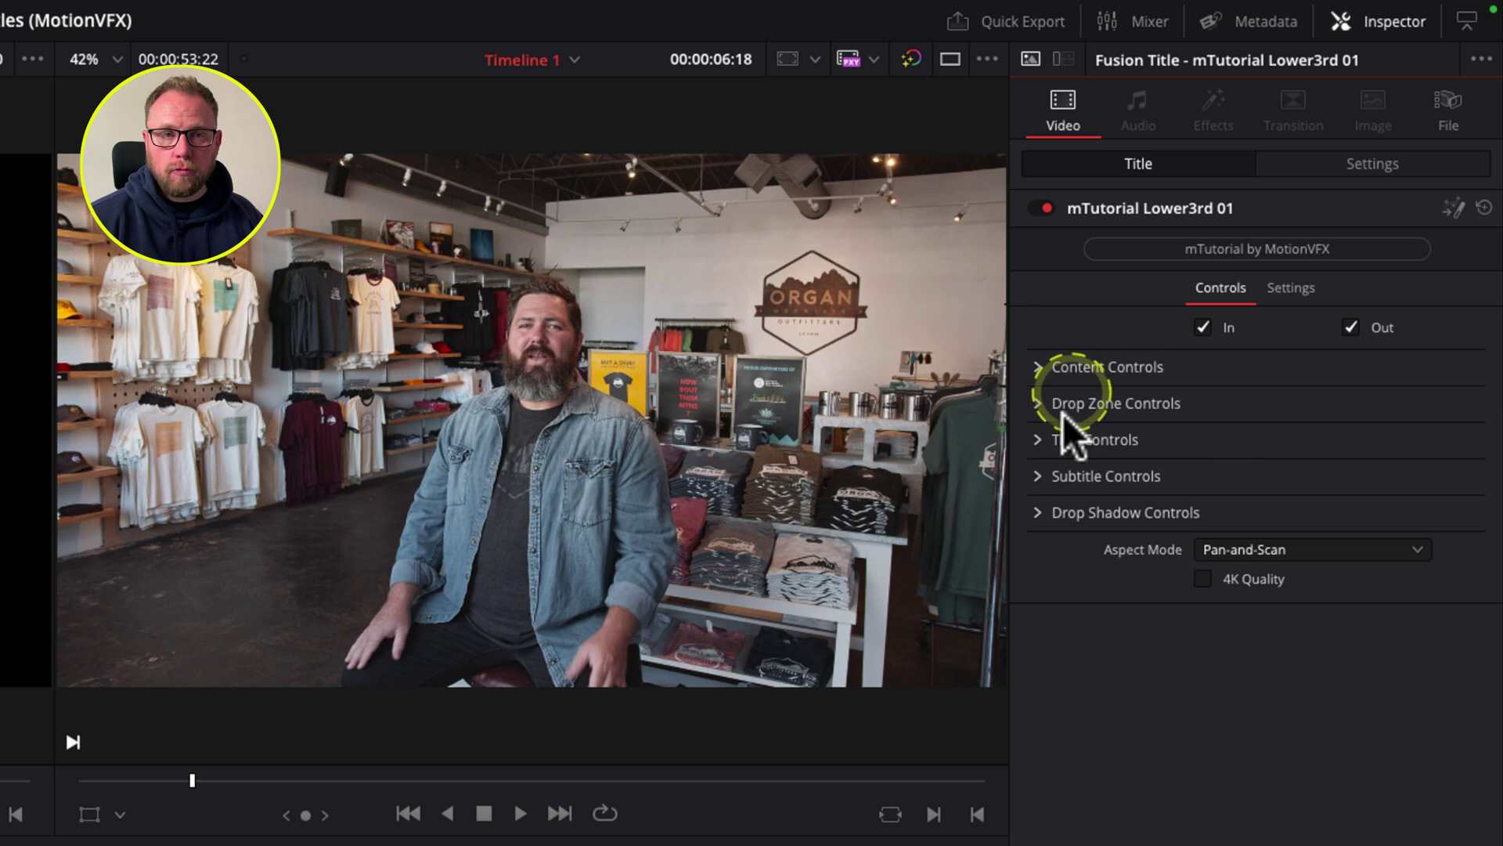
left_click(1046, 366)
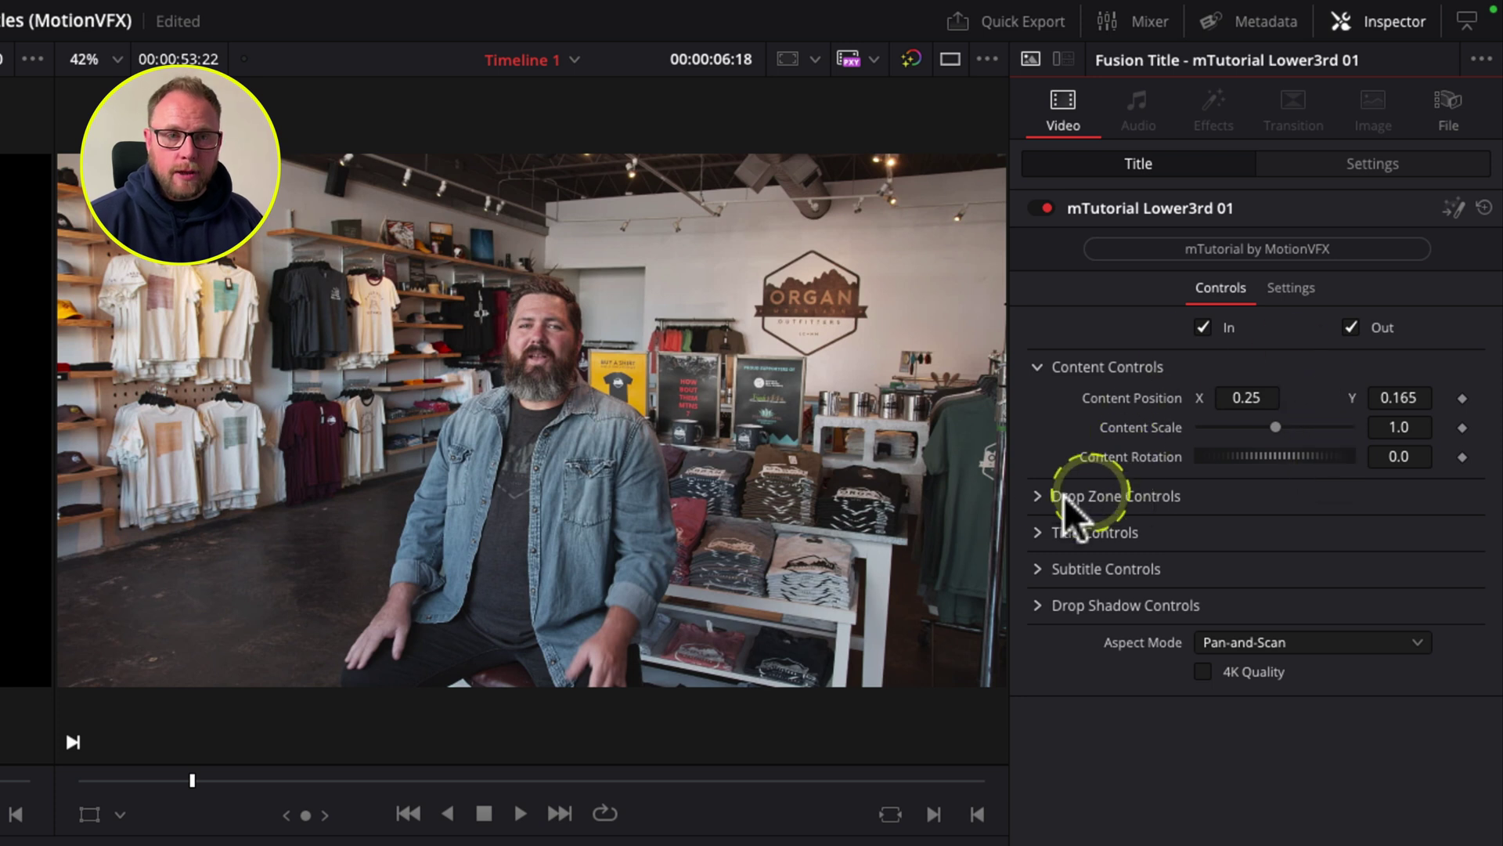
left_click(1037, 496)
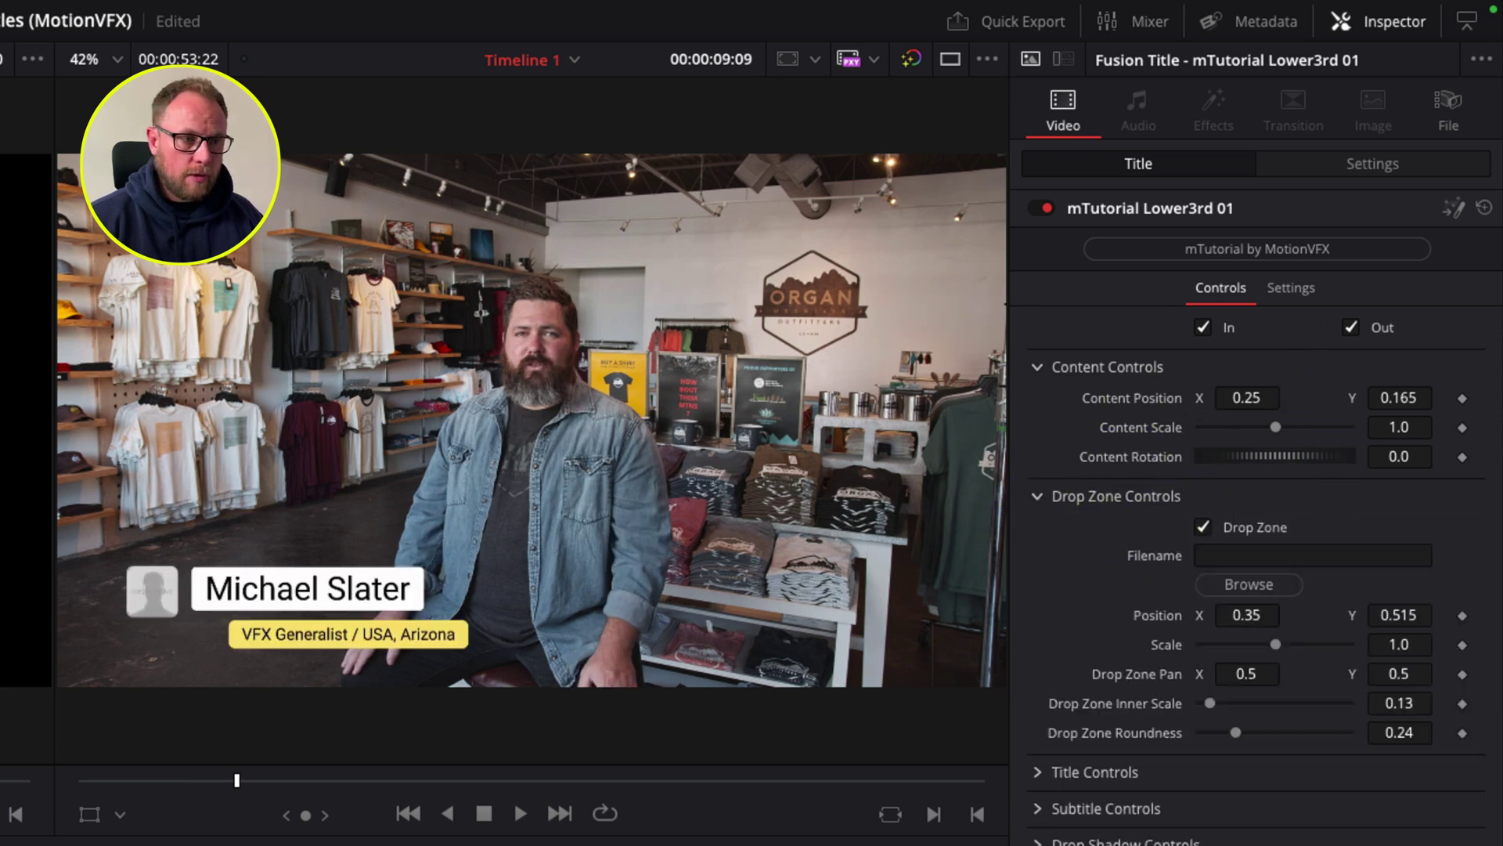
Step: Turn off the logo drop zone and set Content Position to X 0.161, Y 0.205
left_click(64, 672)
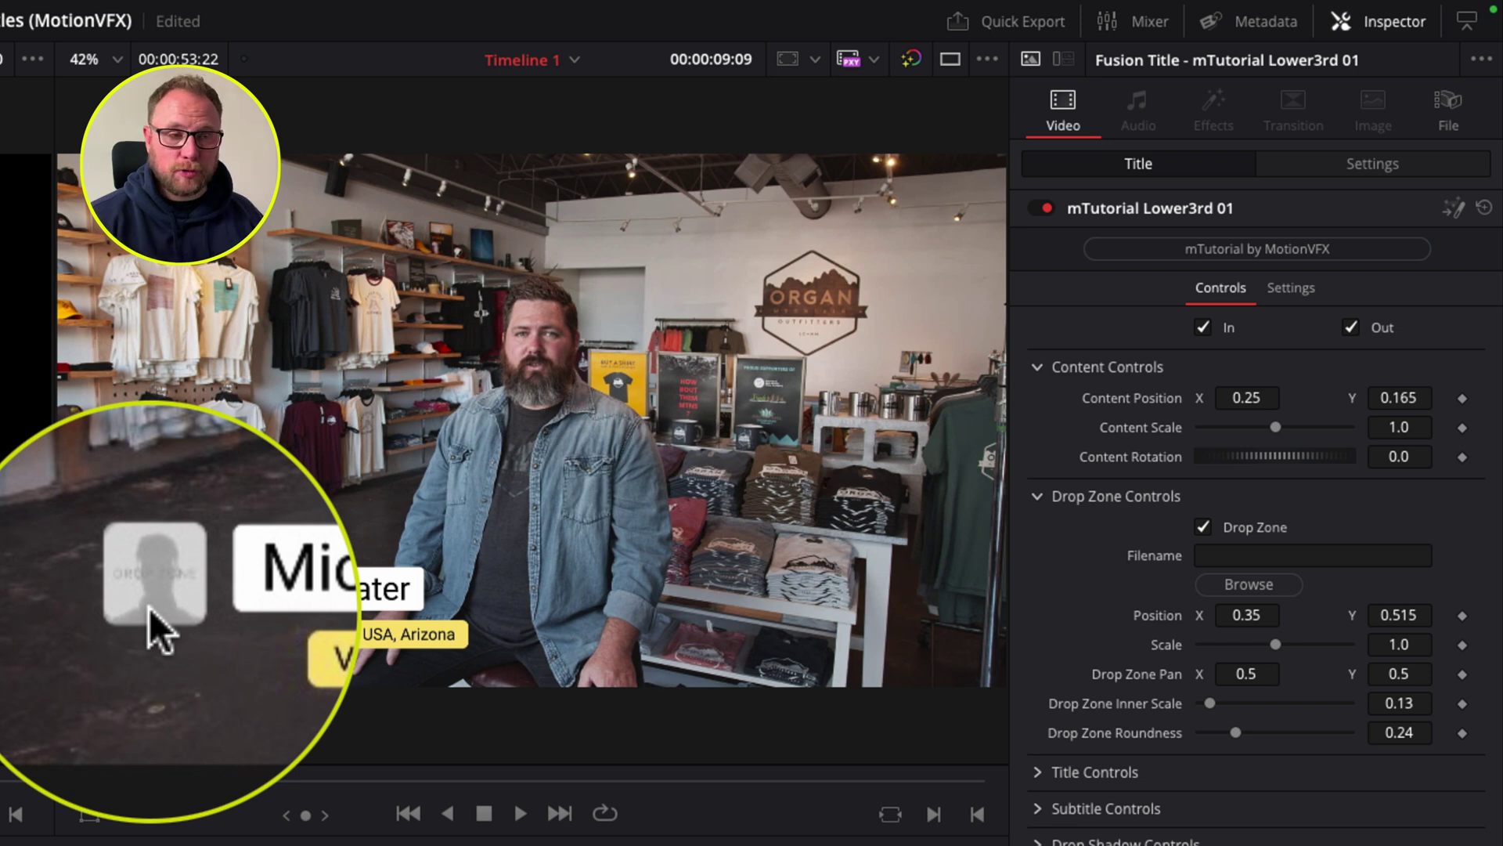
left_click(149, 607)
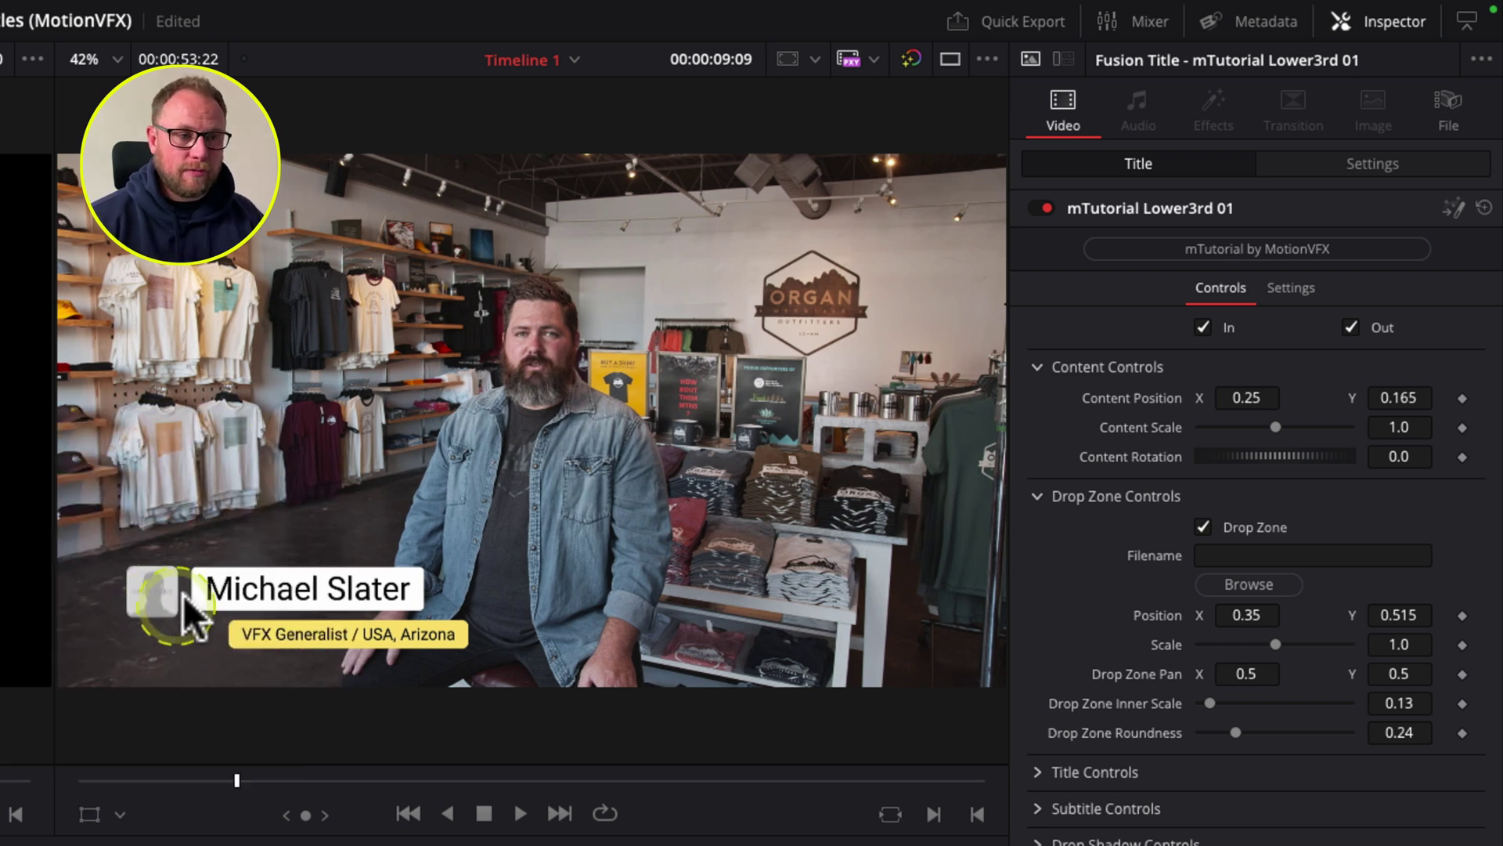
left_click(1284, 578)
left_click(1214, 520)
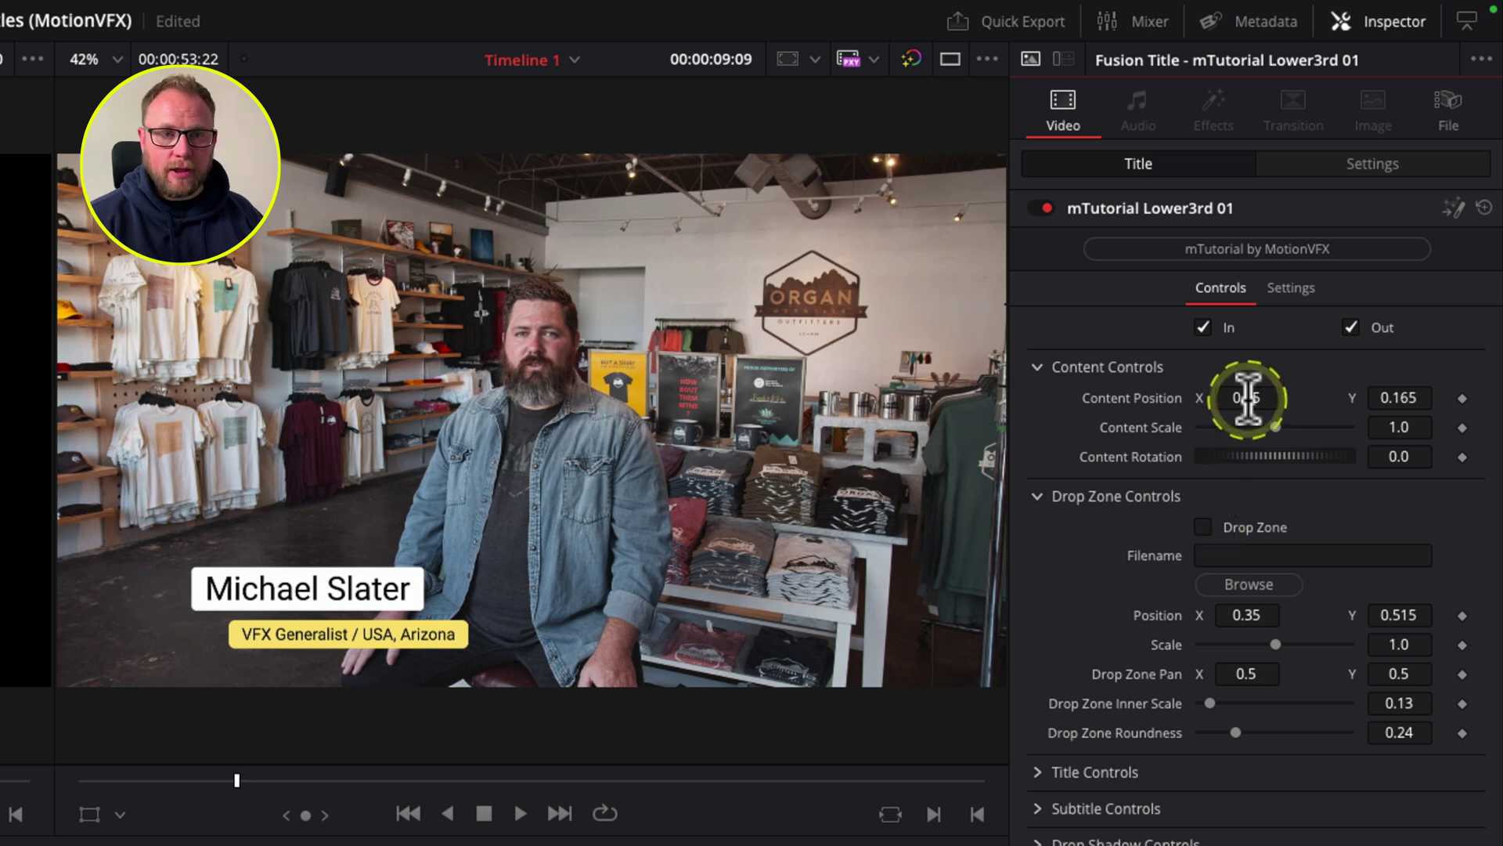
left_click_drag(1248, 398, 1067, 397)
mouse_move(1402, 400)
left_mouse_down()
mouse_move(1439, 393)
mouse_move(1409, 416)
left_mouse_up()
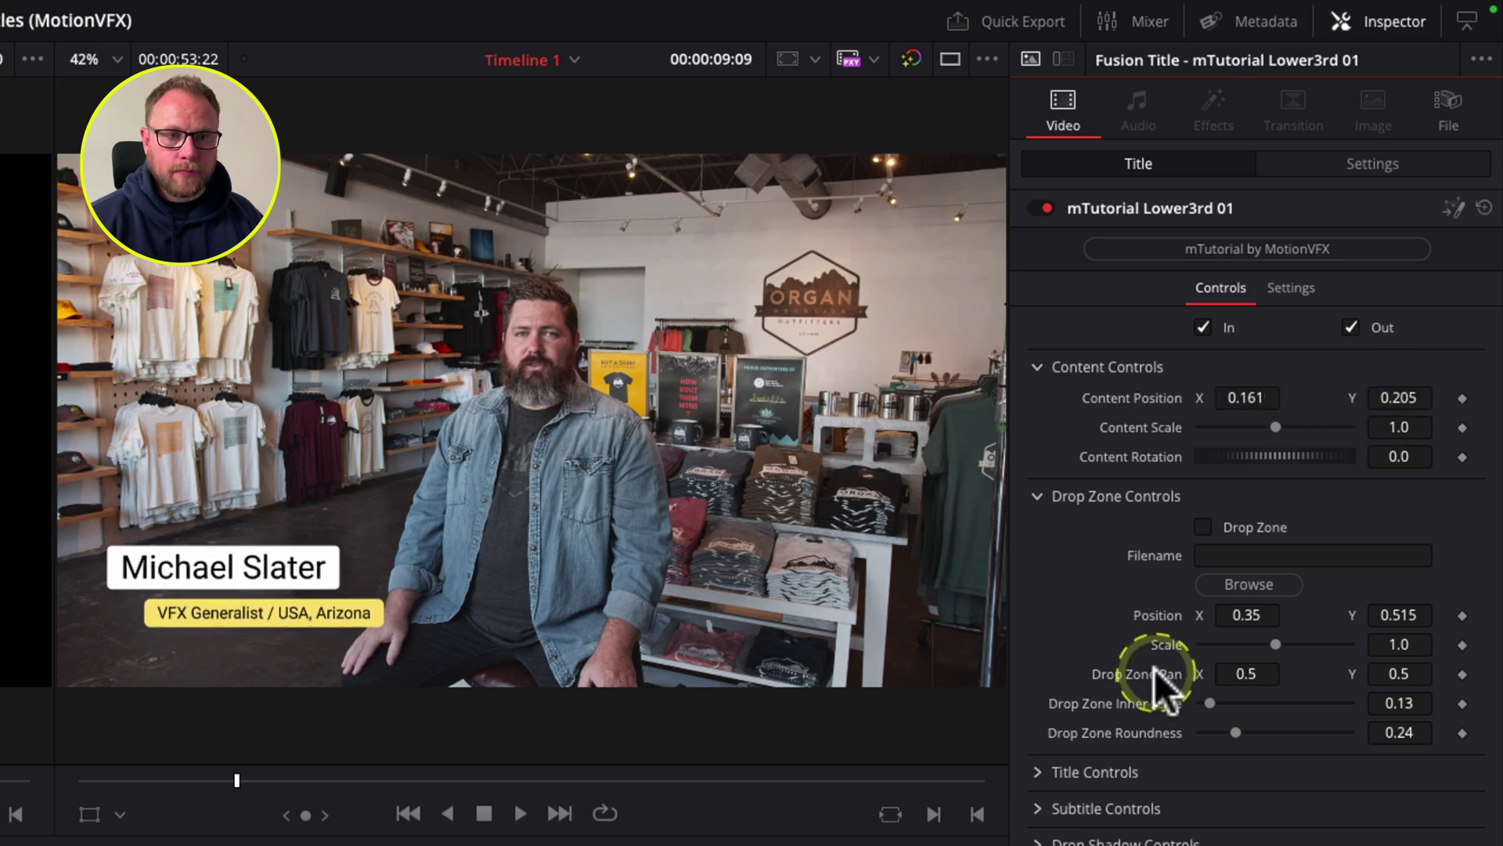
Step: Collapse the drop-zone settings and select the existing name in the title text field
left_click(1039, 496)
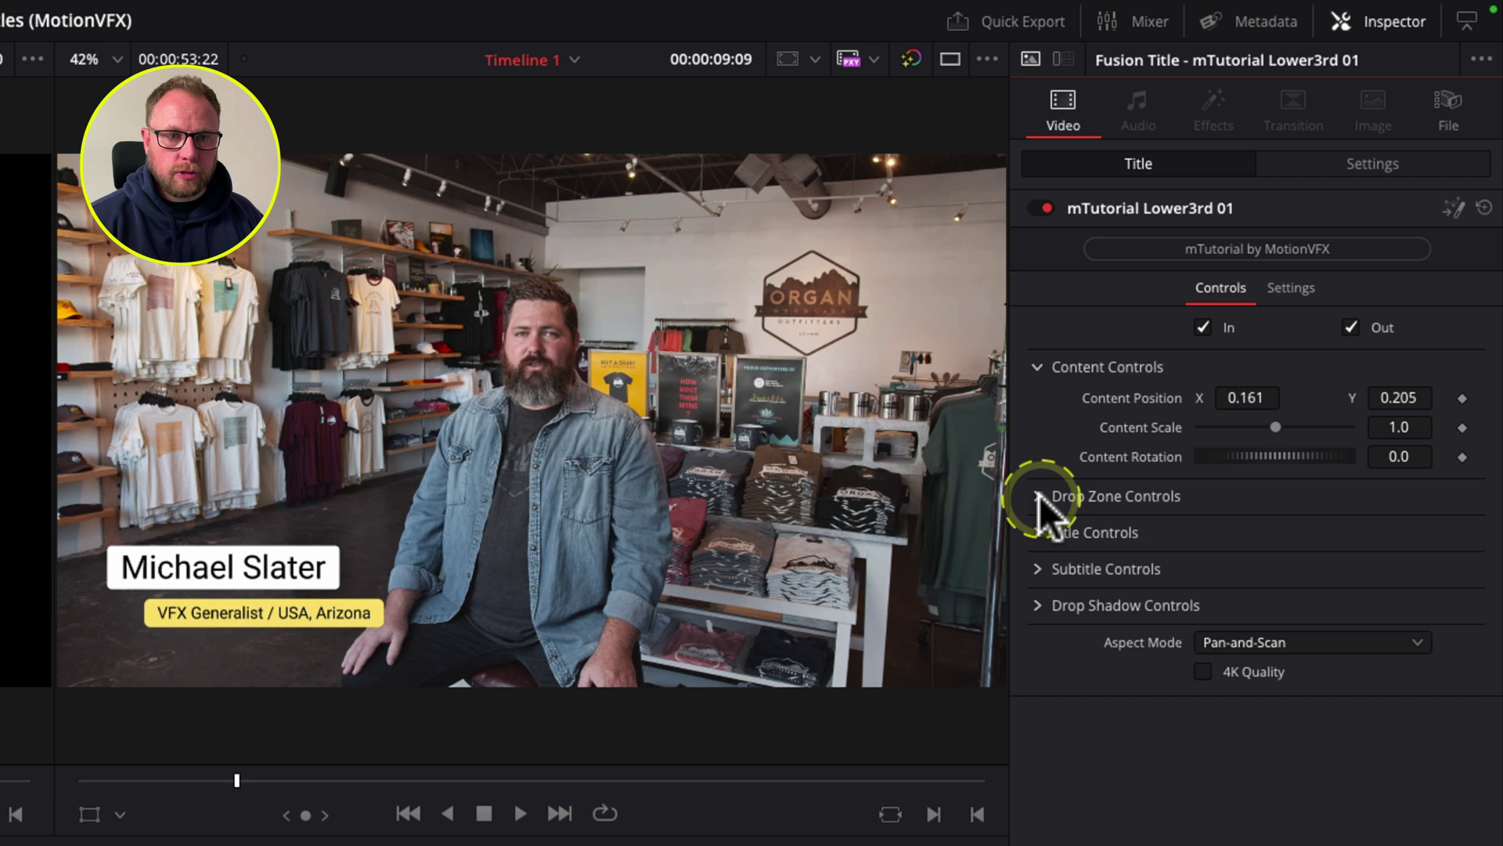
left_click(1048, 534)
left_click(1135, 594)
left_click_drag(1135, 594, 1010, 603)
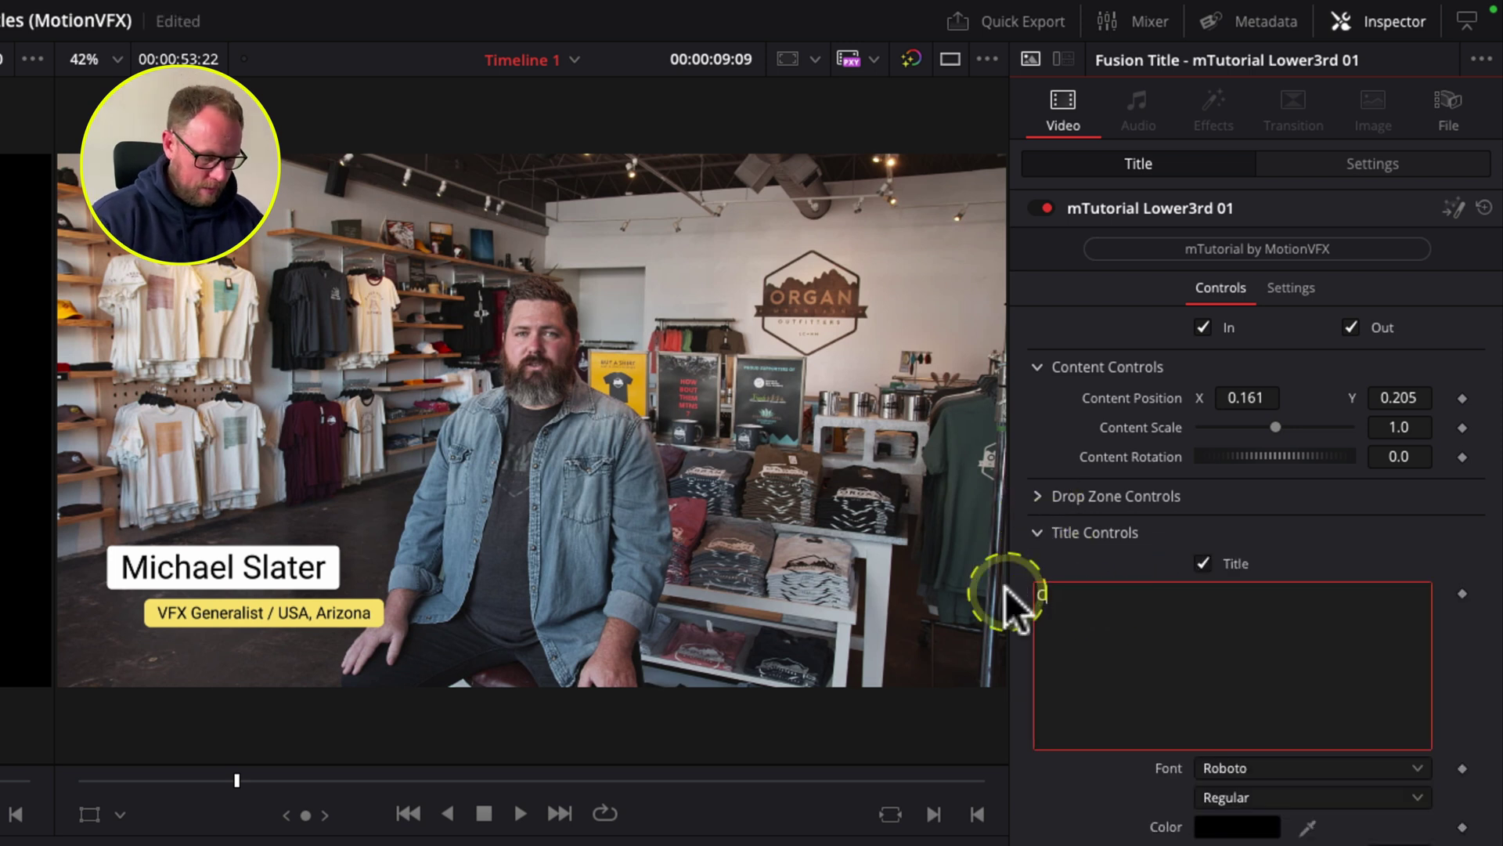
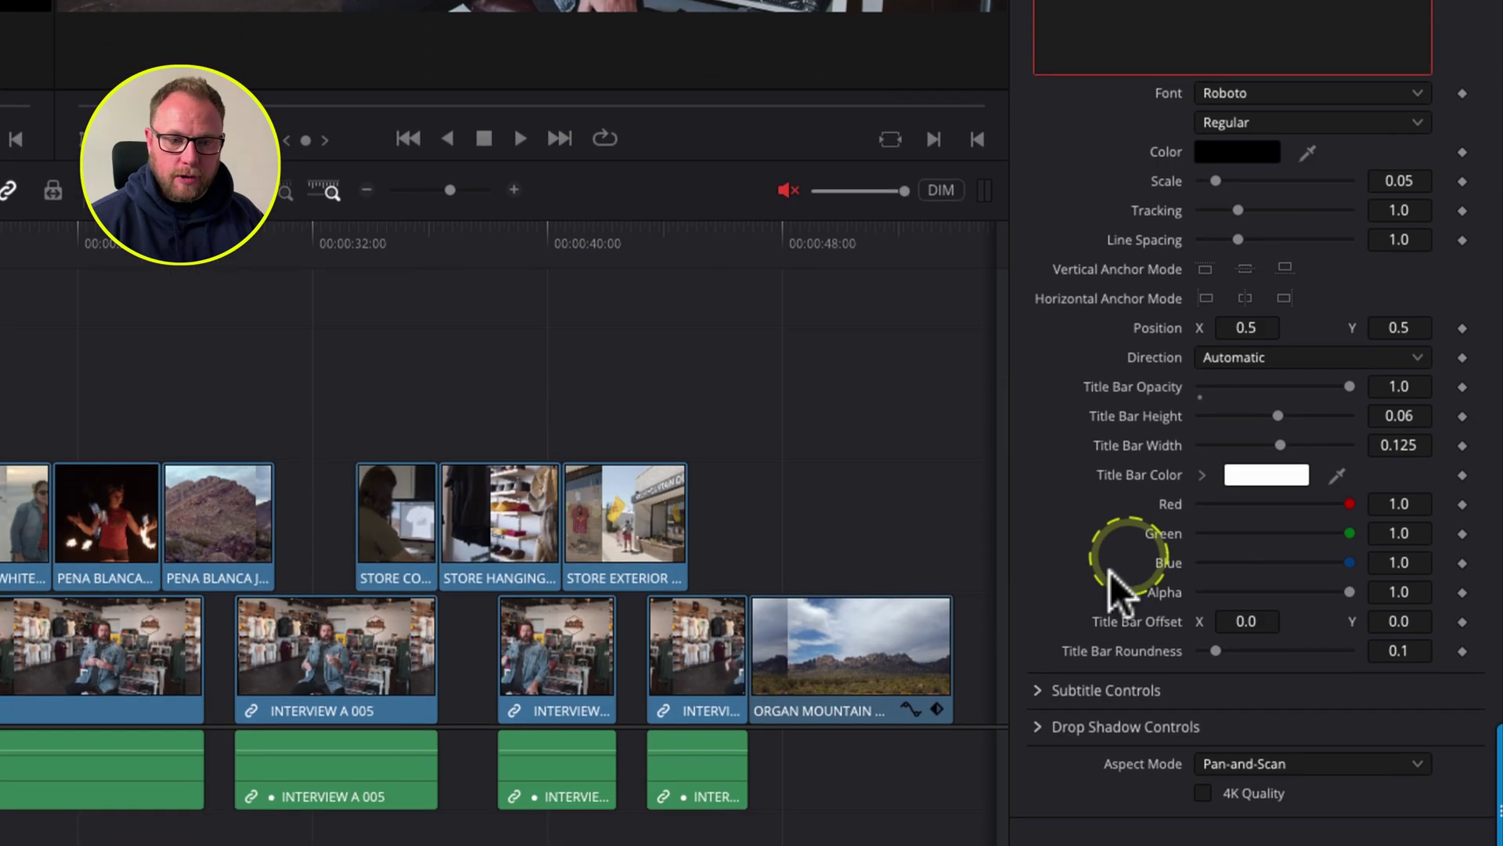
Step: Type the speaker's name and retype the subtitle as 'FOUNDER, Organ Mountain Outfitter'
left_click(1037, 690)
scroll(1070, 532, "down", 5)
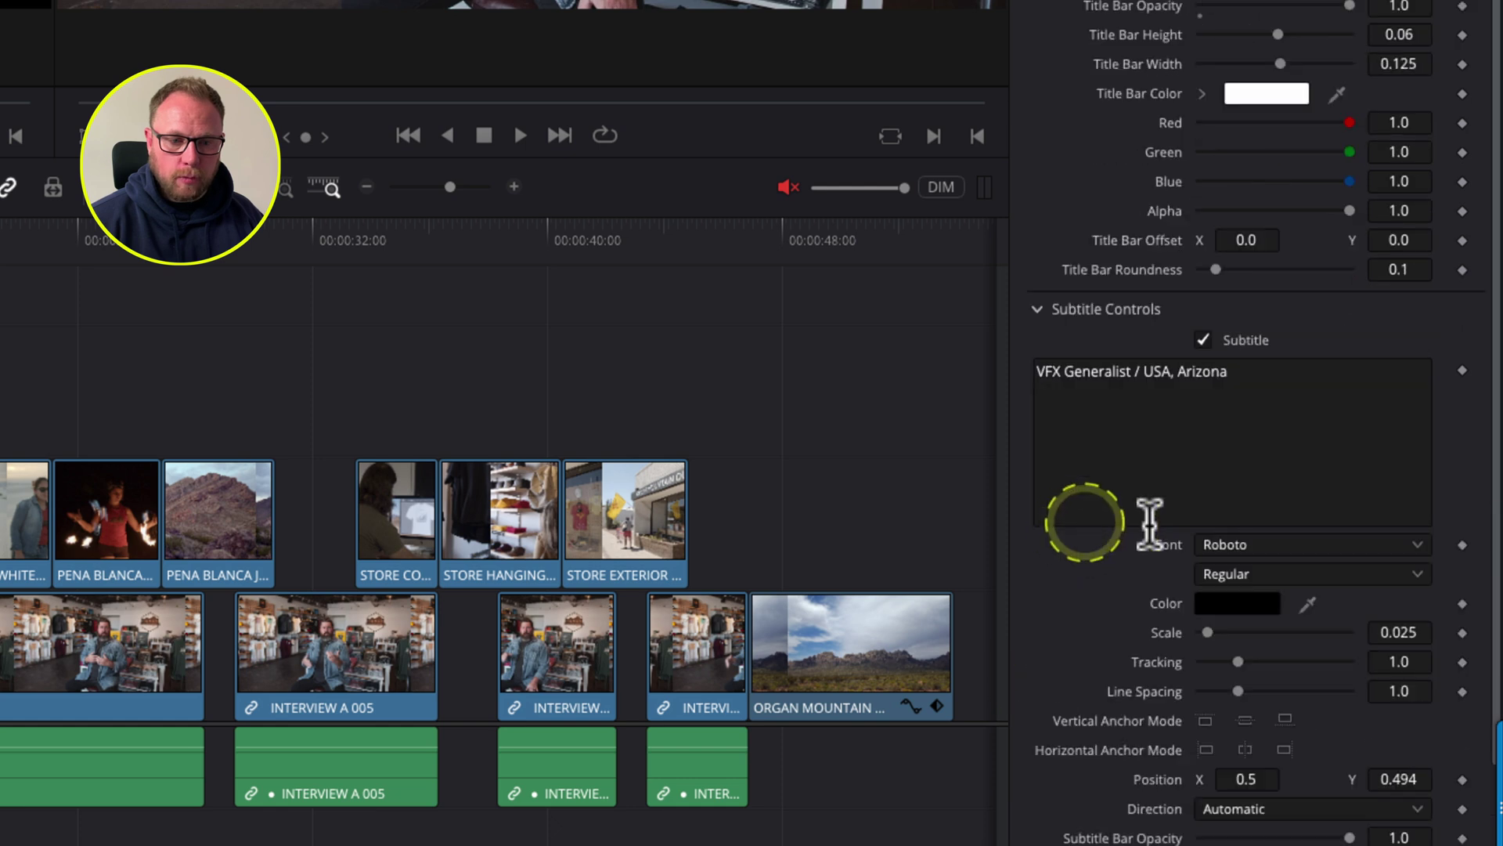
left_click(1201, 336)
scroll(1202, 305, "down", 2)
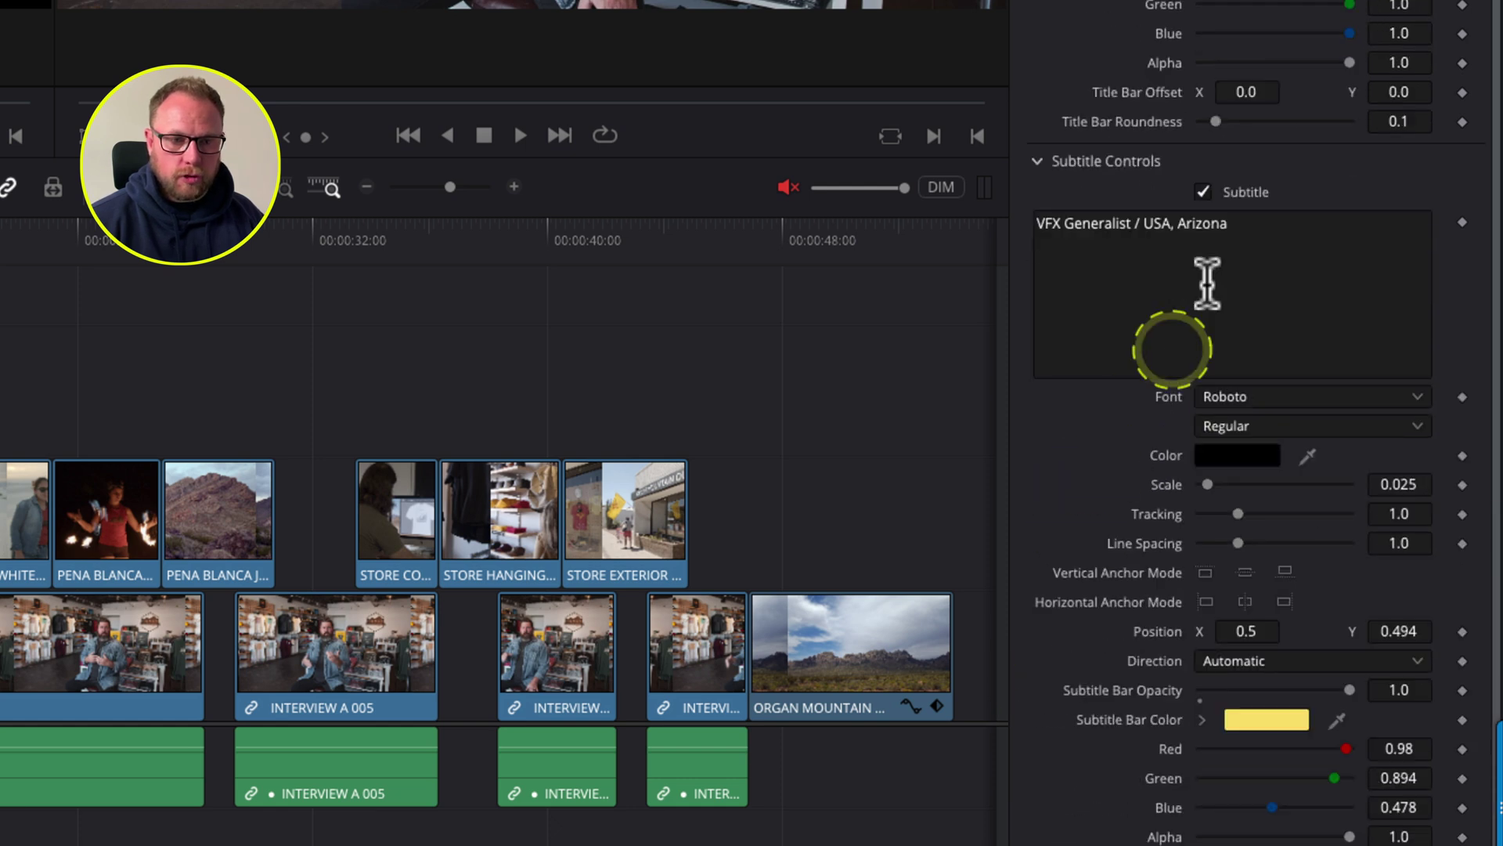
left_click_drag(1230, 227, 1022, 221)
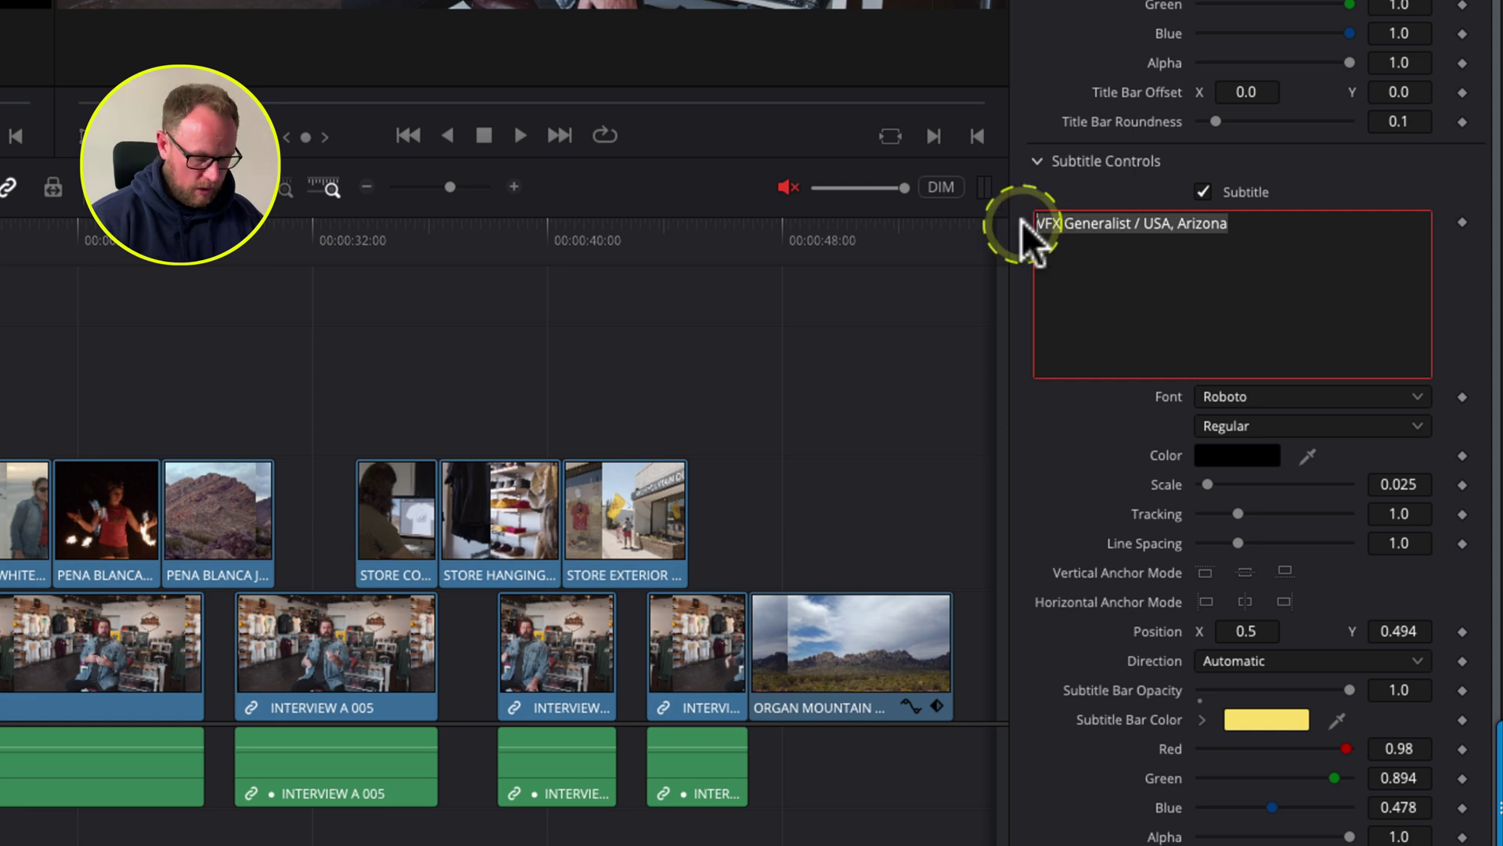
key("BackSpace")
type("FOUNDER, Organ Mounta")
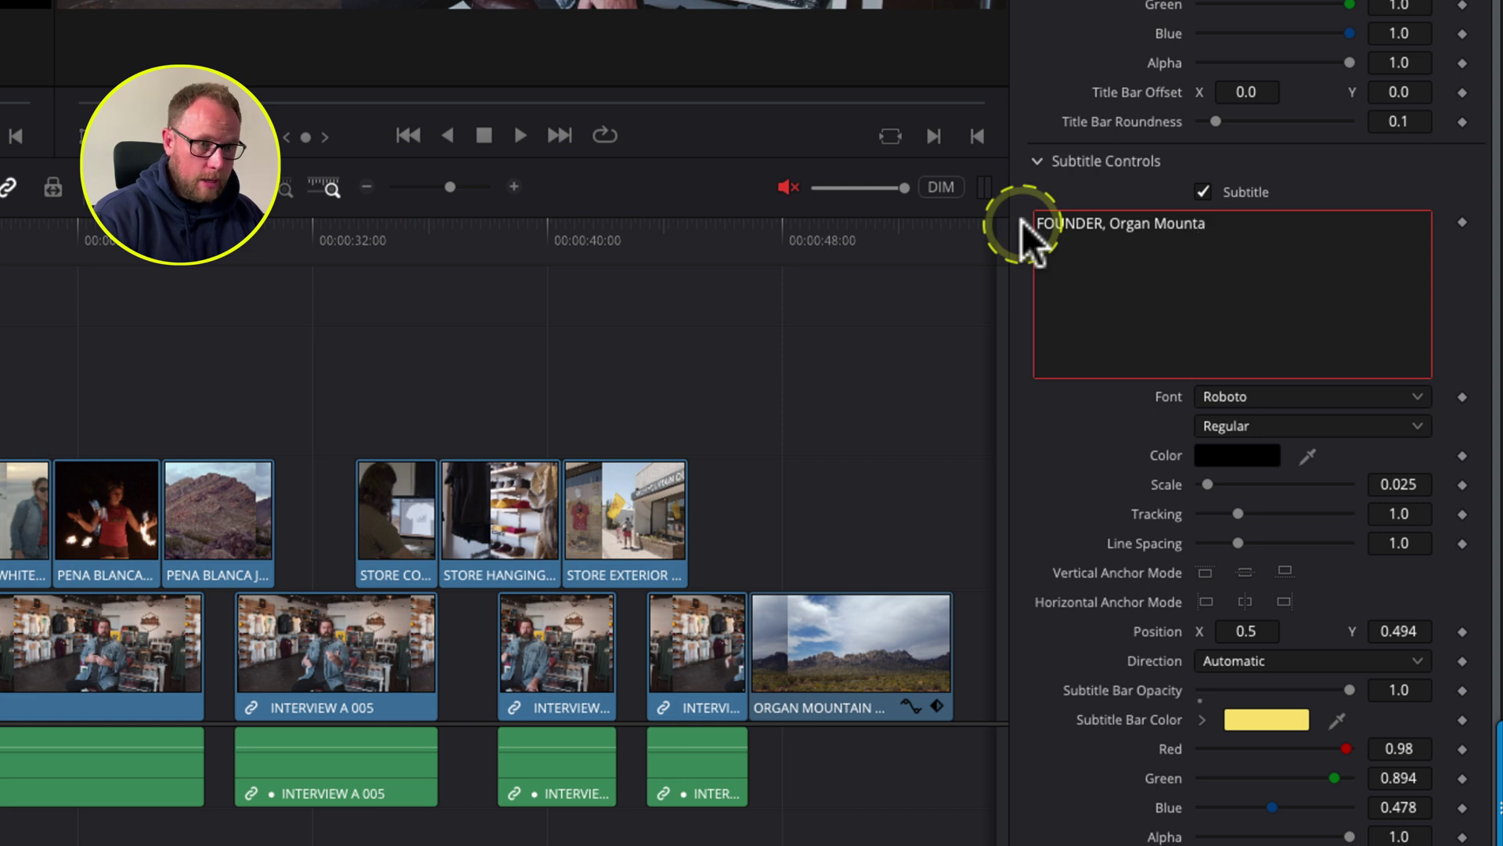
type("in Ou")
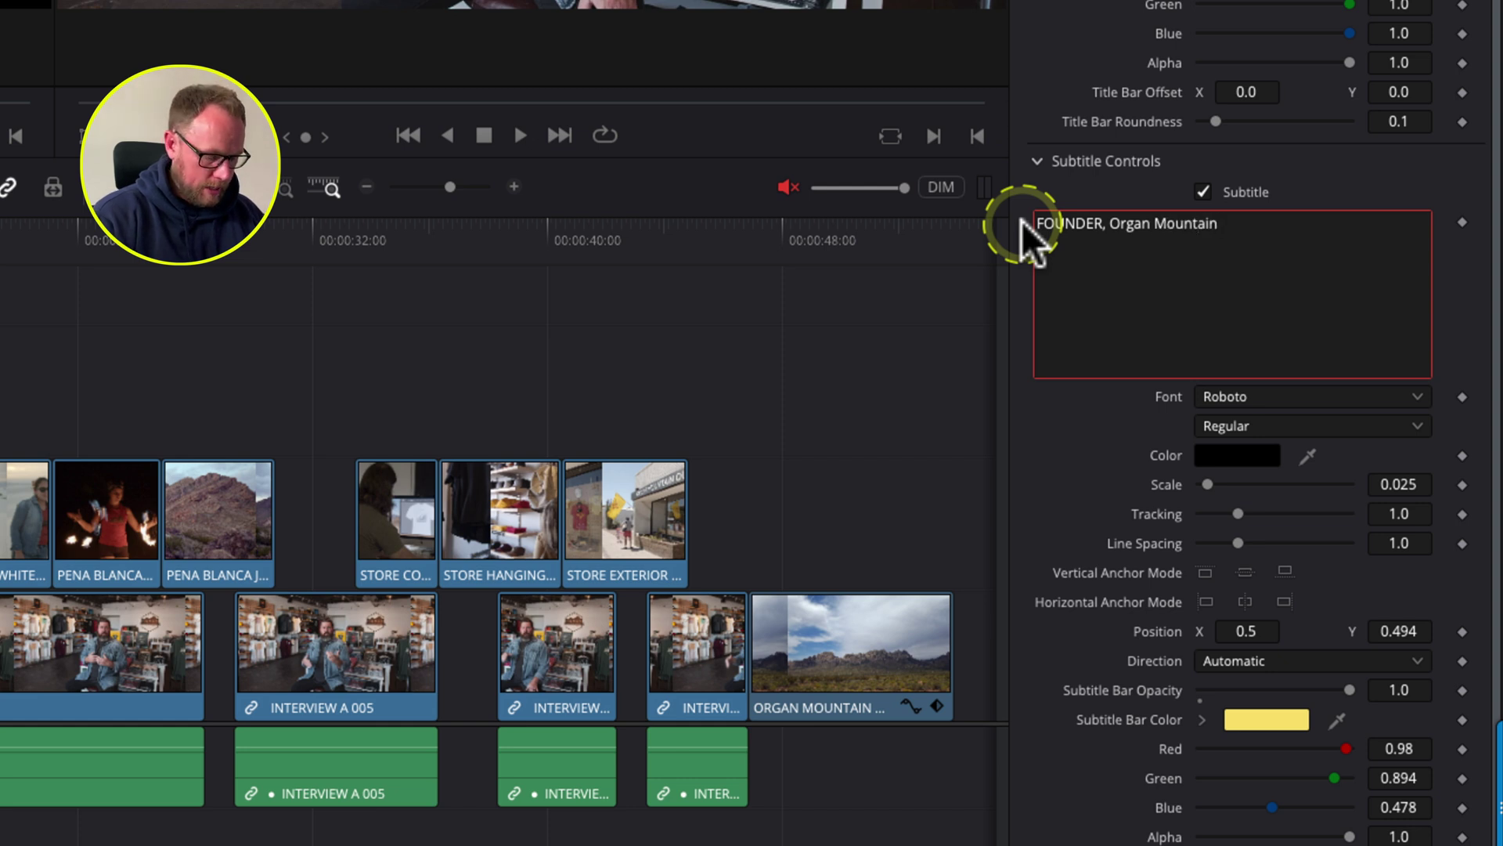
type("tfitters")
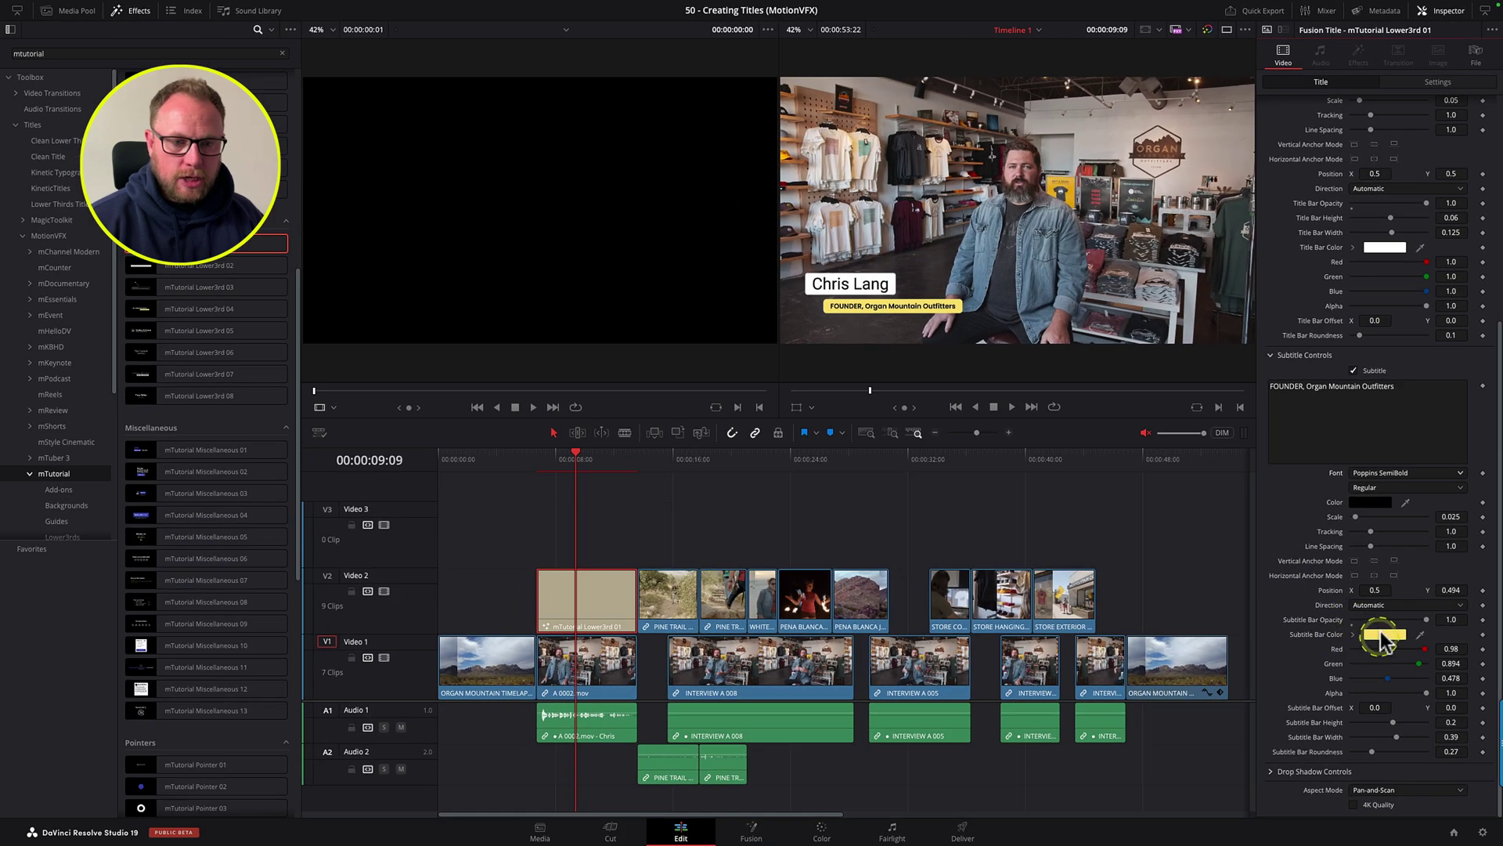
Step: Turn the subtitle bar orange and play back the lower third animation to check it
left_click(1382, 639)
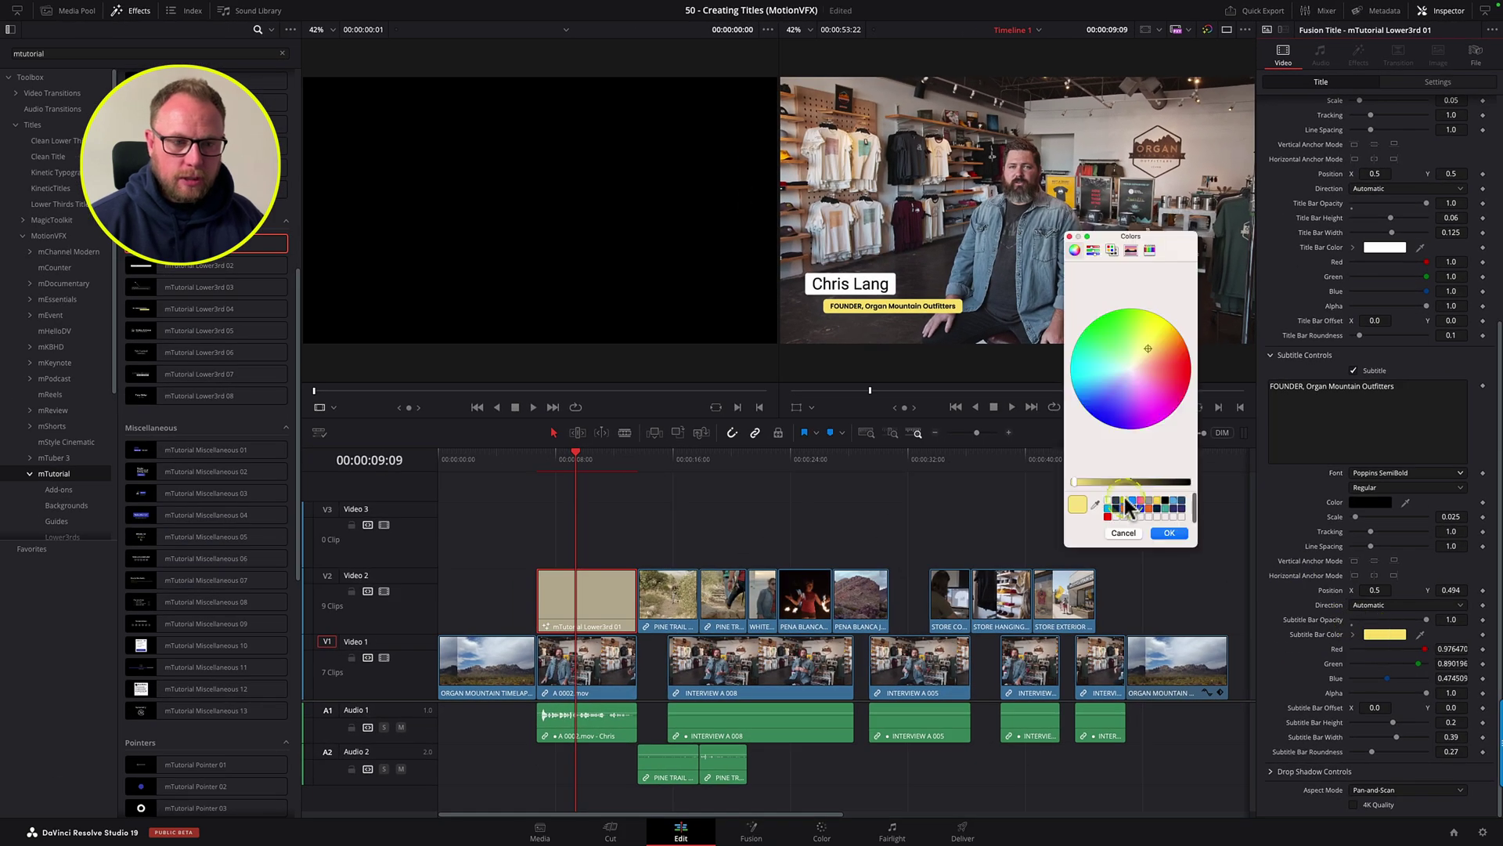
left_click(1172, 533)
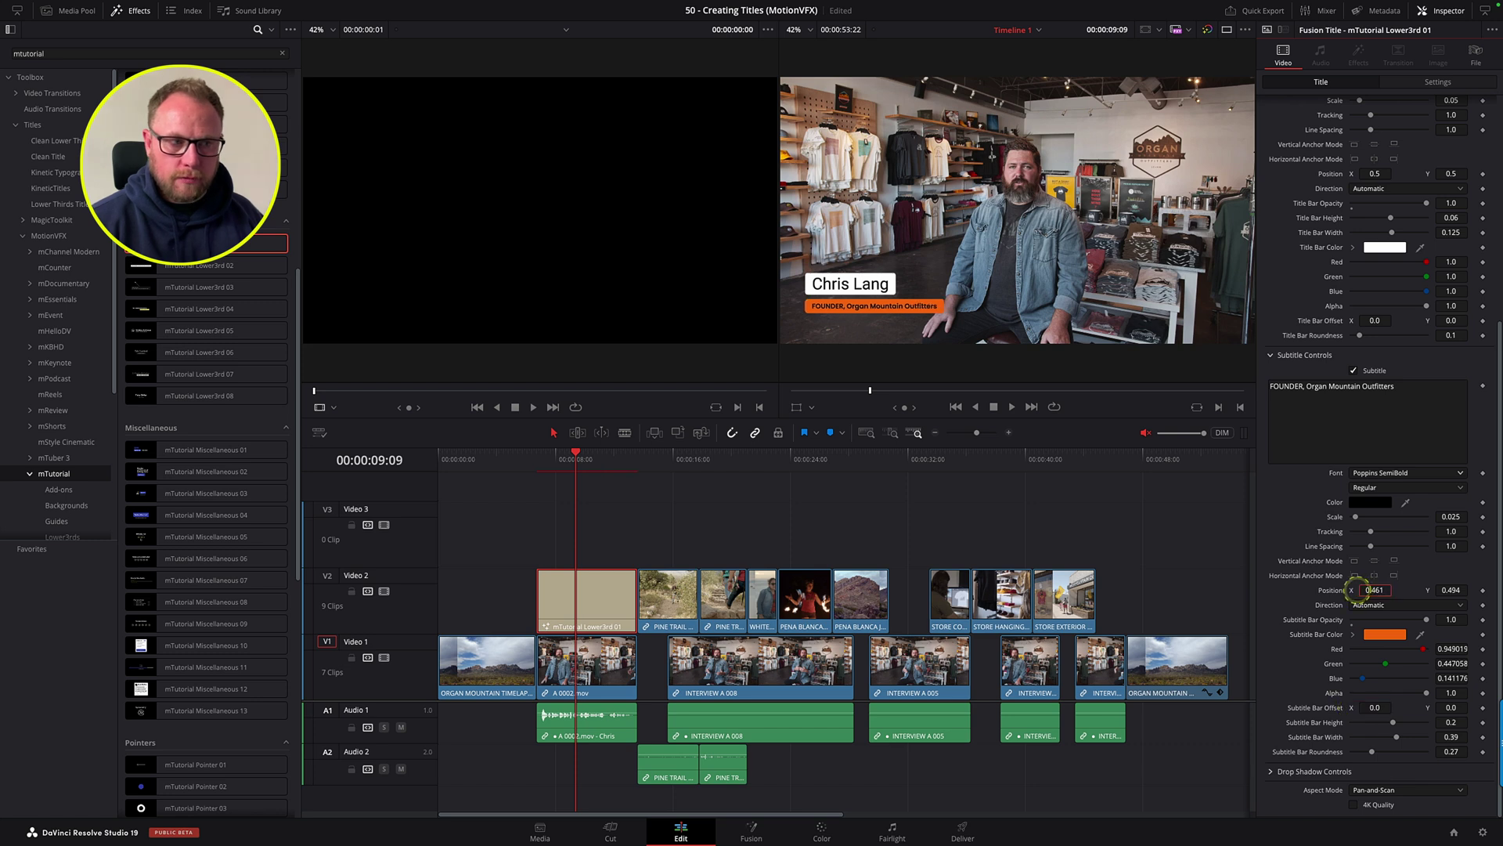
left_click(537, 459)
key("space")
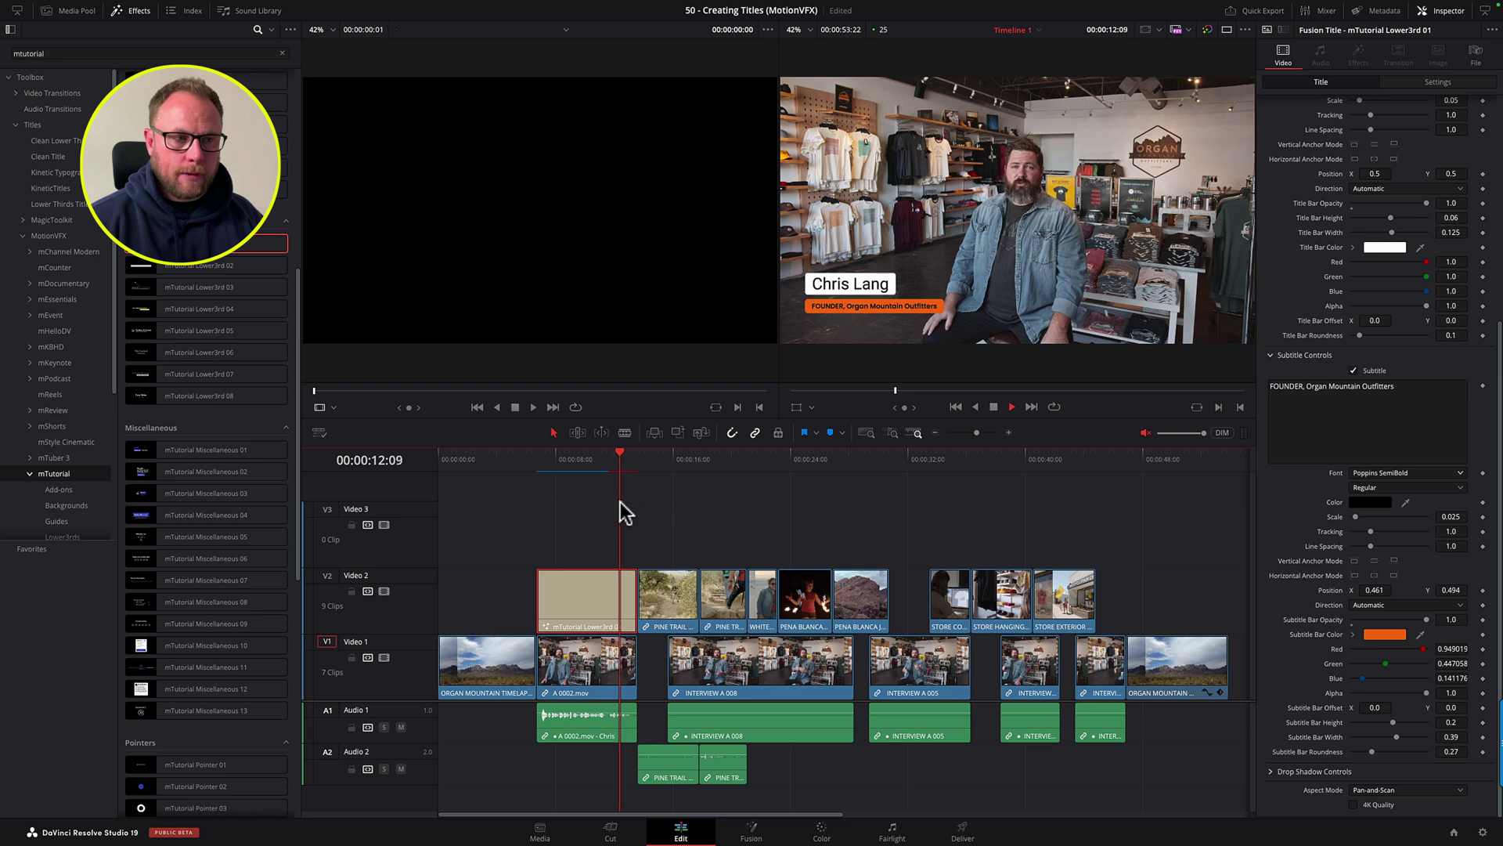
key("space")
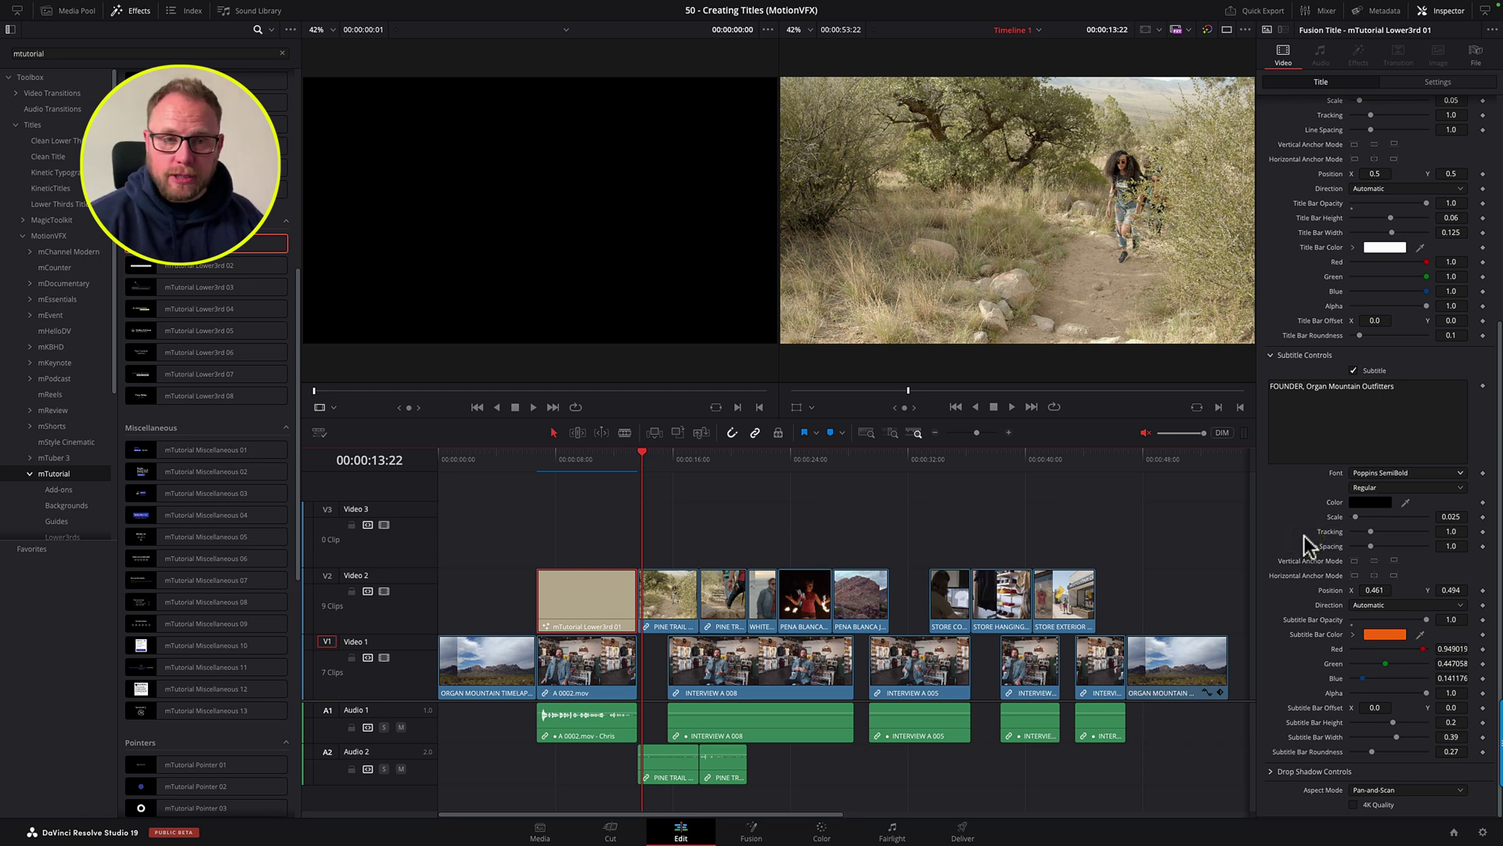
left_click_drag(570, 460, 600, 468)
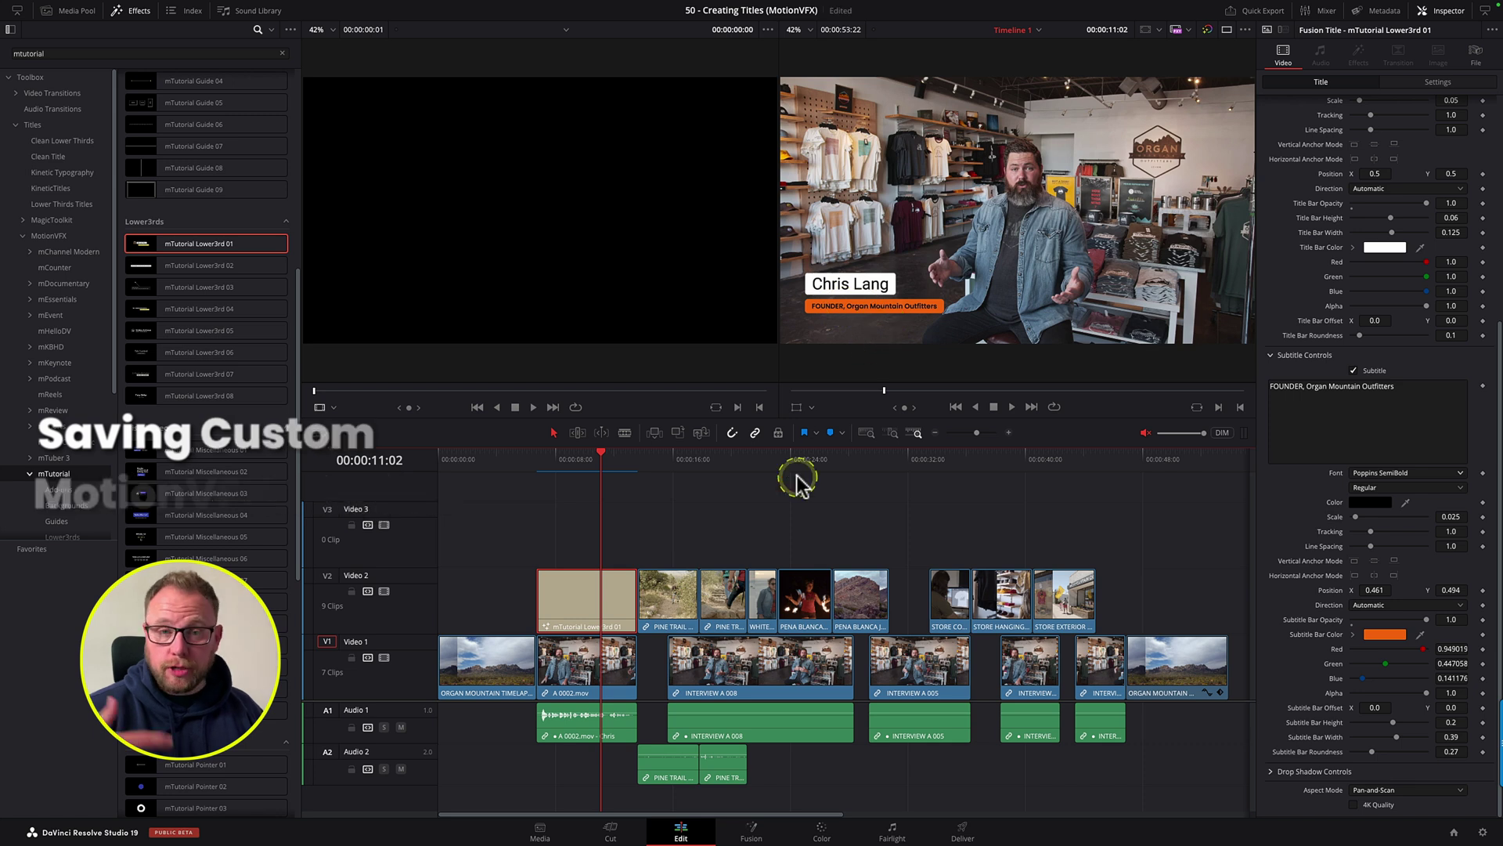
Step: Save the V2 lower third into the Media Pool and place a copy on Video 3 at 33:12
left_click(74, 11)
left_click_drag(553, 591, 246, 198)
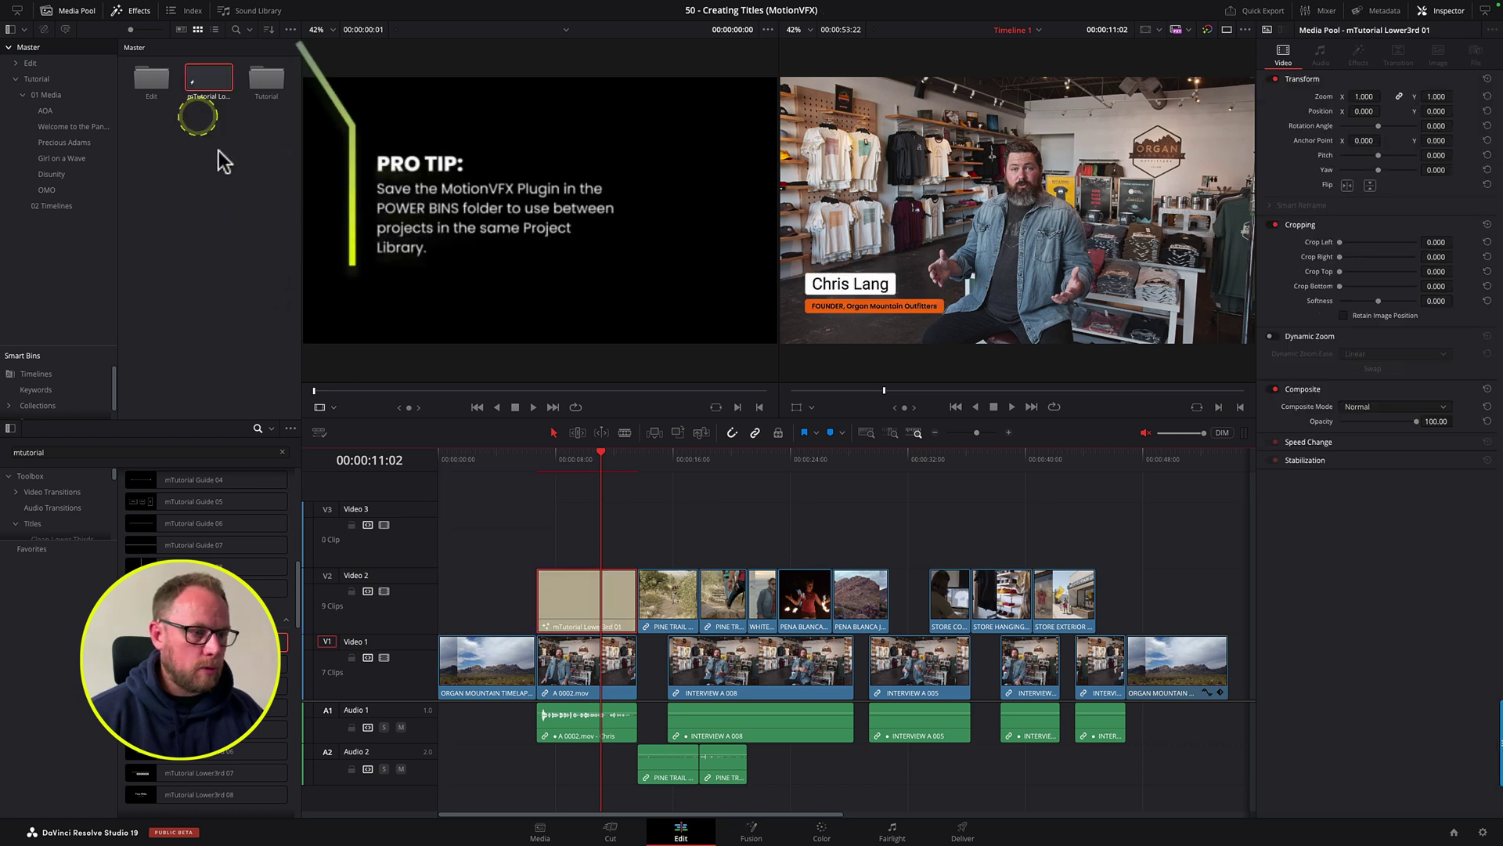
left_click(1124, 468)
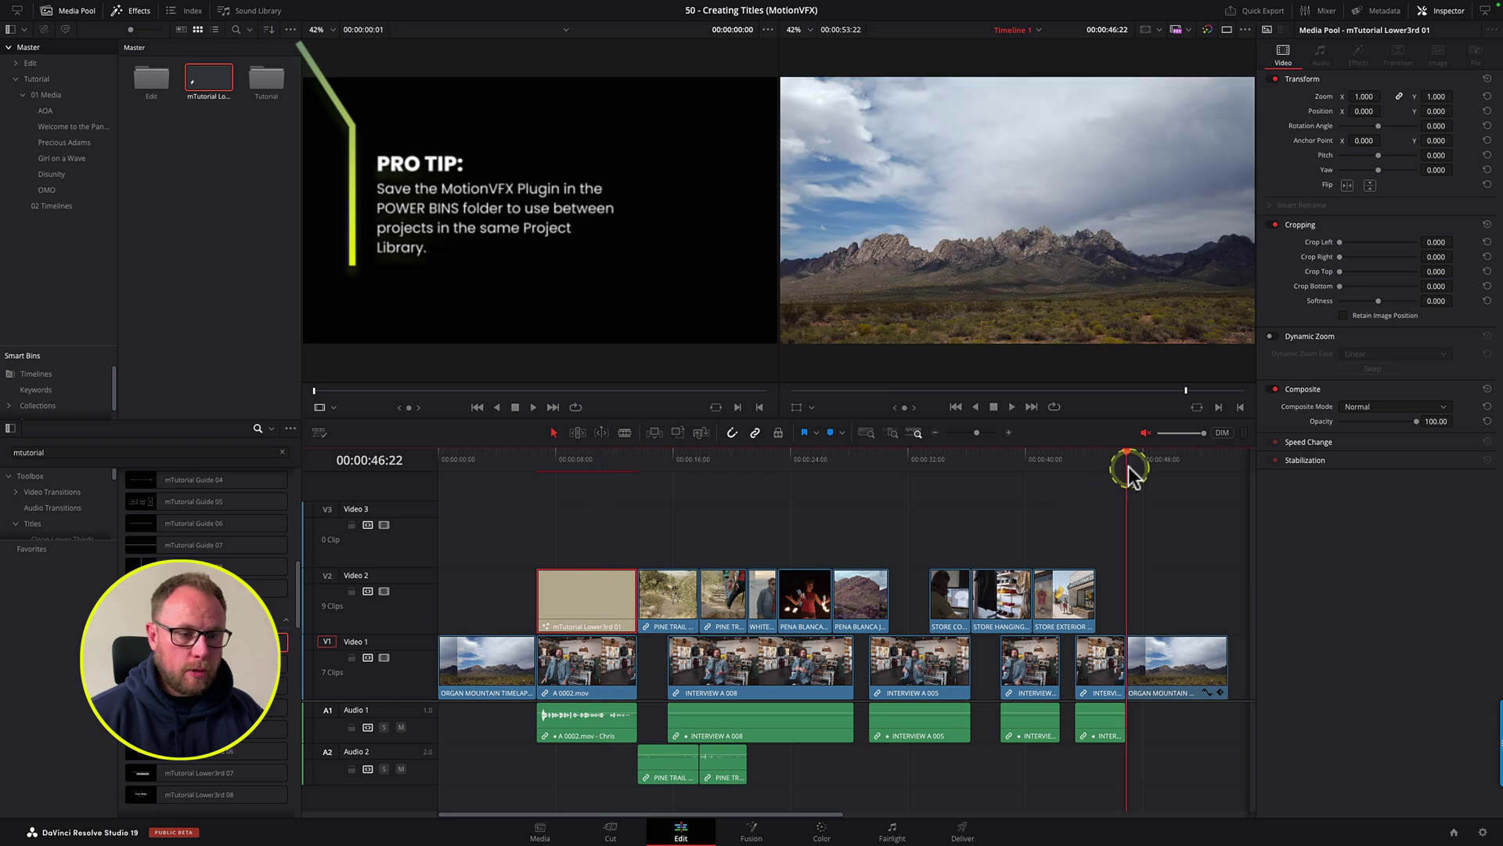
left_click(929, 462)
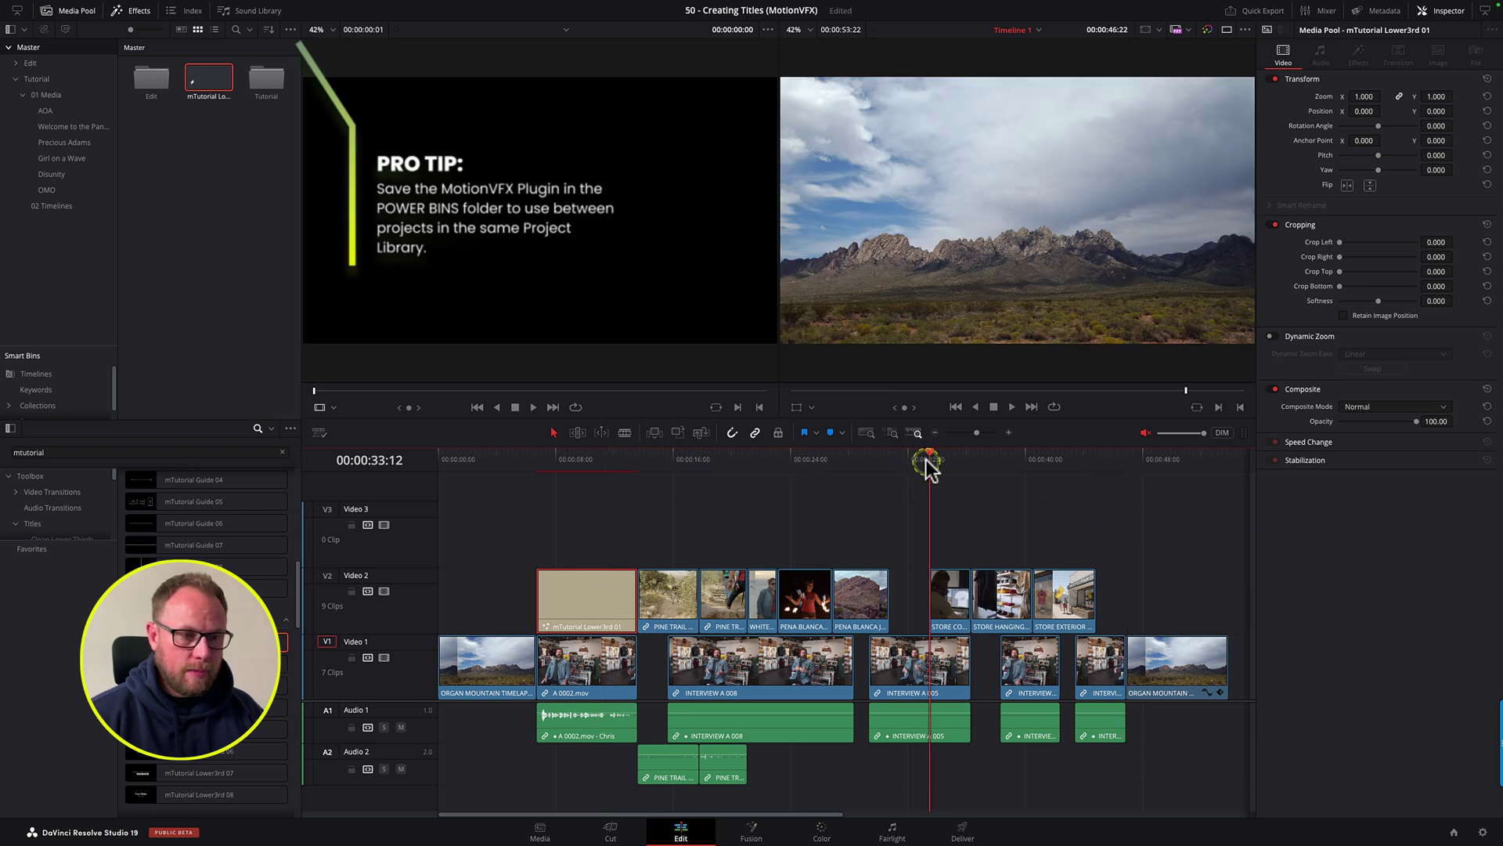
double_click(202, 78)
left_click_drag(202, 78, 949, 512)
Step: Play the test title, then delete both lower-third clips from Video 3 and Video 2
key("space")
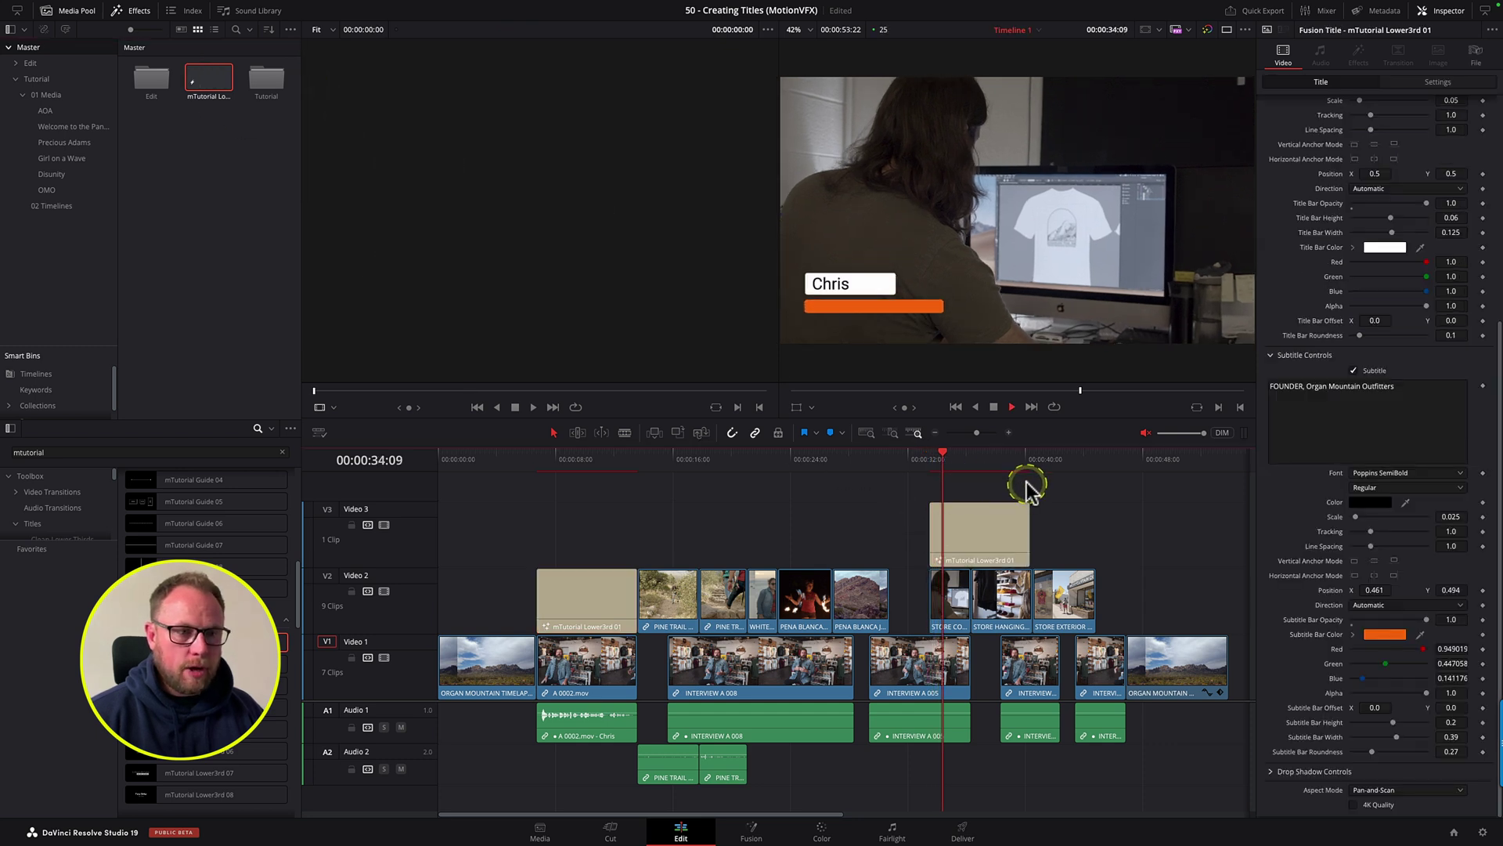
key("space")
left_click(1022, 529)
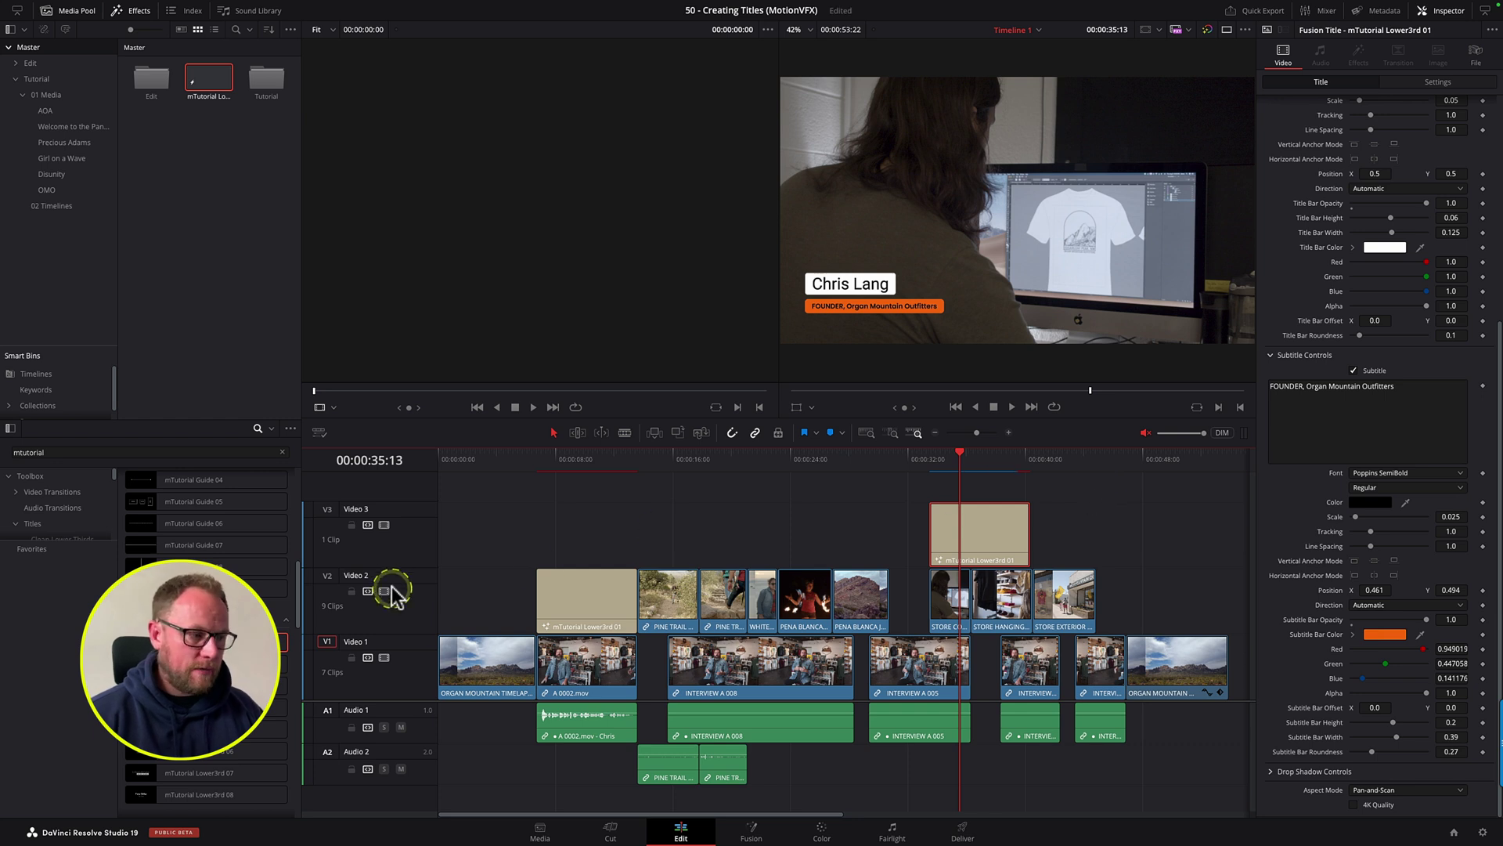
left_click(871, 523)
left_click(988, 537)
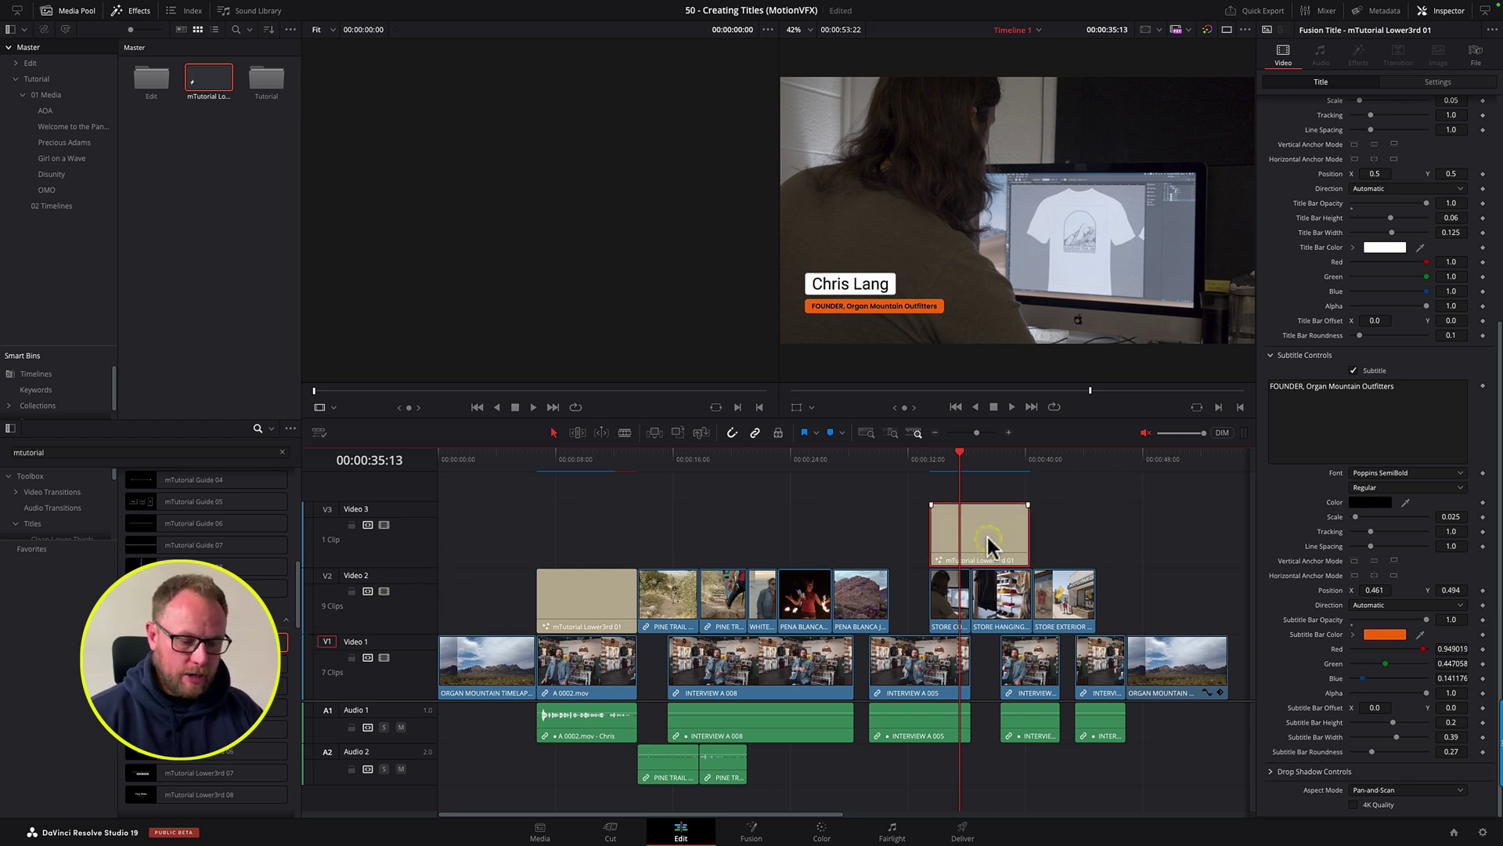
key("Delete")
left_click(614, 577)
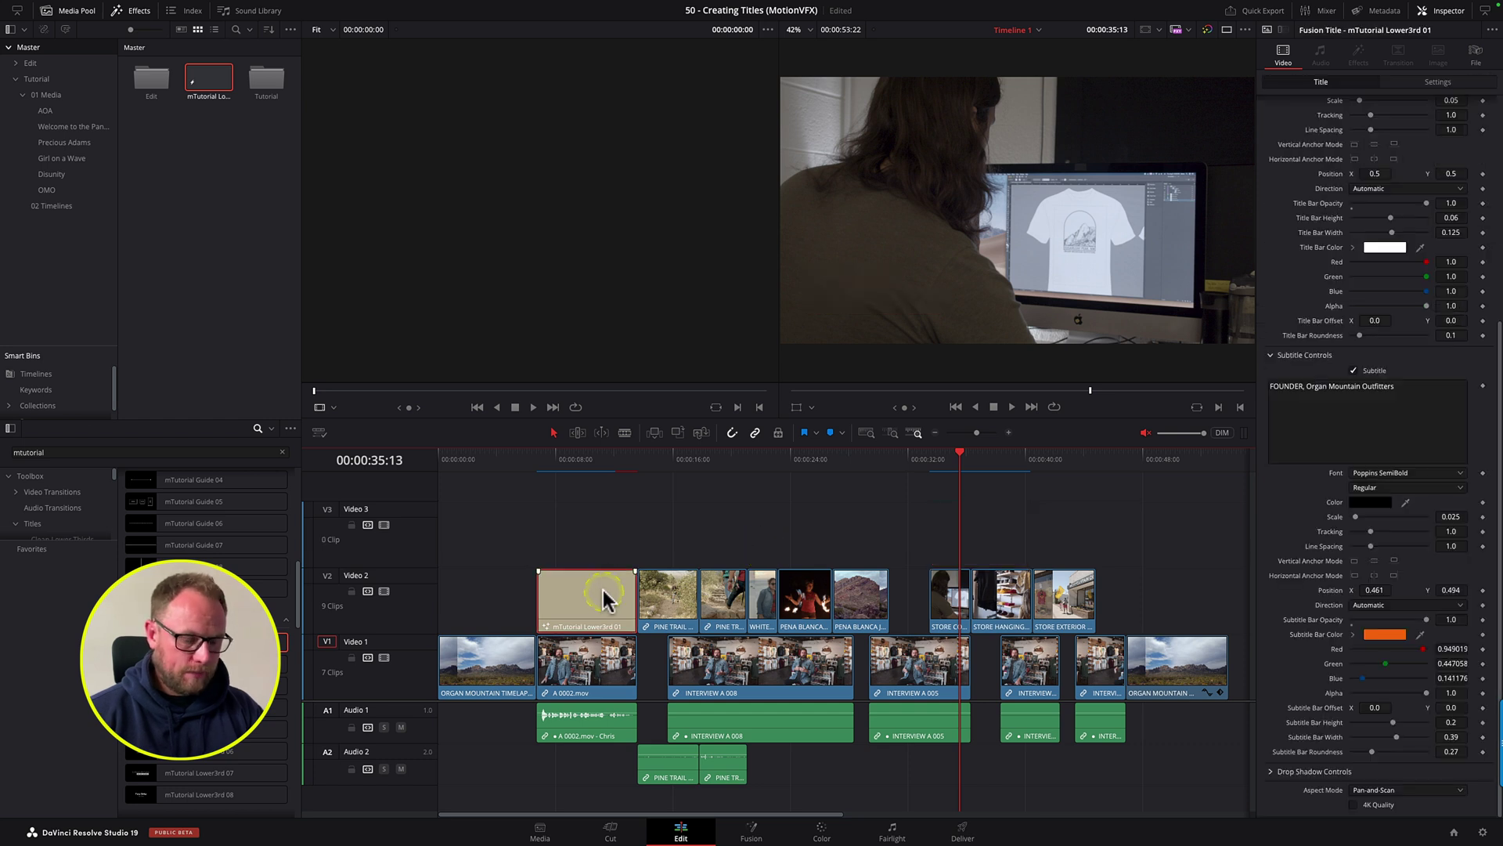
key("Delete")
Step: Return the playhead to 06:18 on the interview and clear the effects search box
left_click(540, 467)
left_click(176, 544)
left_click(70, 453)
key("BackSpace")
key("BackSpace")
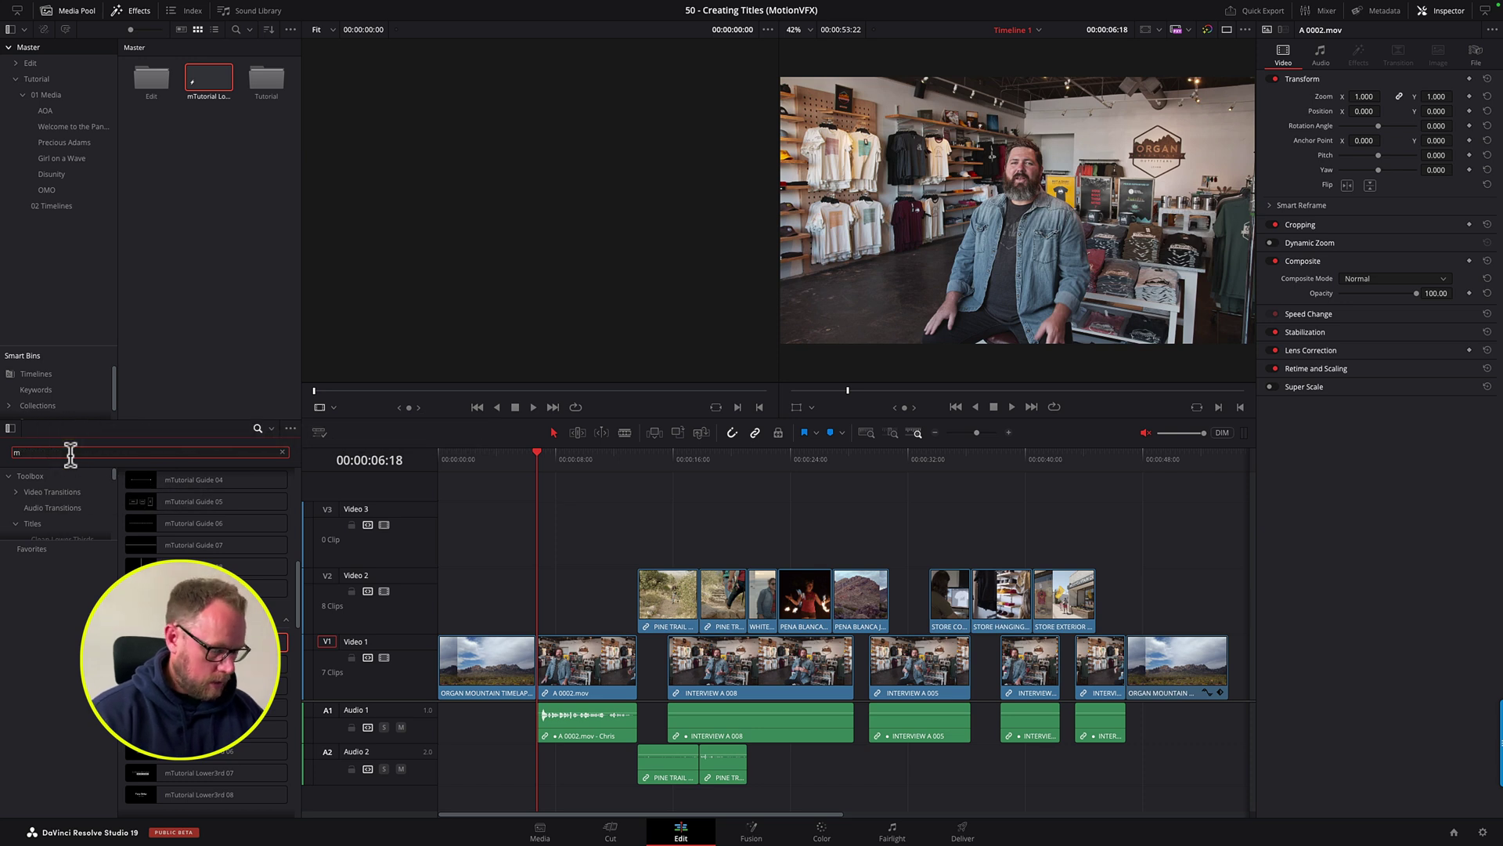
Step: Filter the Effects library for 'essential', close the Media Pool, and preview mEssentials Selection
type("essentials")
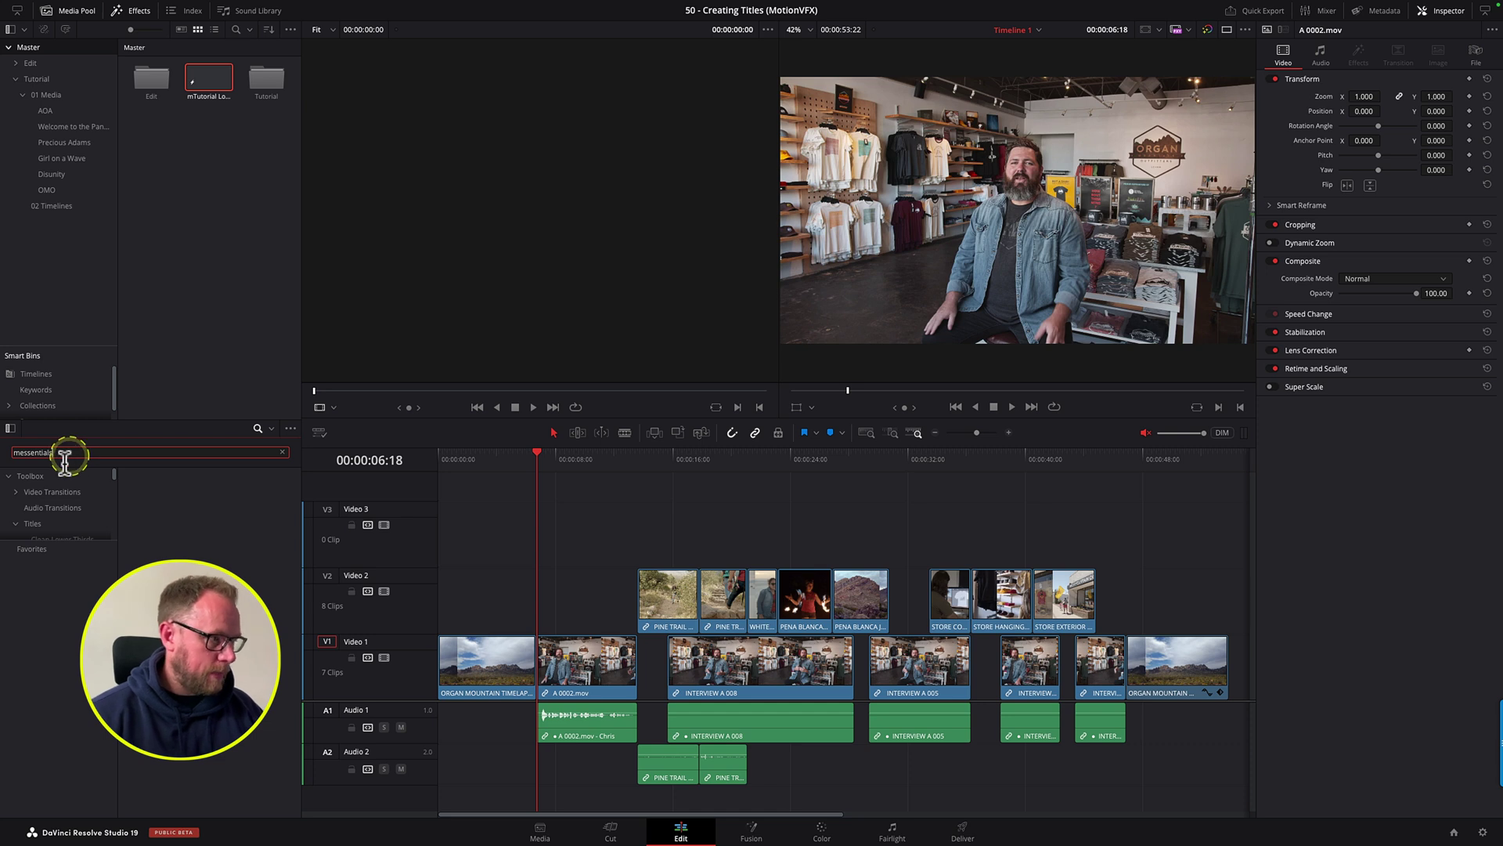
left_click(50, 474)
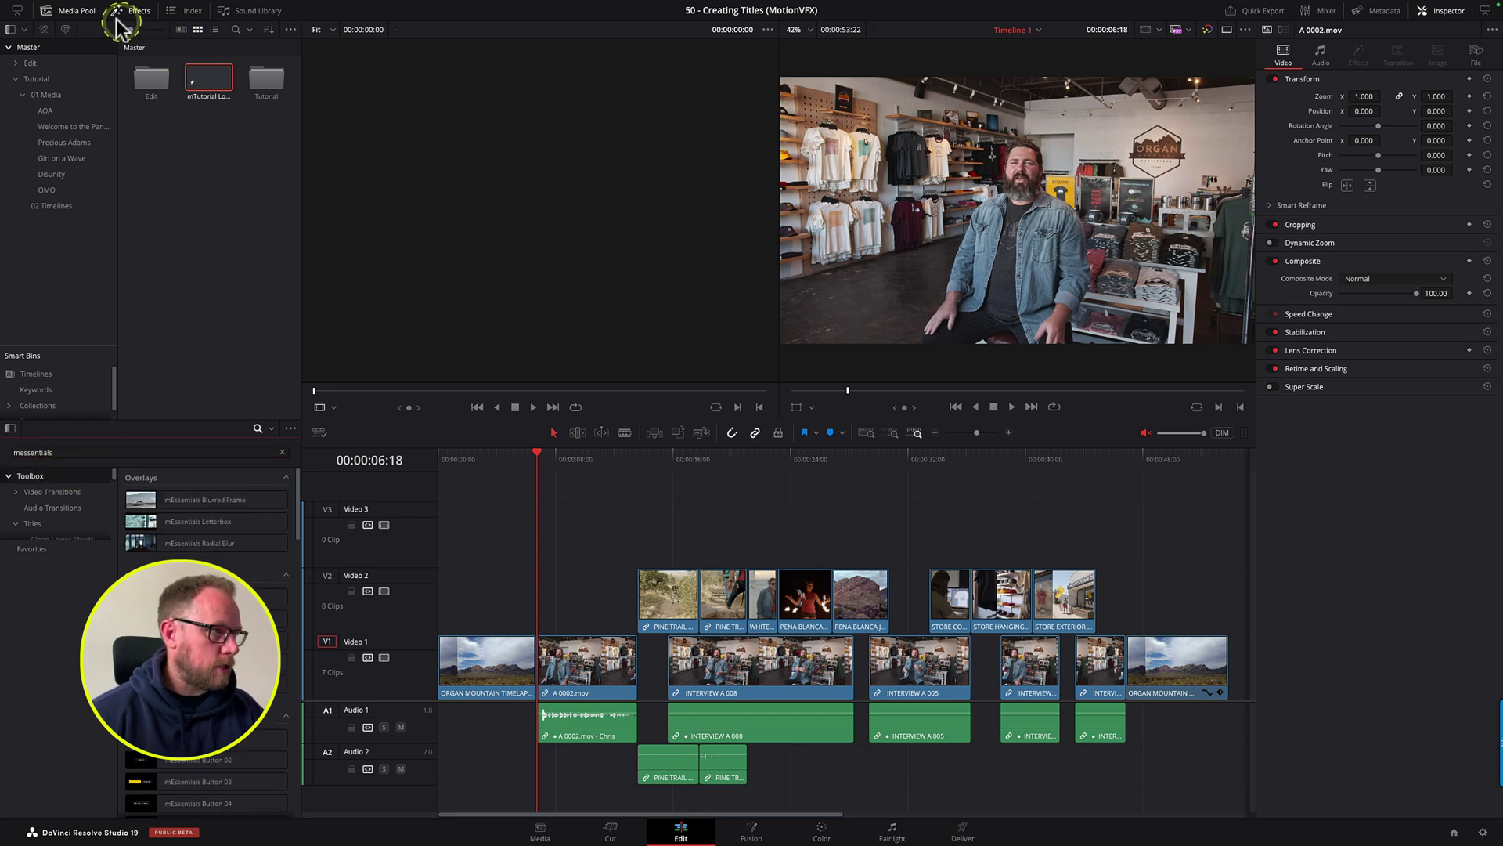
left_click(79, 13)
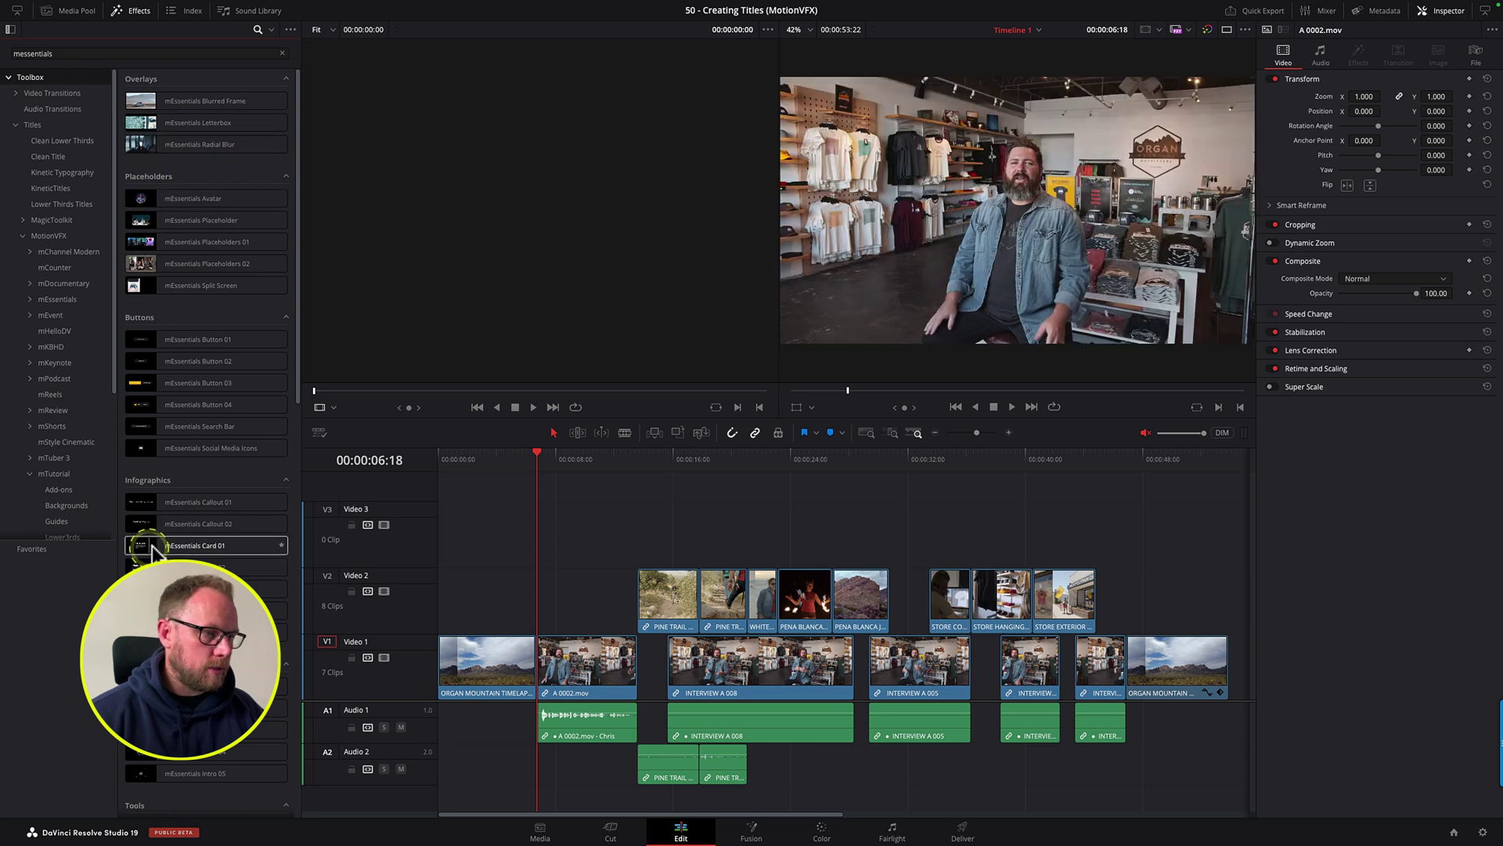
scroll(208, 634, "down", 5)
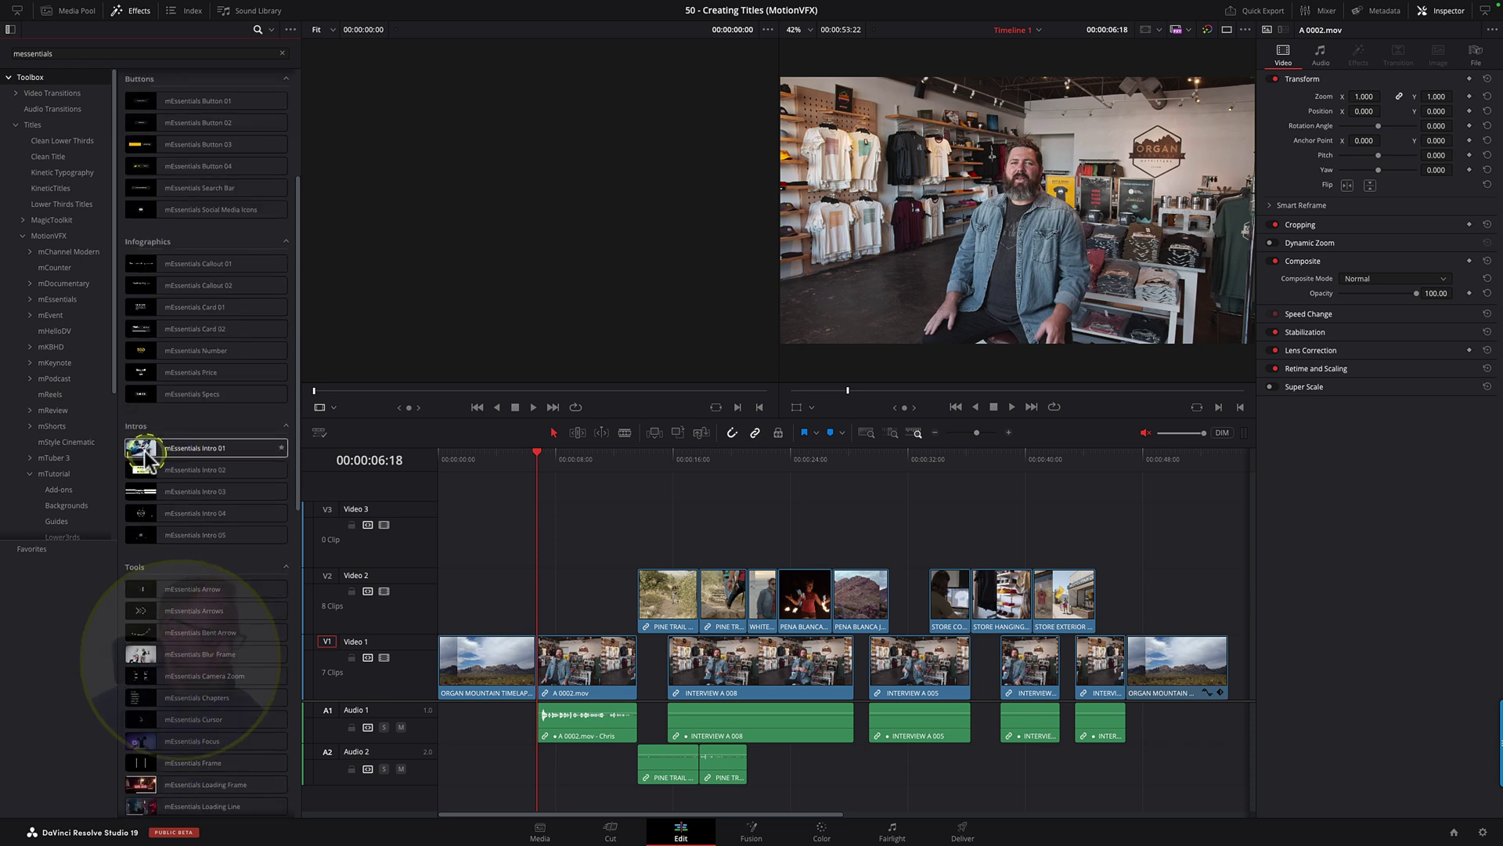
scroll(223, 557, "down", 3)
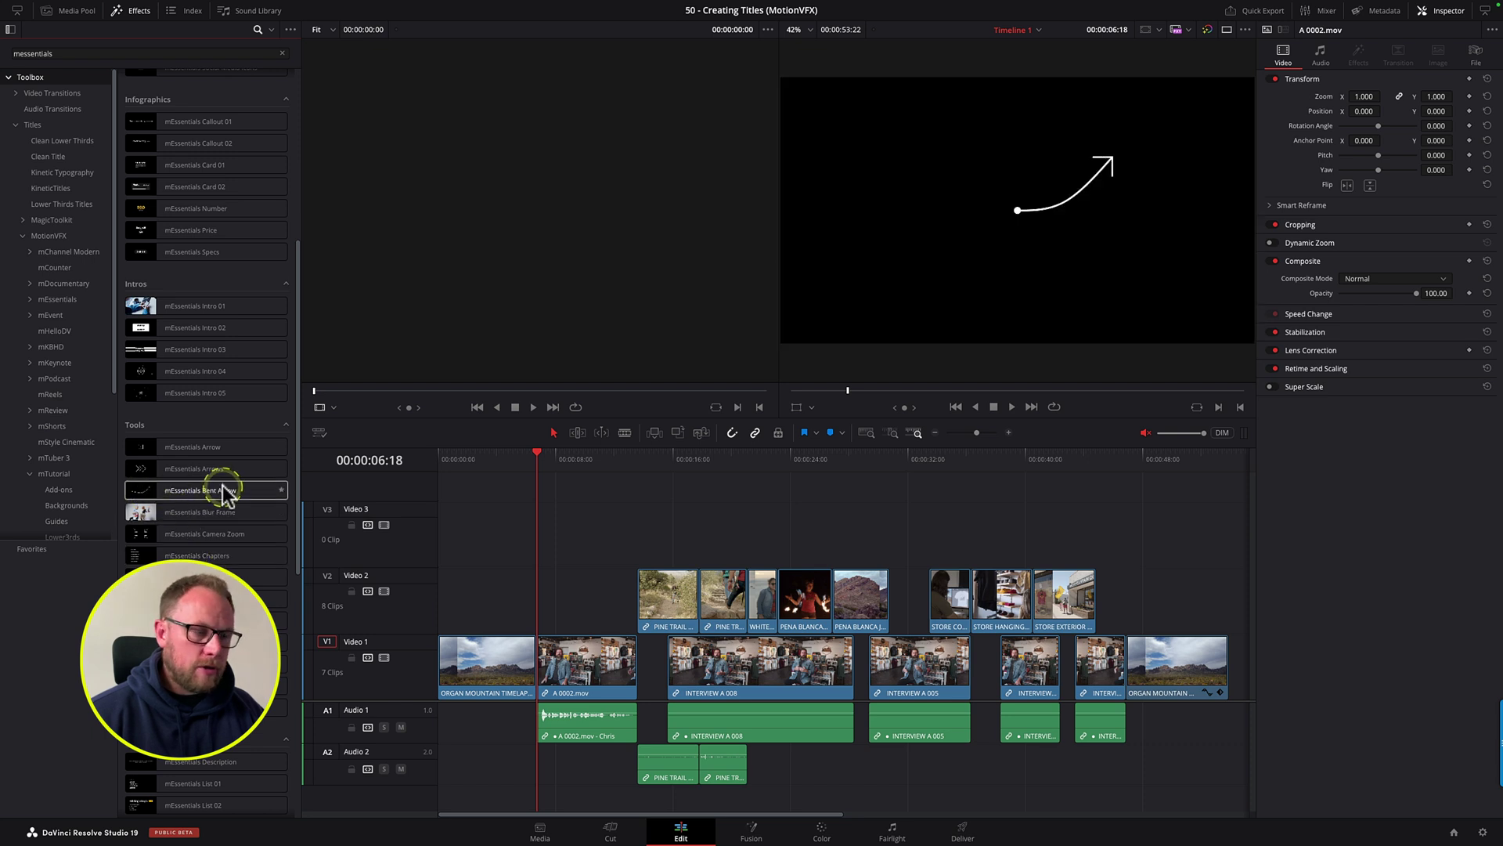
left_click_drag(298, 430, 294, 507)
left_click(141, 497)
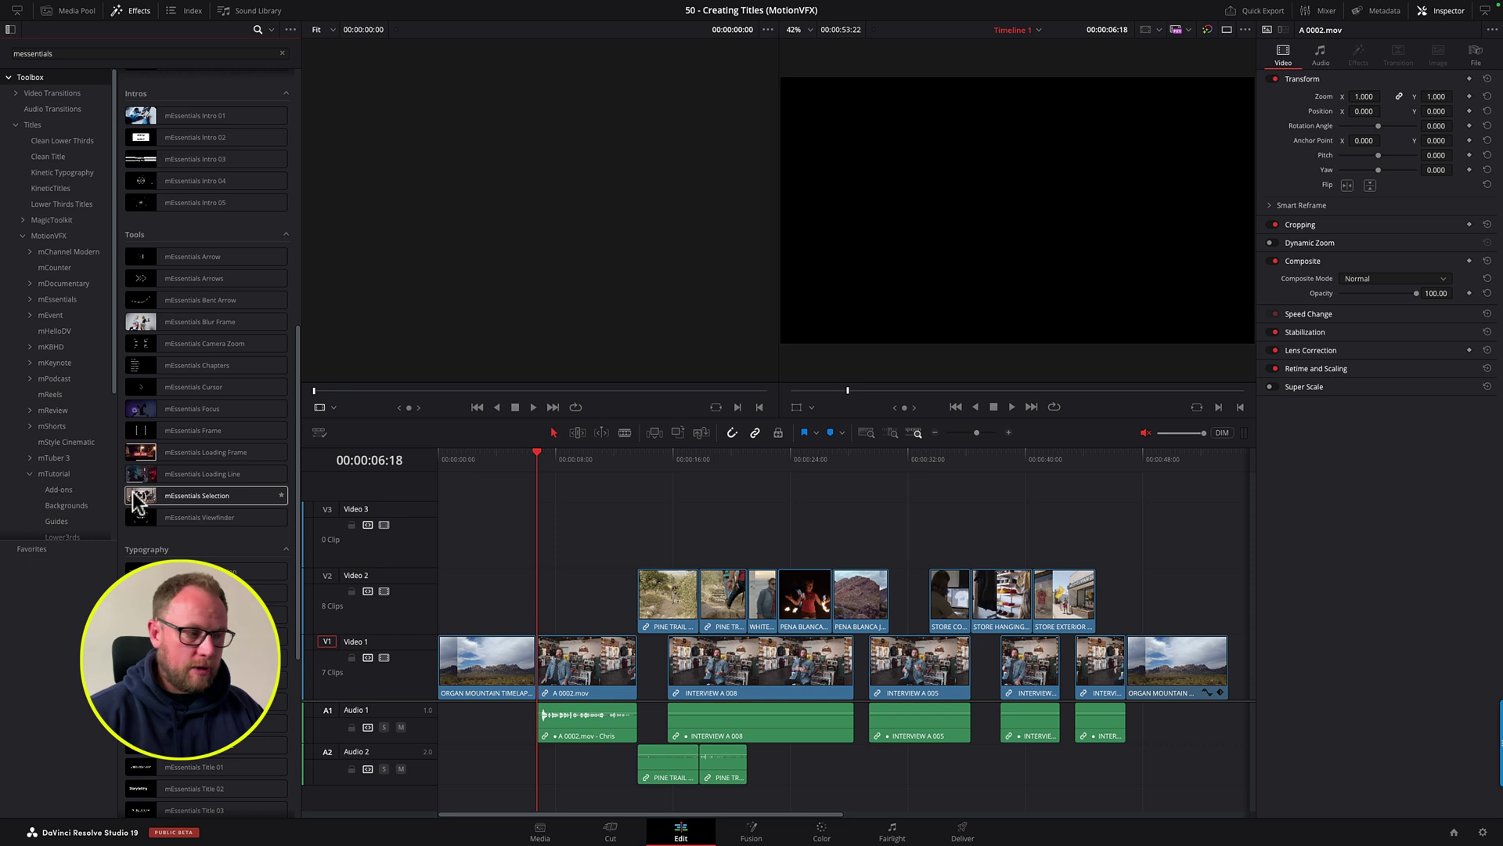
left_click(142, 498)
left_click_drag(142, 498, 303, 656)
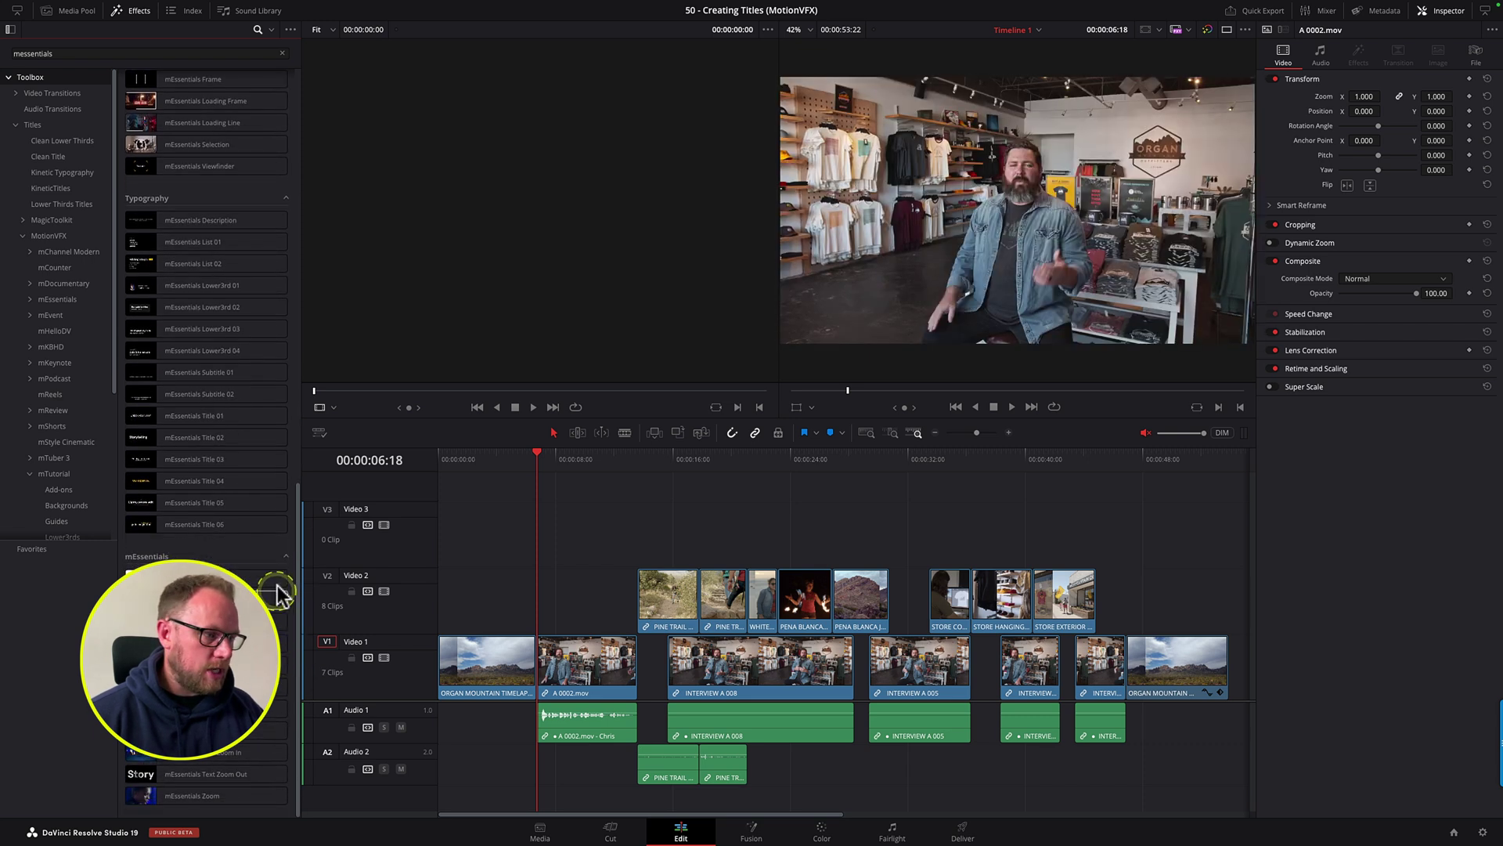
Step: Browse to Titles > mEssentials > Typography and preview the List 01 title
scroll(298, 563, "up", 1)
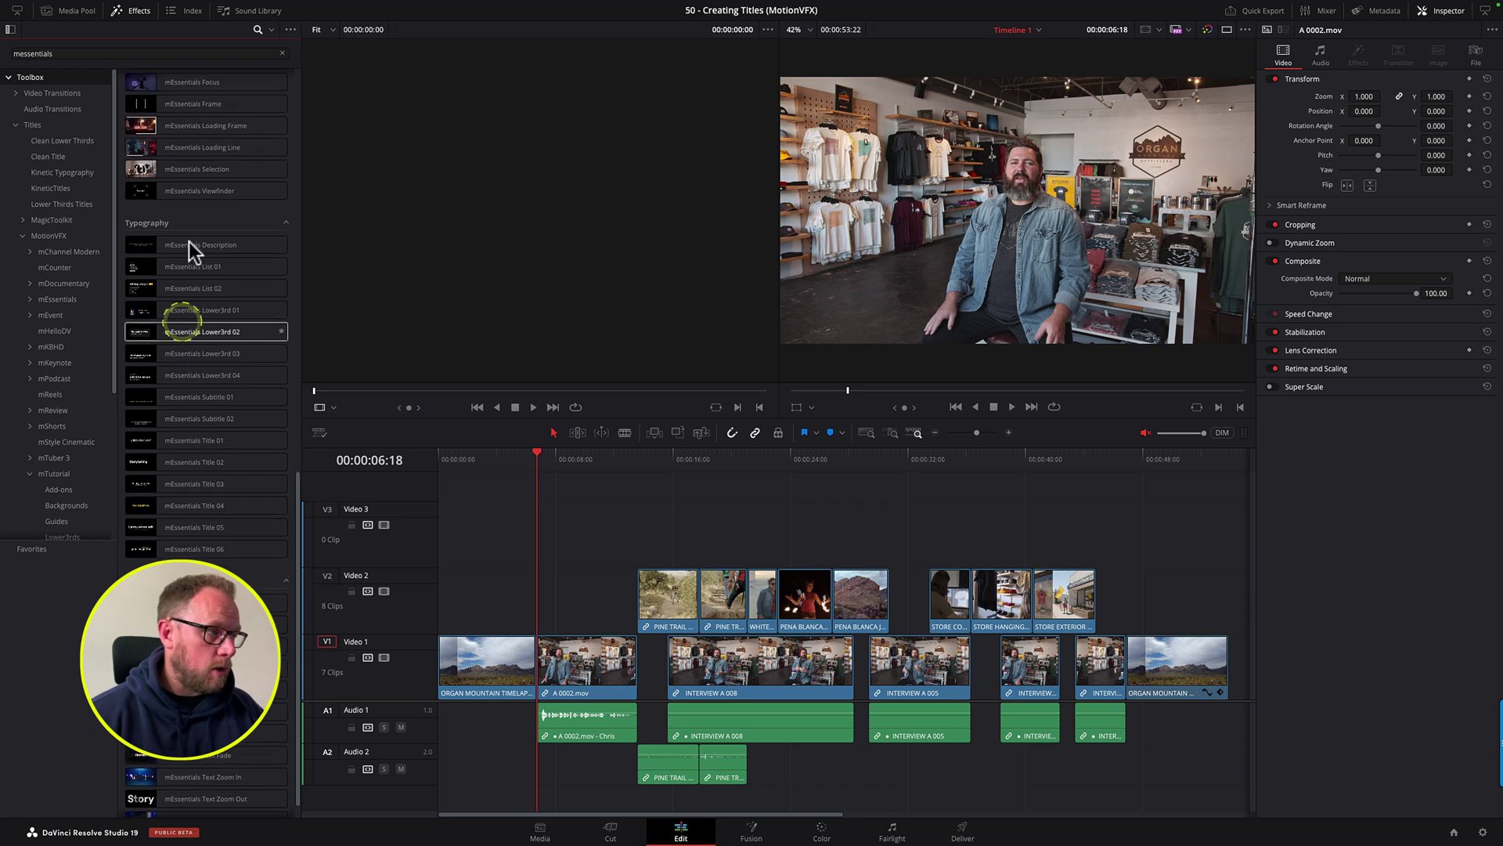
left_click(41, 123)
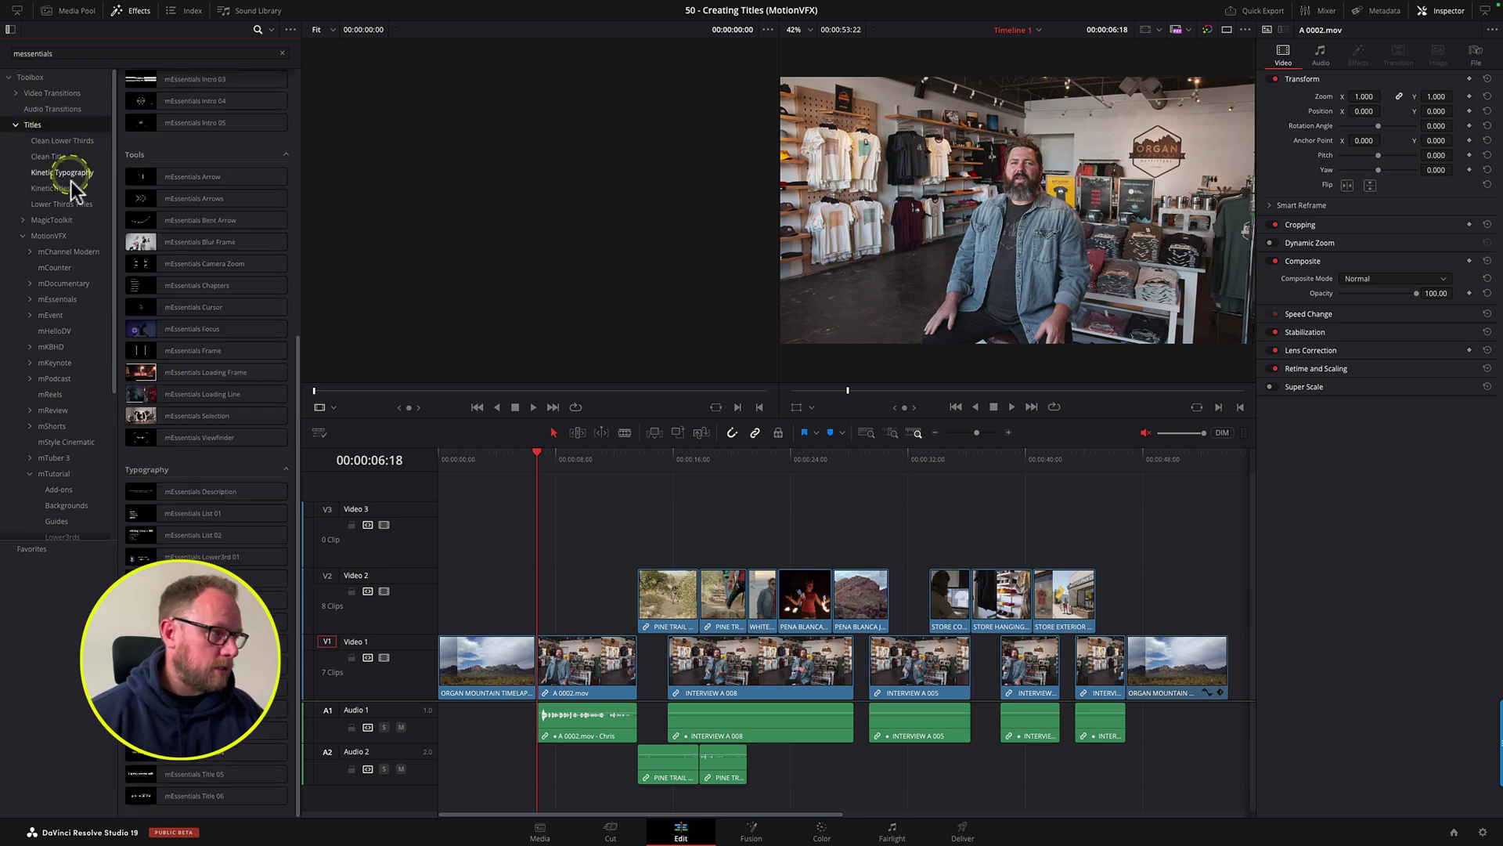
left_click(55, 298)
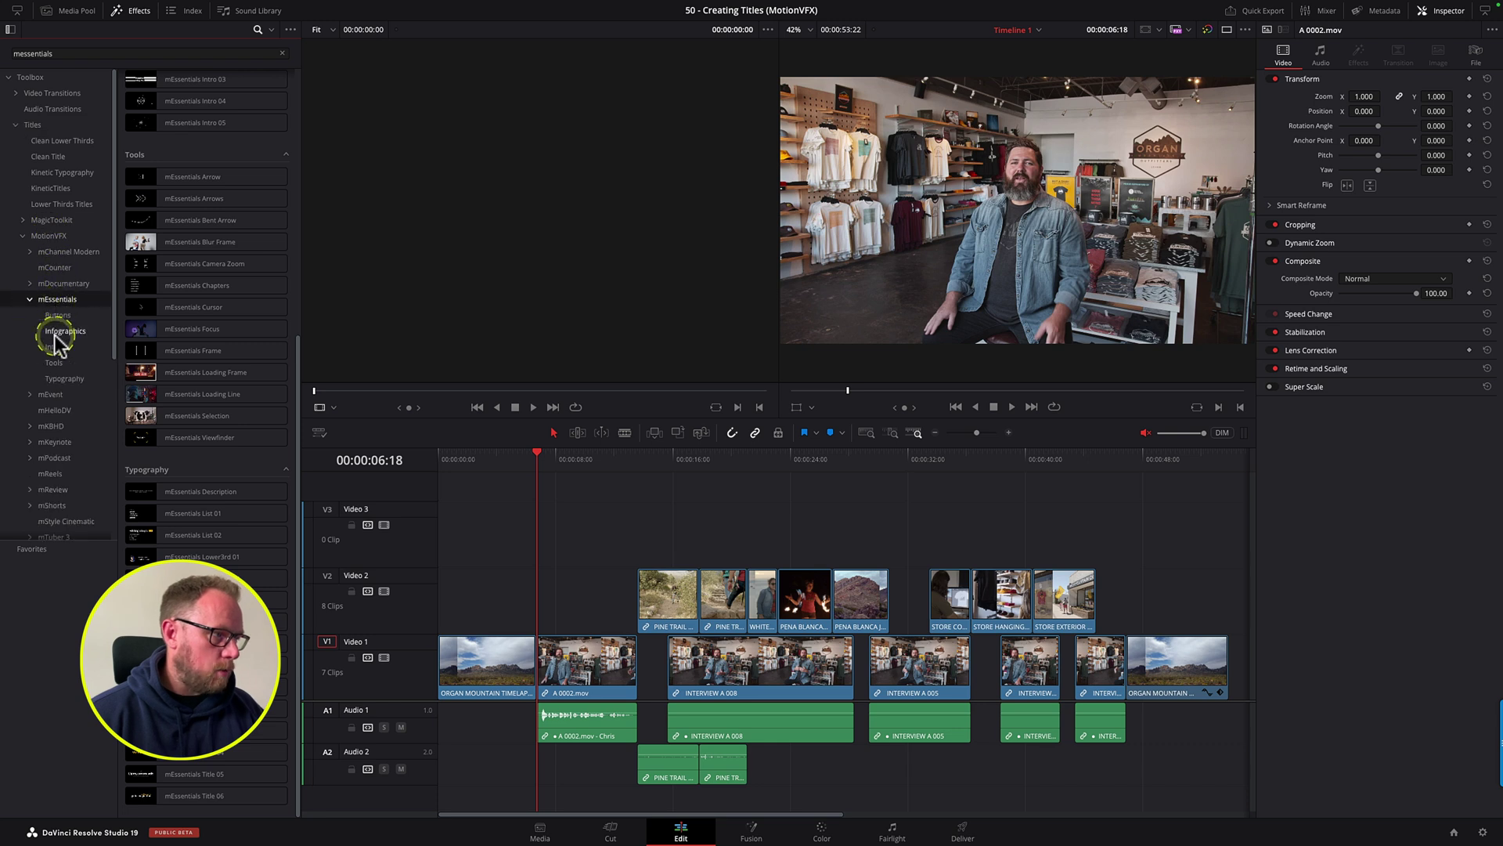
left_click(55, 375)
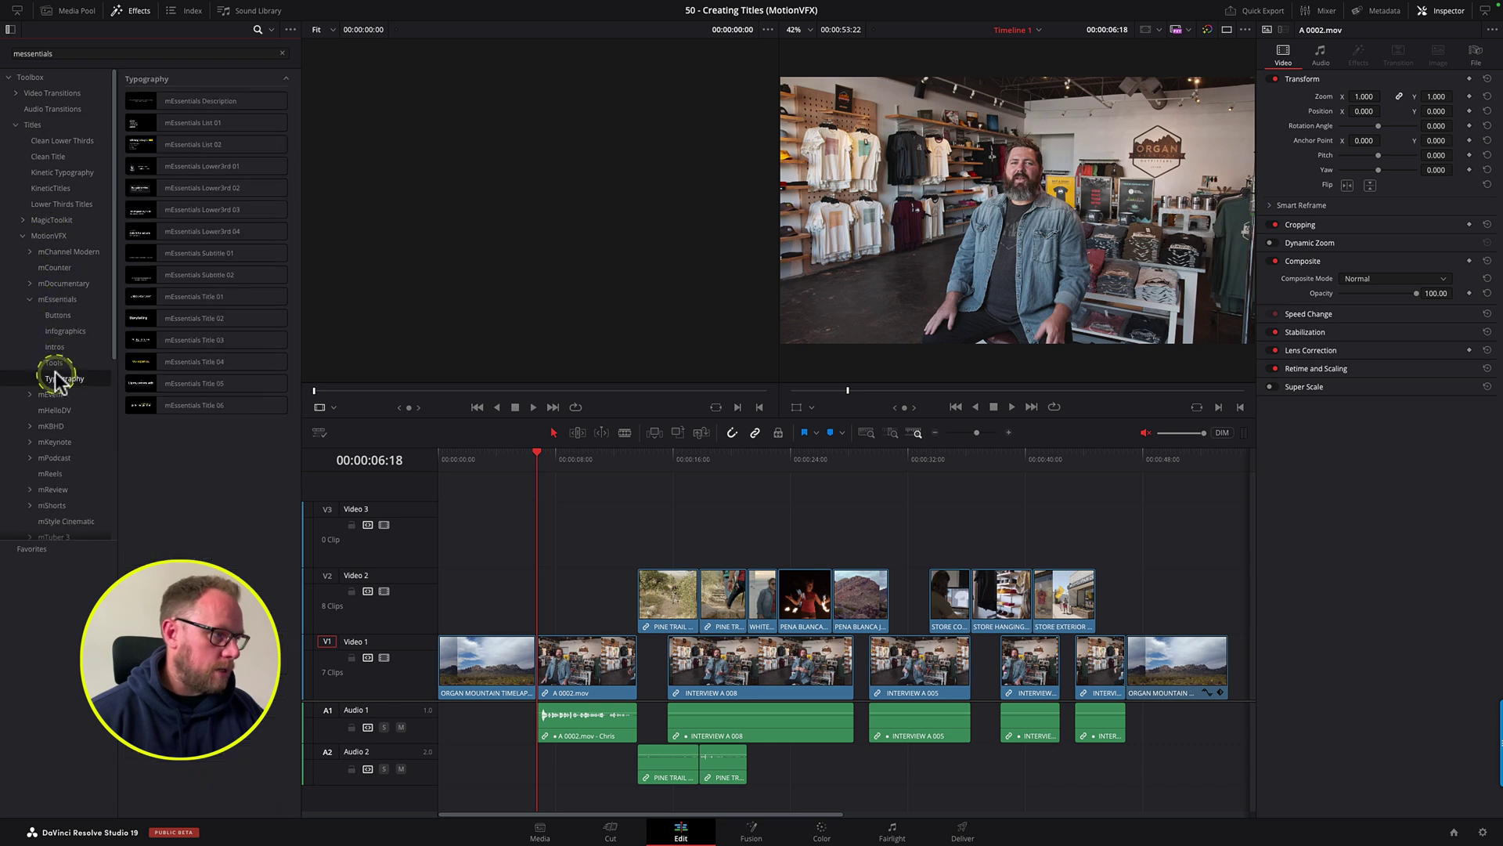
left_click(151, 122)
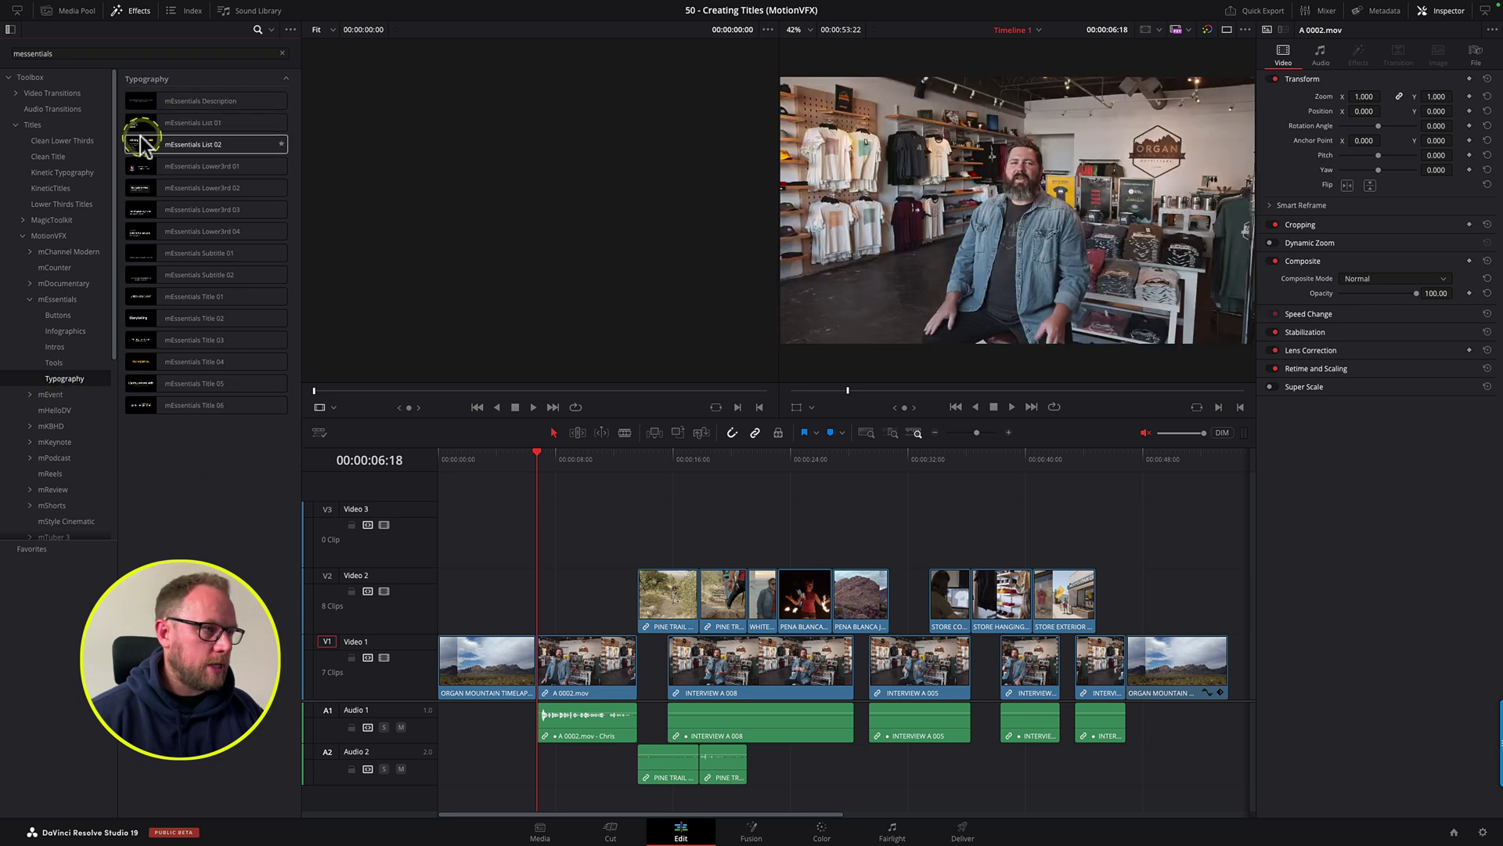
Step: Place mEssentials Lower3rd 01 on Video 2 over the interview and play it
left_click_drag(135, 168, 636, 594)
key("space")
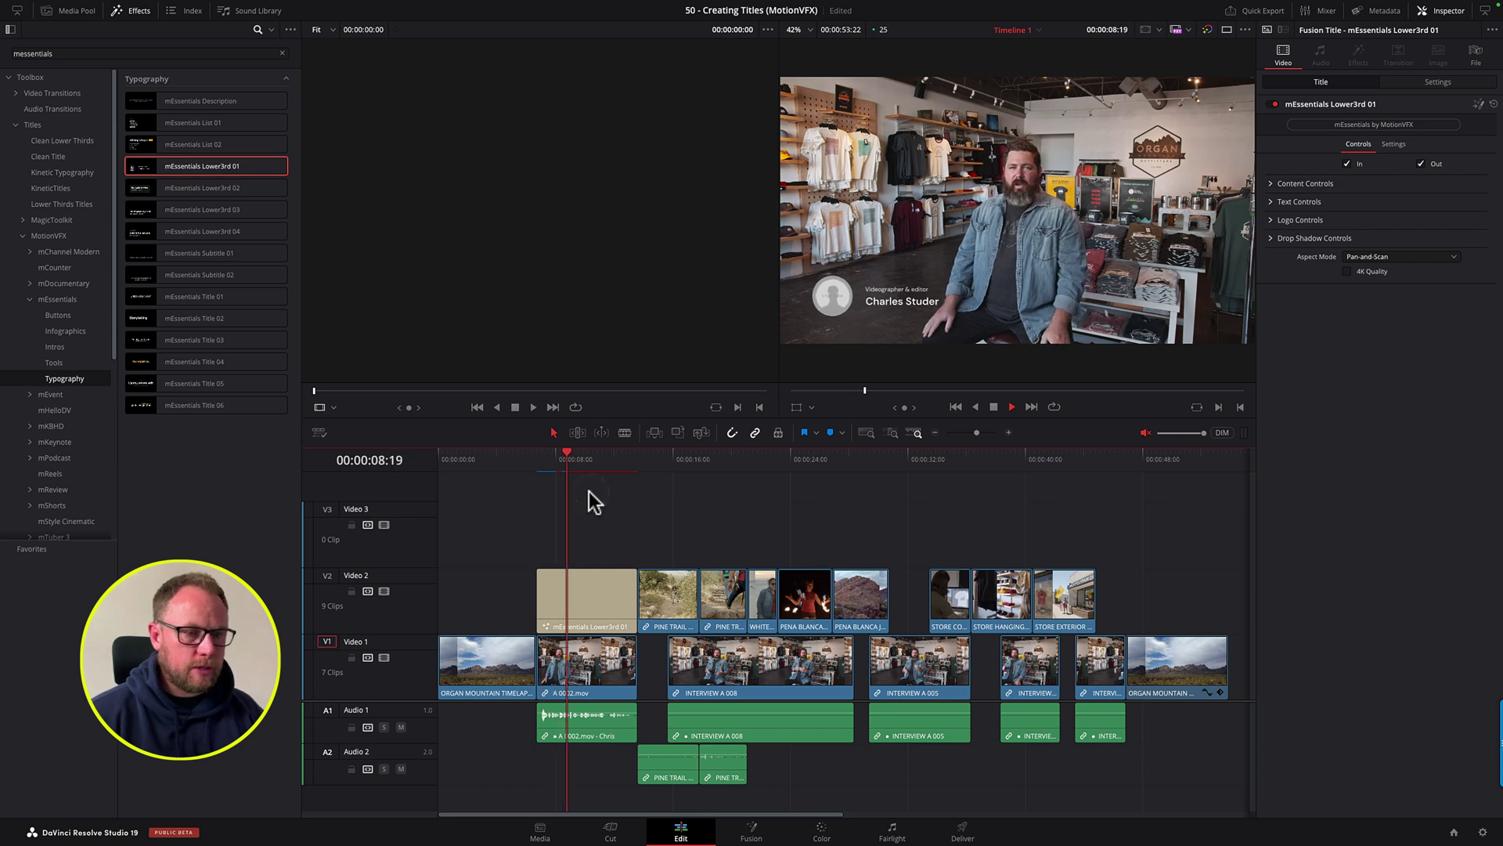
key("space")
left_click(586, 609)
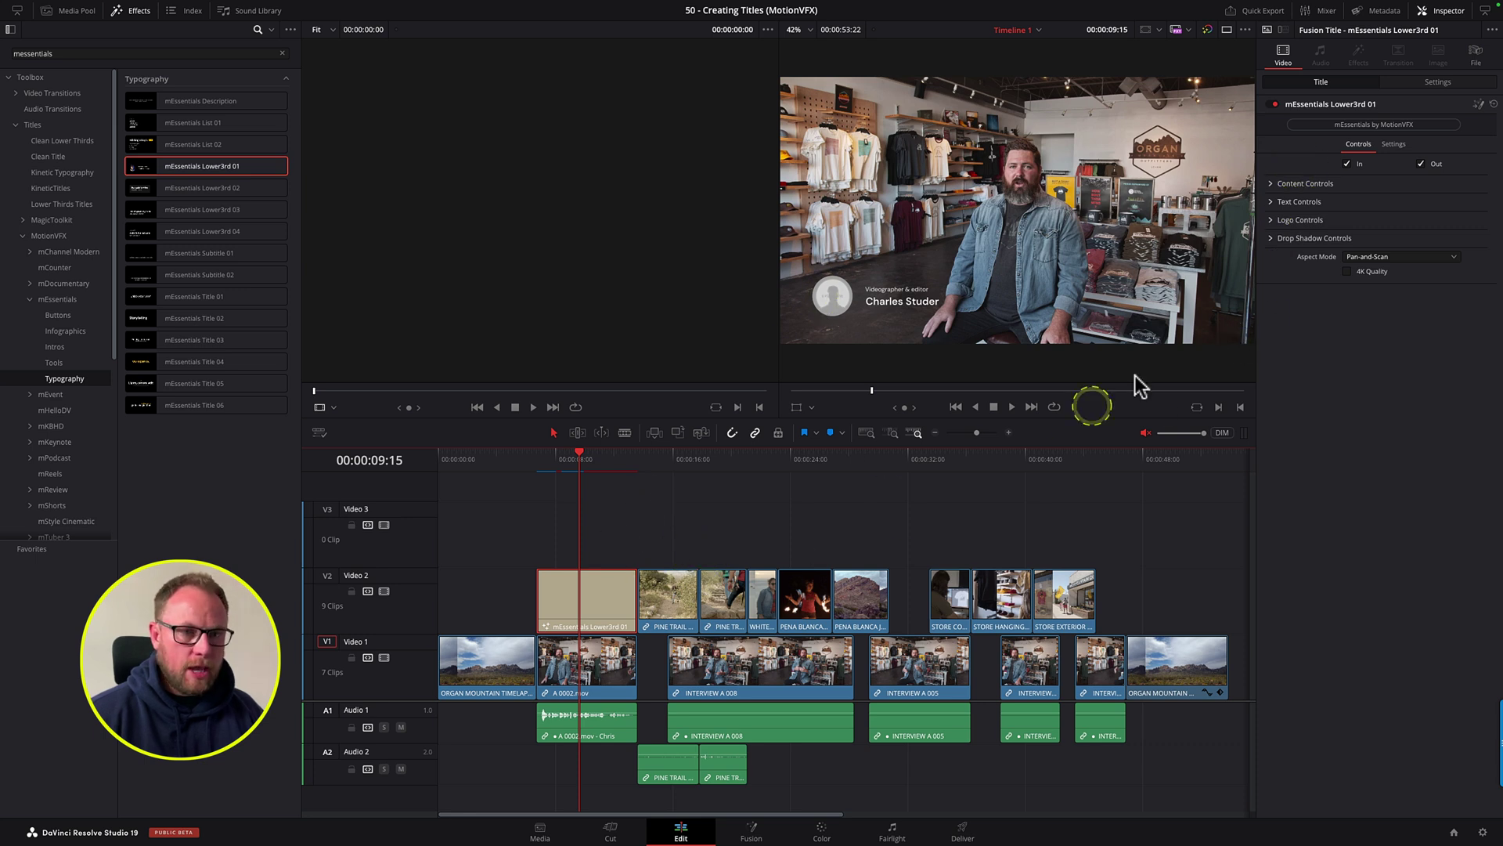
Step: Set the title line to the Chalkduster font with line spacing about 0.964
left_click(1271, 202)
left_click_drag(1344, 233, 1276, 237)
type("FOUNDER, OMO")
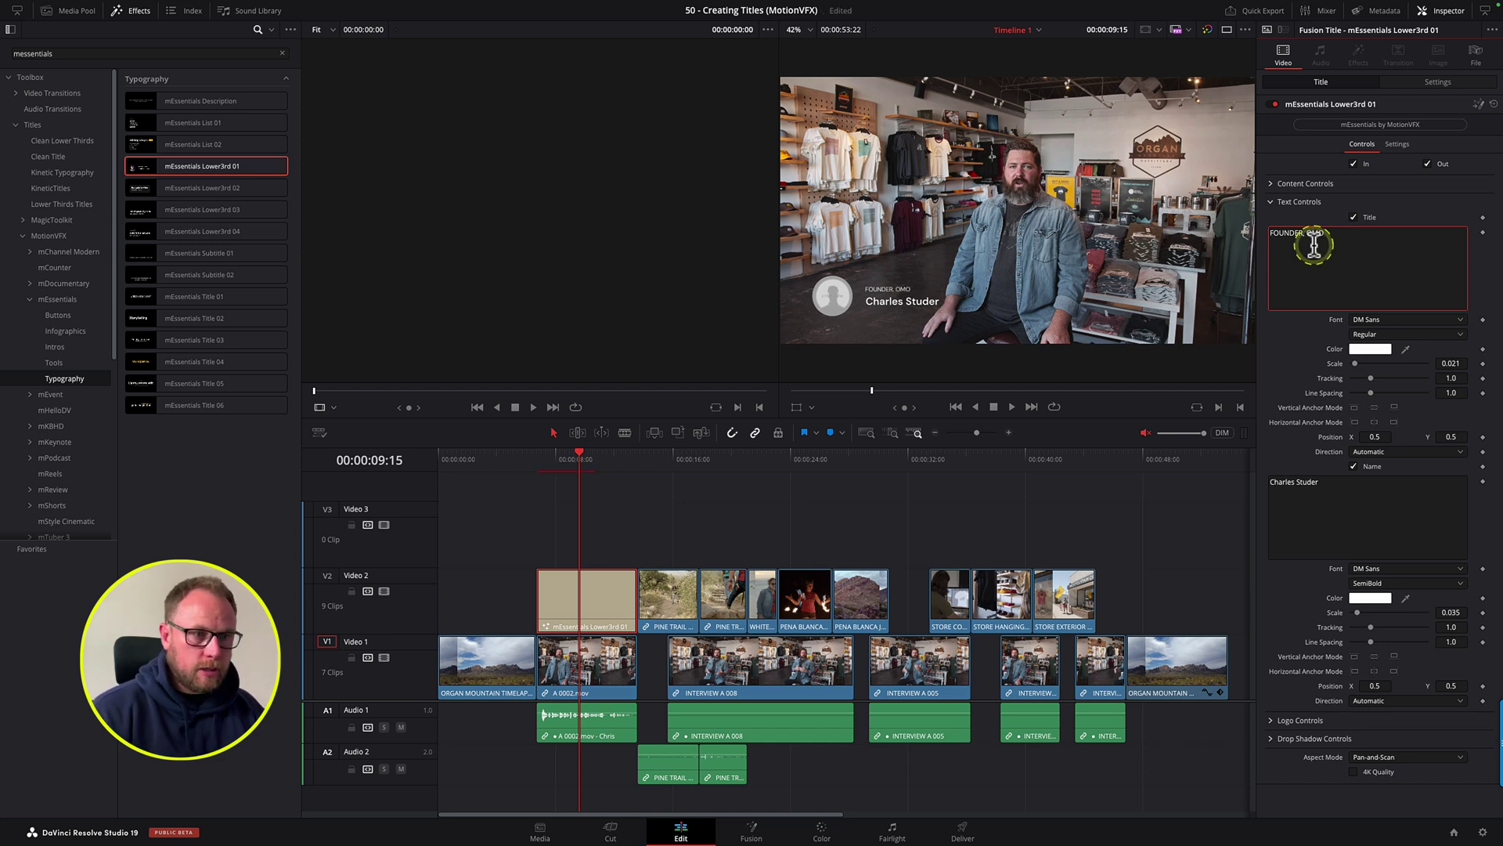
left_click(1378, 321)
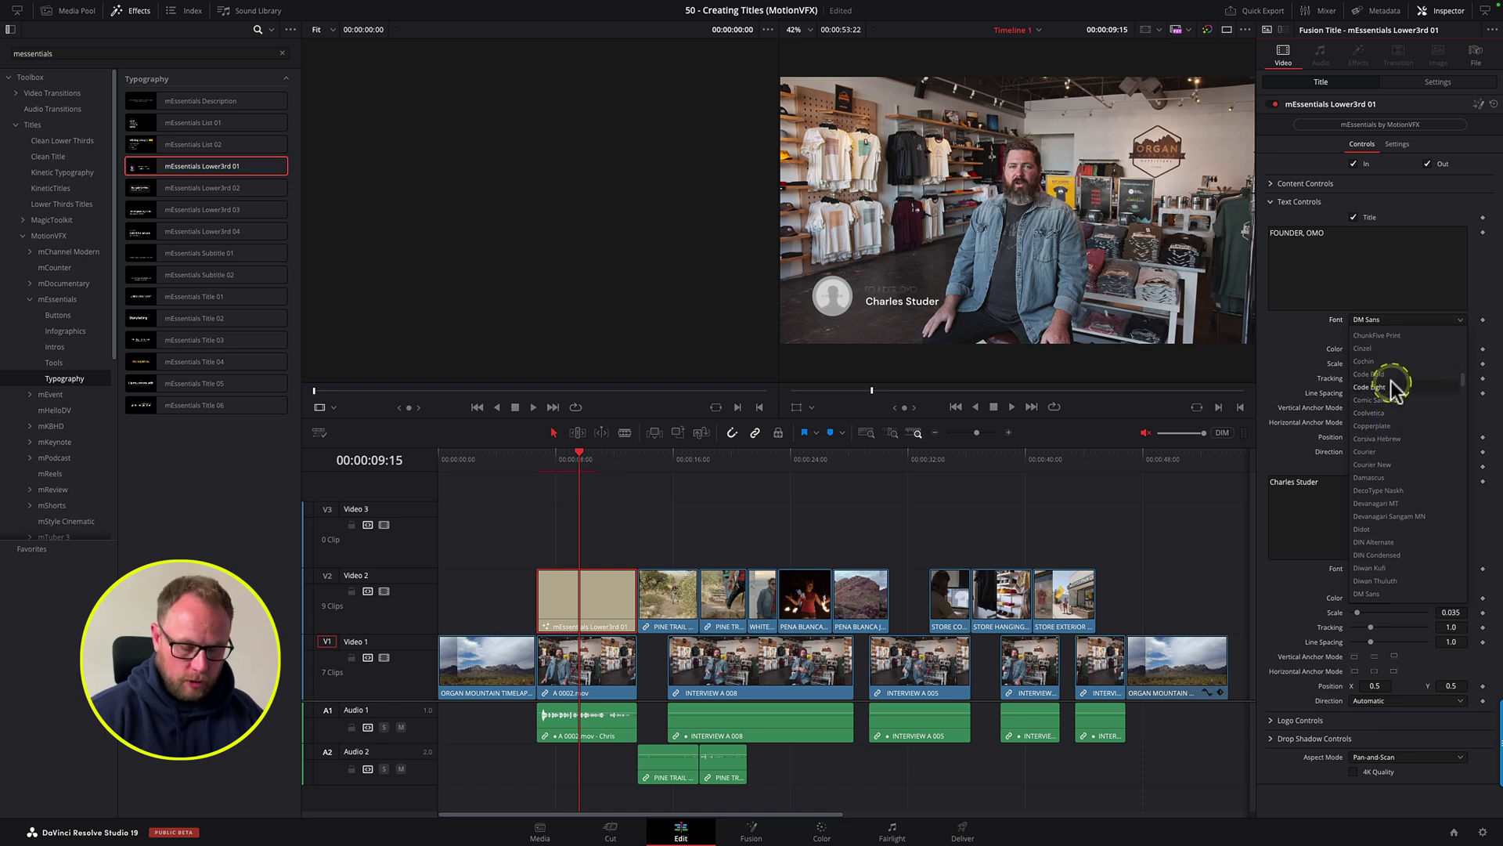
scroll(1390, 381, "up", 3)
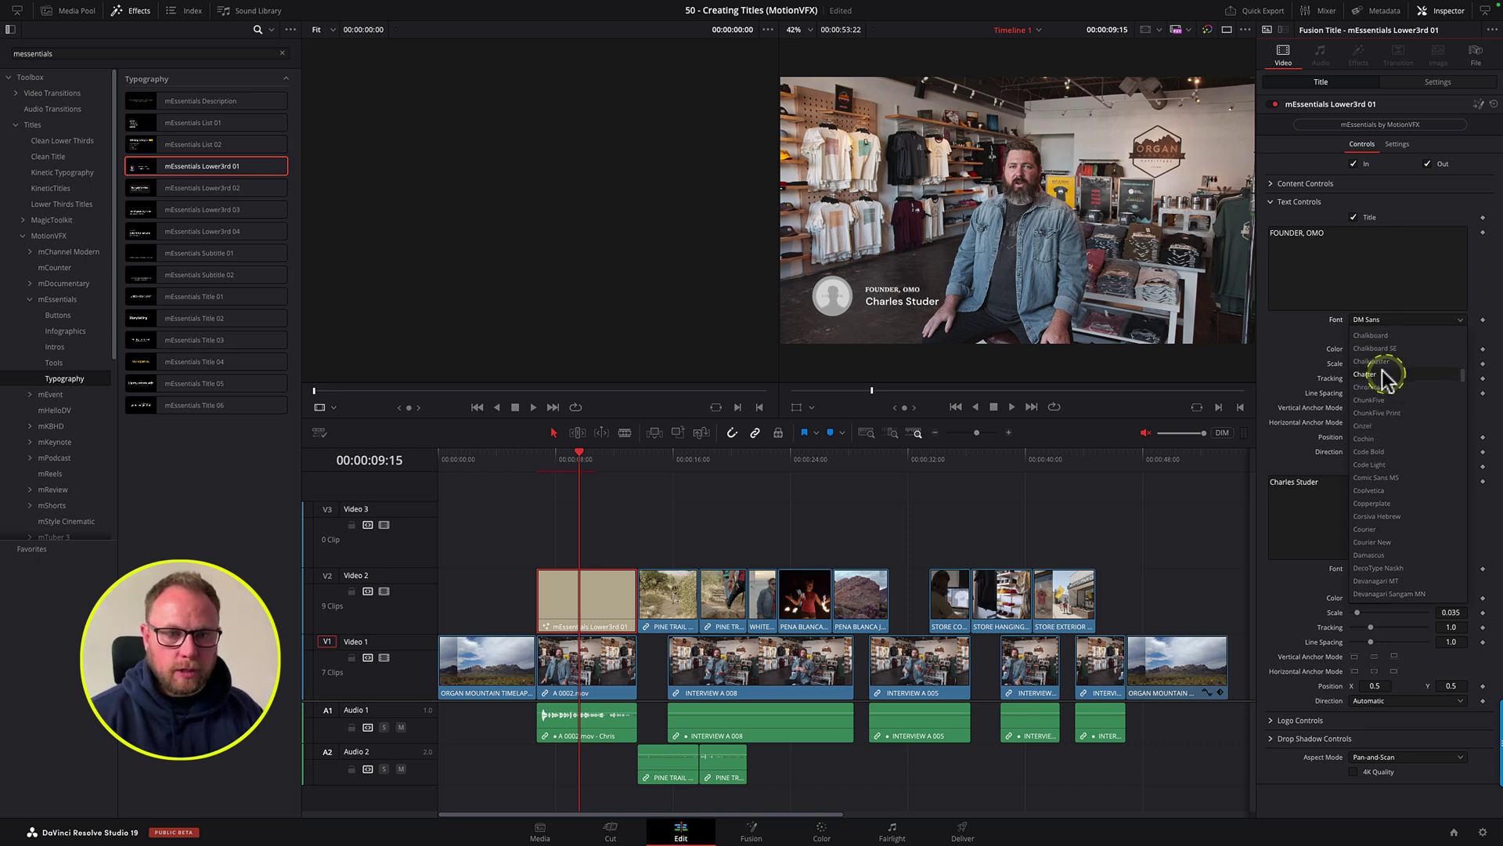
left_click(1377, 360)
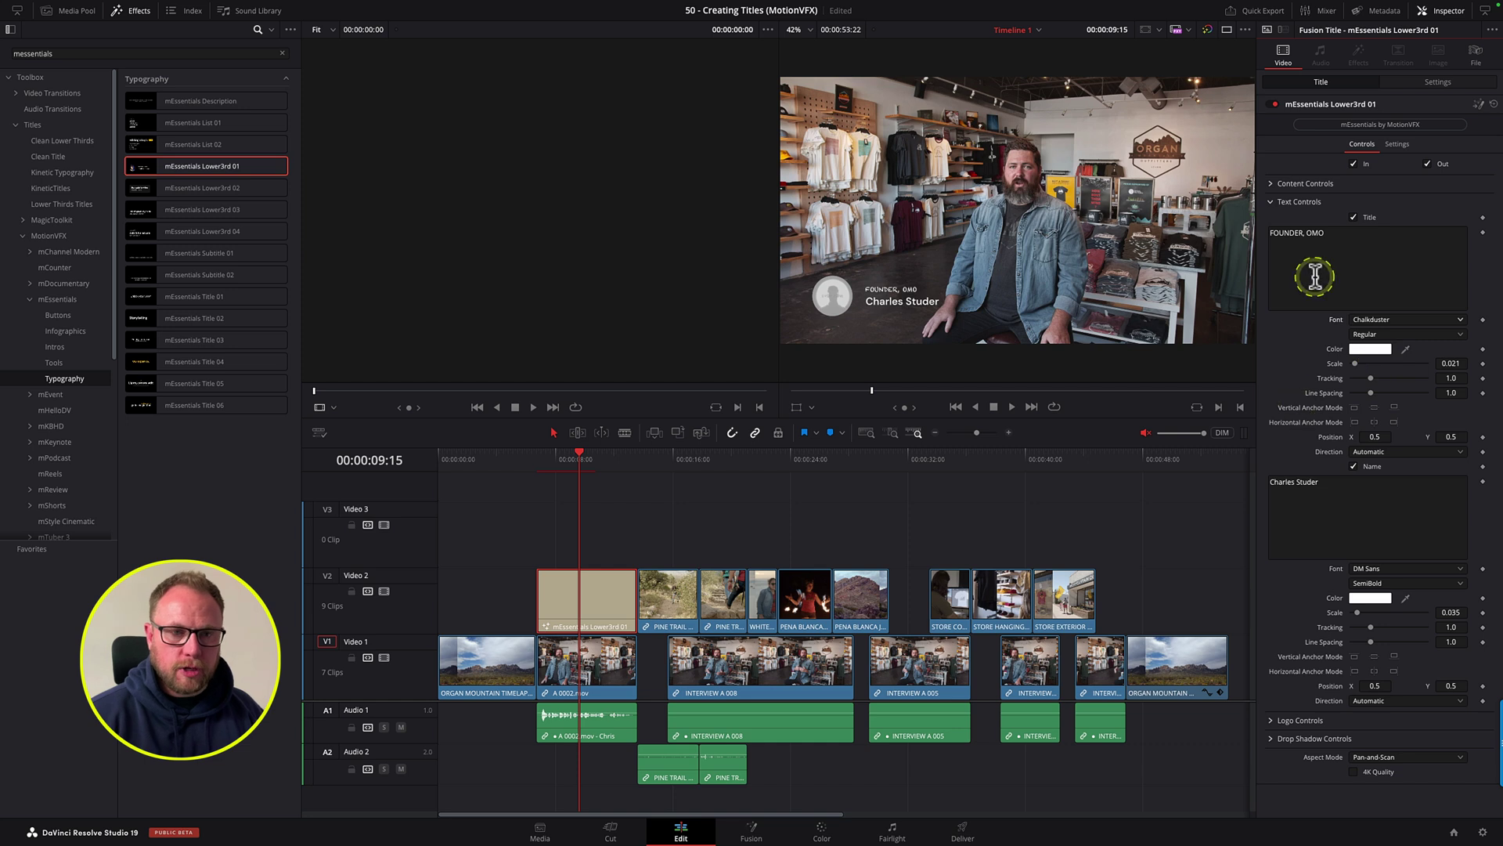
left_click_drag(1448, 393, 1432, 436)
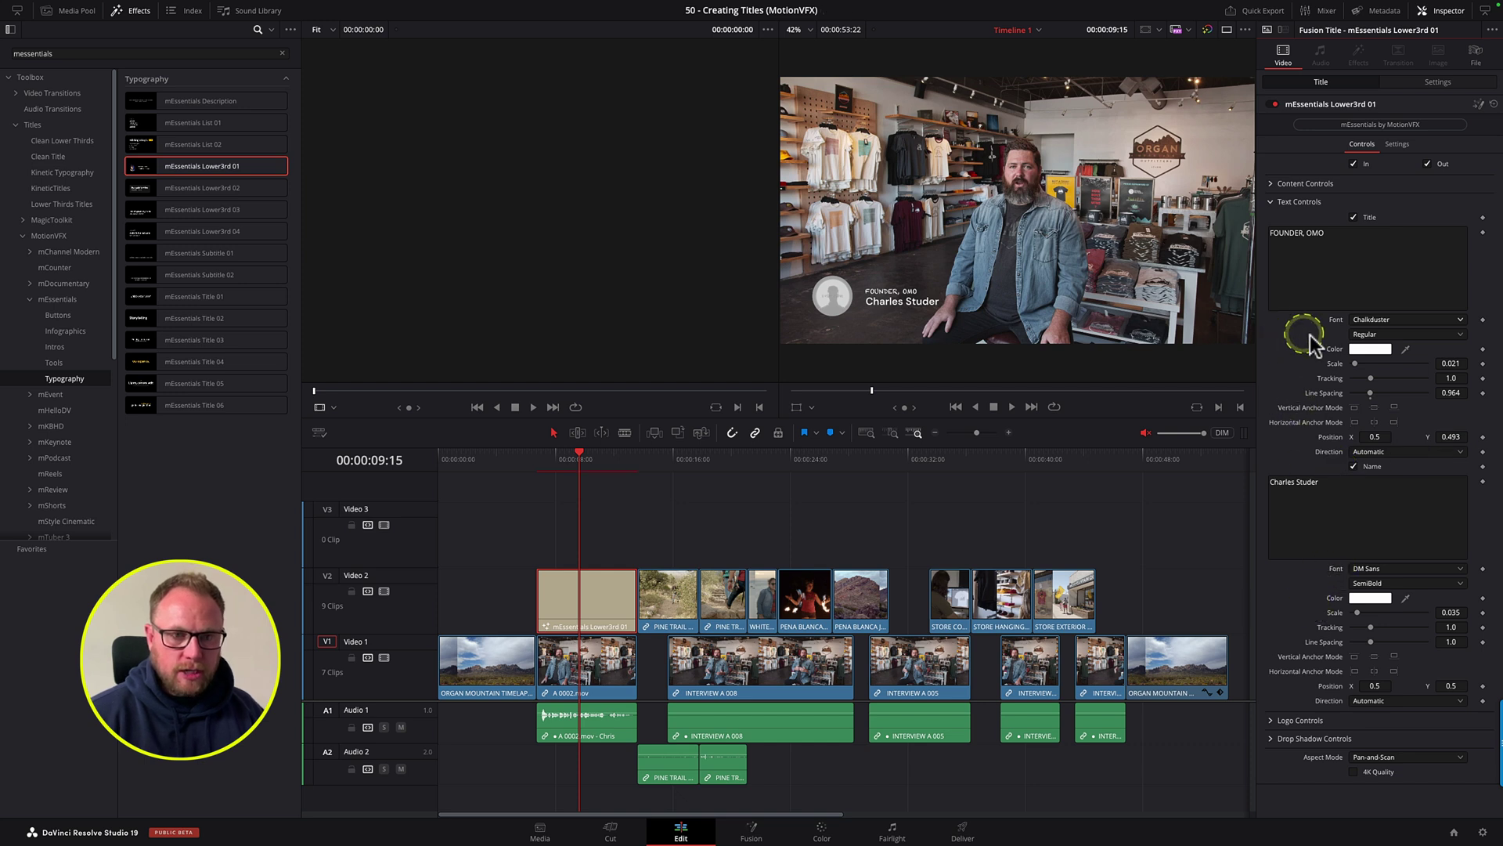
Step: Make the title line text orange
left_click(1365, 349)
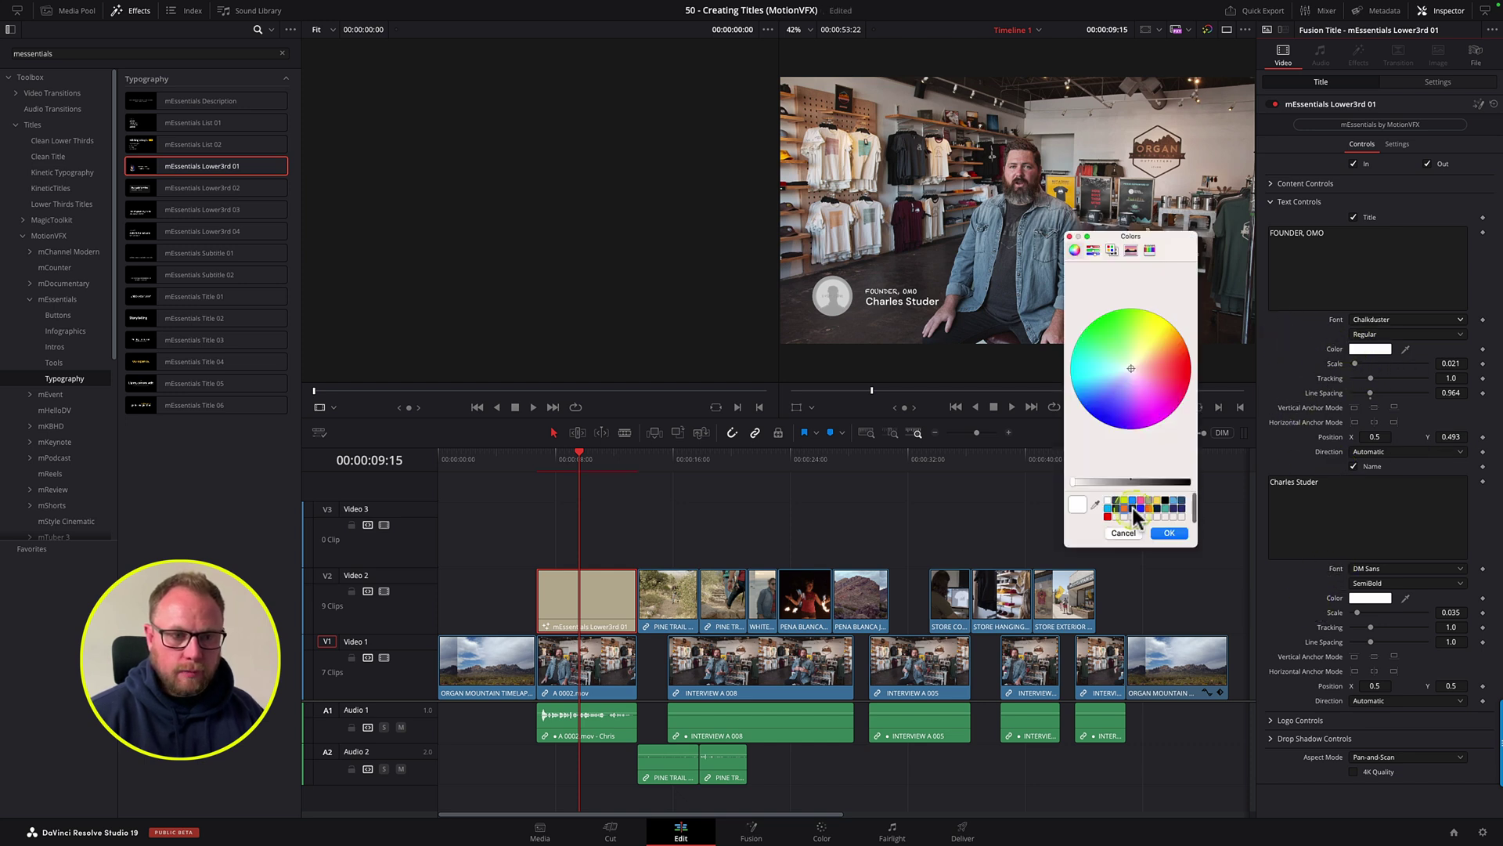
left_click(1126, 507)
left_click(1169, 533)
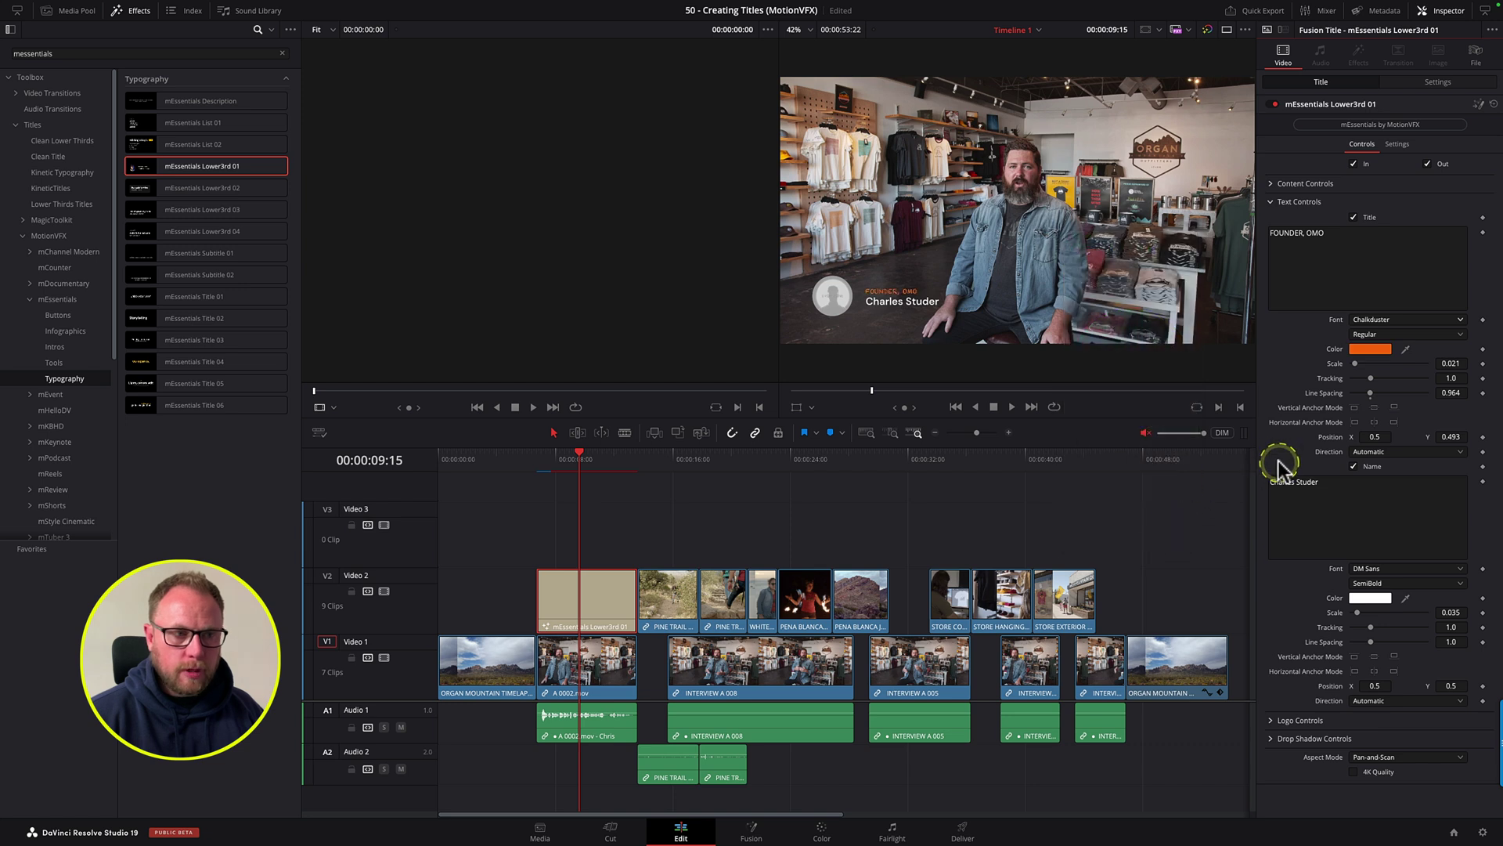
Step: Replace the speaker's name and enlarge it with Name Scale
left_click_drag(1326, 482, 1270, 482)
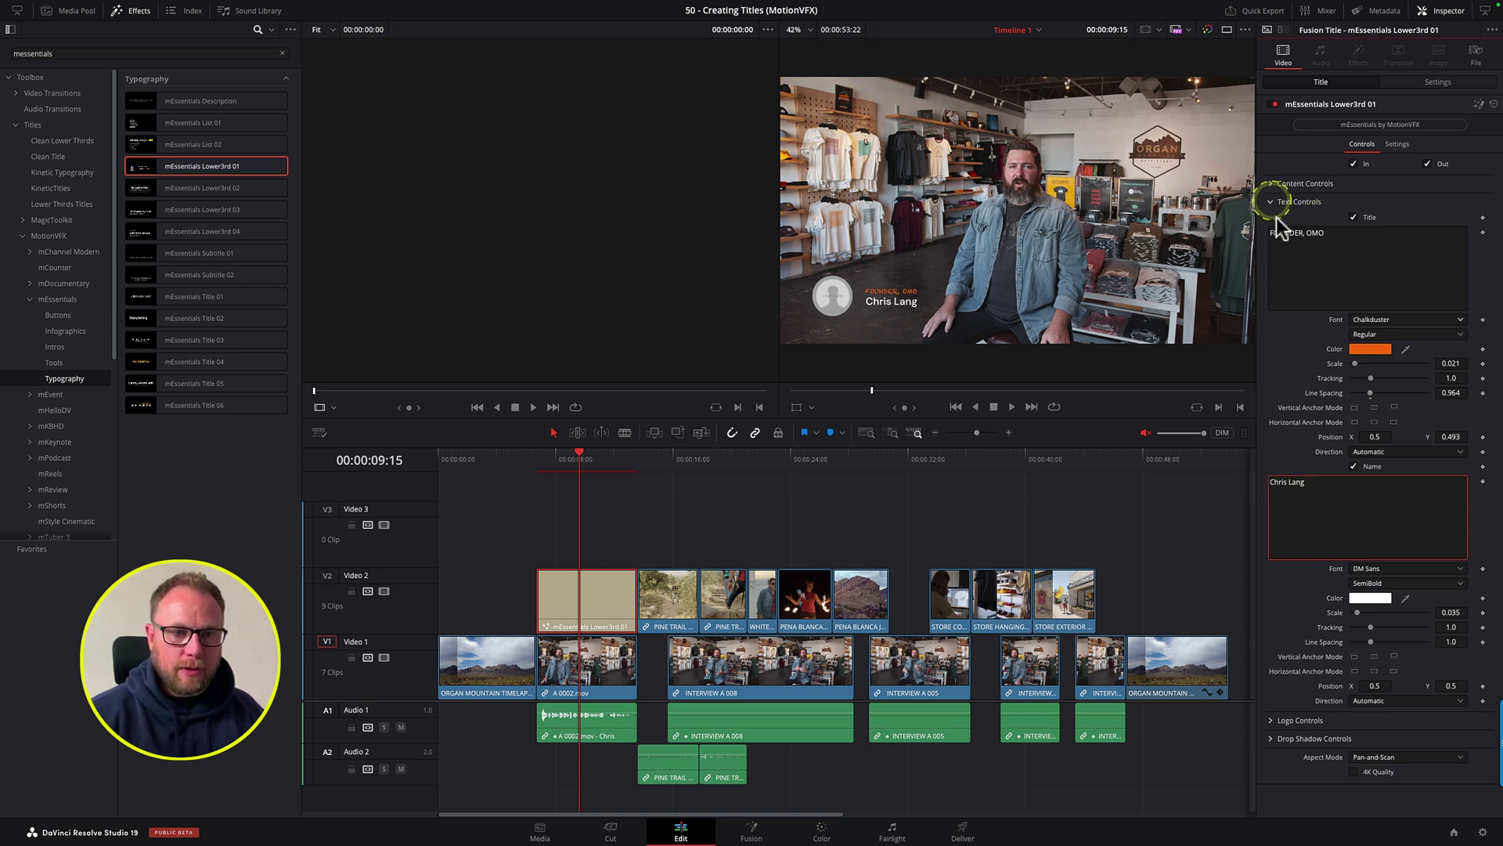
left_click(1447, 612)
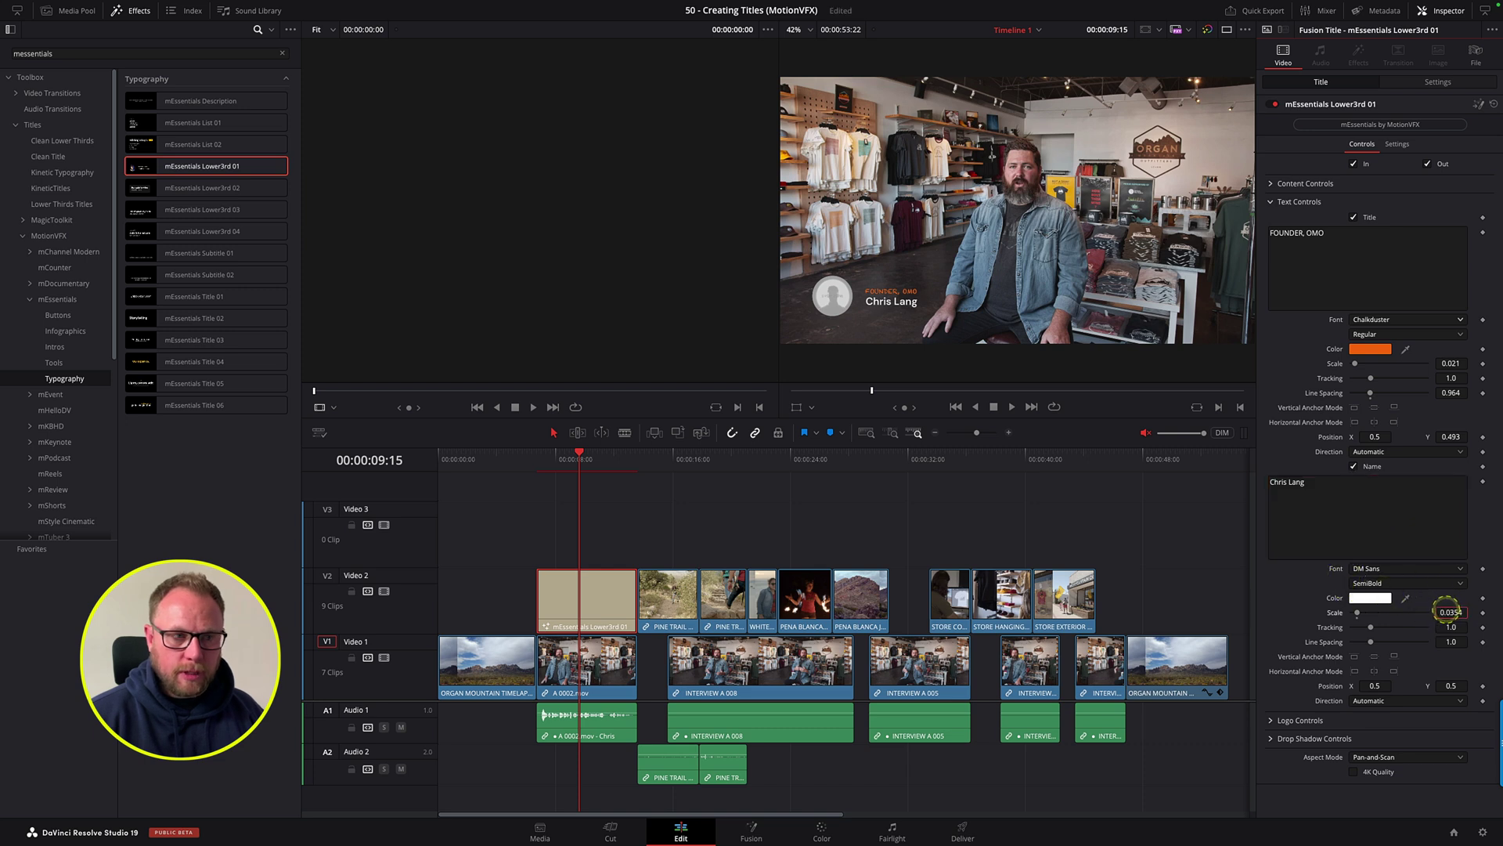
left_click_drag(1464, 607, 1488, 608)
left_click_drag(1453, 687, 1374, 686)
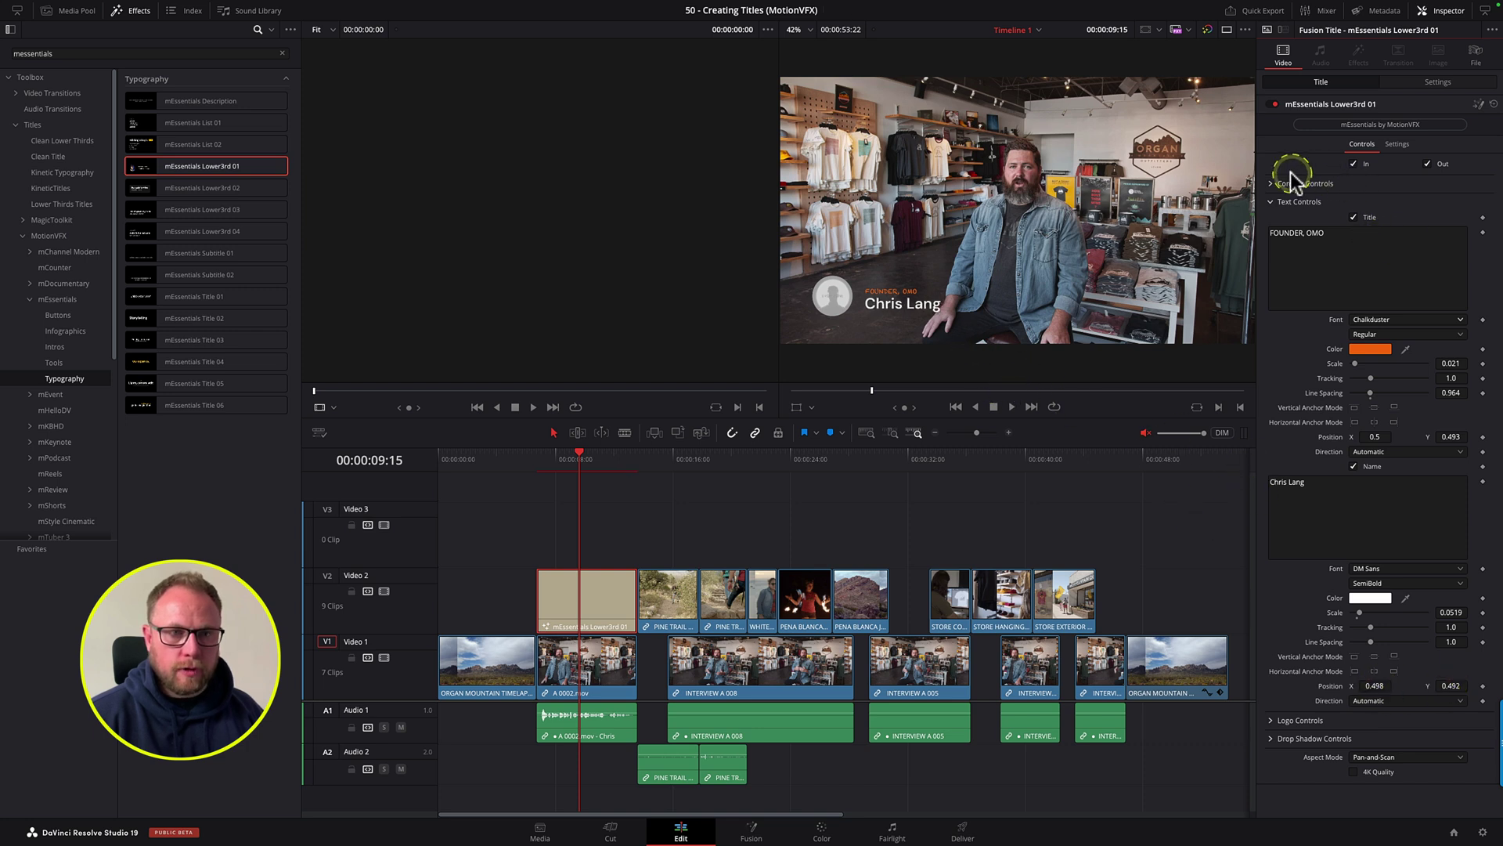
Step: Shift the whole lower third left to content position X 0.077, Y 0.18
left_click(1272, 185)
left_click_drag(1356, 199, 1353, 199)
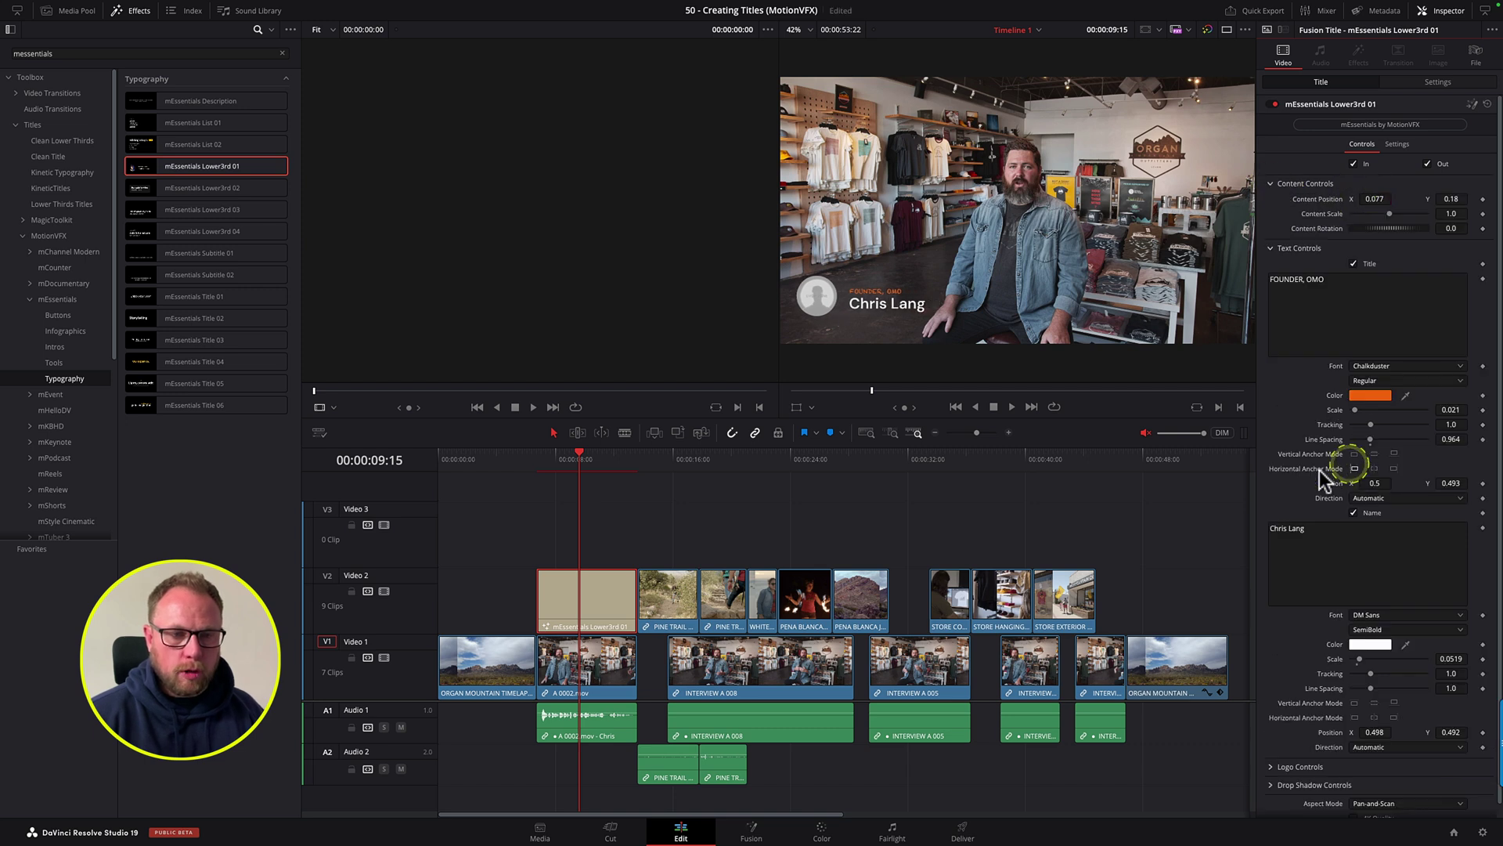
left_click(1270, 248)
left_click(1271, 184)
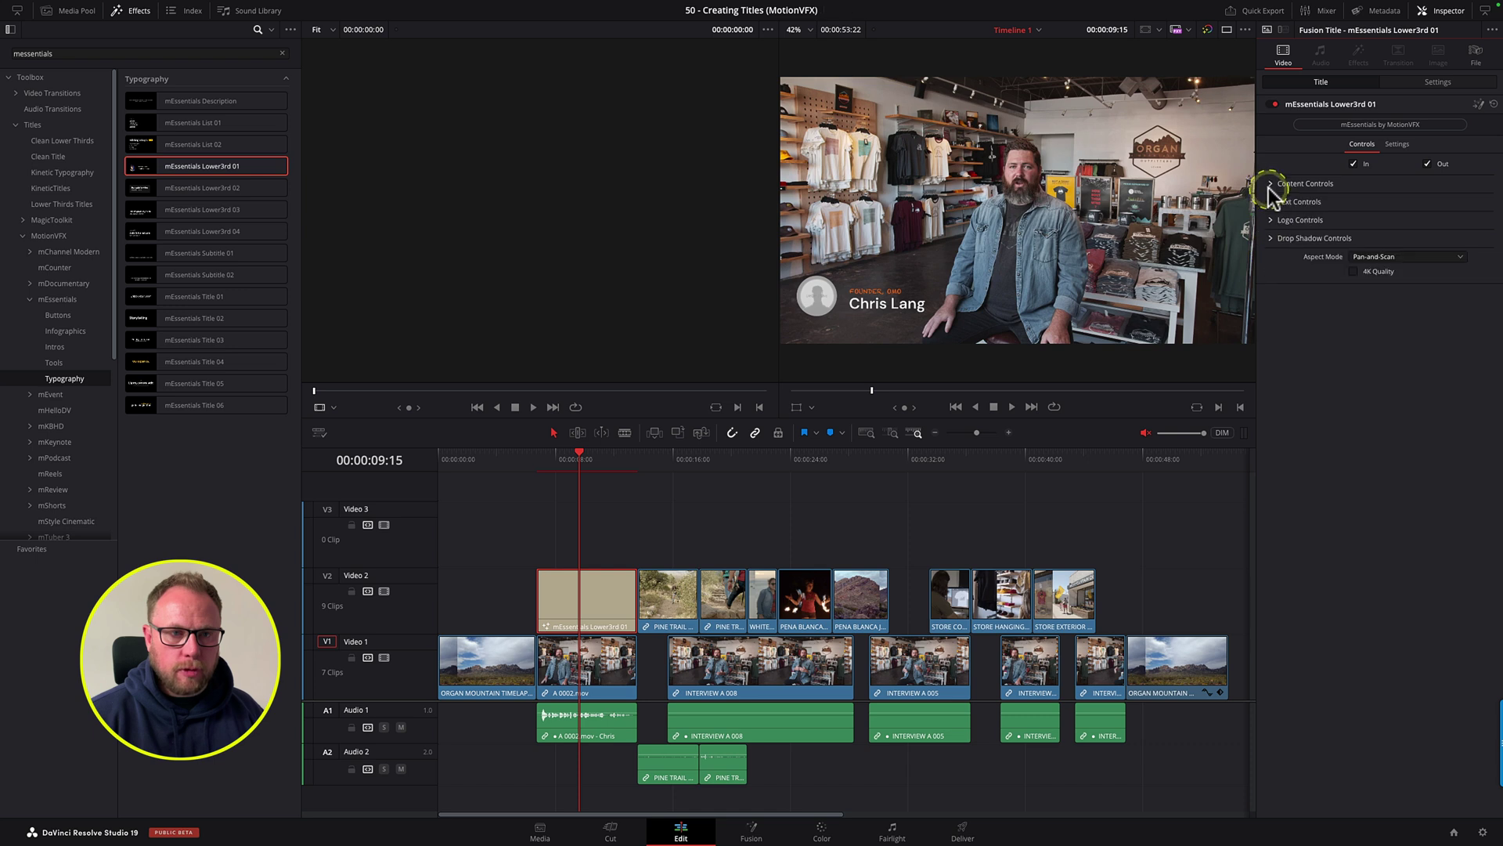
left_click(1273, 220)
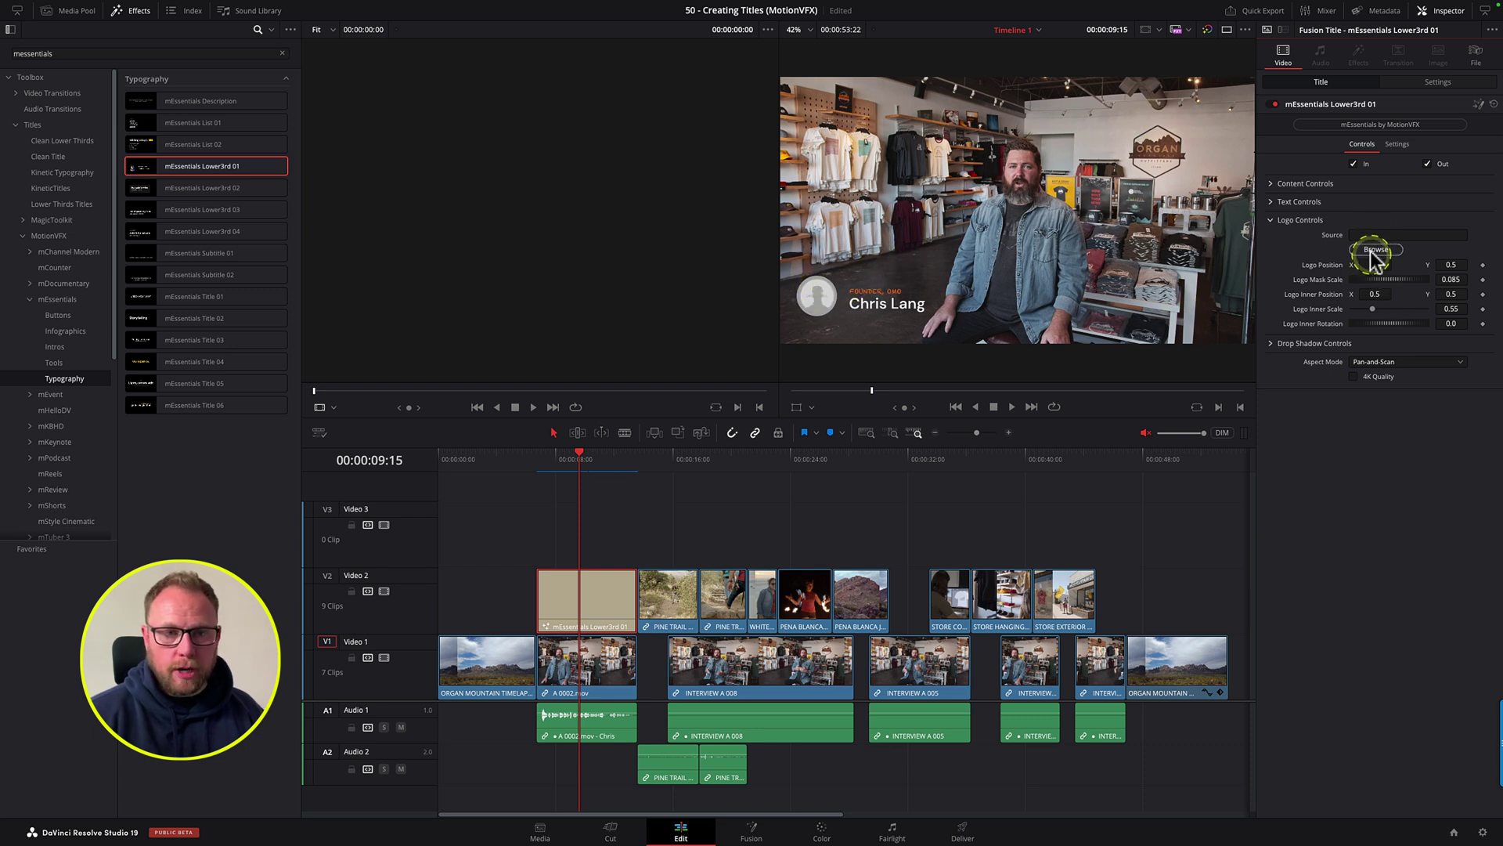
Step: Load Depiqd_logo_Stacked_Large.png as the logo, shrink it to inner scale 0.278, nudge it right
left_click(1370, 250)
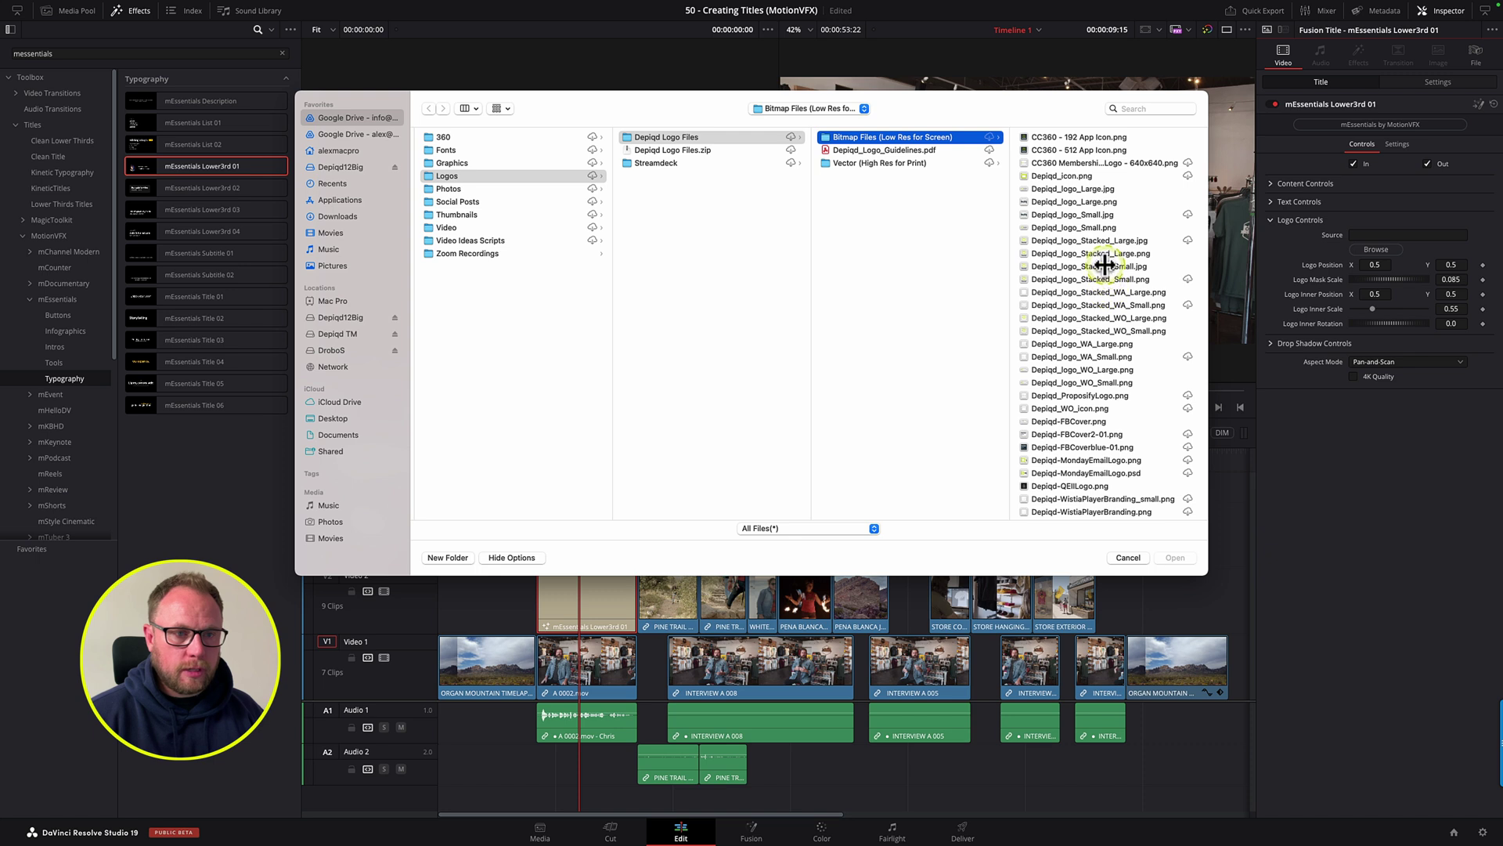
left_click(1102, 255)
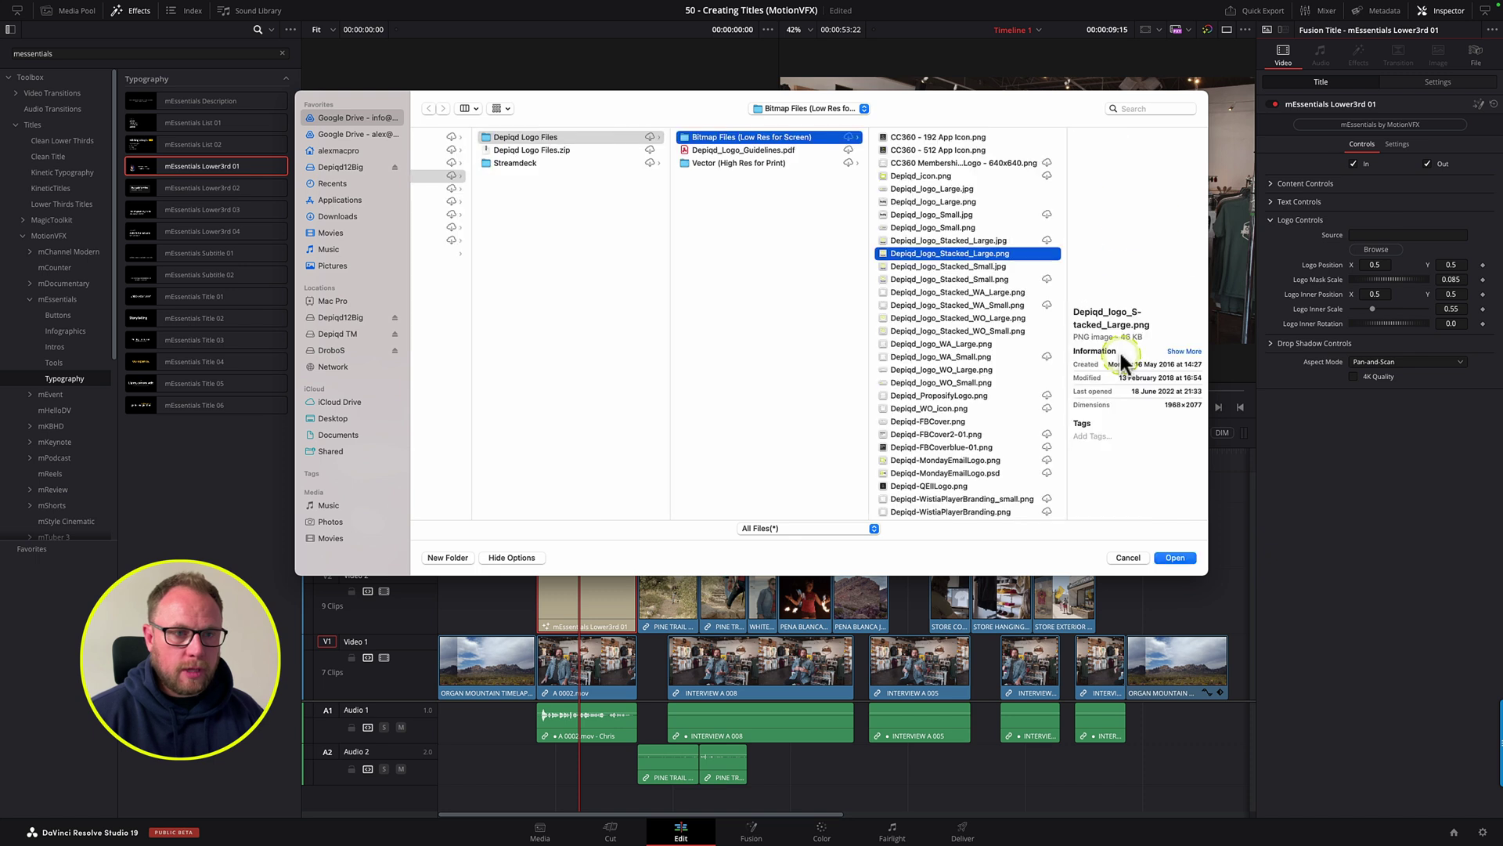
left_click(1174, 557)
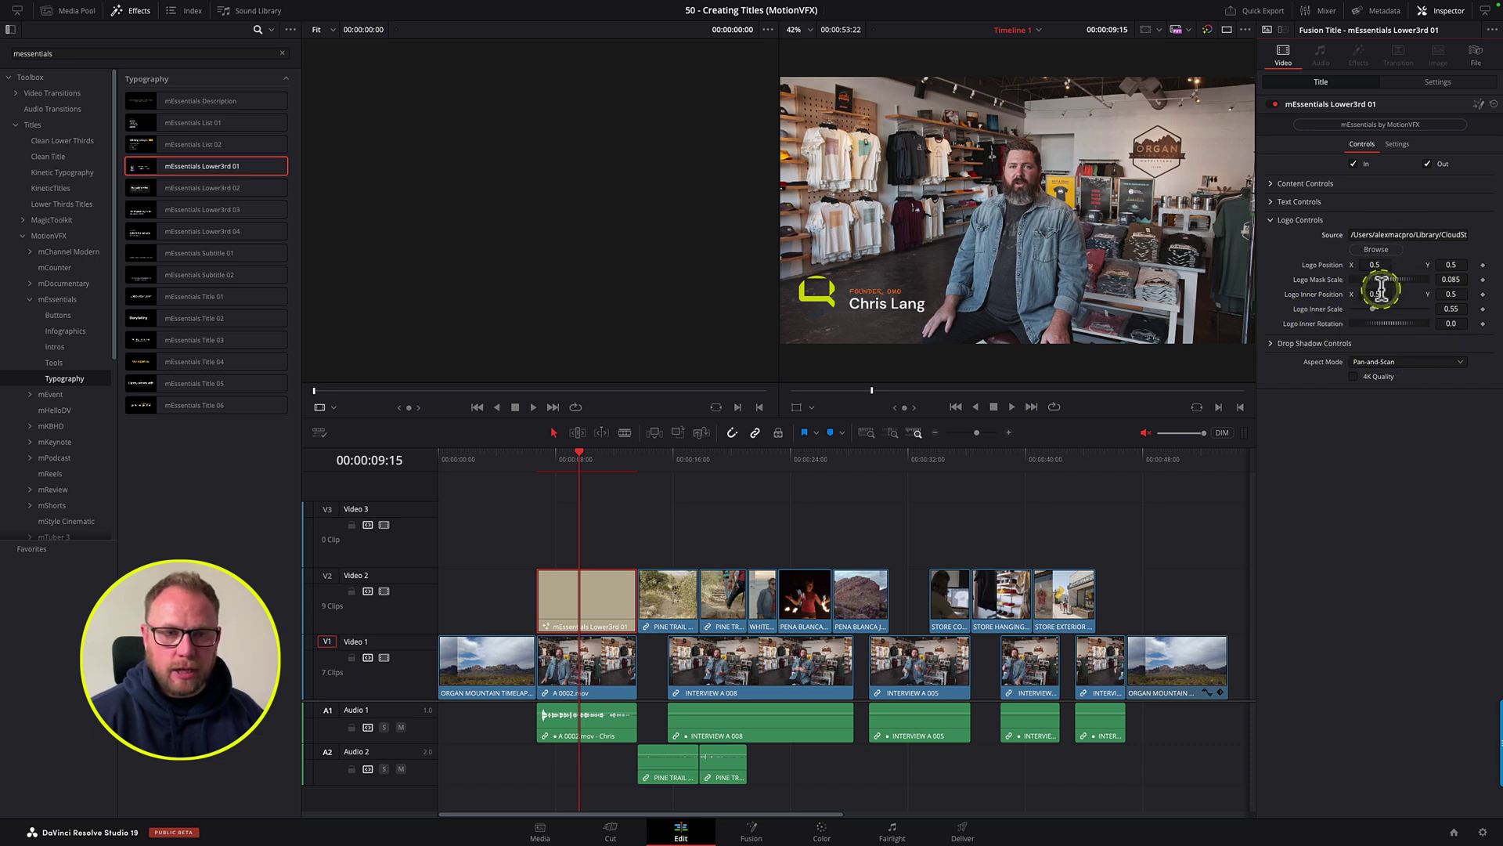
left_click_drag(1452, 309, 1298, 321)
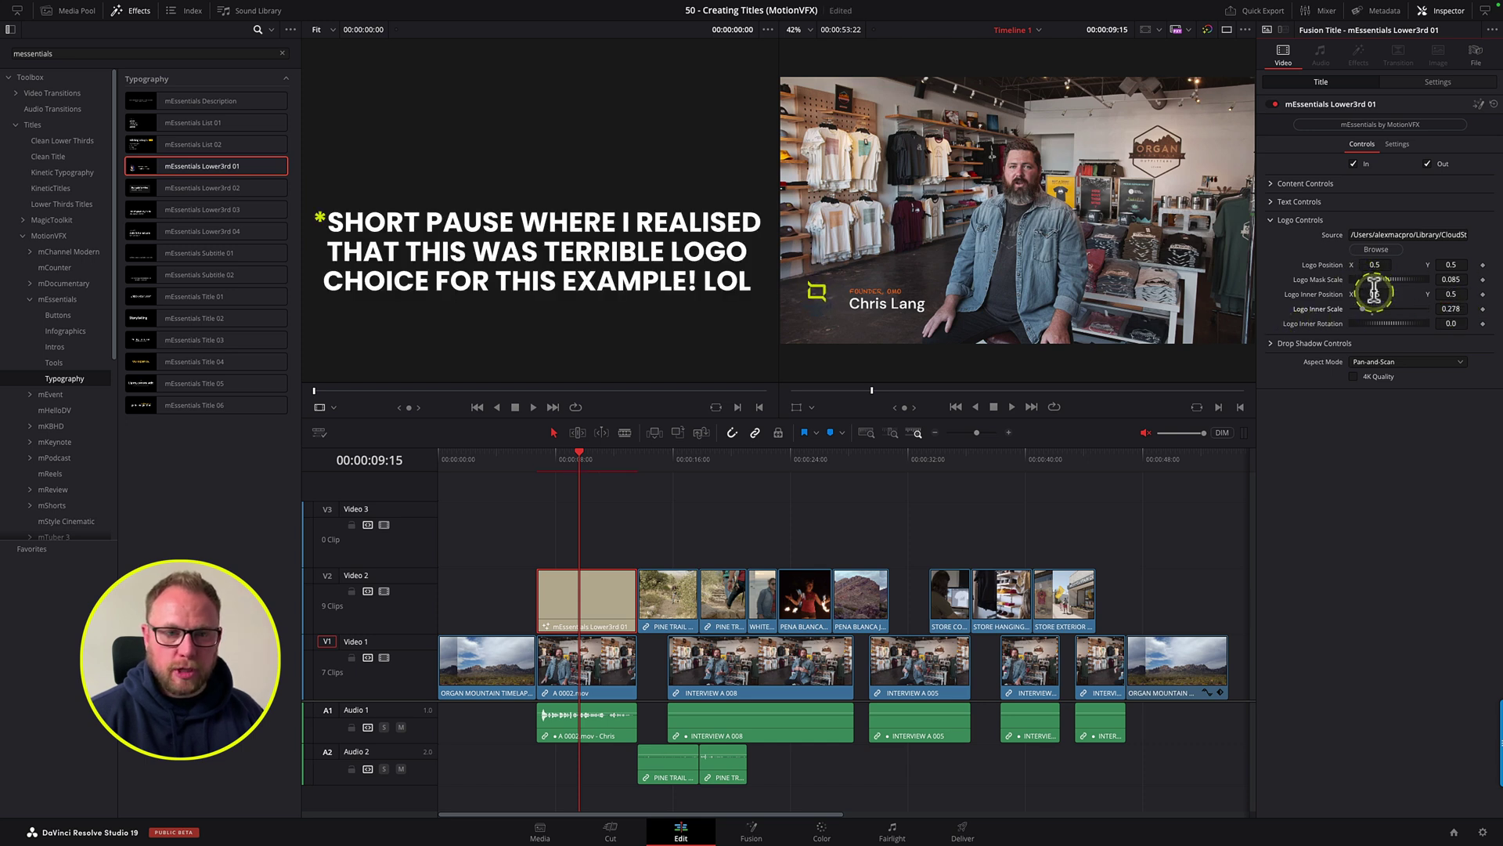
left_click_drag(1374, 265, 1376, 265)
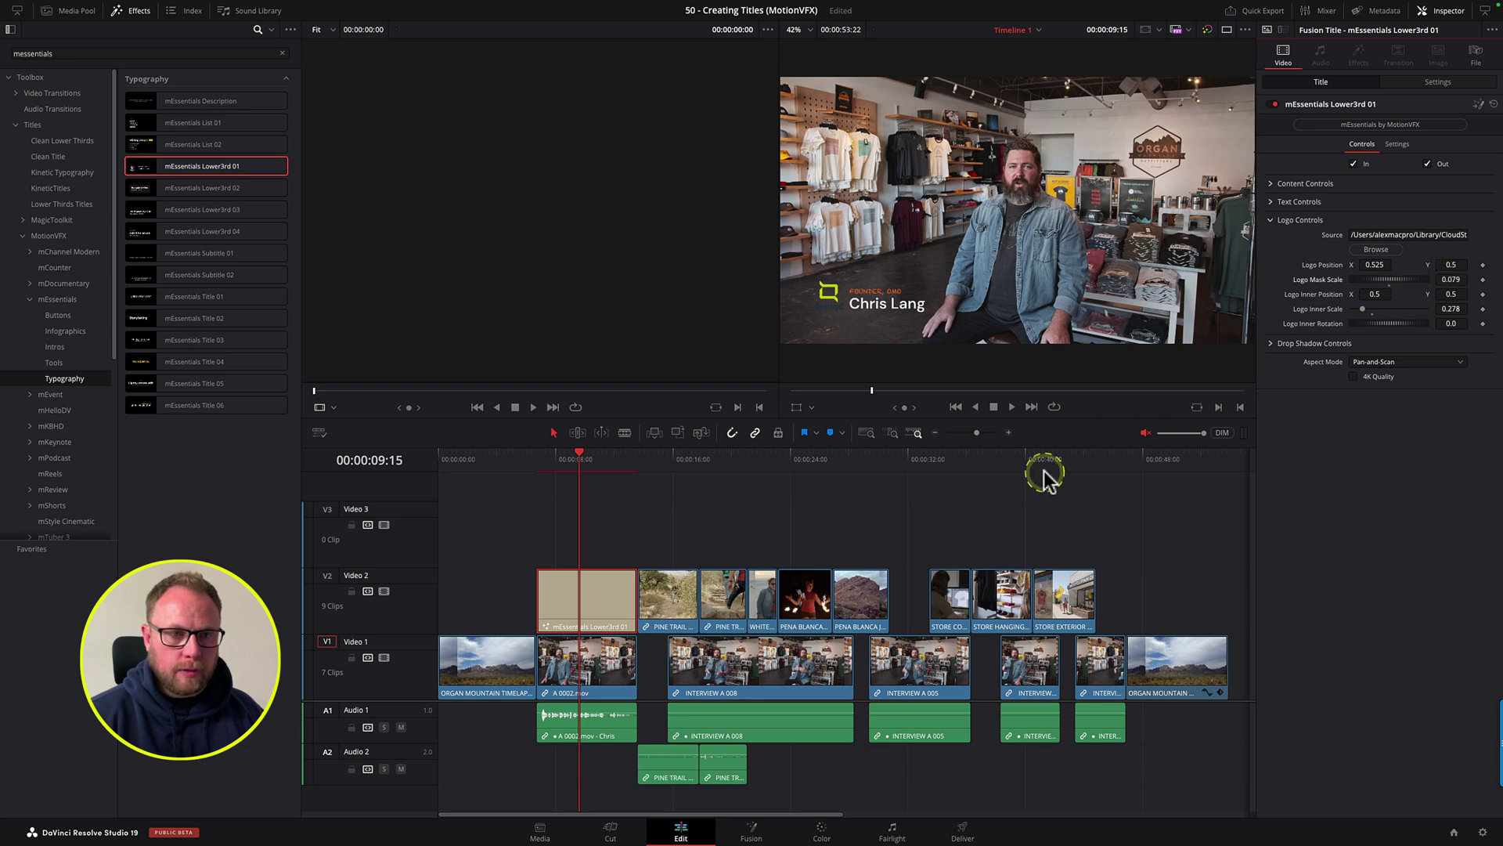
Step: Preview the lower third, then trim the title clip's right edge on V2
left_click(546, 464)
key("space")
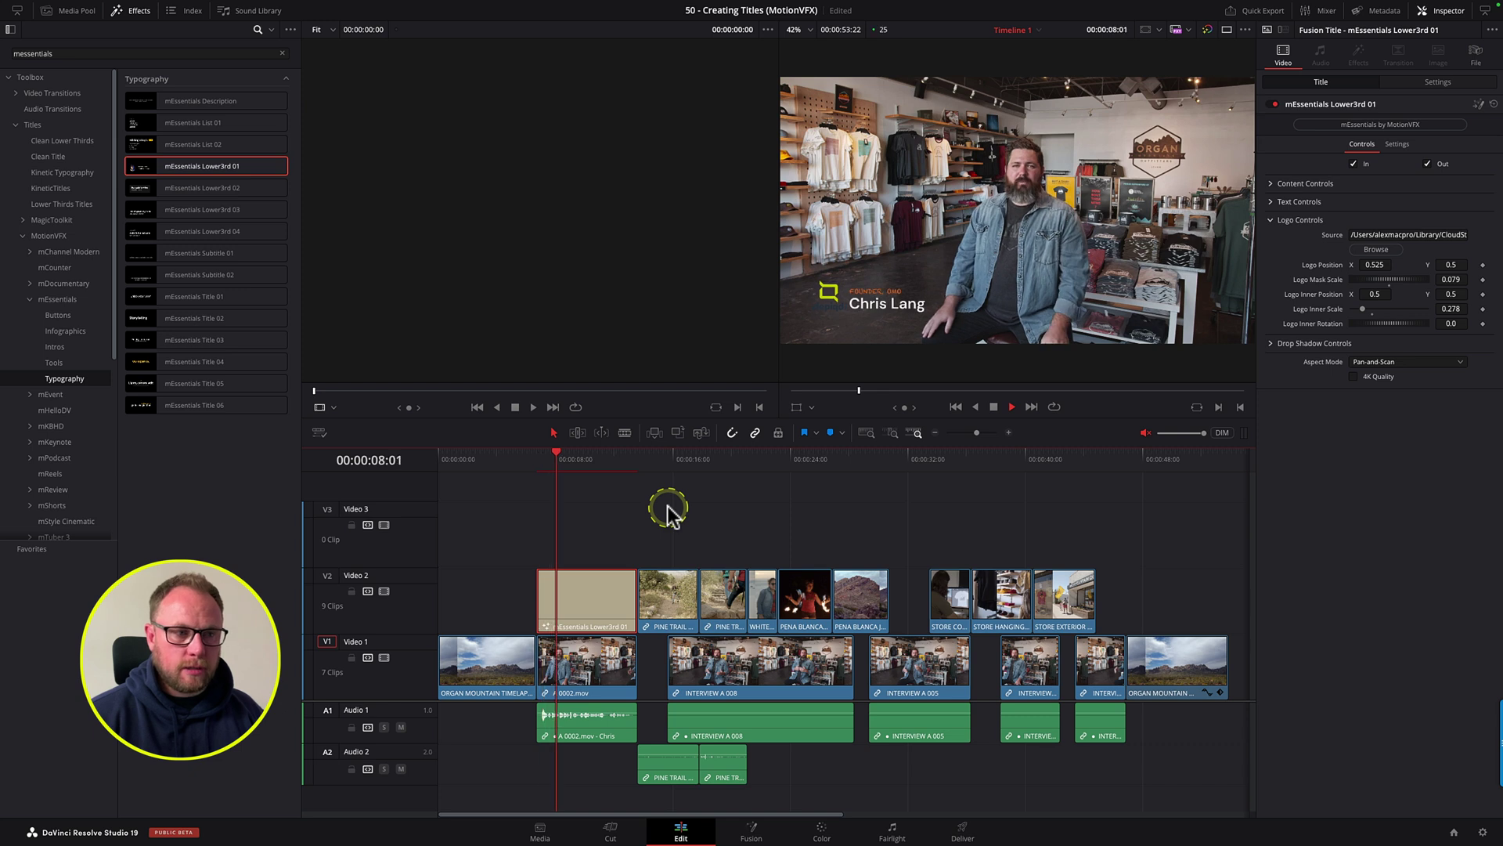
left_click(530, 460)
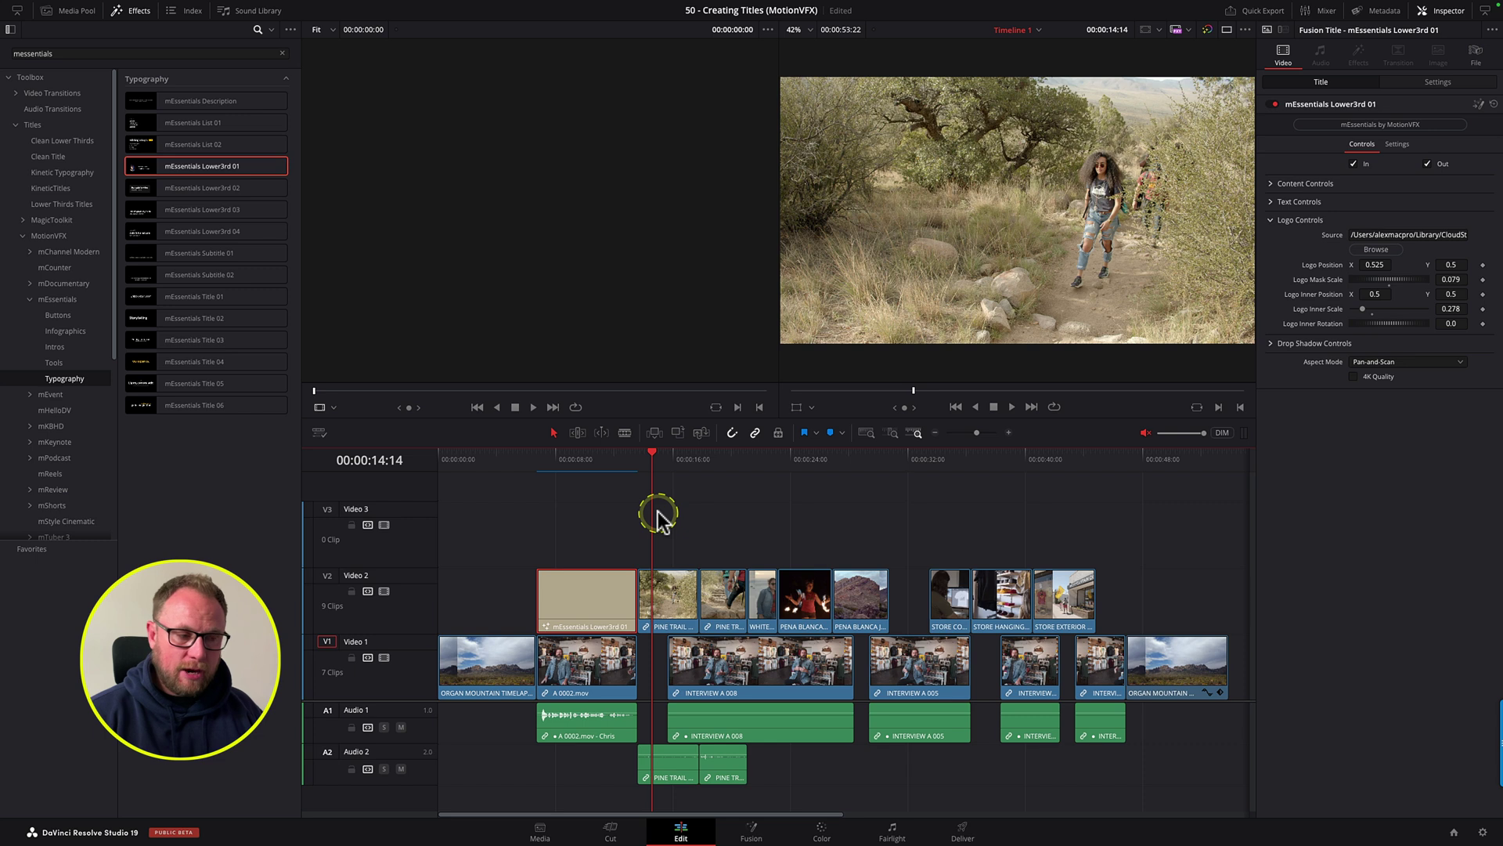
left_click(583, 459)
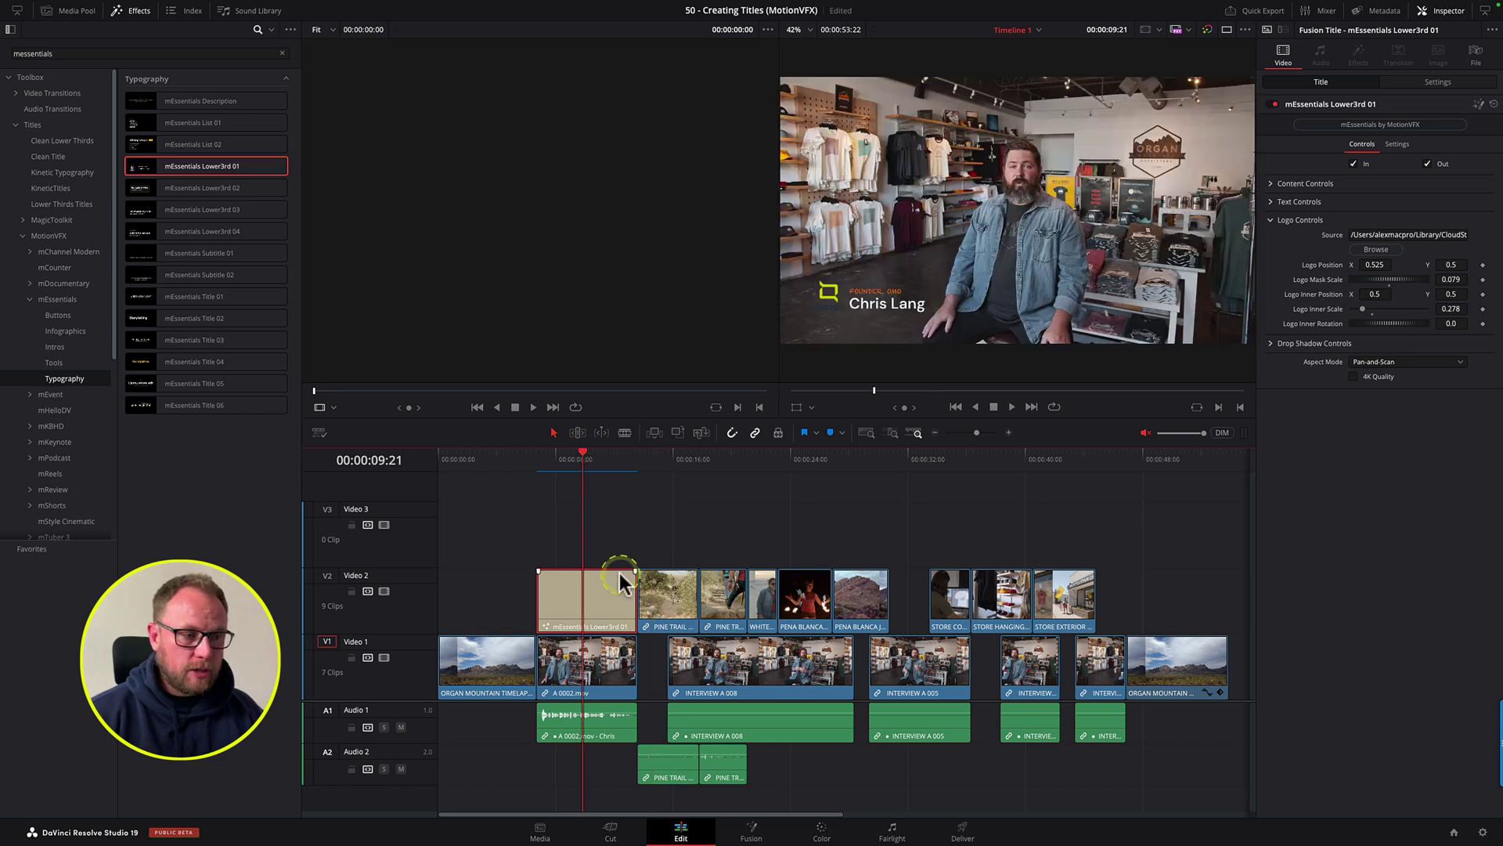
left_click_drag(627, 586, 601, 587)
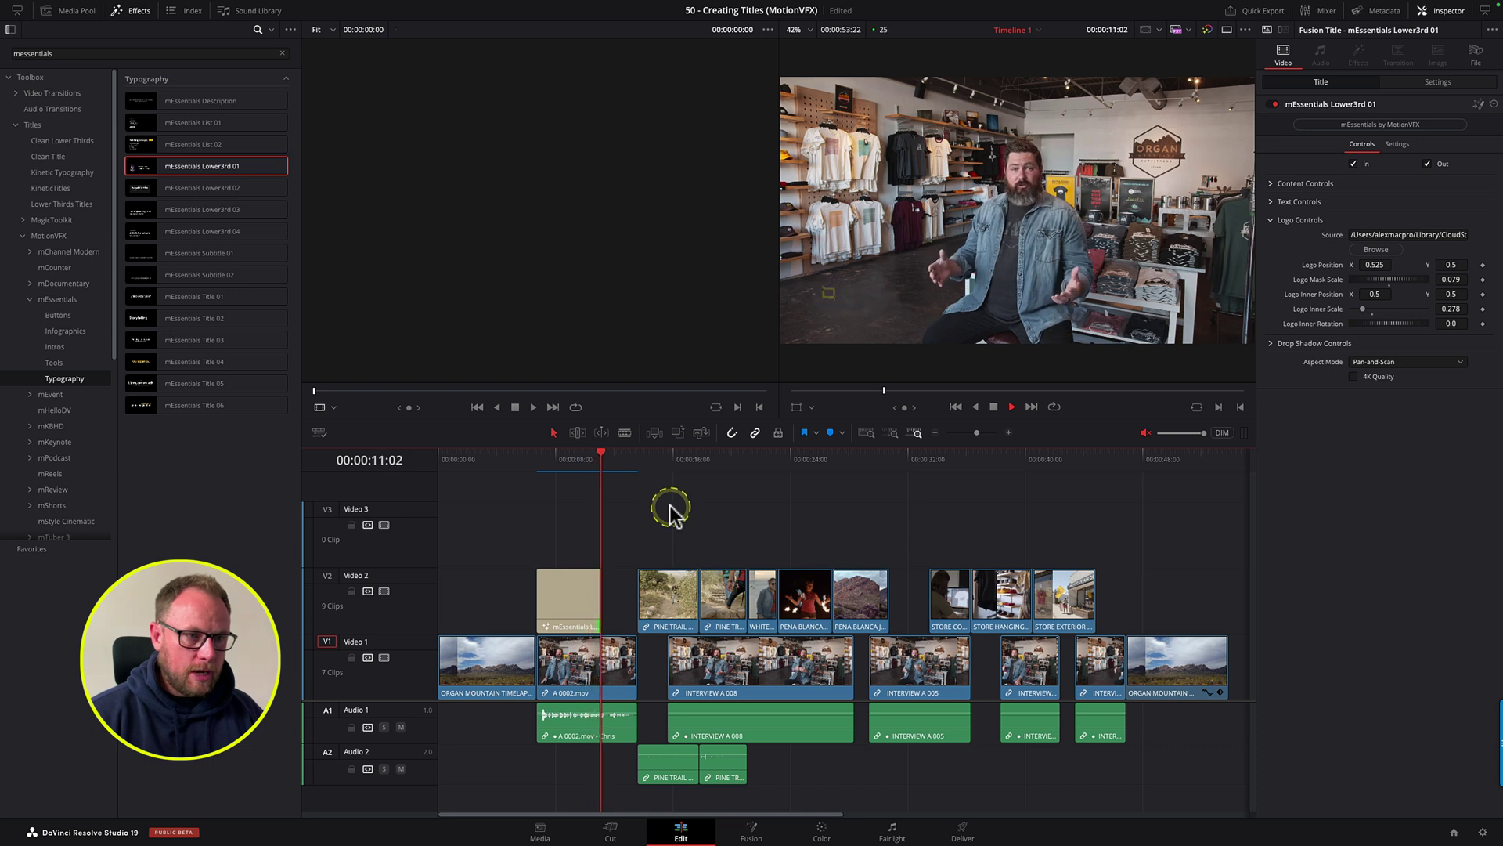
Step: Copy the title clip to the end of V2 over the mountain shot and play it
left_click(574, 460)
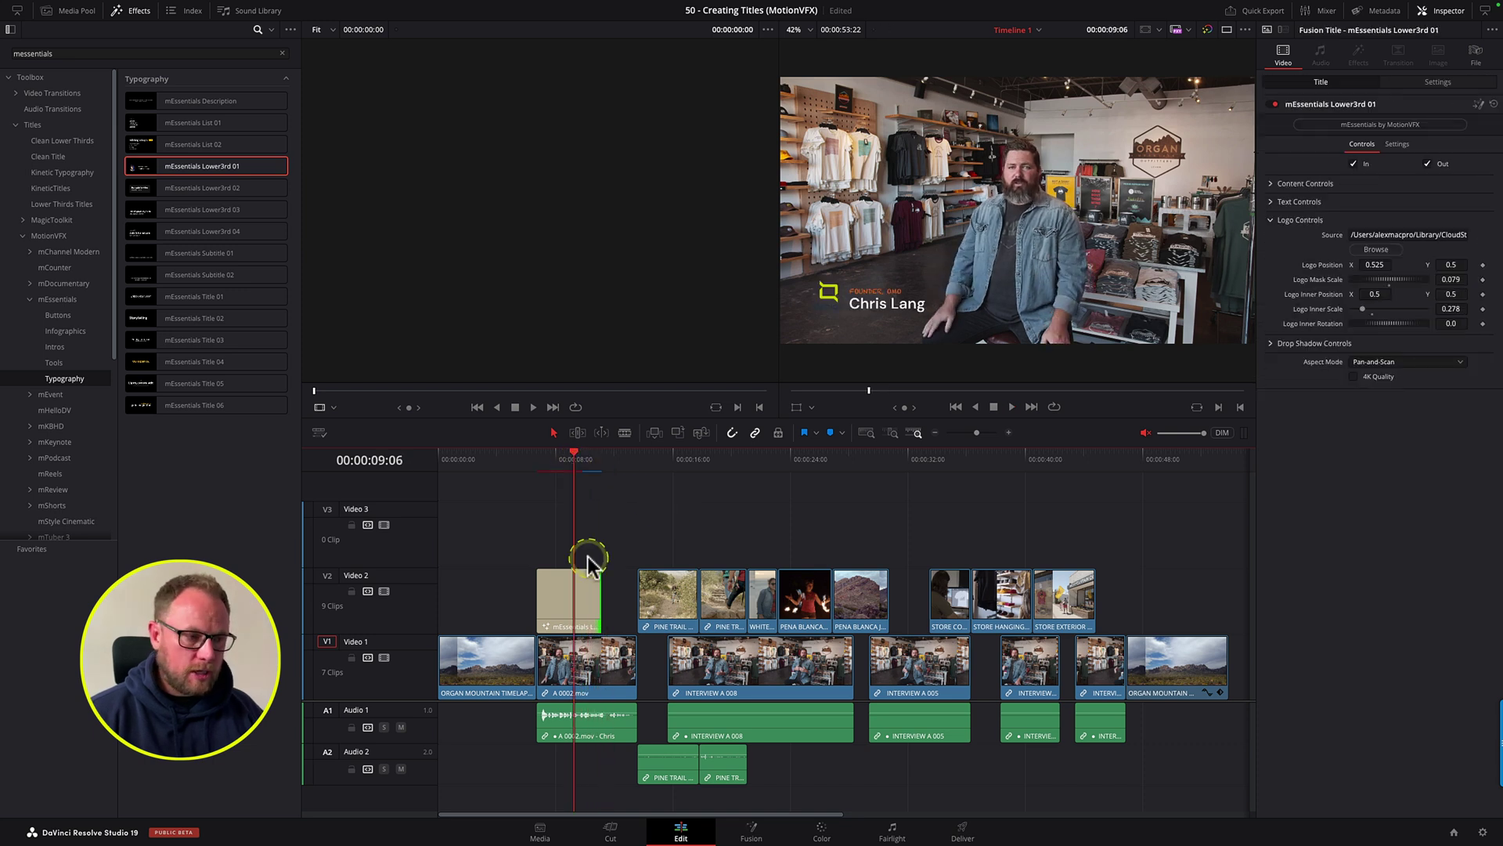
left_click(579, 599)
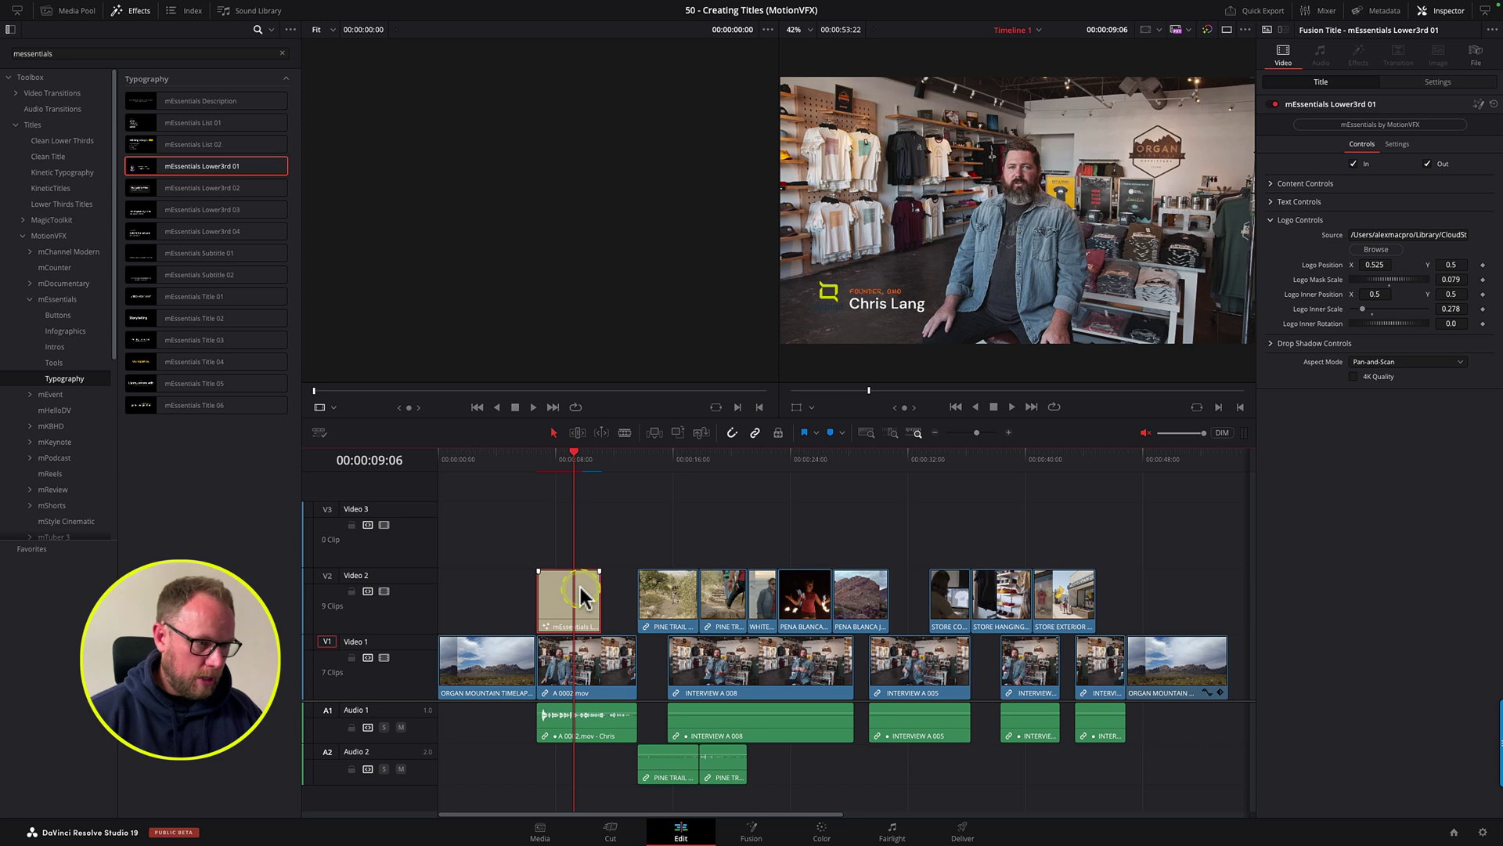
left_click_drag(570, 595, 1162, 585)
left_click(1125, 470)
key("space")
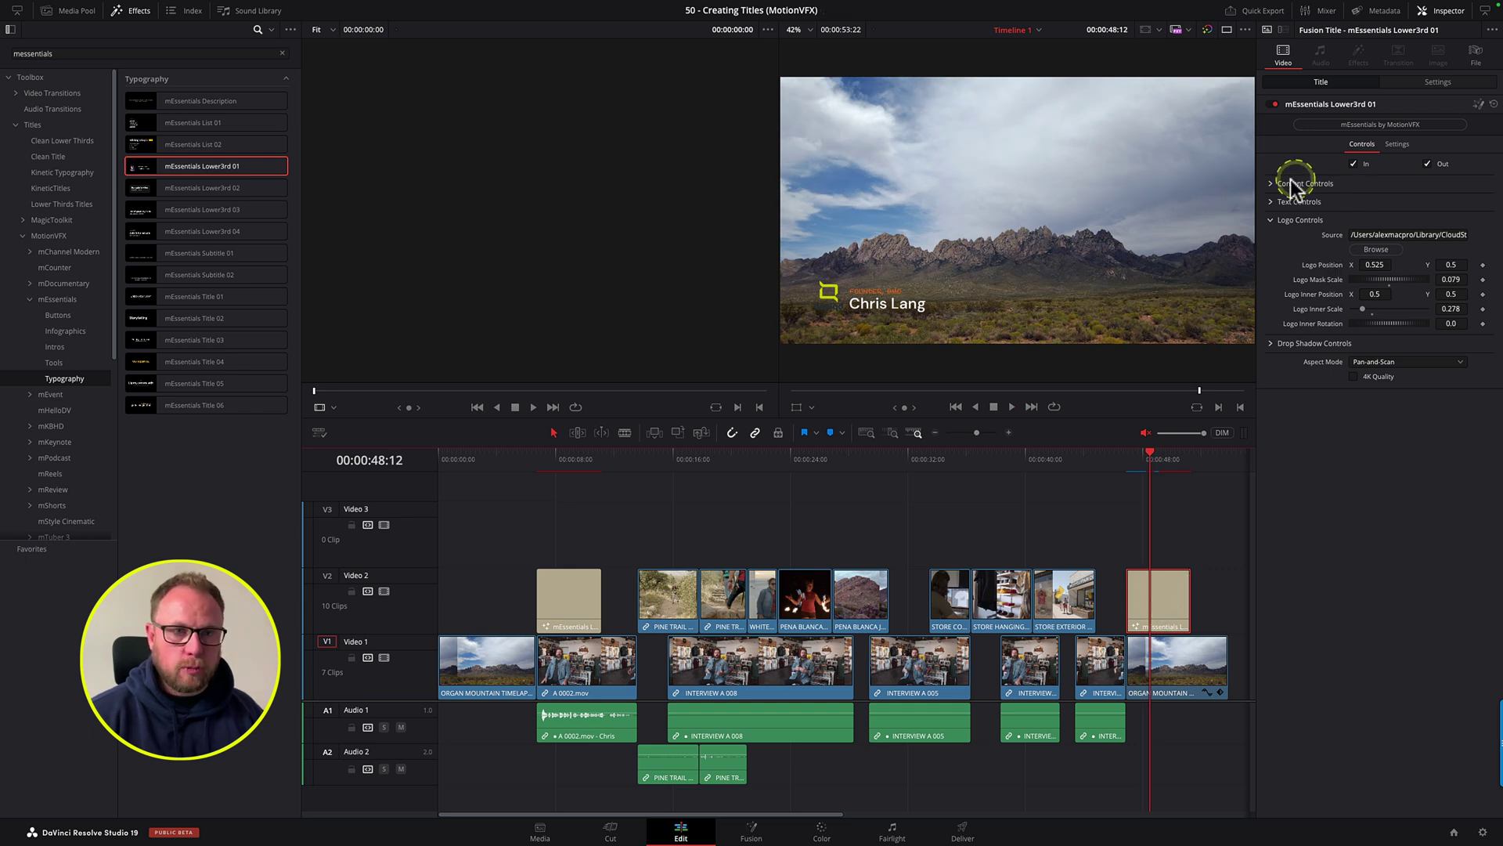
Step: Replace the end copy's title line text with 'NEW TEXT'
left_click(1277, 202)
left_click_drag(1332, 242, 1258, 236)
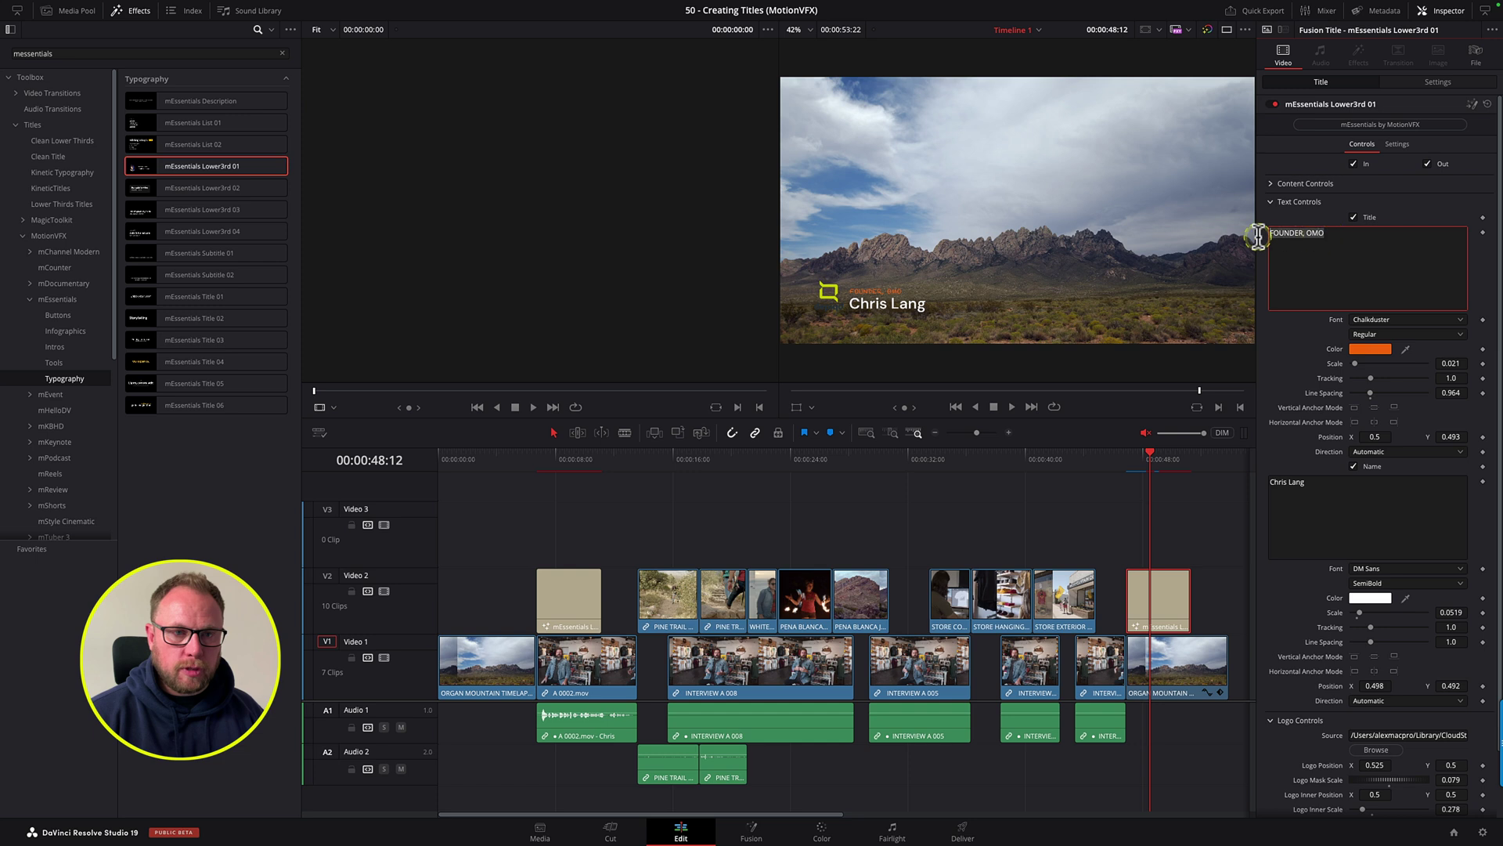
type("NEW TEXT")
left_click(1117, 513)
Step: Compare the original lower third's FOUNDER, OMO line with the end copy's text
left_click(568, 460)
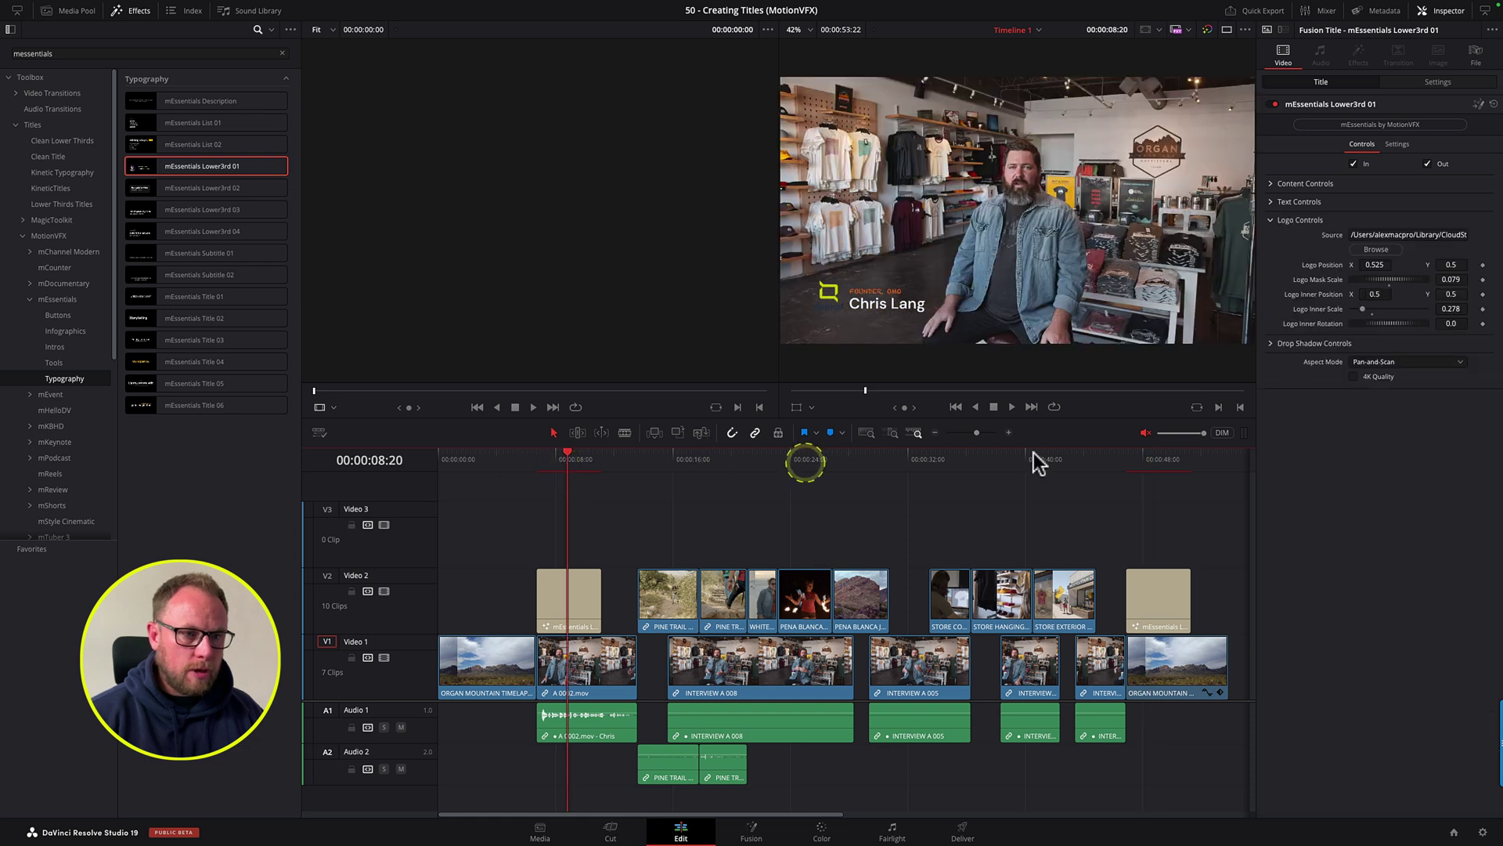
left_click(1133, 462)
left_click(1173, 459)
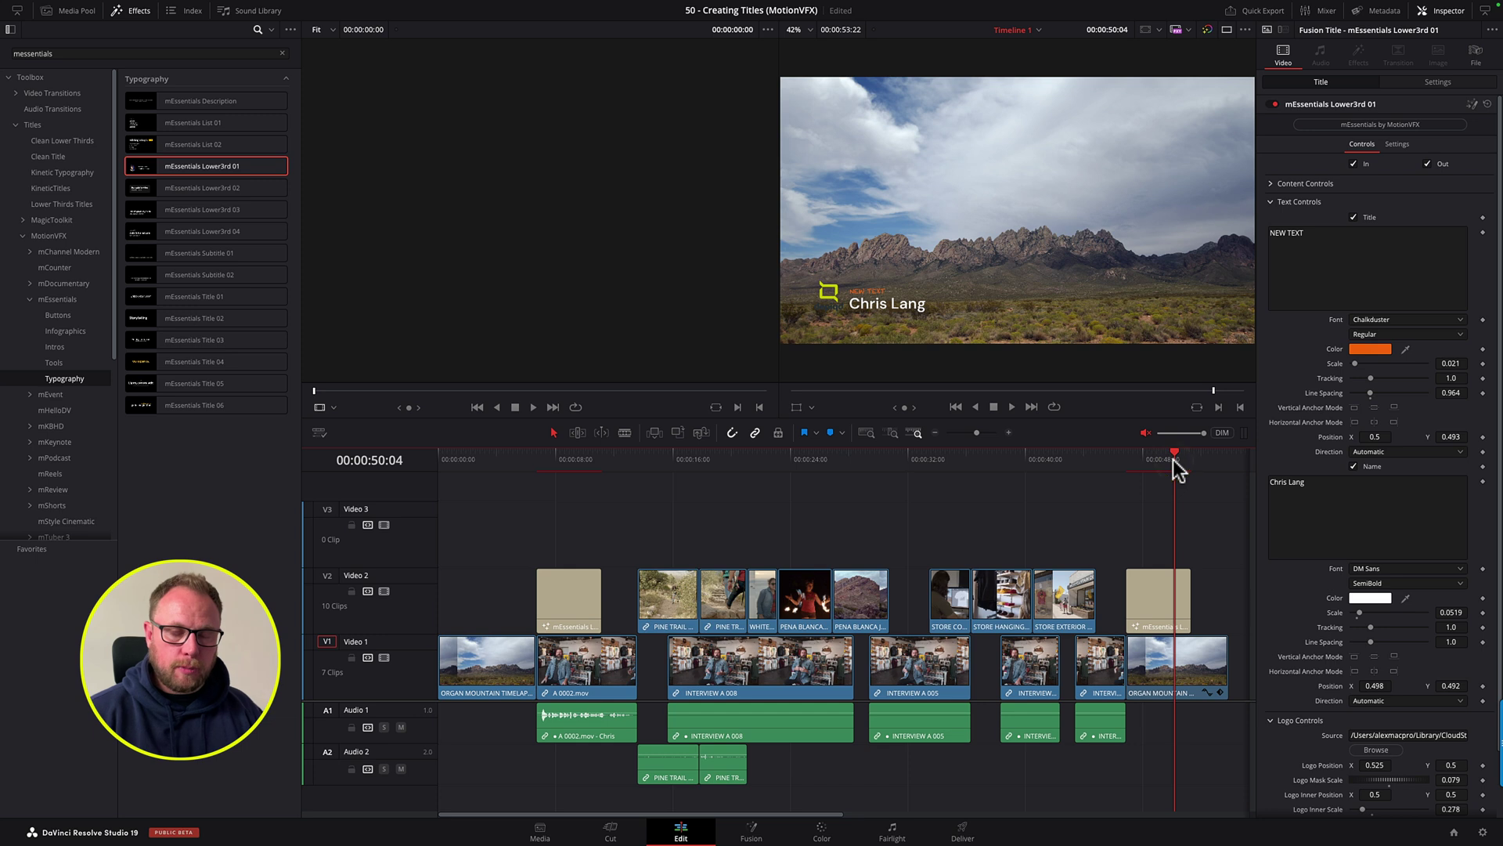
left_click(636, 514)
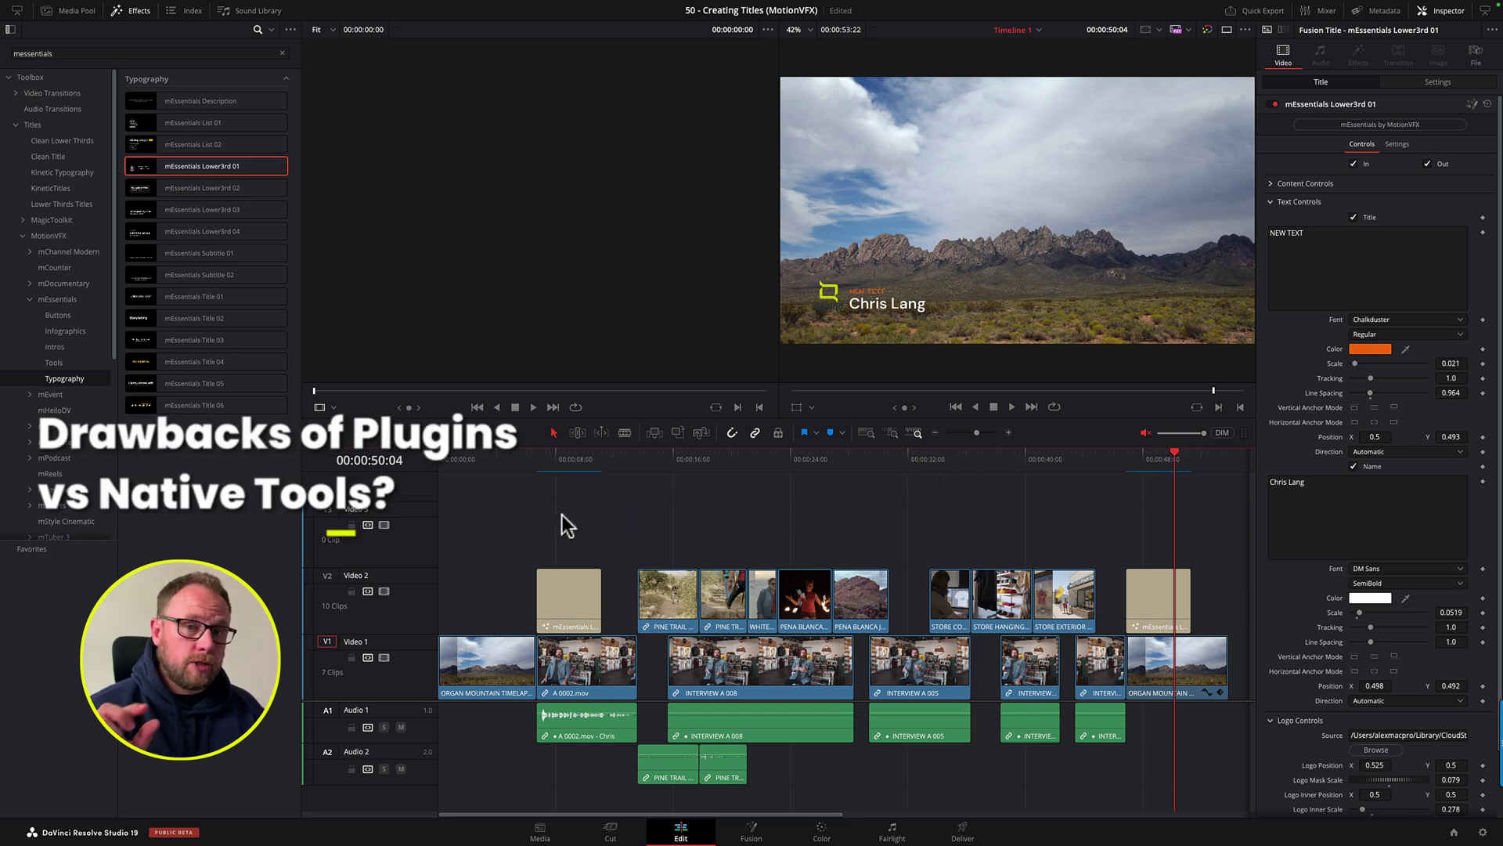